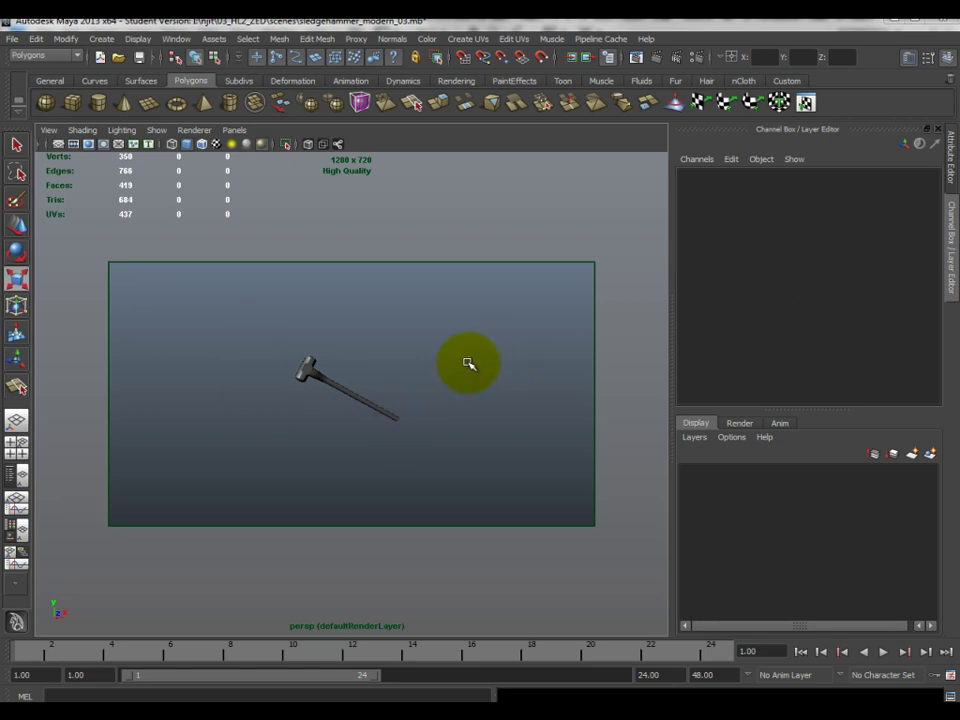
Examine the sledgehammer's mesh in the viewport with wireframe on shaded, selecting the object and its vertices
{"action": "scroll", "coordinate": [453, 353], "scroll_direction": "up", "scroll_amount": 5}
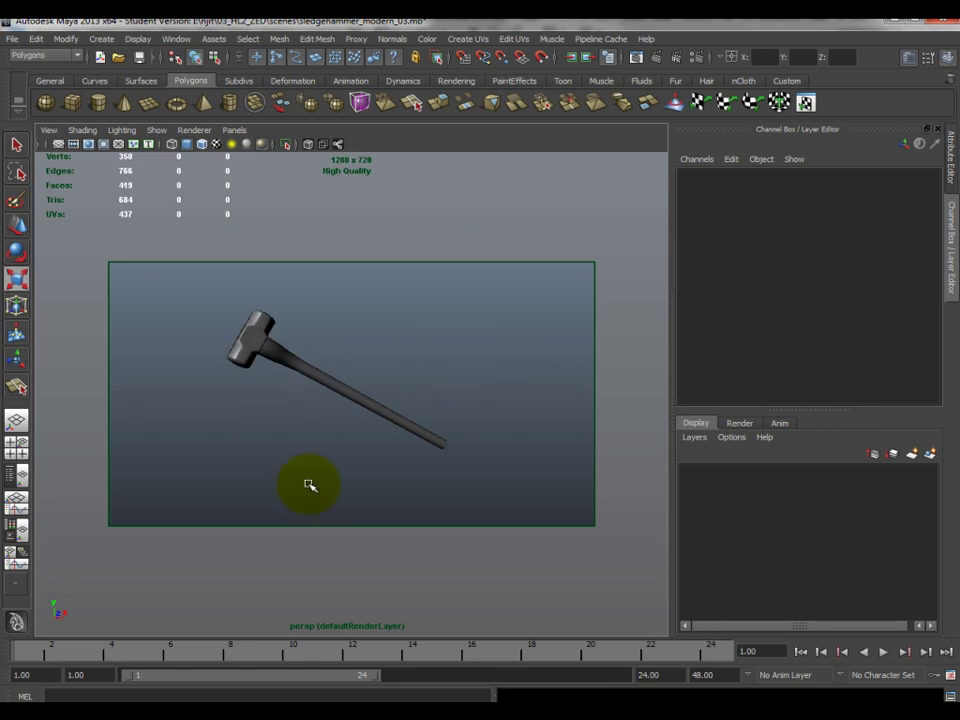
{"action": "left_click_drag", "start_coordinate": [345, 288], "coordinate": [322, 688]}
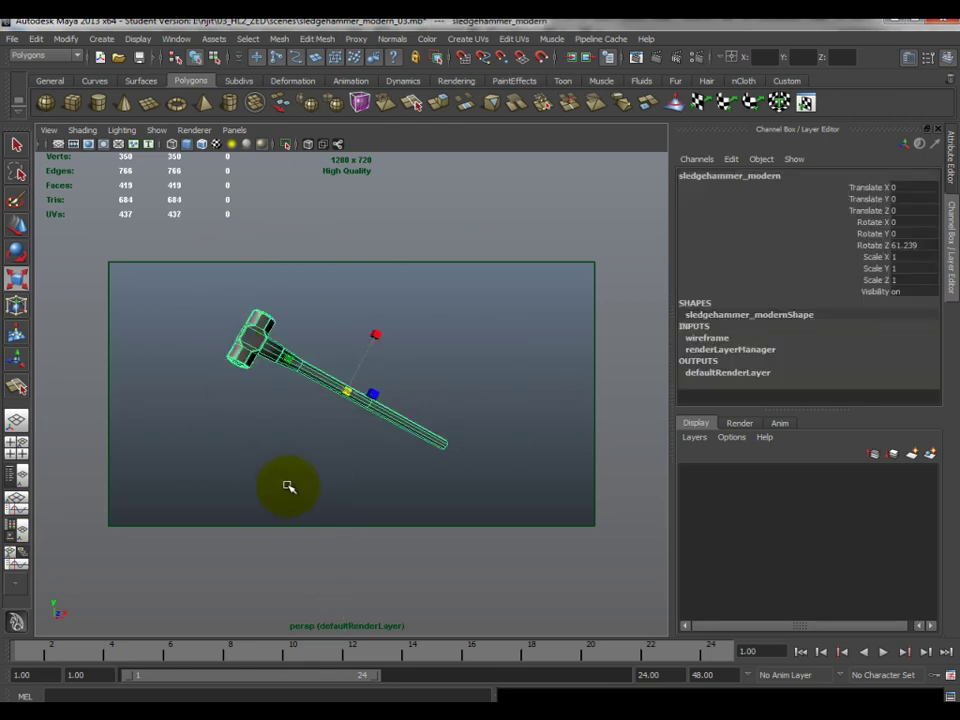
{"action": "scroll", "coordinate": [300, 480], "scroll_direction": "up", "scroll_amount": 2}
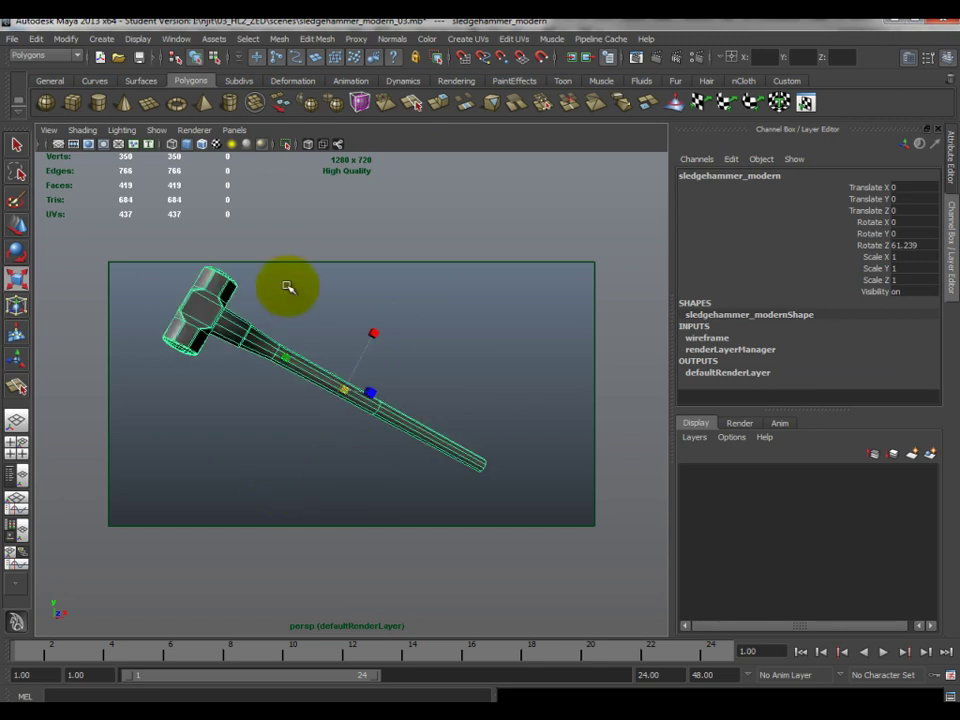
{"action": "left_click", "coordinate": [203, 446]}
{"action": "key", "text": "5"}
{"action": "left_click", "coordinate": [201, 144]}
{"action": "right_click_drag", "start_coordinate": [230, 334], "coordinate": [180, 332]}
{"action": "left_click_drag", "start_coordinate": [139, 254], "coordinate": [502, 521]}
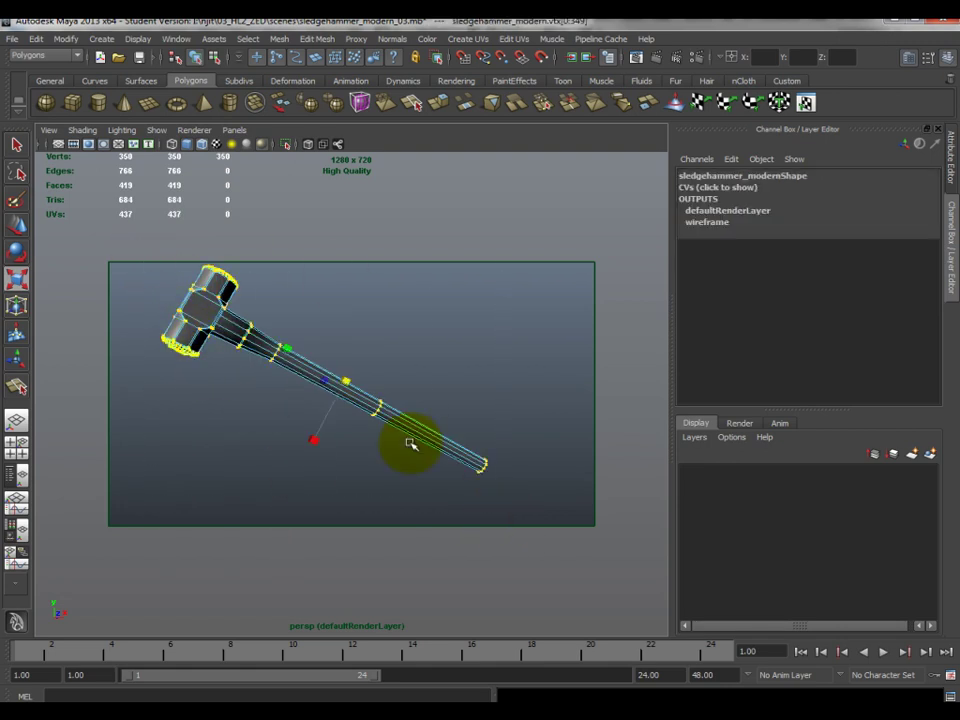
{"action": "right_click_drag", "start_coordinate": [245, 322], "coordinate": [305, 300]}
{"action": "left_click", "coordinate": [229, 398]}
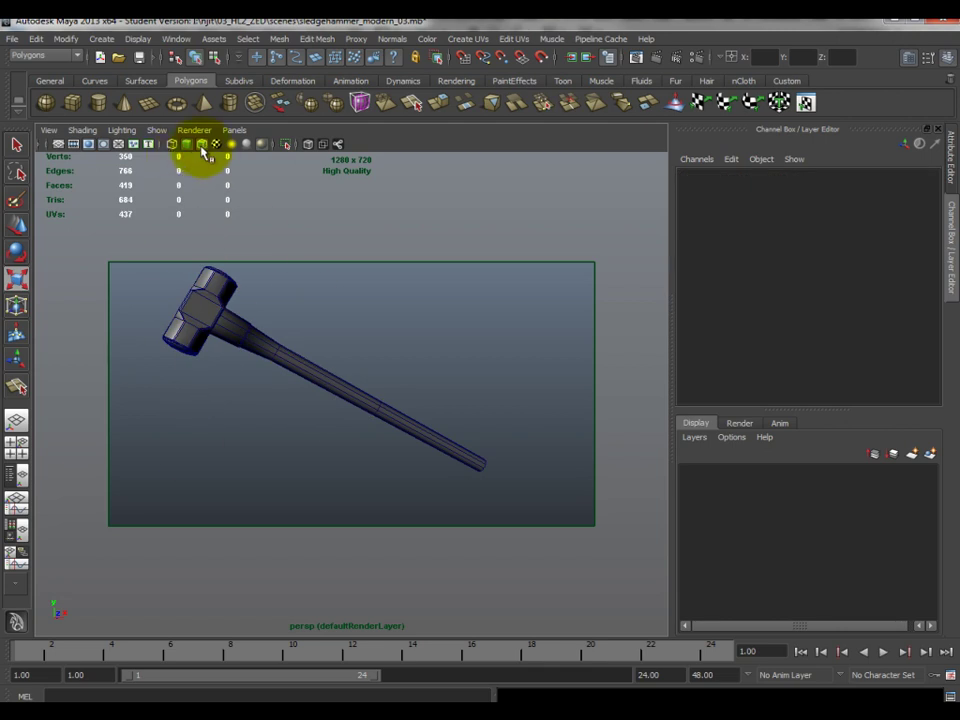
Turn off High Quality viewport rendering and compare the sledgehammer with its sledge_modern_outUV.psd texture in Photoshop
{"action": "left_click", "coordinate": [262, 145]}
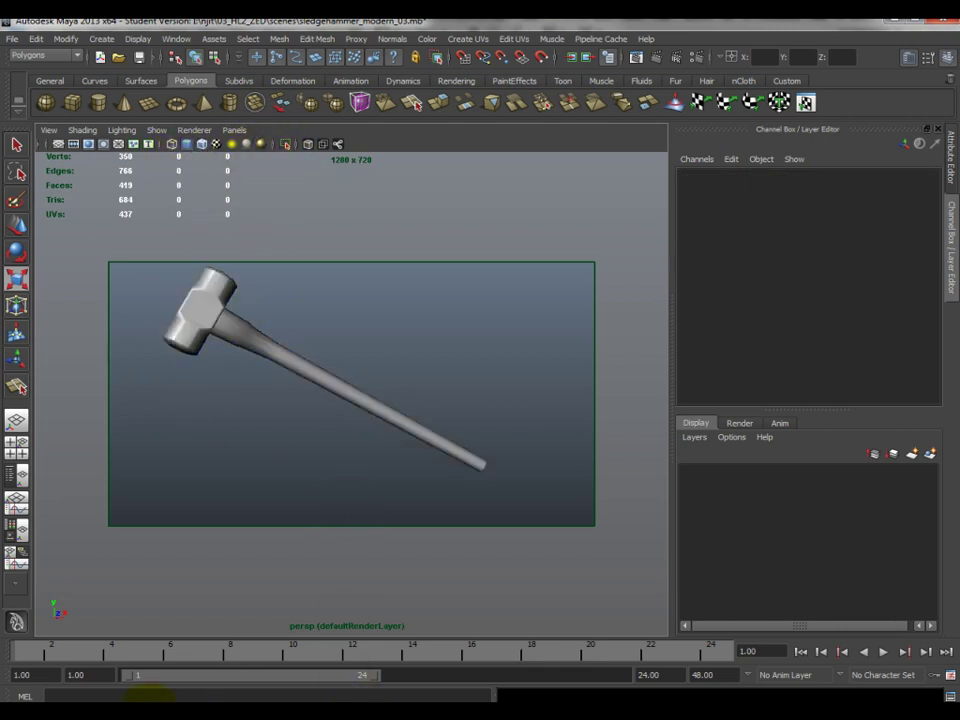
{"action": "key", "text": "alt+Tab"}
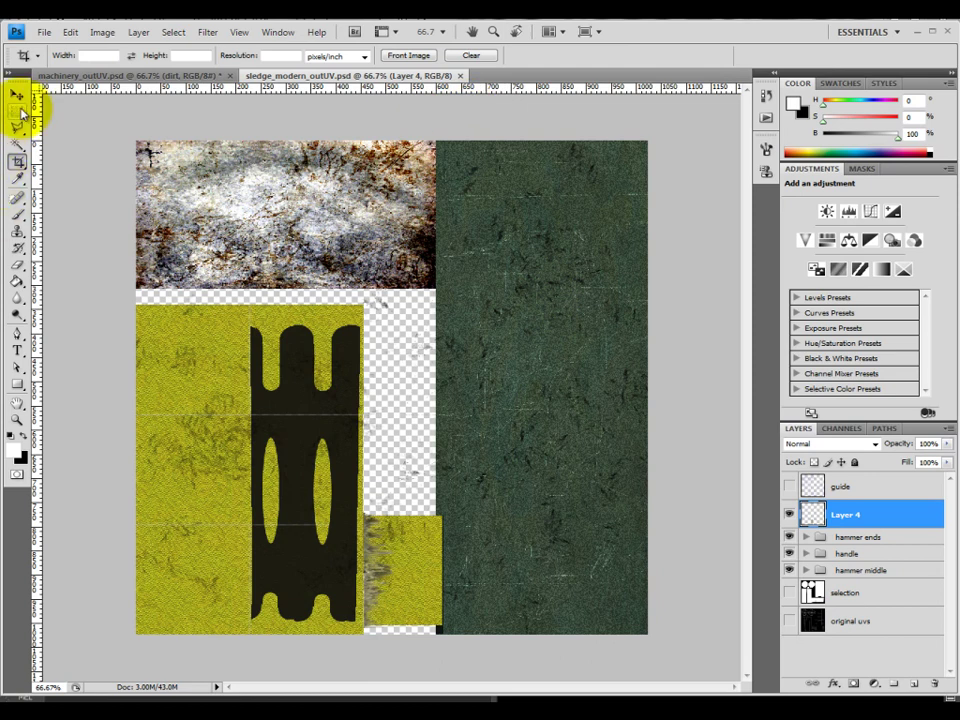
{"action": "left_click", "coordinate": [17, 94]}
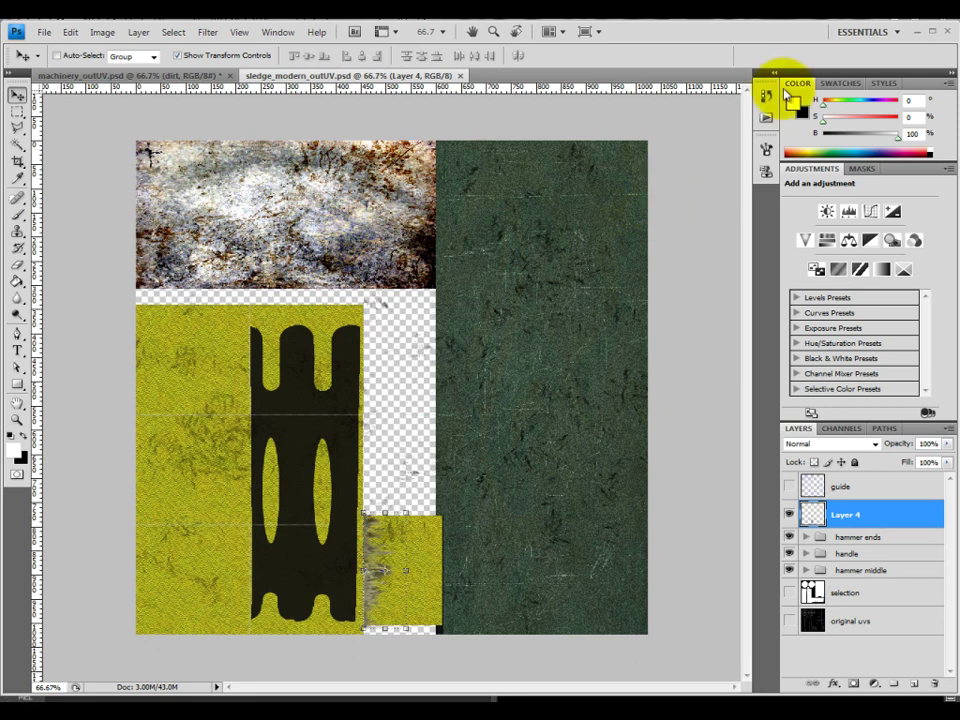
{"action": "left_click", "coordinate": [916, 32]}
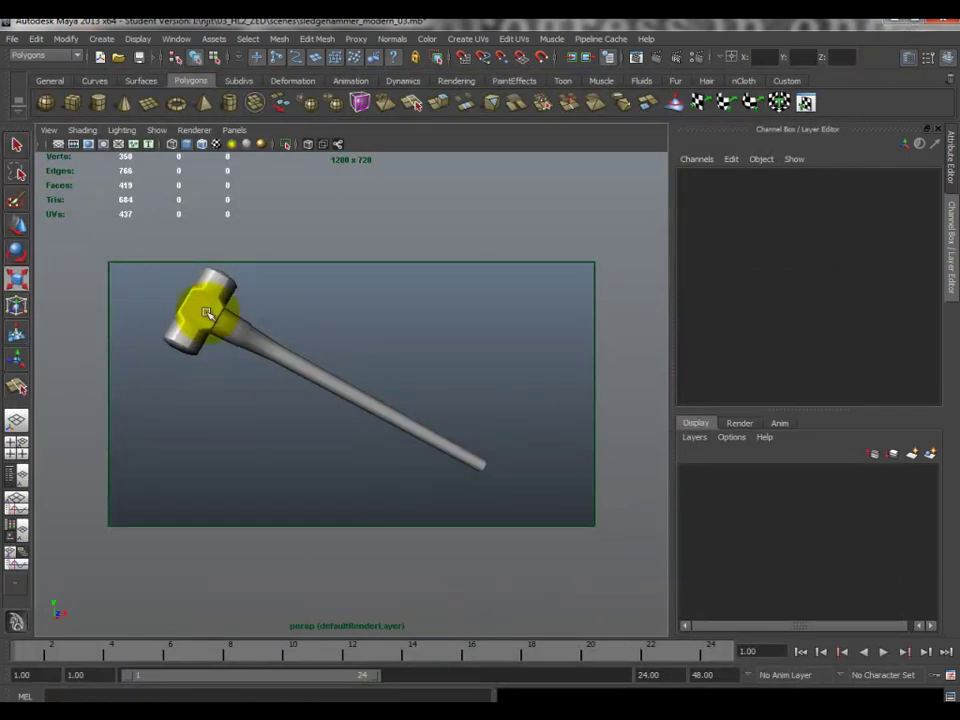
{"action": "left_click", "coordinate": [204, 328]}
{"action": "left_click", "coordinate": [255, 415]}
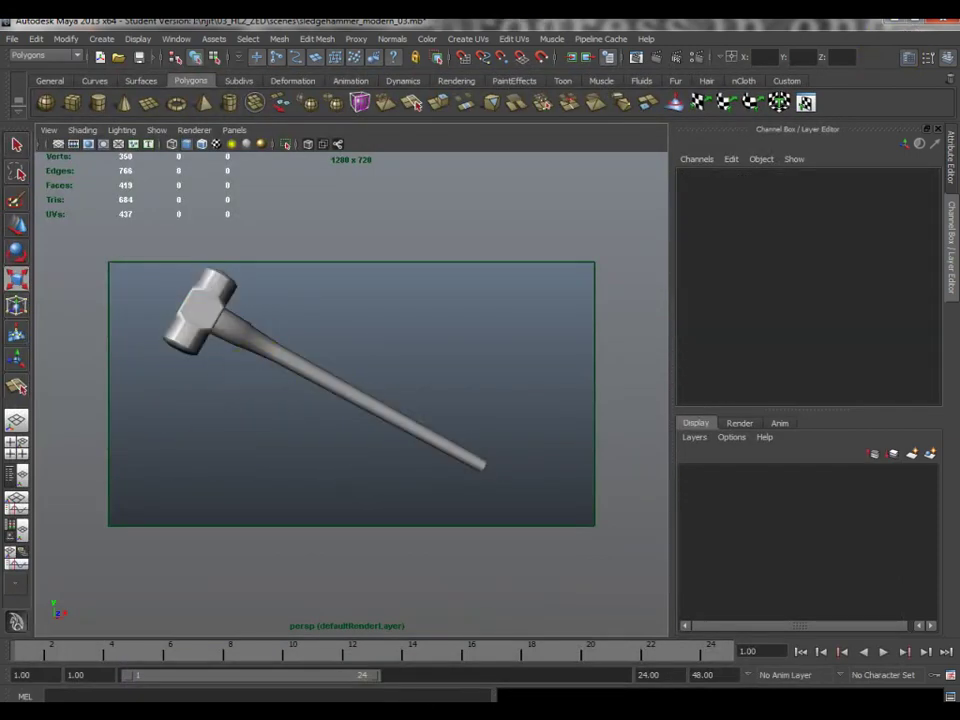
{"action": "key", "text": "alt+Tab"}
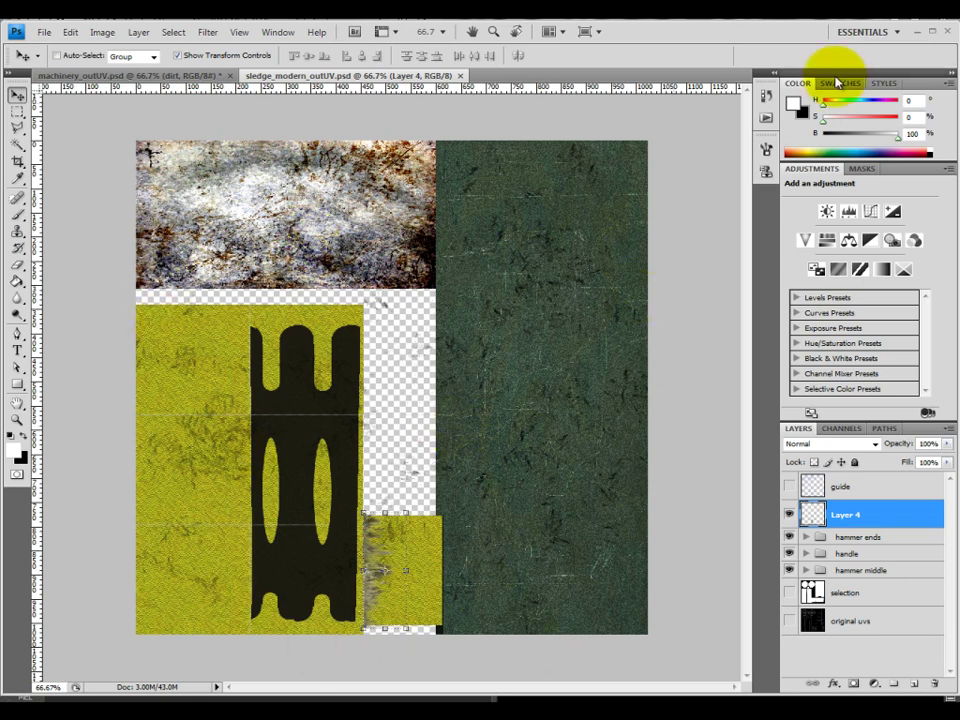
{"action": "left_click", "coordinate": [913, 33]}
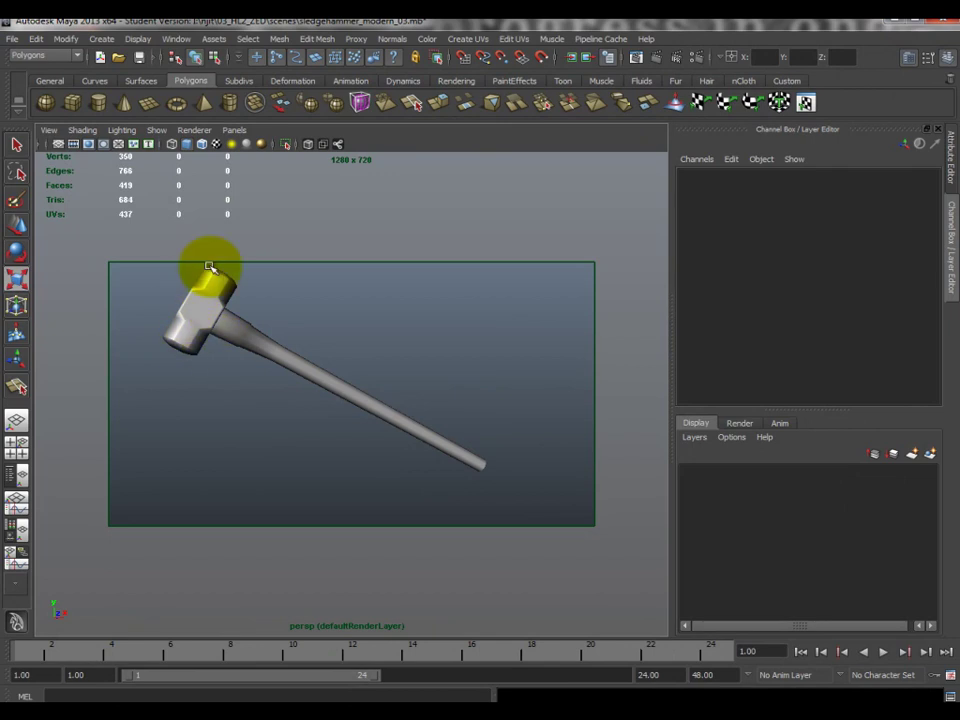
Preview the sledgehammer with its texture displayed, select it, and return the viewport to untextured shading
{"action": "mouse_move", "coordinate": [226, 287]}
{"action": "left_mouse_down", "text": "alt"}
{"action": "mouse_move", "coordinate": [189, 343]}
{"action": "mouse_move", "coordinate": [223, 321]}
{"action": "mouse_move", "coordinate": [221, 347]}
{"action": "mouse_move", "coordinate": [227, 311]}
{"action": "left_mouse_up", "text": "alt"}
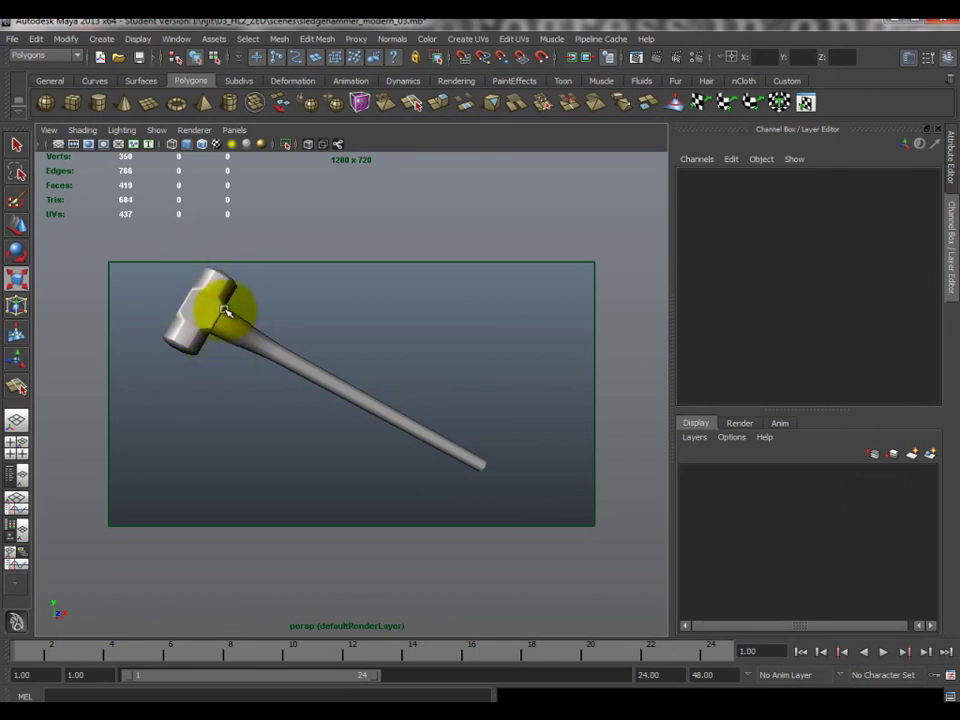
{"action": "left_click", "coordinate": [216, 145]}
{"action": "mouse_move", "coordinate": [404, 300]}
{"action": "left_mouse_down", "text": "alt"}
{"action": "mouse_move", "coordinate": [394, 352]}
{"action": "mouse_move", "coordinate": [534, 328]}
{"action": "mouse_move", "coordinate": [297, 397]}
{"action": "mouse_move", "coordinate": [381, 379]}
{"action": "mouse_move", "coordinate": [392, 396]}
{"action": "mouse_move", "coordinate": [341, 403]}
{"action": "mouse_move", "coordinate": [441, 386]}
{"action": "mouse_move", "coordinate": [321, 381]}
{"action": "mouse_move", "coordinate": [242, 392]}
{"action": "mouse_move", "coordinate": [212, 377]}
{"action": "left_mouse_up", "text": "alt"}
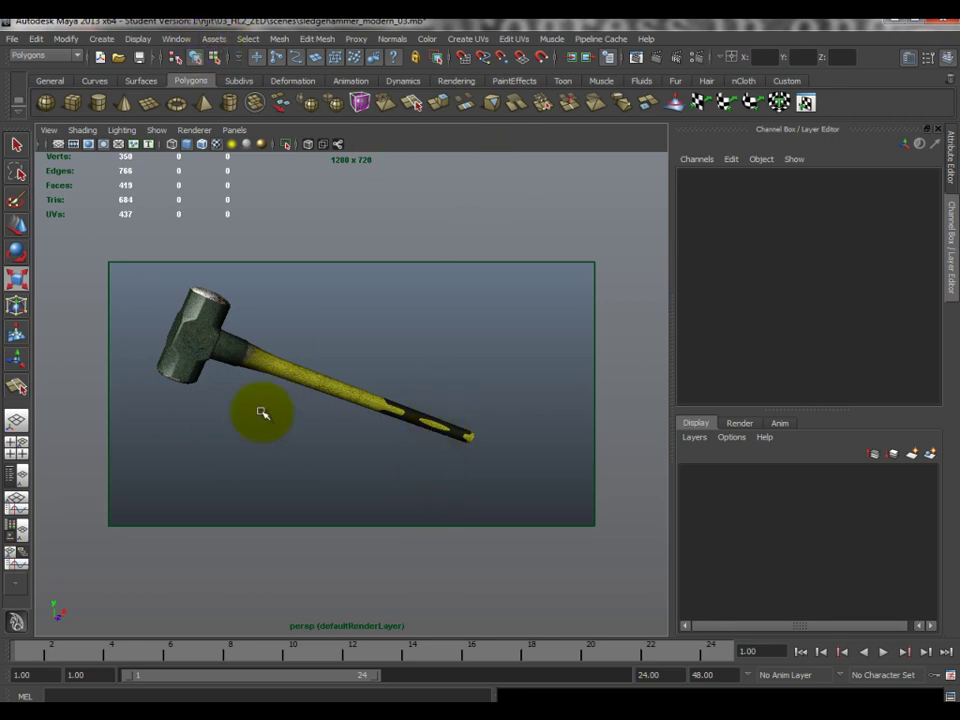
{"action": "left_click", "coordinate": [178, 330]}
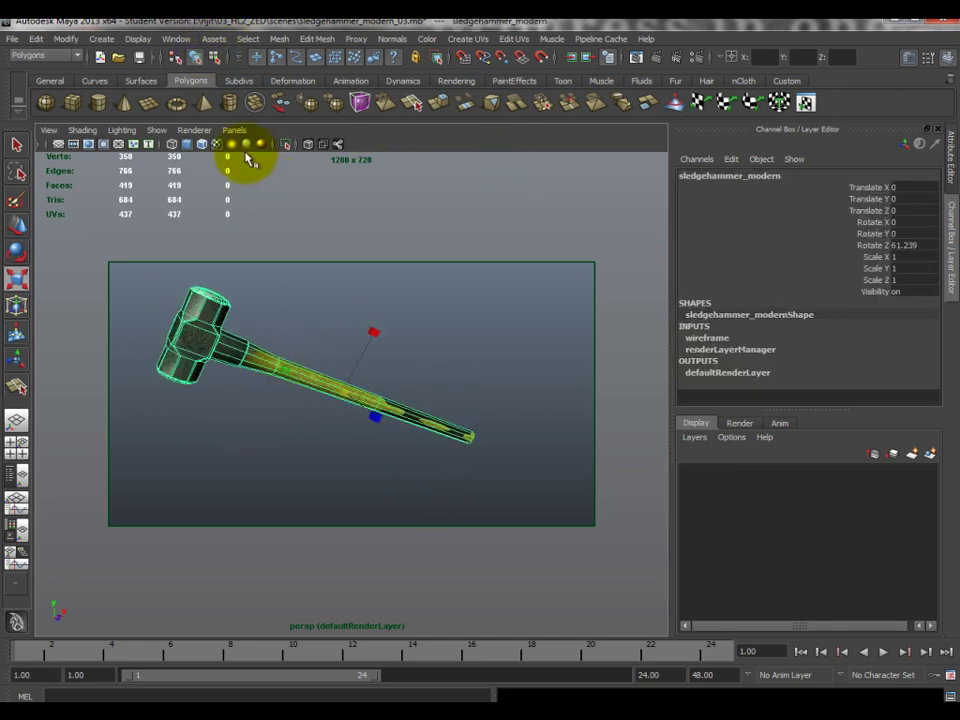
{"action": "left_click", "coordinate": [218, 145]}
Show the sledgehammer's UVs in the UV Texture Editor, compare them with the texture image, and hide the image
{"action": "left_click", "coordinate": [180, 42]}
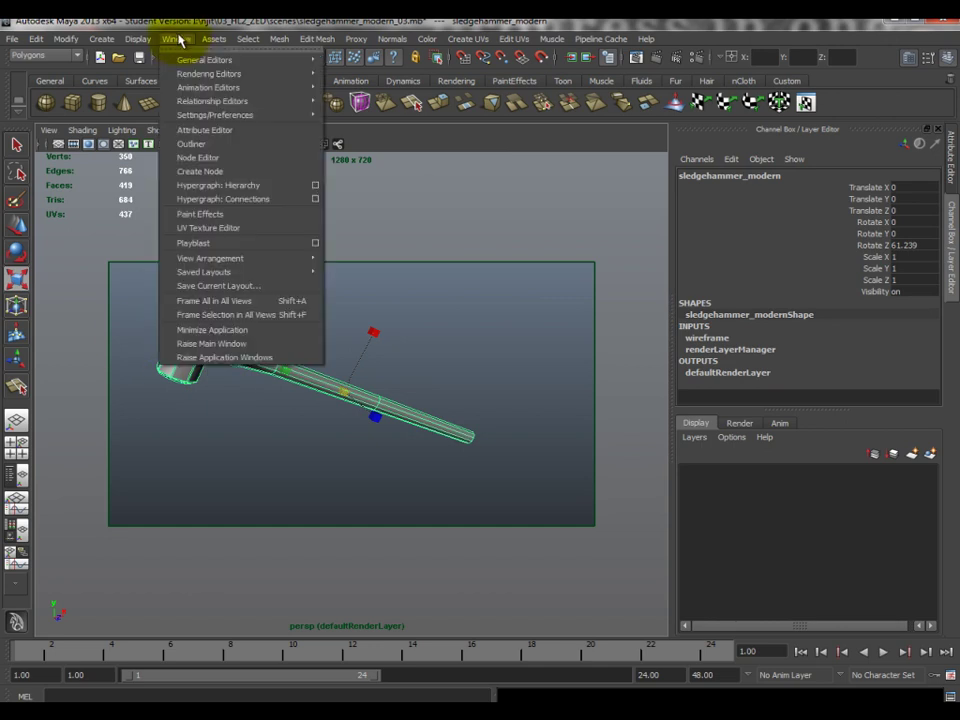
{"action": "left_click", "coordinate": [234, 227]}
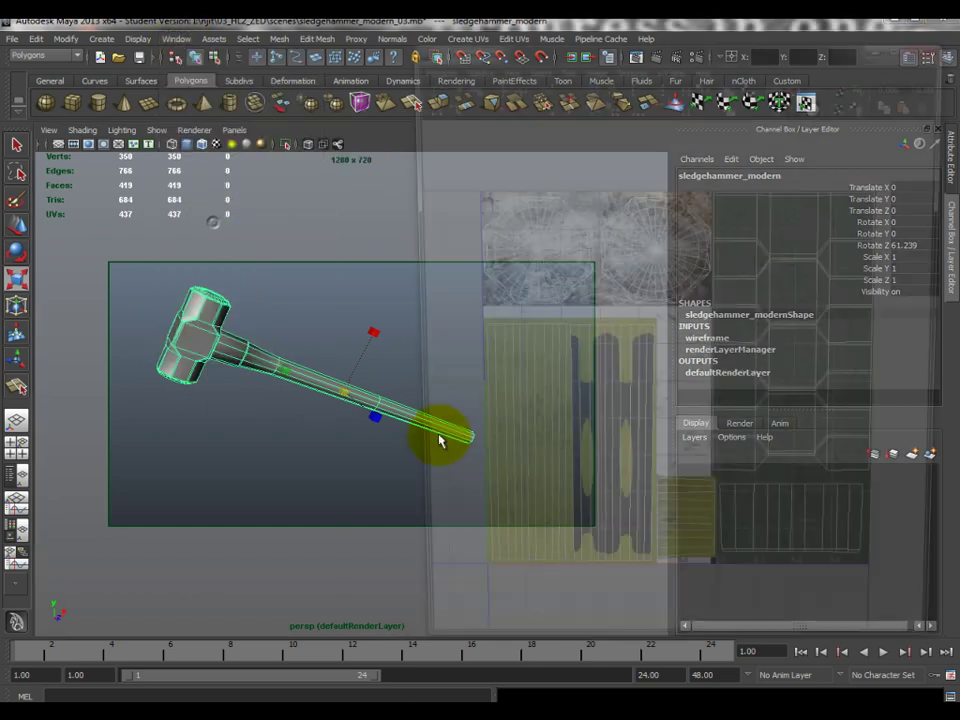
{"action": "left_click", "coordinate": [588, 65]}
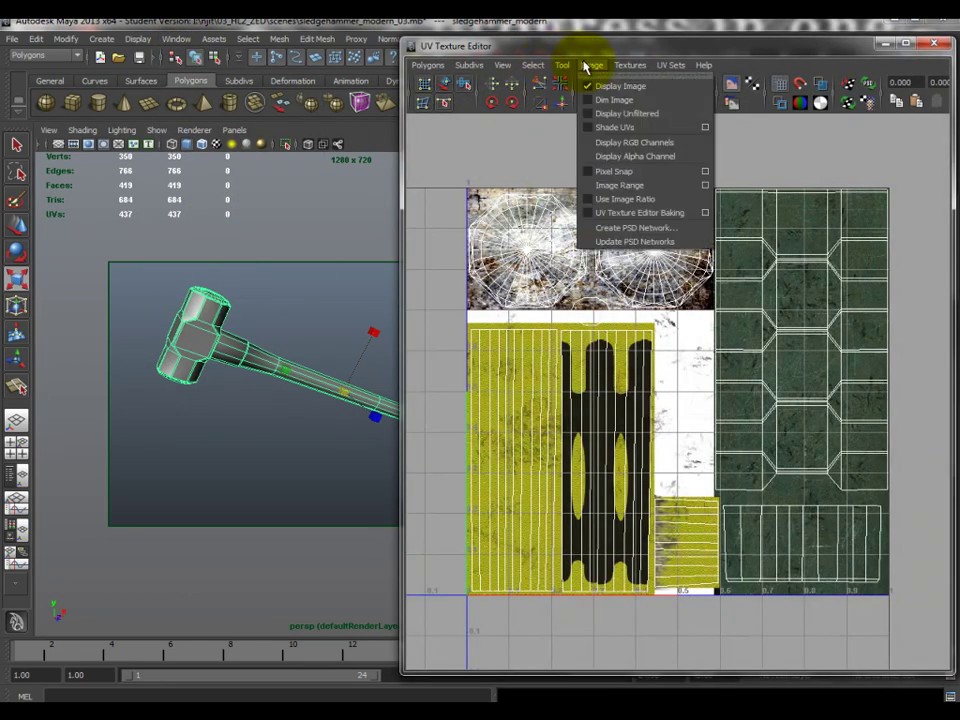
{"action": "left_click", "coordinate": [592, 86]}
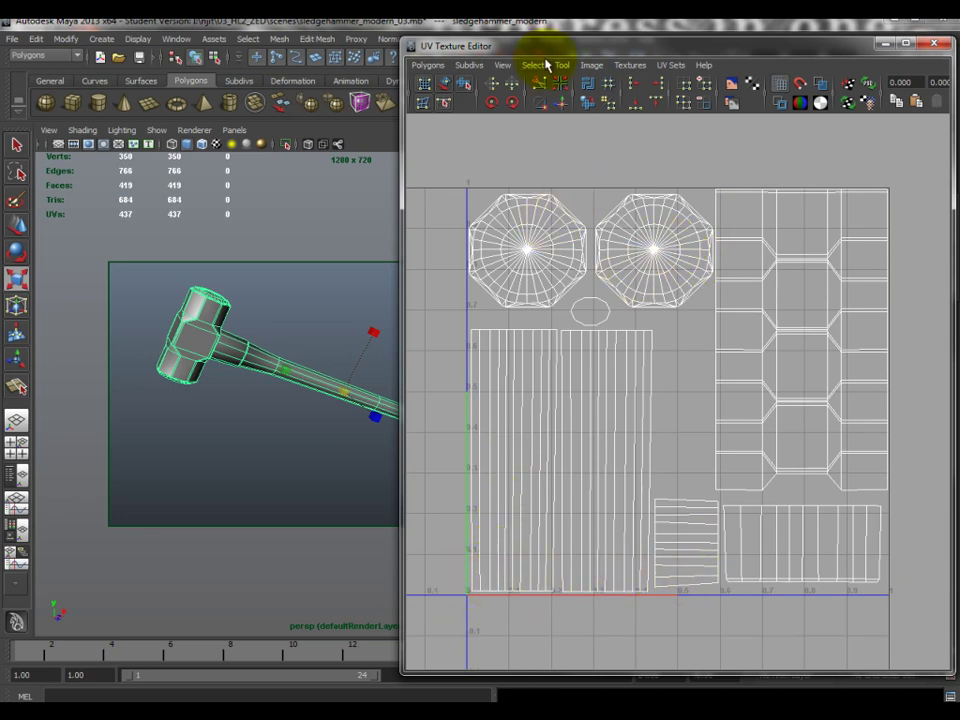
{"action": "left_click", "coordinate": [591, 65]}
{"action": "left_click", "coordinate": [592, 86]}
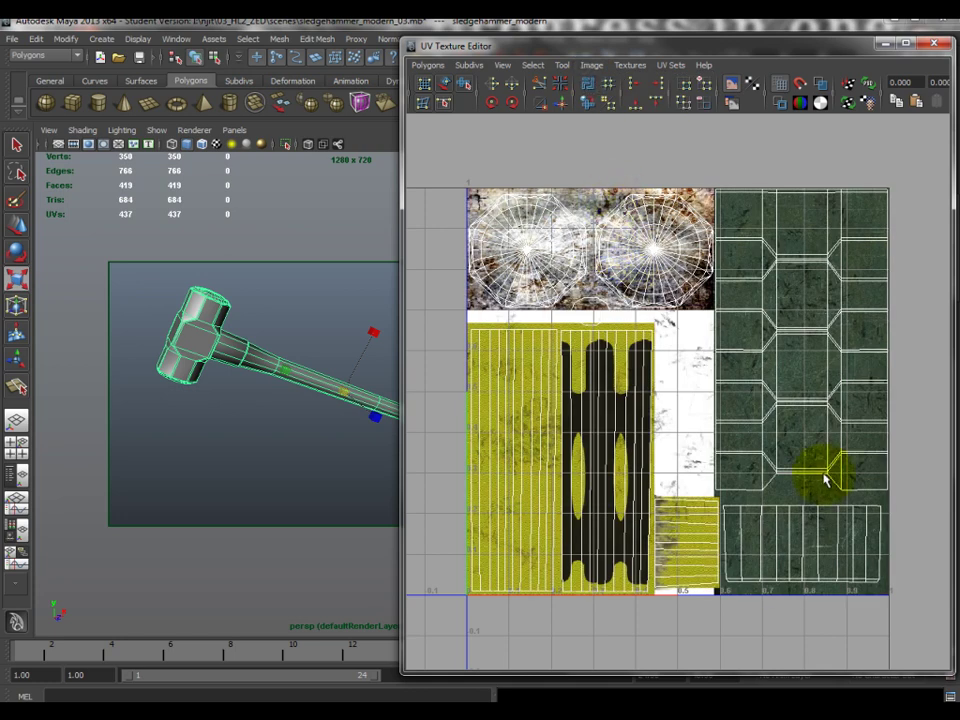
{"action": "left_click", "coordinate": [591, 65]}
{"action": "left_click", "coordinate": [592, 86]}
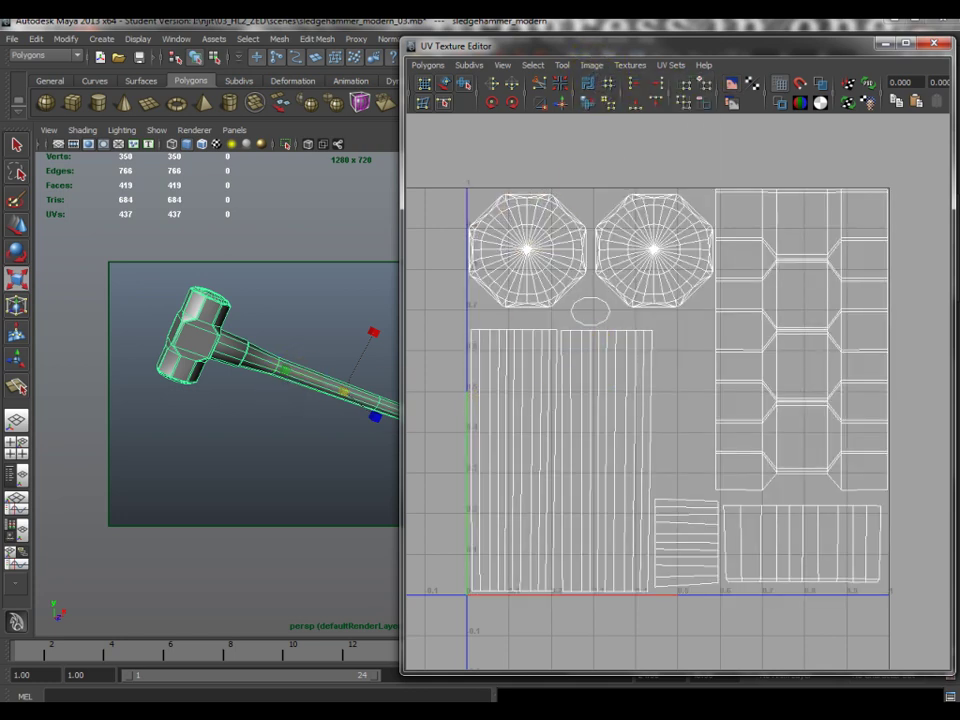
Shrink the UV Texture Editor window and review the Create UVs mapping types with the sledgehammer selected
{"action": "left_click", "coordinate": [255, 390]}
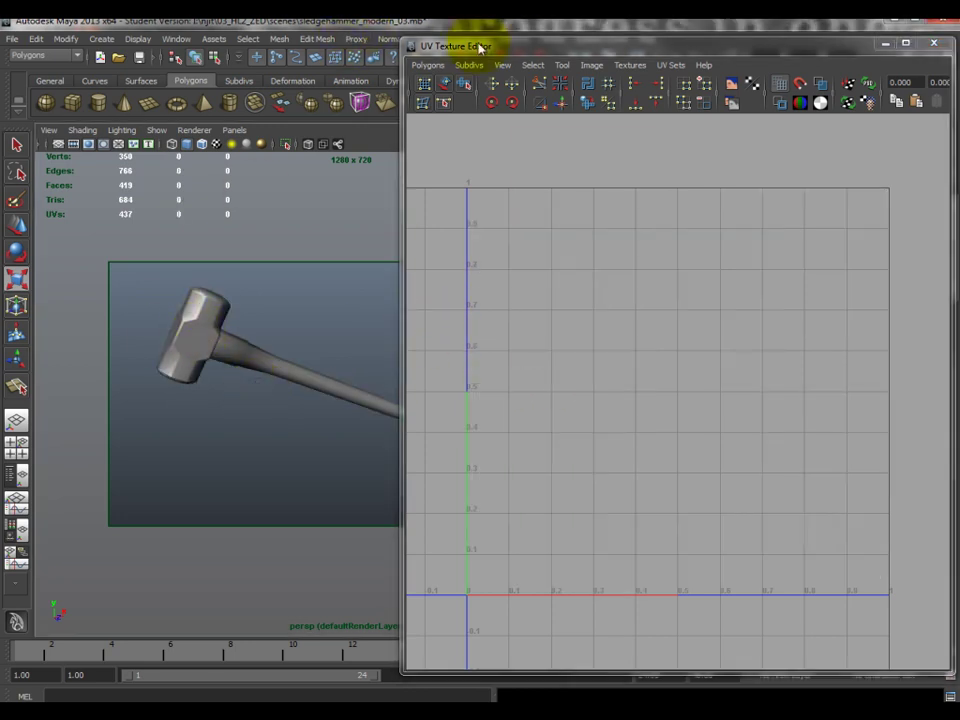
{"action": "left_click_drag", "start_coordinate": [483, 38], "coordinate": [484, 176]}
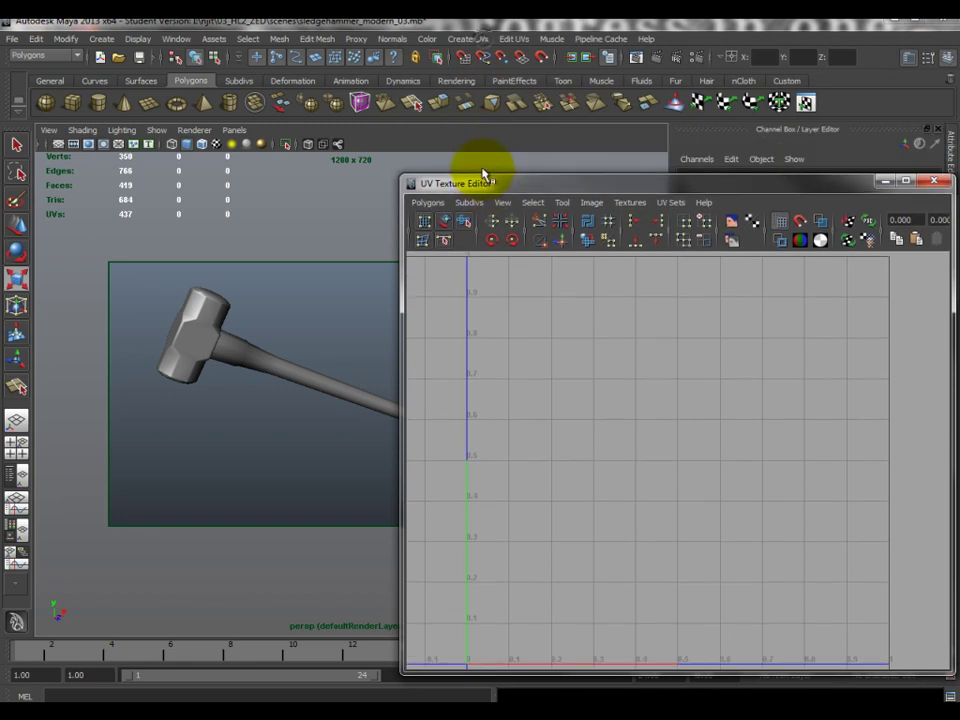
{"action": "left_click", "coordinate": [470, 39]}
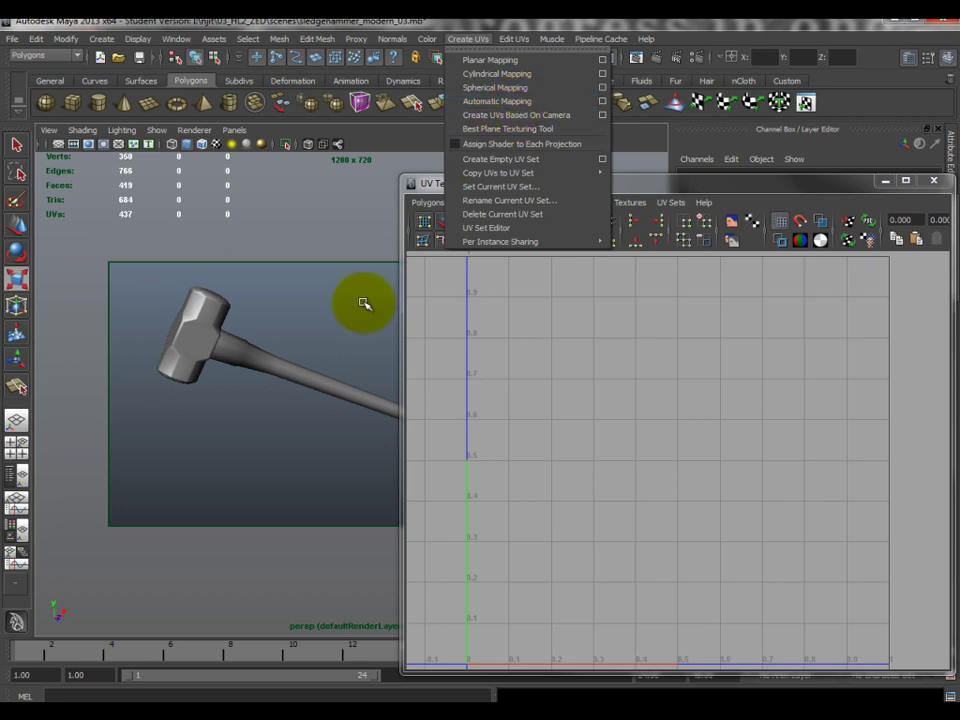
{"action": "left_click", "coordinate": [289, 316]}
{"action": "left_click", "coordinate": [210, 355]}
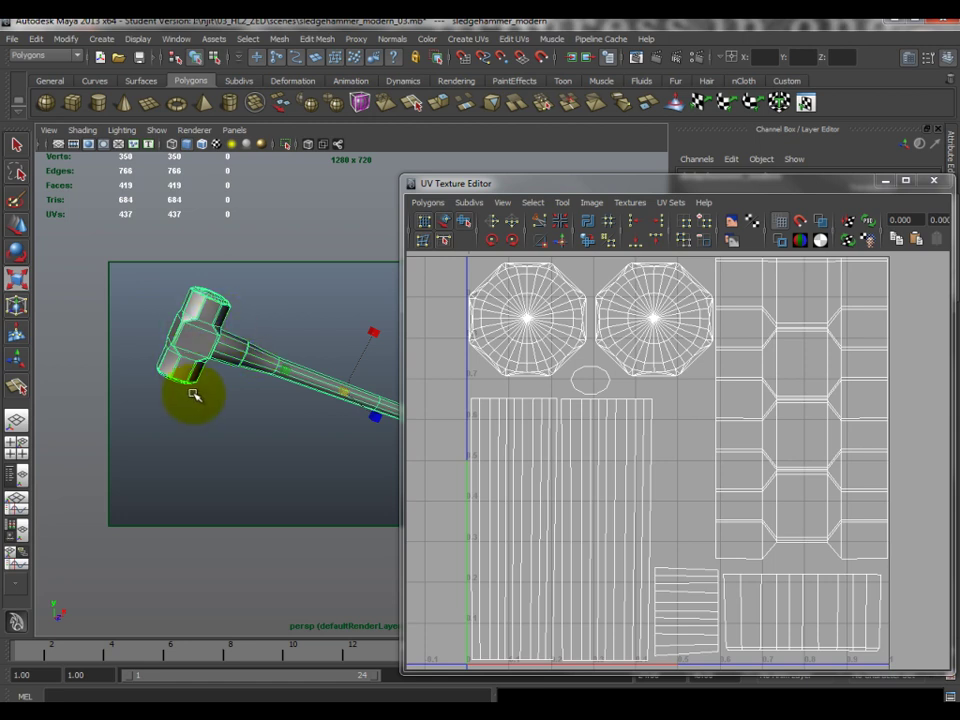
{"action": "left_click", "coordinate": [472, 38]}
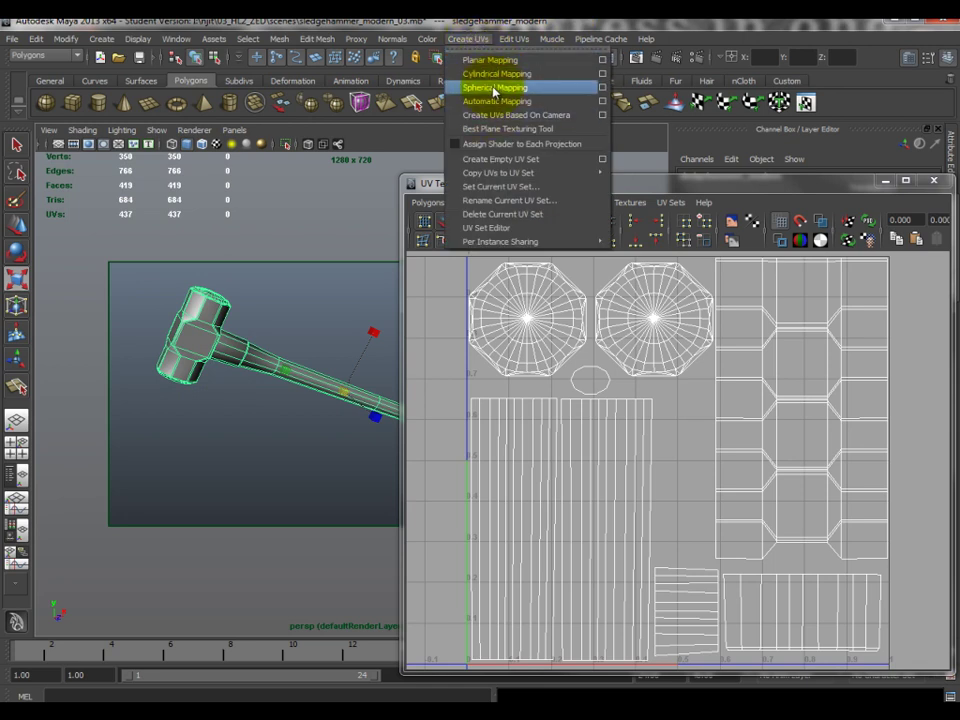
{"action": "left_click", "coordinate": [300, 400]}
Inspect which UV shells belong to the sledgehammer's handle and head by selecting faces on each part
{"action": "left_click", "coordinate": [178, 319]}
{"action": "left_click_drag", "start_coordinate": [207, 359], "coordinate": [288, 297], "text": "alt"}
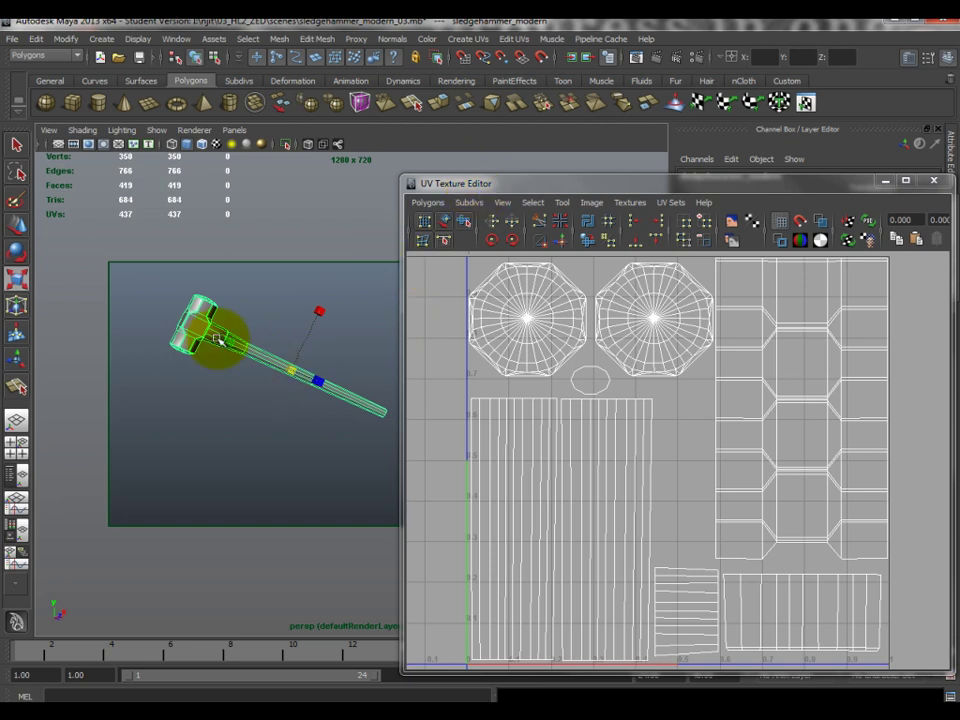
{"action": "right_click_drag", "start_coordinate": [266, 356], "coordinate": [228, 320]}
{"action": "left_click_drag", "start_coordinate": [230, 318], "coordinate": [362, 462]}
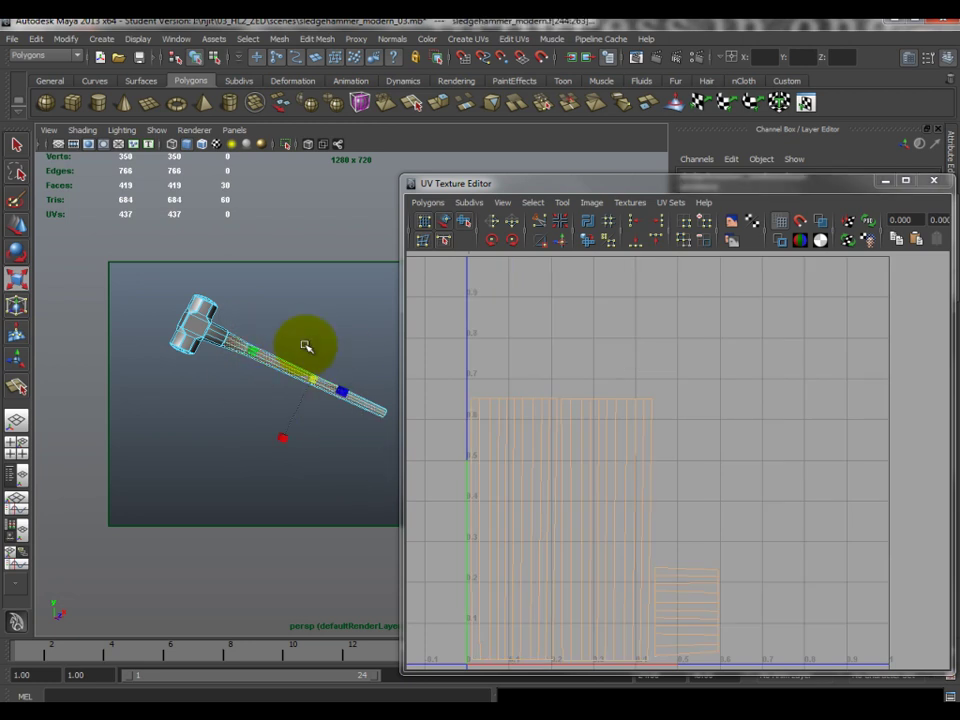
{"action": "left_click_drag", "start_coordinate": [143, 275], "coordinate": [202, 365]}
{"action": "left_click", "coordinate": [235, 388]}
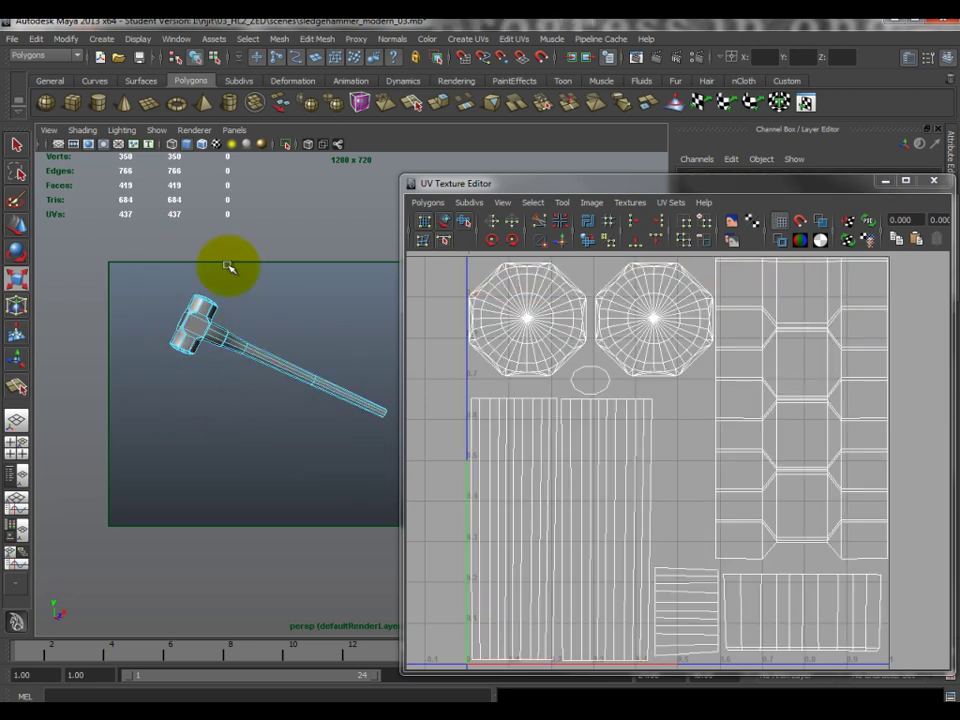
Create a polygon cylinder over the handle, rotate it to the handle's angle and stretch it along the handle
{"action": "left_click", "coordinate": [101, 39]}
{"action": "mouse_move", "coordinate": [128, 74]}
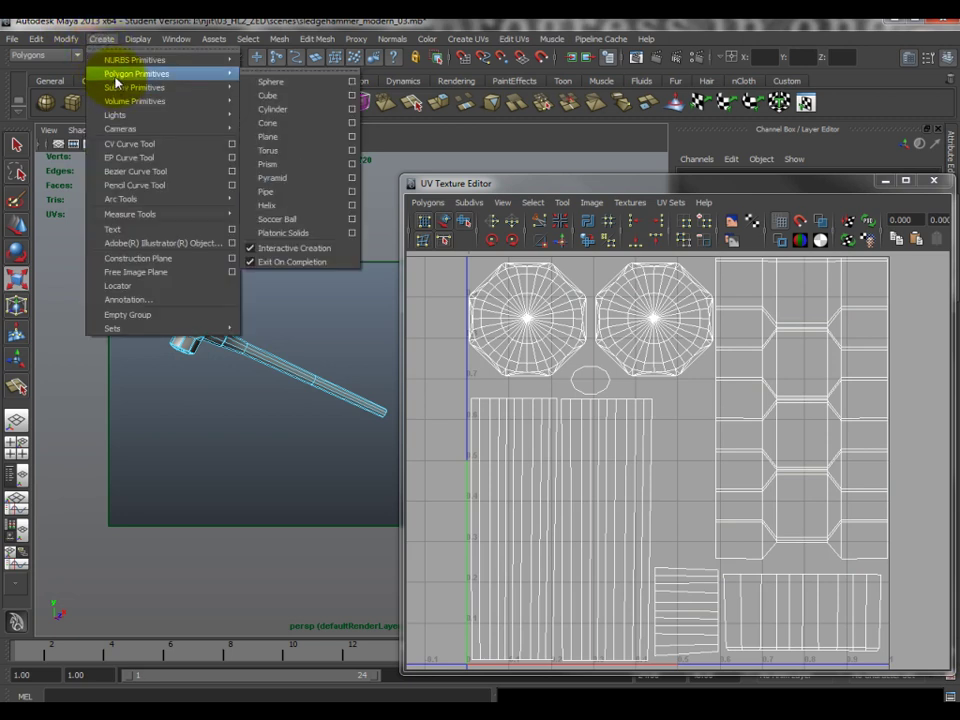
{"action": "left_click", "coordinate": [273, 108]}
{"action": "left_click_drag", "start_coordinate": [229, 408], "coordinate": [231, 250]}
{"action": "key", "text": "e"}
{"action": "left_click_drag", "start_coordinate": [270, 287], "coordinate": [239, 342]}
{"action": "key", "text": "w"}
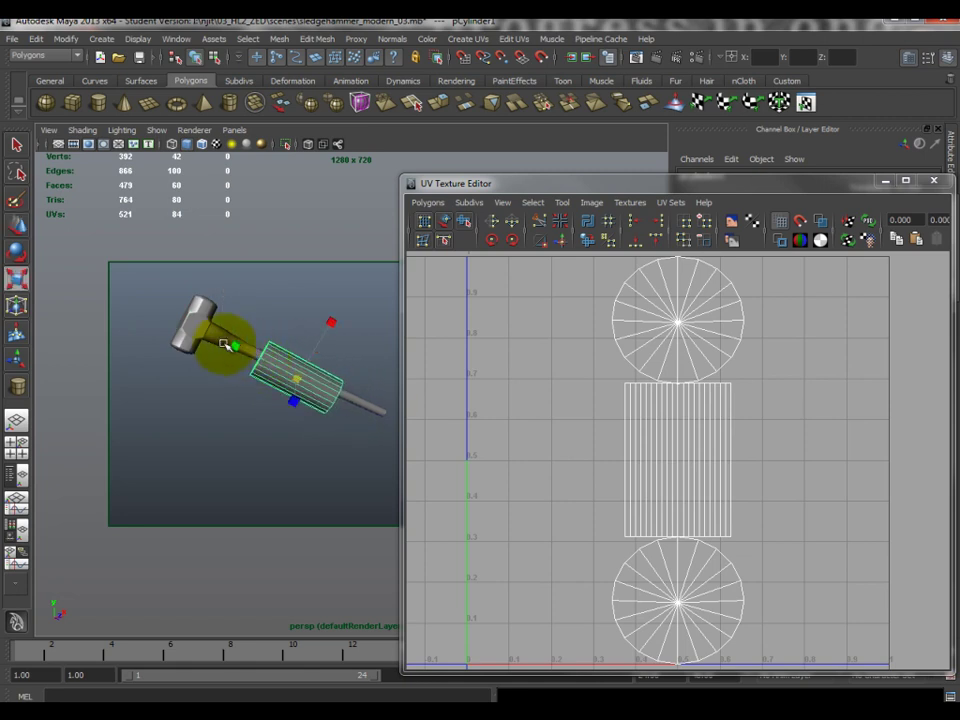
{"action": "left_click", "coordinate": [192, 330]}
Duplicate the handle cylinder and move, rotate and shorten the copy so it encloses the hammer head
{"action": "left_click", "coordinate": [285, 390]}
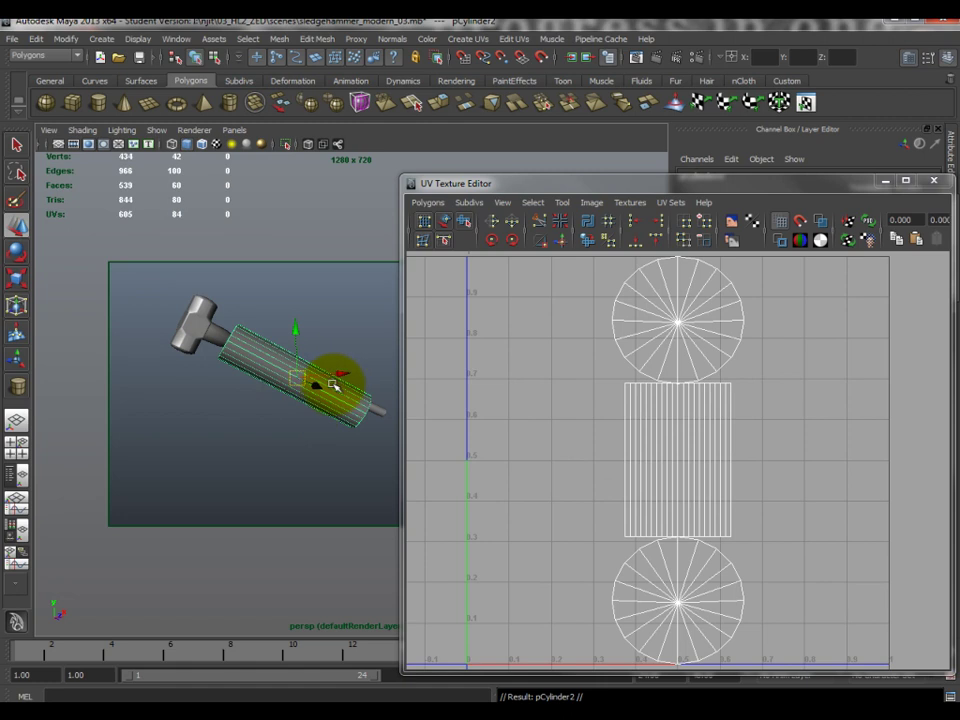
{"action": "left_click_drag", "start_coordinate": [344, 375], "coordinate": [223, 351]}
{"action": "key", "text": "e"}
{"action": "key", "text": "r"}
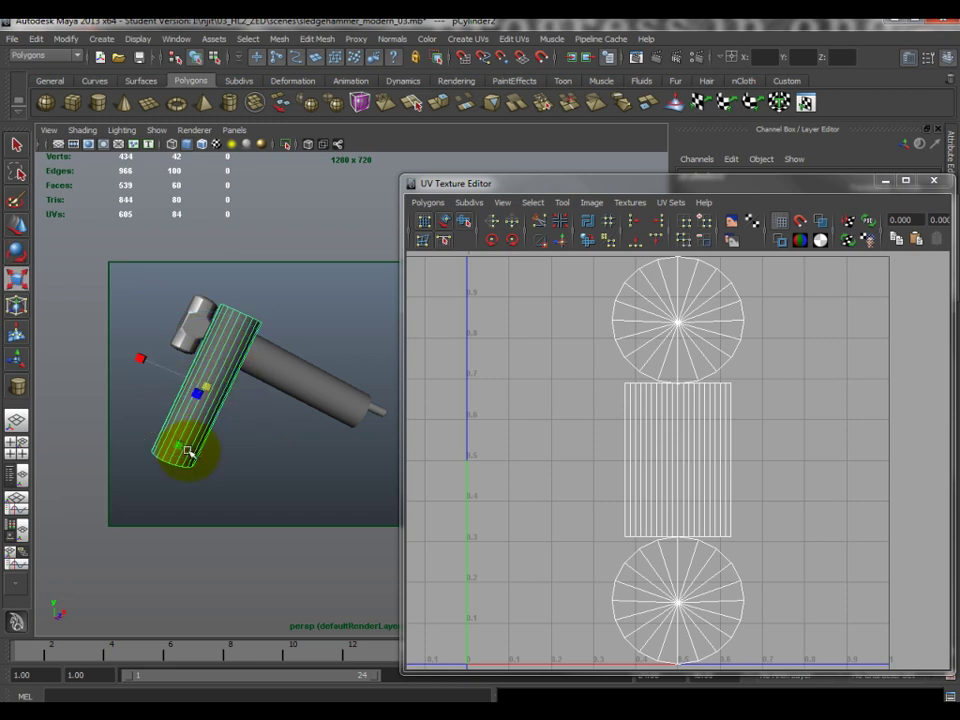
{"action": "left_click_drag", "start_coordinate": [189, 435], "coordinate": [202, 320]}
{"action": "key", "text": "w"}
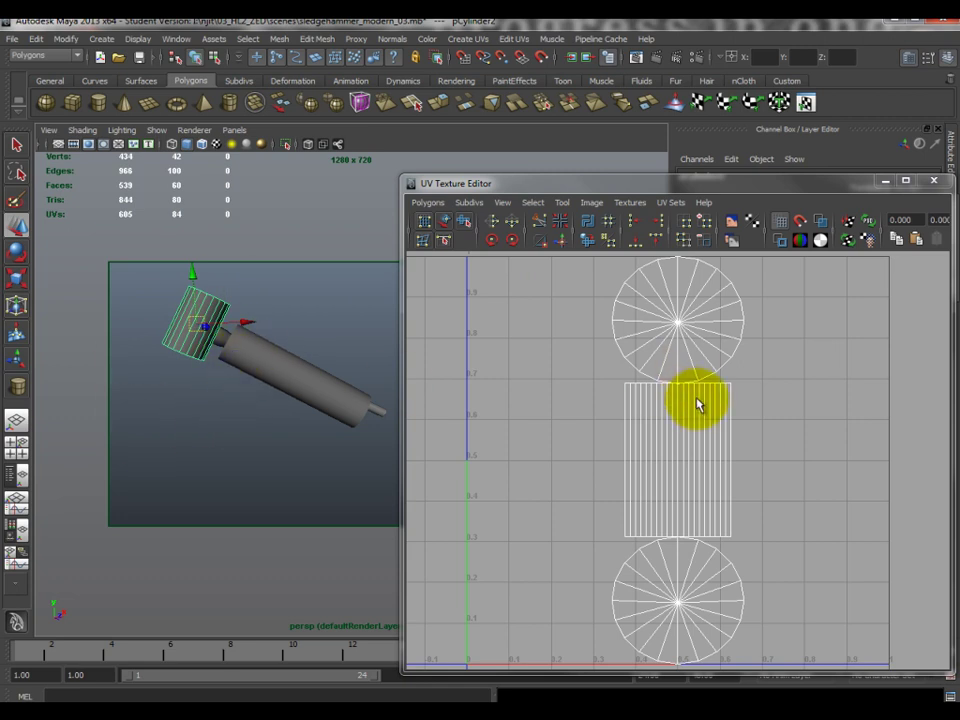
{"action": "left_click", "coordinate": [270, 390]}
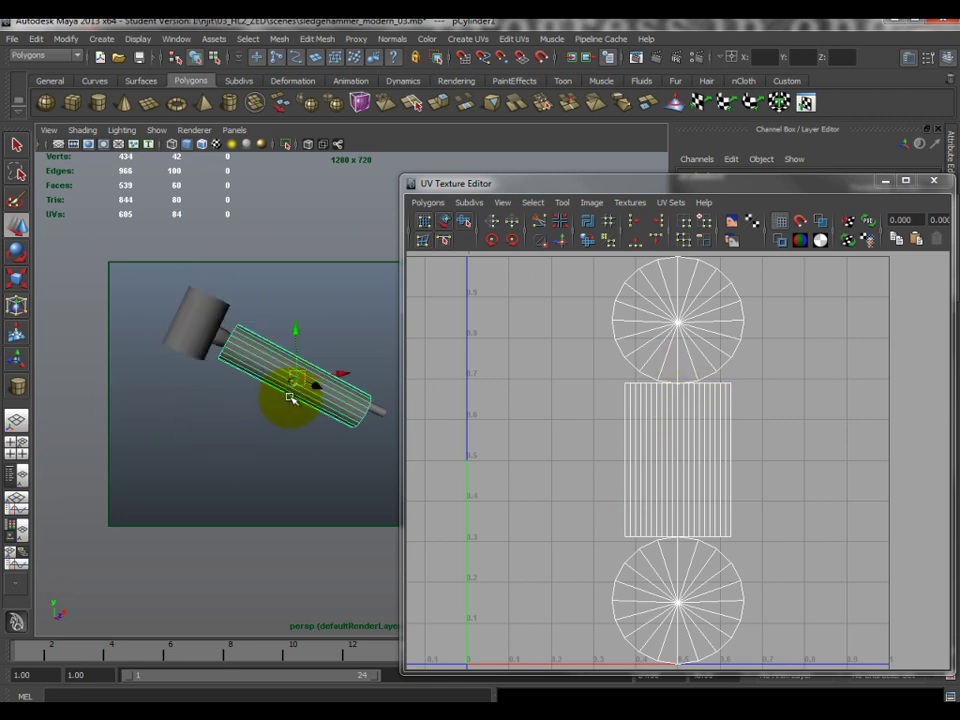
Delete both stand-in cylinders around the handle and head, and select the sledgehammer
{"action": "left_click", "coordinate": [179, 345], "text": "shift"}
{"action": "key", "text": "Delete"}
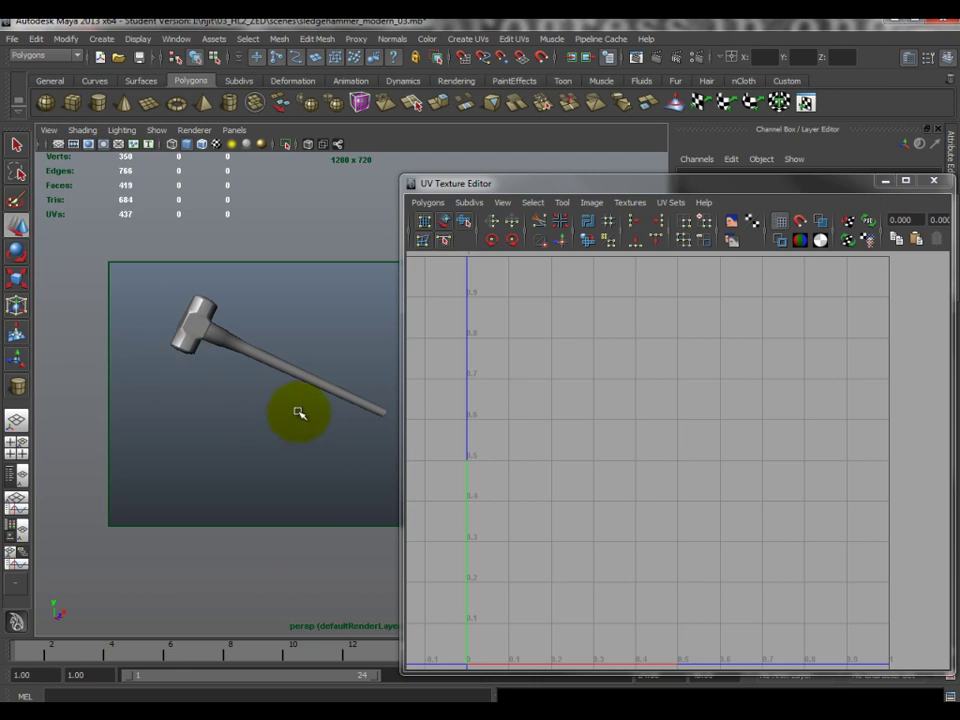
{"action": "left_click", "coordinate": [272, 368]}
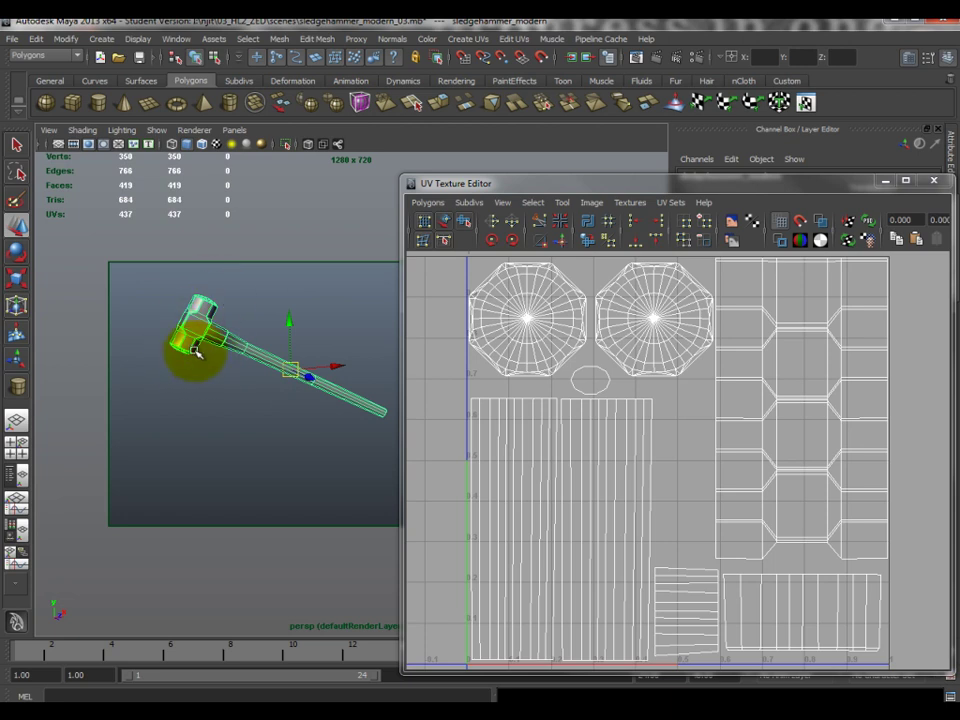
Examine which UV shells belong to the handle and which to the head by selecting faces on each, ending in object mode
{"action": "right_click_drag", "start_coordinate": [200, 322], "coordinate": [173, 307]}
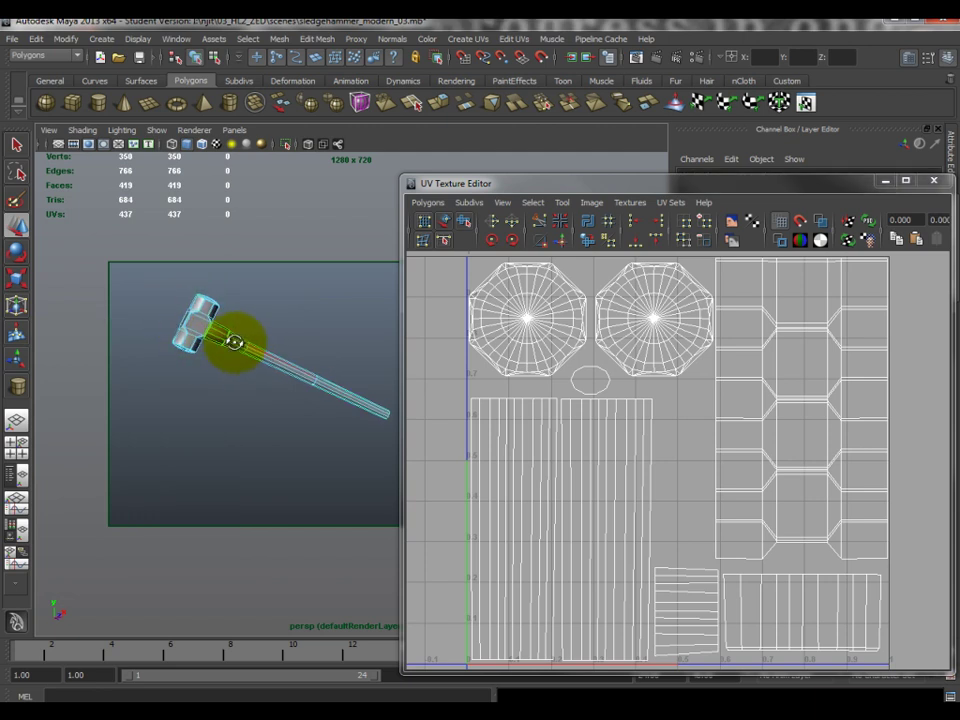
{"action": "left_click_drag", "start_coordinate": [228, 323], "coordinate": [352, 469]}
{"action": "left_click_drag", "start_coordinate": [406, 490], "coordinate": [404, 488]}
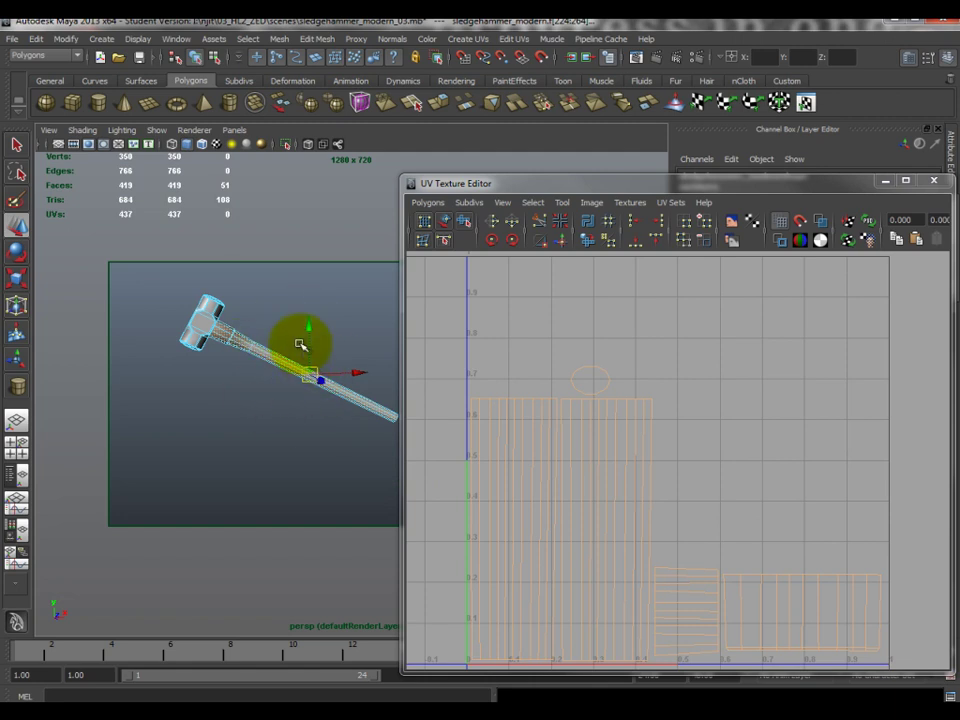
{"action": "left_click_drag", "start_coordinate": [150, 279], "coordinate": [207, 356]}
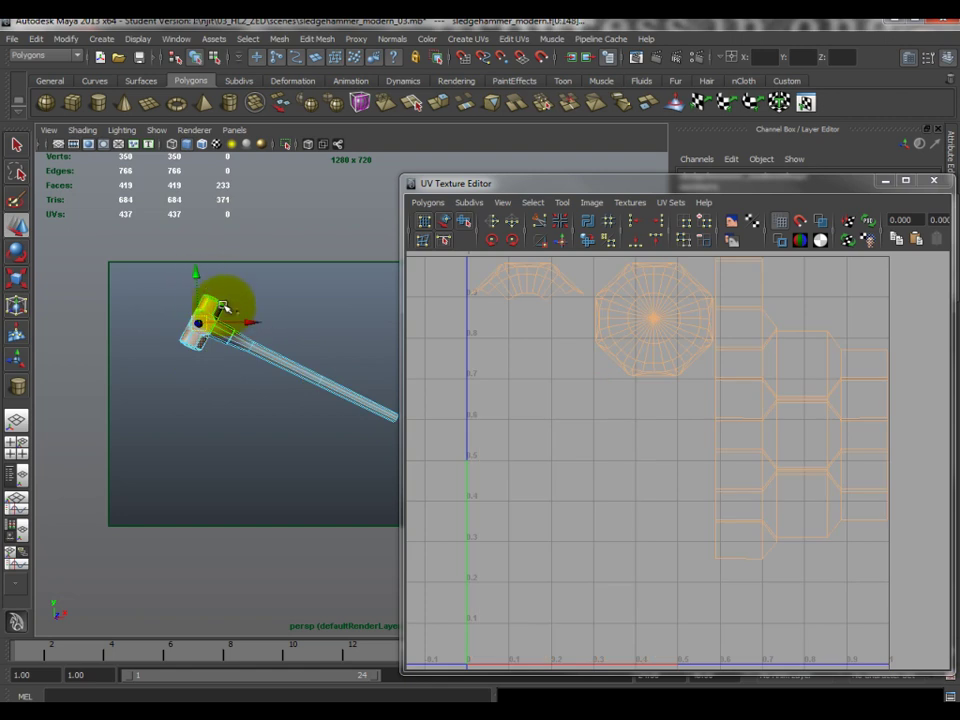
{"action": "left_click_drag", "start_coordinate": [208, 288], "coordinate": [243, 317], "text": "ctrl"}
{"action": "left_click_drag", "start_coordinate": [187, 285], "coordinate": [232, 363], "text": "shift"}
{"action": "left_click", "coordinate": [255, 410]}
{"action": "right_click_drag", "start_coordinate": [268, 364], "coordinate": [330, 347]}
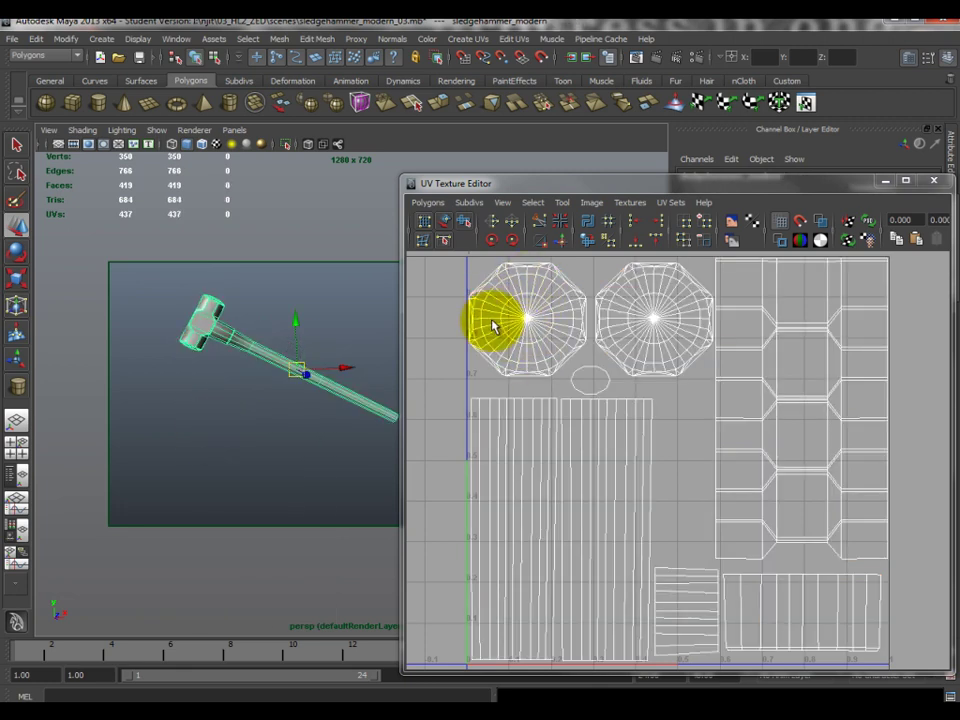
Compare the octagonal end caps and side strip in the UV layout with the hammer head on the model
{"action": "left_click_drag", "start_coordinate": [229, 381], "coordinate": [214, 311], "text": "alt"}
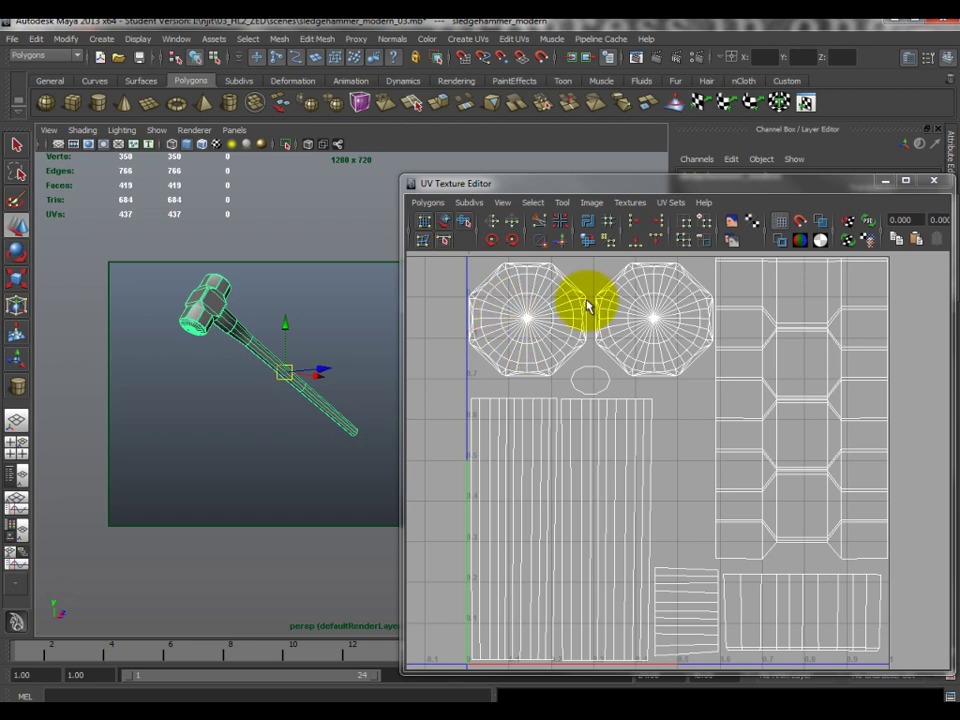
{"action": "middle_click_drag", "start_coordinate": [796, 424], "coordinate": [707, 429], "text": "alt"}
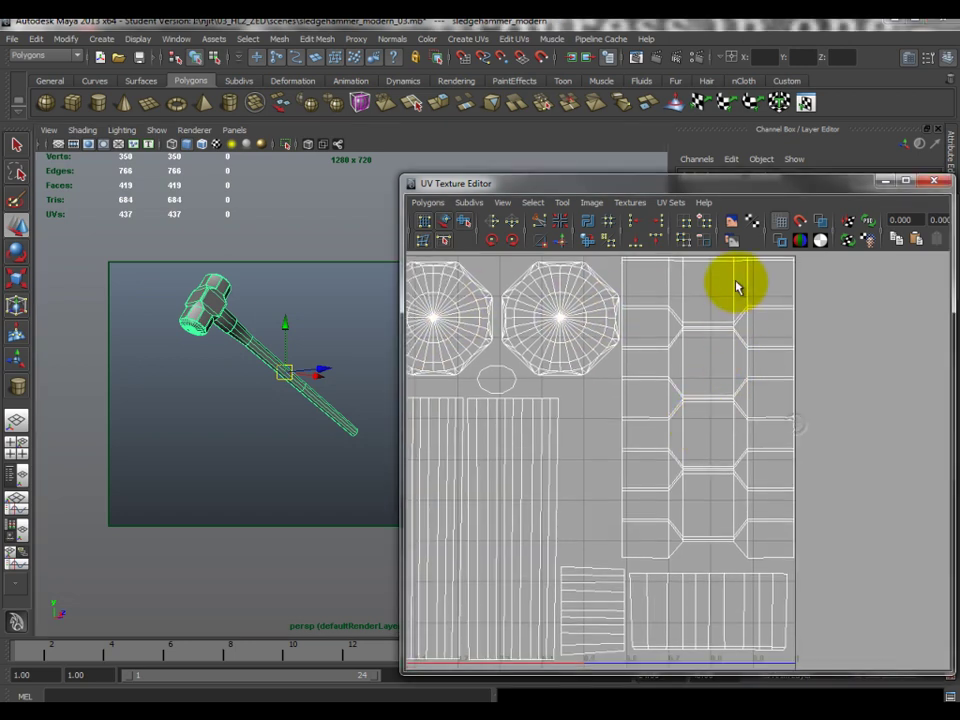
{"action": "left_click_drag", "start_coordinate": [258, 405], "coordinate": [240, 288], "text": "alt"}
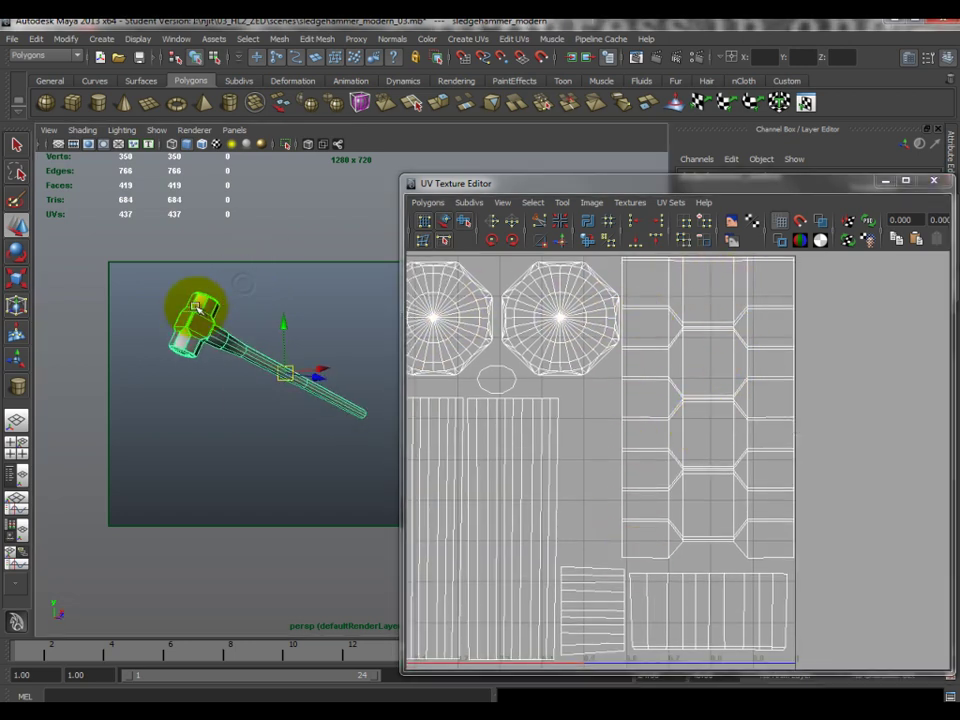
{"action": "left_click_drag", "start_coordinate": [178, 332], "coordinate": [232, 328], "text": "alt"}
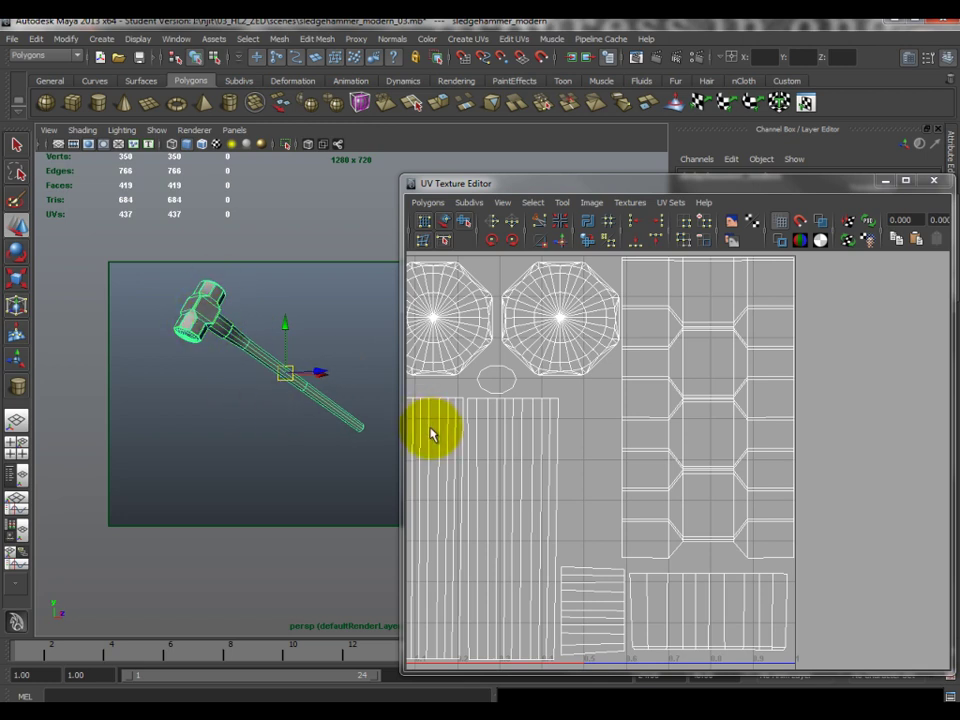
{"action": "scroll", "coordinate": [671, 437], "scroll_direction": "down", "scroll_amount": 3}
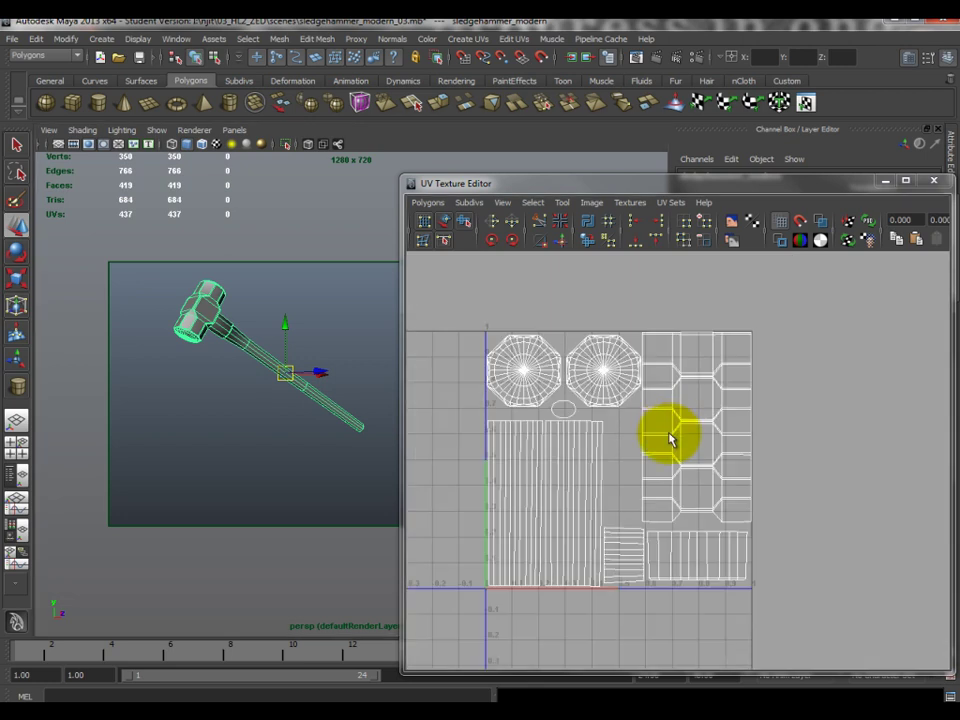
{"action": "scroll", "coordinate": [707, 410], "scroll_direction": "up", "scroll_amount": 2}
{"action": "scroll", "coordinate": [720, 430], "scroll_direction": "up", "scroll_amount": 2}
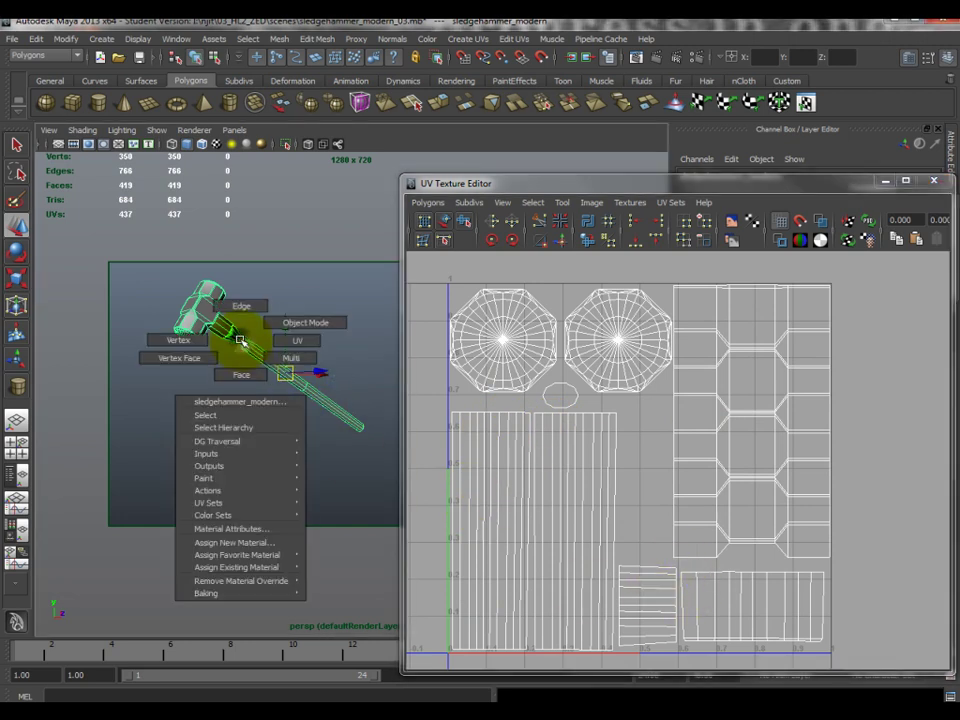
Select faces along the handle to see their long and short UV shells, and return to object mode
{"action": "right_click_drag", "start_coordinate": [240, 340], "coordinate": [244, 366]}
{"action": "left_click_drag", "start_coordinate": [247, 317], "coordinate": [235, 350]}
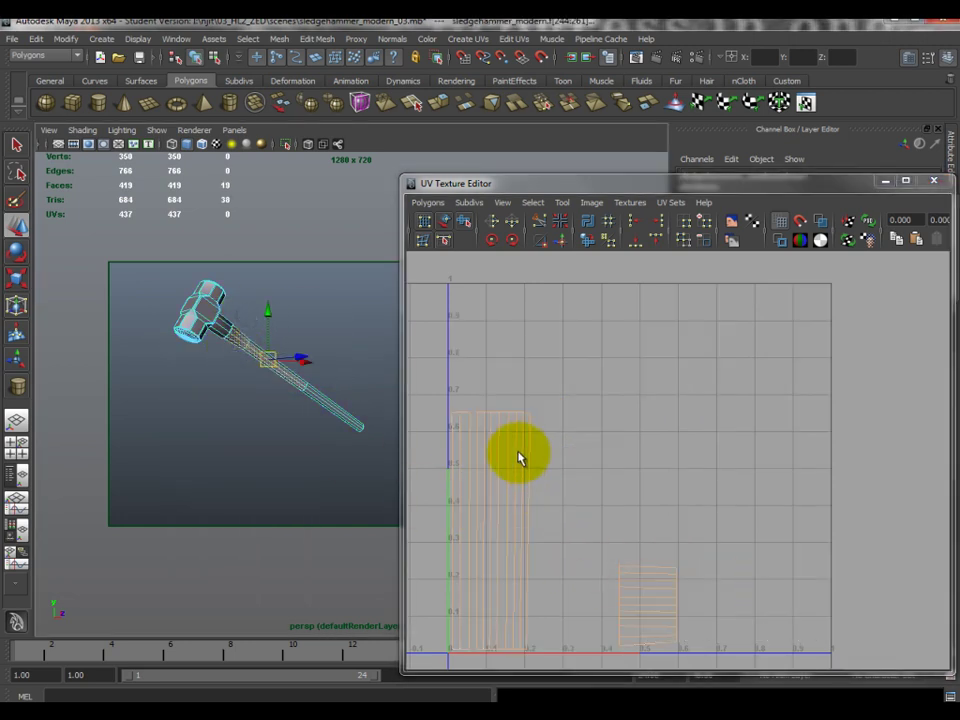
{"action": "left_click_drag", "start_coordinate": [356, 374], "coordinate": [279, 479]}
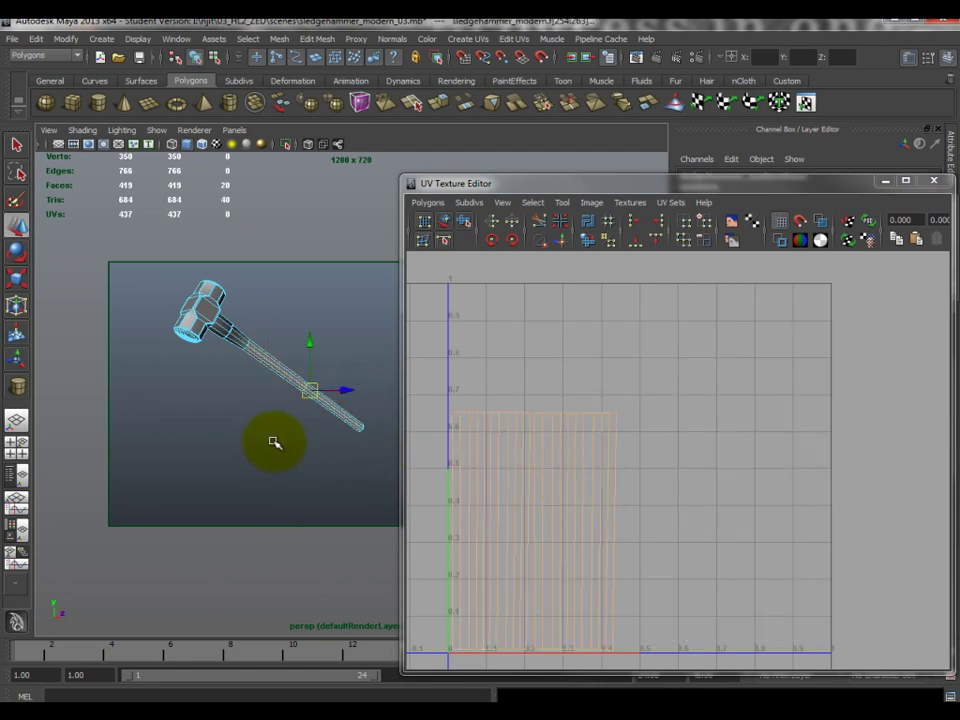
{"action": "left_click", "coordinate": [274, 441]}
{"action": "double_click", "coordinate": [217, 332]}
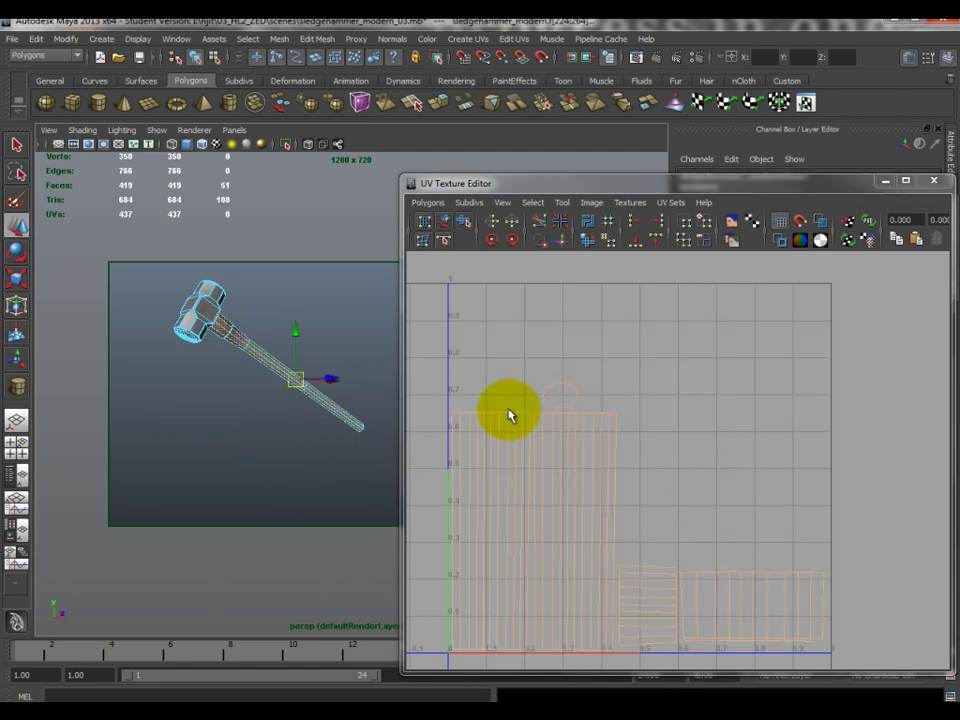
{"action": "right_click_drag", "start_coordinate": [268, 364], "coordinate": [332, 343]}
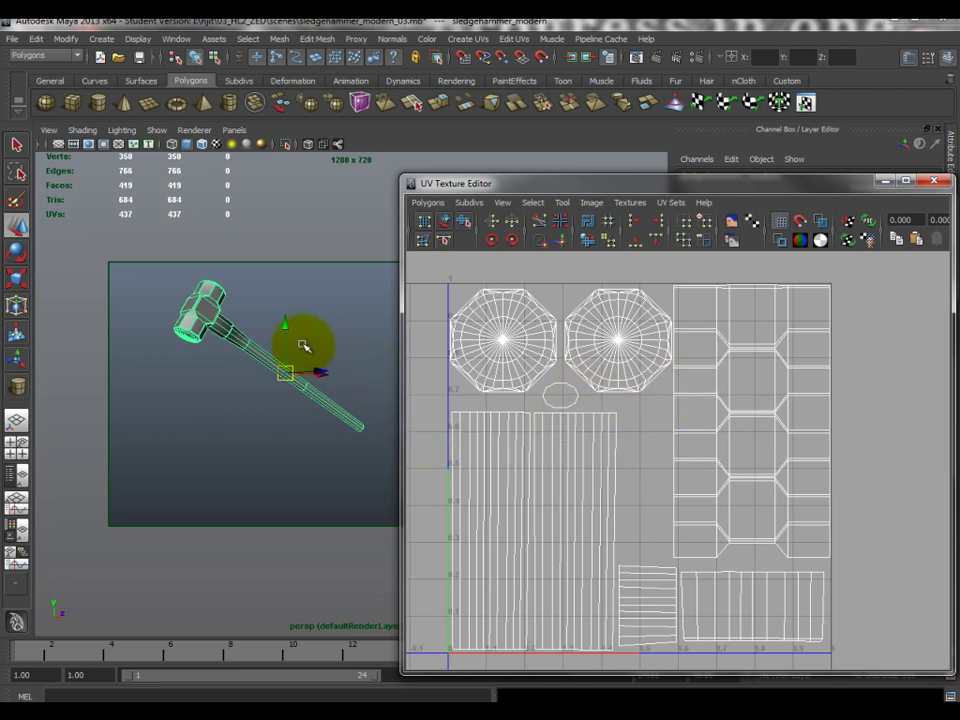
Assign the existing checkerboard_mat material to the sledgehammer and show textures in the perspective view
{"action": "right_click_drag", "start_coordinate": [198, 318], "coordinate": [289, 542]}
{"action": "key", "text": "6"}
{"action": "left_click", "coordinate": [265, 413]}
{"action": "left_click_drag", "start_coordinate": [265, 413], "coordinate": [197, 366], "text": "alt"}
{"action": "left_click", "coordinate": [237, 372]}
{"action": "scroll", "coordinate": [197, 366], "scroll_direction": "up", "scroll_amount": 5}
{"action": "middle_click_drag", "start_coordinate": [199, 368], "coordinate": [356, 461], "text": "alt"}
Select the upper border edges of the head's side shell in the UV layout and examine the matching seam on the model
{"action": "left_click_drag", "start_coordinate": [216, 358], "coordinate": [700, 345], "text": "alt"}
{"action": "right_click_drag", "start_coordinate": [726, 296], "coordinate": [696, 289]}
{"action": "left_click_drag", "start_coordinate": [670, 264], "coordinate": [812, 291]}
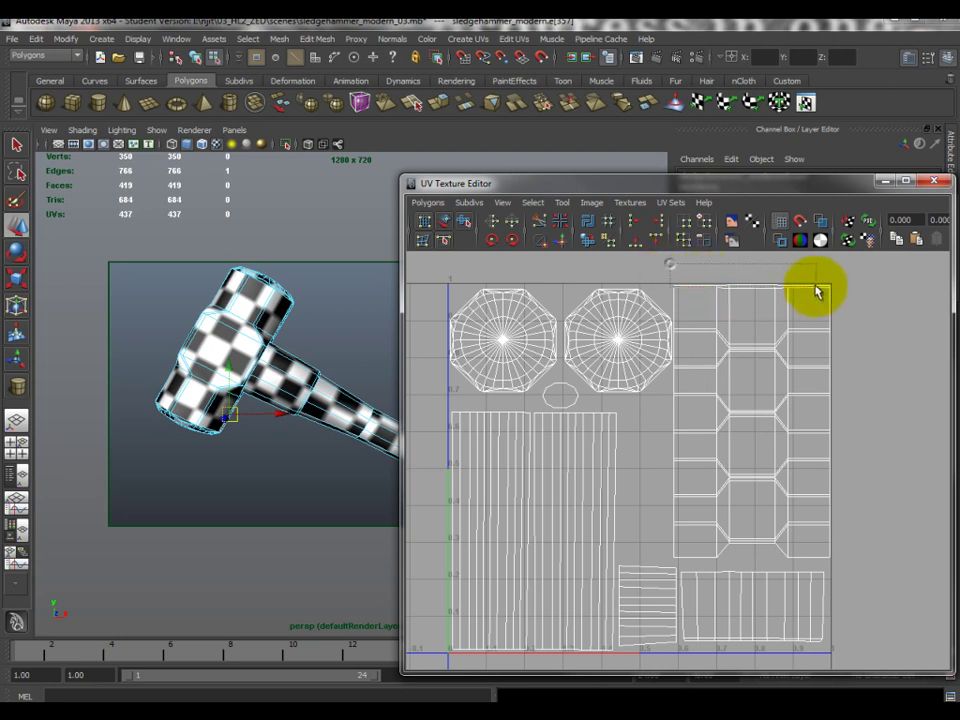
{"action": "left_click_drag", "start_coordinate": [133, 394], "coordinate": [197, 364], "text": "alt"}
{"action": "scroll", "coordinate": [295, 372], "scroll_direction": "up", "scroll_amount": 8}
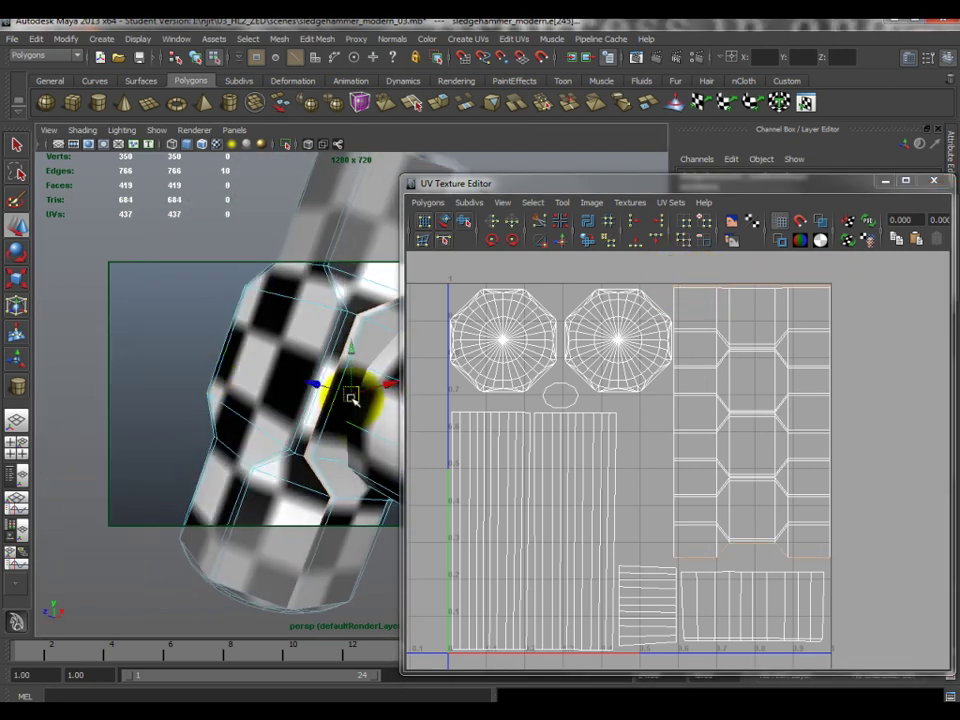
{"action": "middle_click_drag", "start_coordinate": [350, 402], "coordinate": [287, 396], "text": "alt"}
{"action": "mouse_move", "coordinate": [287, 396]}
{"action": "left_mouse_down", "text": "alt"}
{"action": "mouse_move", "coordinate": [278, 378]}
{"action": "mouse_move", "coordinate": [261, 514]}
{"action": "left_mouse_up", "text": "alt"}
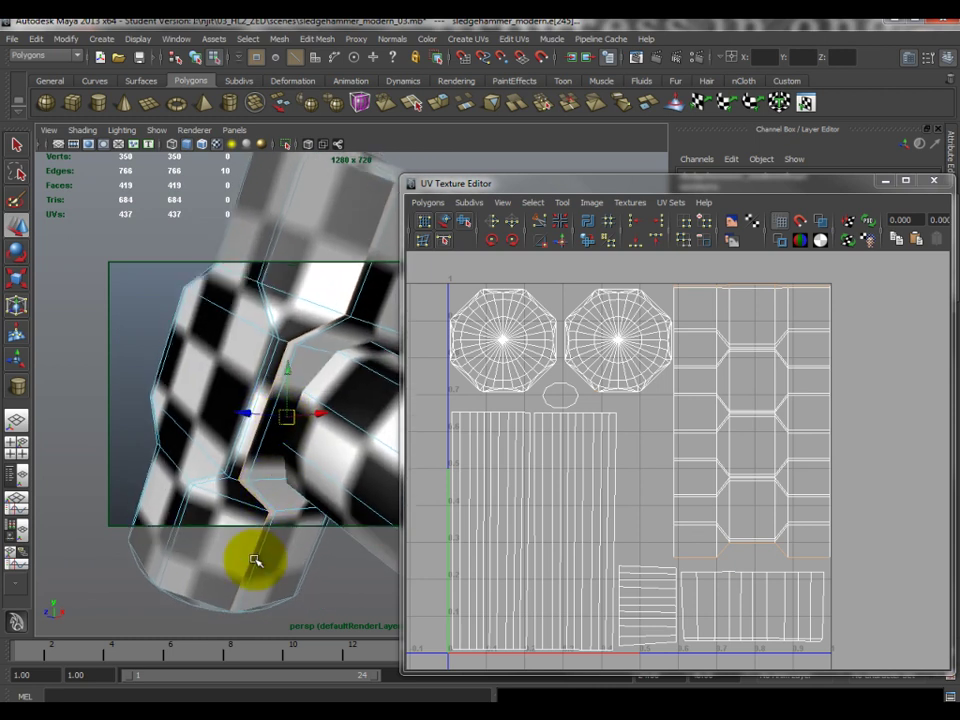
{"action": "left_click_drag", "start_coordinate": [255, 411], "coordinate": [270, 345], "text": "alt"}
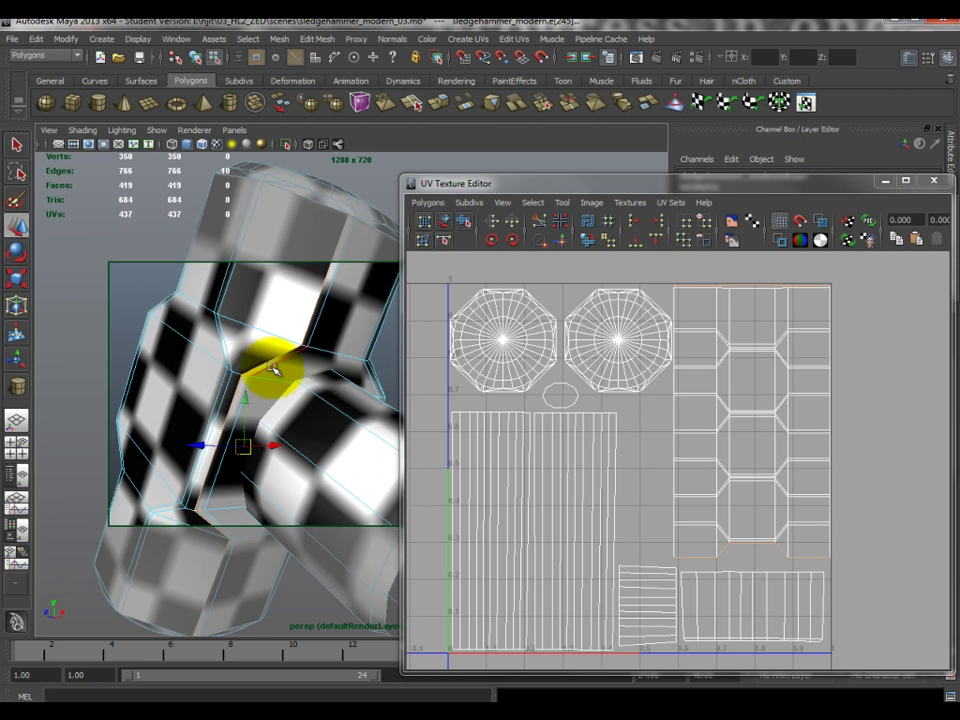
{"action": "left_click_drag", "start_coordinate": [240, 369], "coordinate": [166, 331], "text": "alt"}
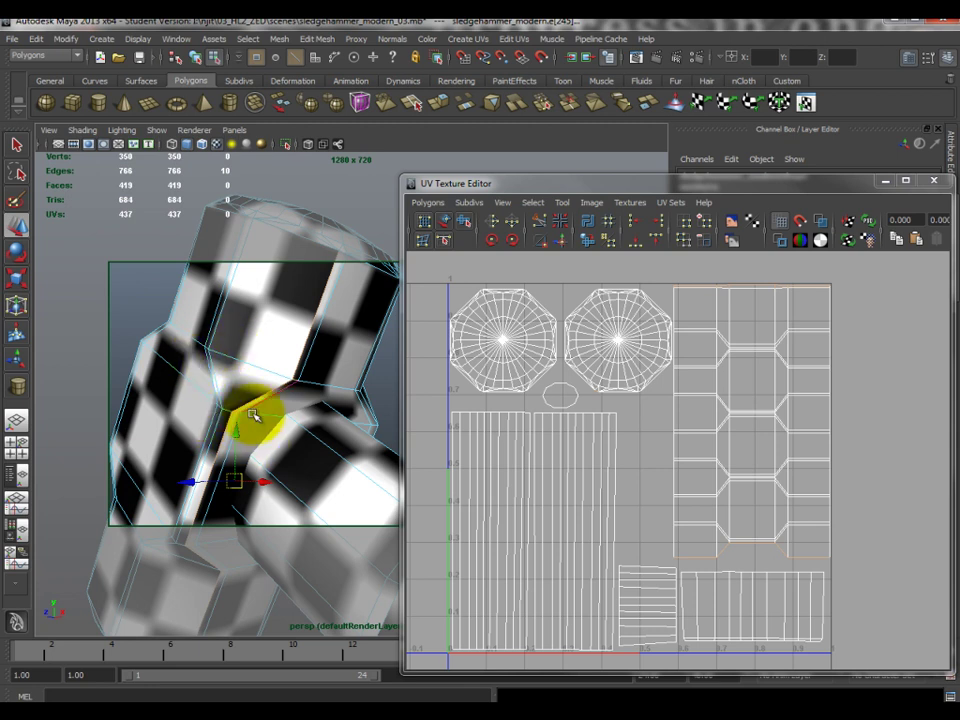
{"action": "left_click_drag", "start_coordinate": [261, 403], "coordinate": [222, 392], "text": "alt"}
{"action": "scroll", "coordinate": [222, 392], "scroll_direction": "down", "scroll_amount": 10}
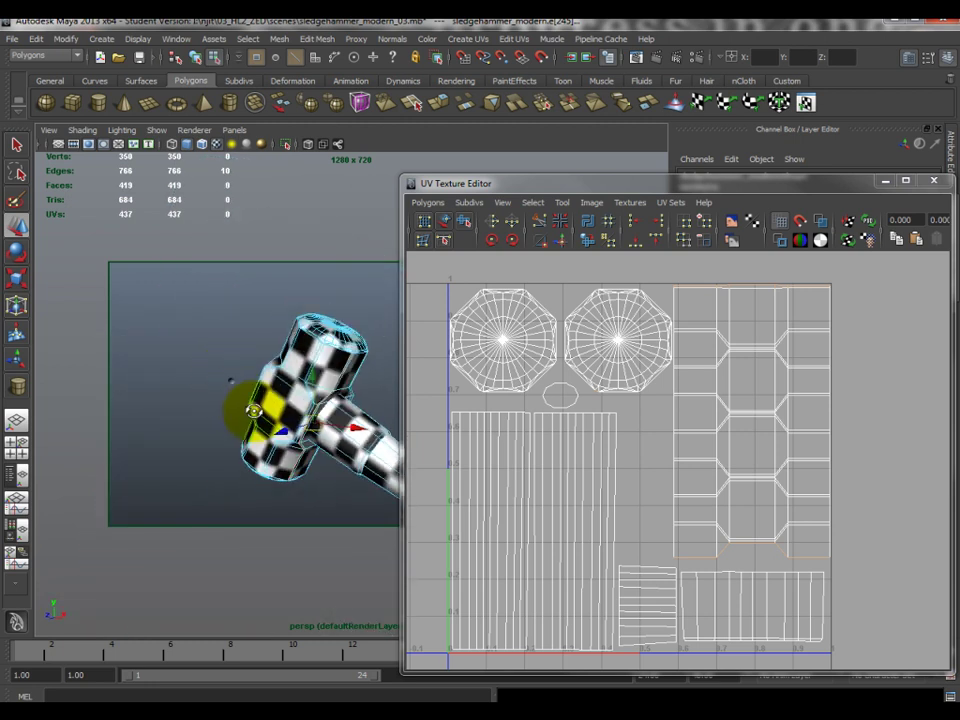
Select the outer border edge of the second long handle shell and examine where its seam runs along the handle
{"action": "left_click", "coordinate": [594, 467]}
{"action": "left_click_drag", "start_coordinate": [370, 428], "coordinate": [350, 438], "text": "alt"}
{"action": "left_click", "coordinate": [618, 475]}
{"action": "key", "text": "f"}
{"action": "scroll", "coordinate": [347, 435], "scroll_direction": "up", "scroll_amount": 3}
{"action": "left_click_drag", "start_coordinate": [309, 384], "coordinate": [379, 349], "text": "alt"}
{"action": "scroll", "coordinate": [379, 349], "scroll_direction": "down", "scroll_amount": 5}
{"action": "left_click_drag", "start_coordinate": [250, 360], "coordinate": [290, 350], "text": "alt"}
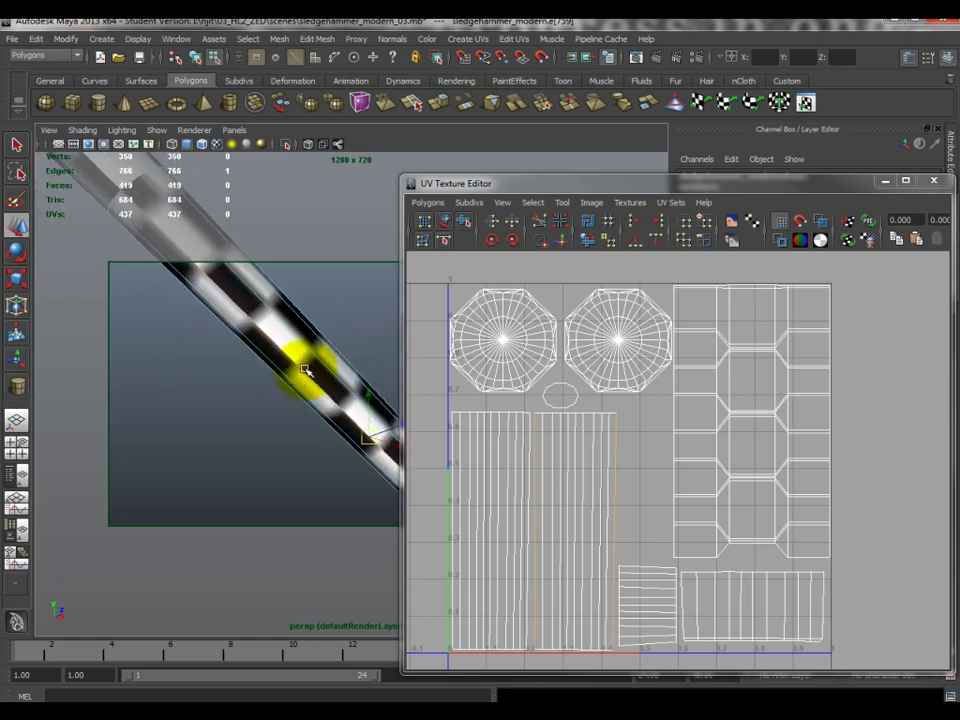
{"action": "left_click_drag", "start_coordinate": [232, 302], "coordinate": [286, 351], "text": "alt"}
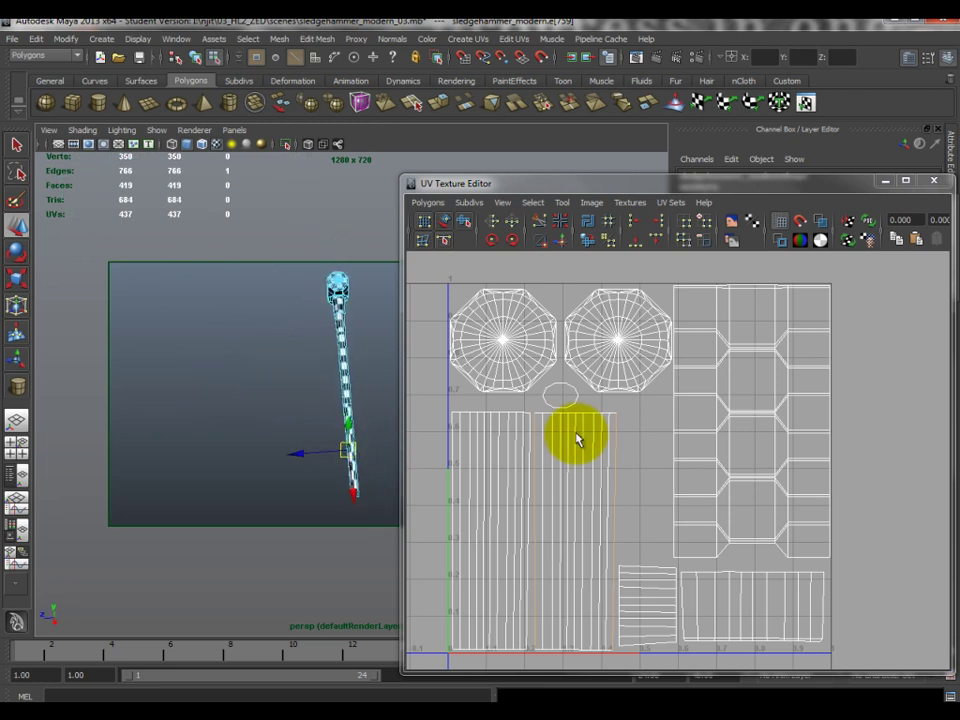
Examine how the checker pattern covers the handle, head and end cap, returning the sledgehammer to object mode
{"action": "left_click_drag", "start_coordinate": [415, 330], "coordinate": [435, 297], "text": "alt"}
{"action": "right_click_drag", "start_coordinate": [298, 315], "coordinate": [315, 493], "text": "alt"}
{"action": "middle_click_drag", "start_coordinate": [58, 317], "coordinate": [290, 419], "text": "alt"}
{"action": "left_click_drag", "start_coordinate": [289, 419], "coordinate": [357, 443], "text": "alt"}
{"action": "right_click_drag", "start_coordinate": [357, 443], "coordinate": [278, 390], "text": "alt"}
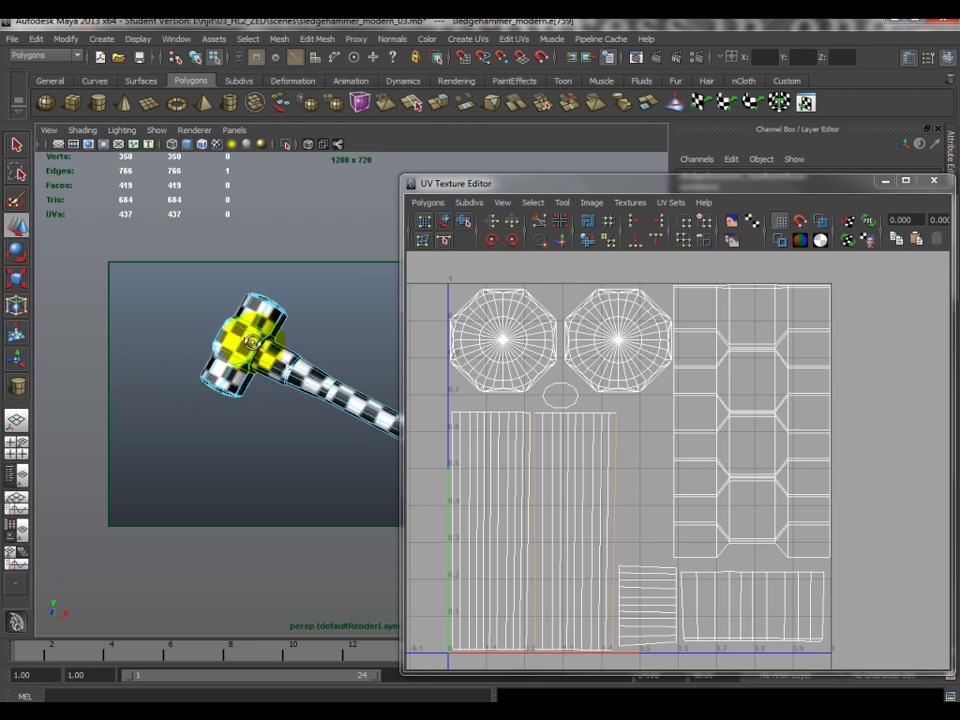
{"action": "right_click_drag", "start_coordinate": [249, 349], "coordinate": [312, 332]}
{"action": "mouse_move", "coordinate": [260, 380]}
{"action": "left_mouse_down", "text": "alt"}
{"action": "mouse_move", "coordinate": [139, 355]}
{"action": "mouse_move", "coordinate": [246, 369]}
{"action": "left_mouse_up", "text": "alt"}
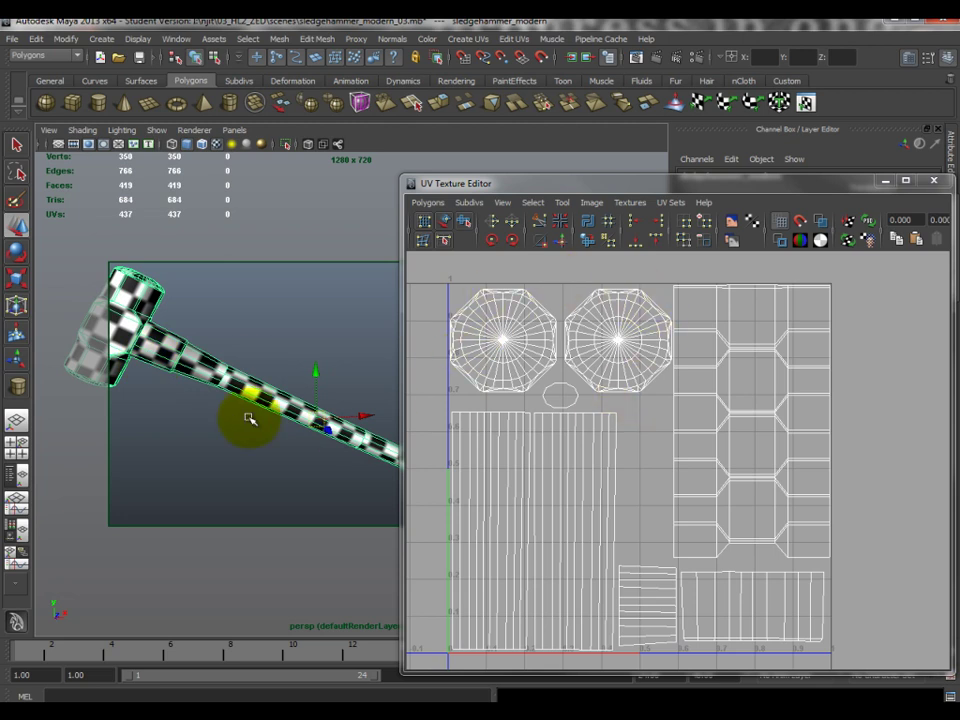
{"action": "left_click_drag", "start_coordinate": [340, 422], "coordinate": [223, 394], "text": "alt"}
{"action": "mouse_move", "coordinate": [506, 306]}
{"action": "right_mouse_down"}
{"action": "mouse_move", "coordinate": [508, 281]}
{"action": "mouse_move", "coordinate": [509, 298]}
{"action": "right_mouse_up"}
{"action": "left_click", "coordinate": [505, 294]}
Replace the checkerboard on the sledgehammer with the existing lambert1 material
{"action": "left_click_drag", "start_coordinate": [261, 332], "coordinate": [325, 481], "text": "alt"}
{"action": "right_click_drag", "start_coordinate": [337, 373], "coordinate": [464, 632]}
{"action": "left_click", "coordinate": [333, 369]}
{"action": "right_click_drag", "start_coordinate": [331, 425], "coordinate": [418, 660]}
{"action": "right_click_drag", "start_coordinate": [297, 352], "coordinate": [330, 586]}
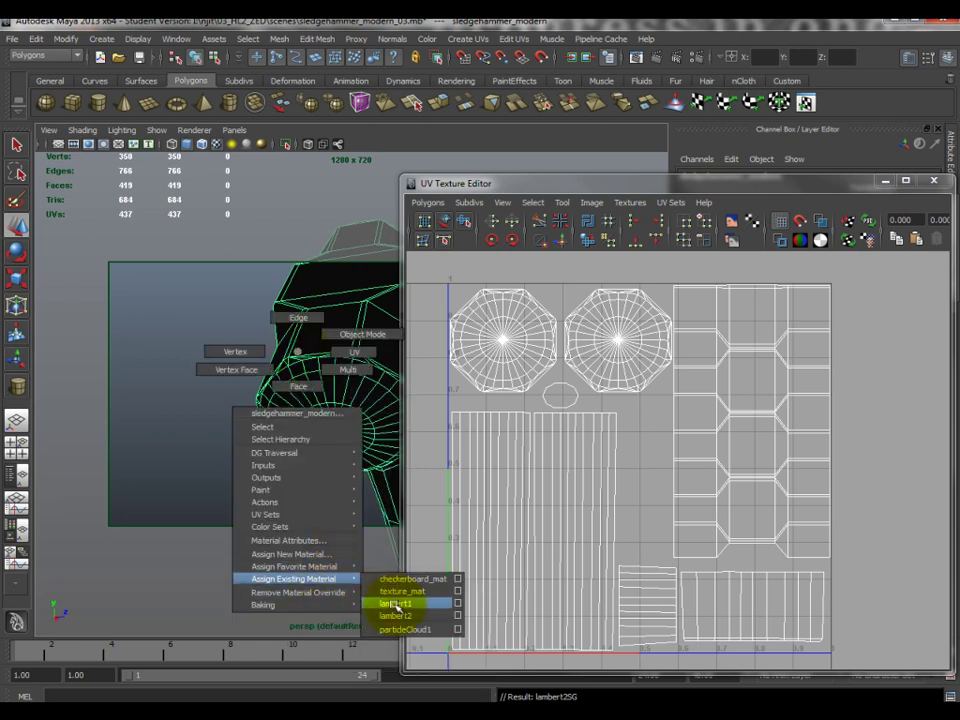
{"action": "right_click_drag", "start_coordinate": [395, 605], "coordinate": [394, 608]}
{"action": "left_click_drag", "start_coordinate": [262, 425], "coordinate": [513, 238], "text": "alt"}
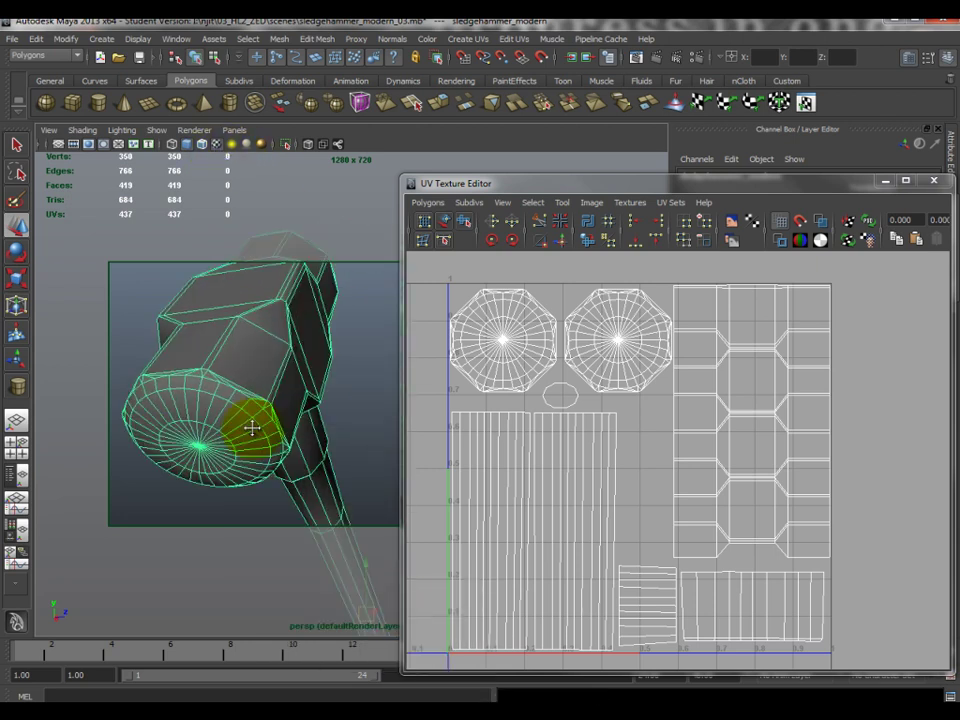
Turn on image display in the UV Texture Editor and assign the existing texture_mat material to the sledgehammer
{"action": "left_click", "coordinate": [581, 204]}
{"action": "left_click", "coordinate": [613, 226]}
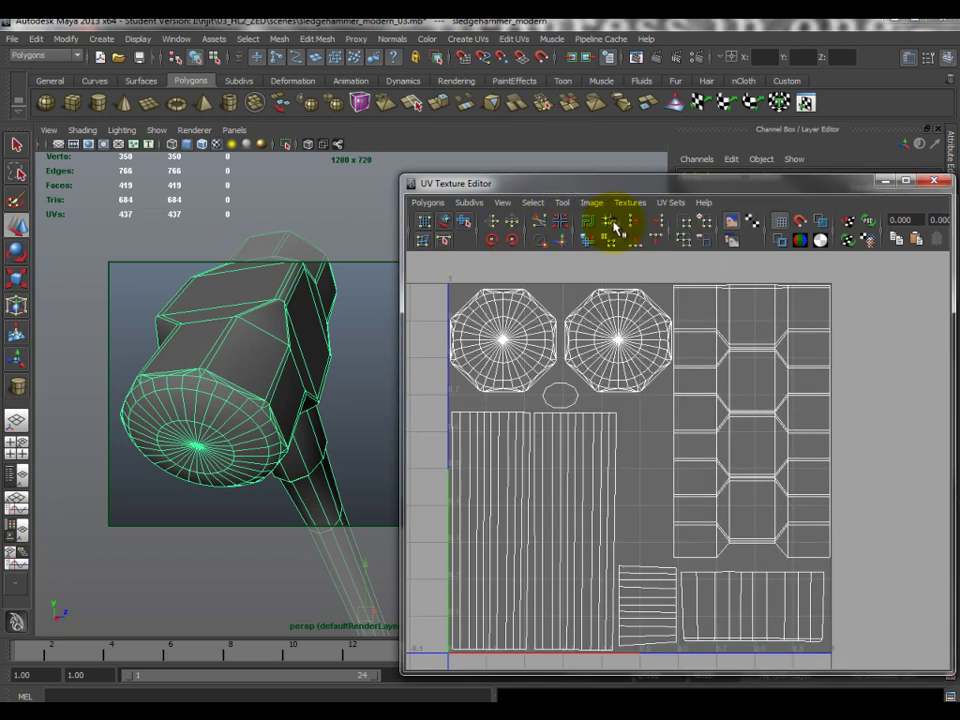
{"action": "right_click_drag", "start_coordinate": [303, 350], "coordinate": [362, 574]}
{"action": "right_click_drag", "start_coordinate": [277, 373], "coordinate": [392, 641]}
{"action": "right_click_drag", "start_coordinate": [254, 352], "coordinate": [358, 592]}
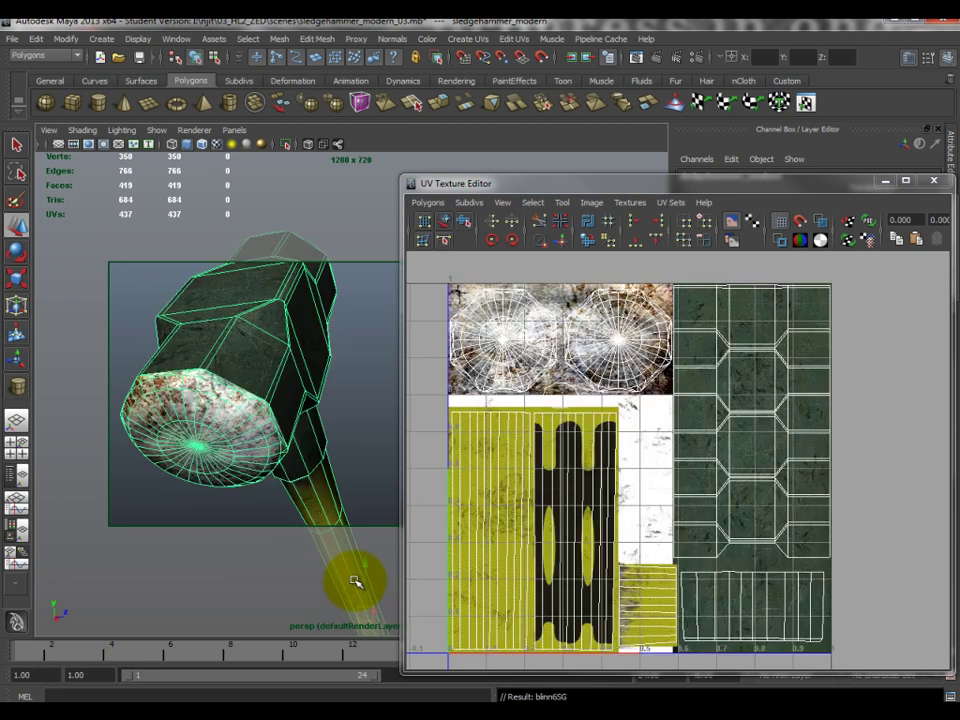
Examine the textured head and handle from several angles and compare them with the texture image behind the UV shells
{"action": "left_click", "coordinate": [238, 530]}
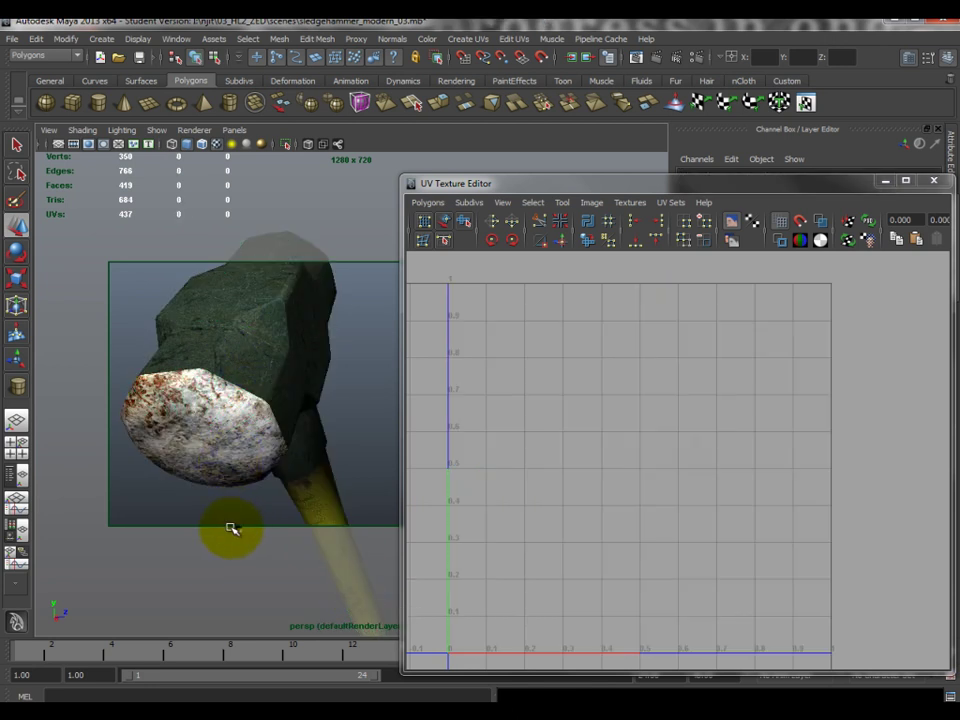
{"action": "left_click_drag", "start_coordinate": [130, 408], "coordinate": [159, 427], "text": "alt"}
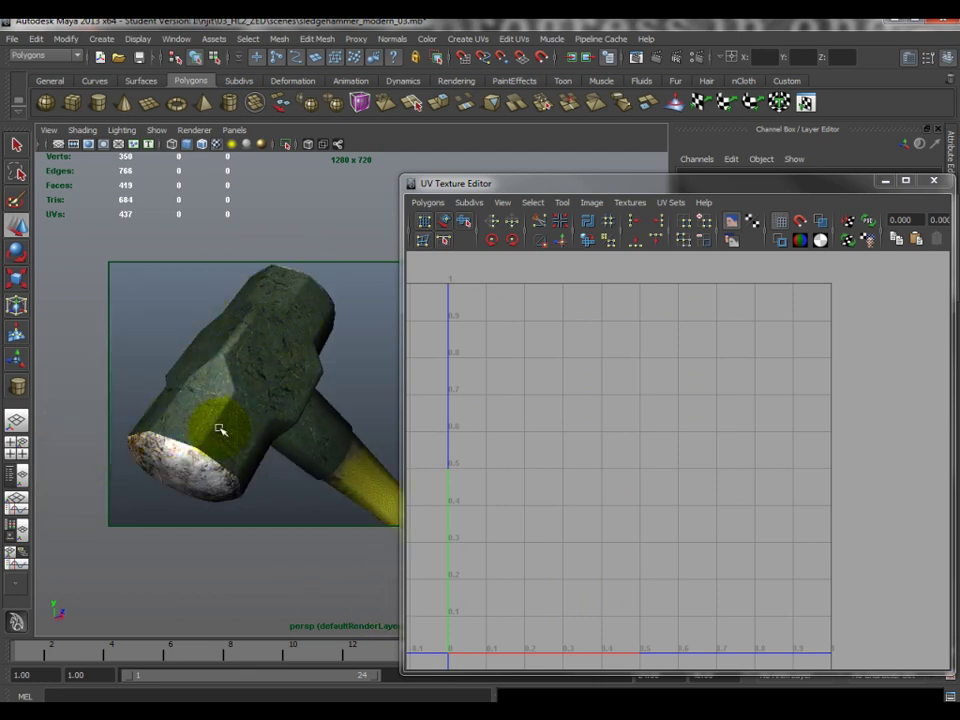
{"action": "left_click_drag", "start_coordinate": [185, 490], "coordinate": [306, 412], "text": "alt"}
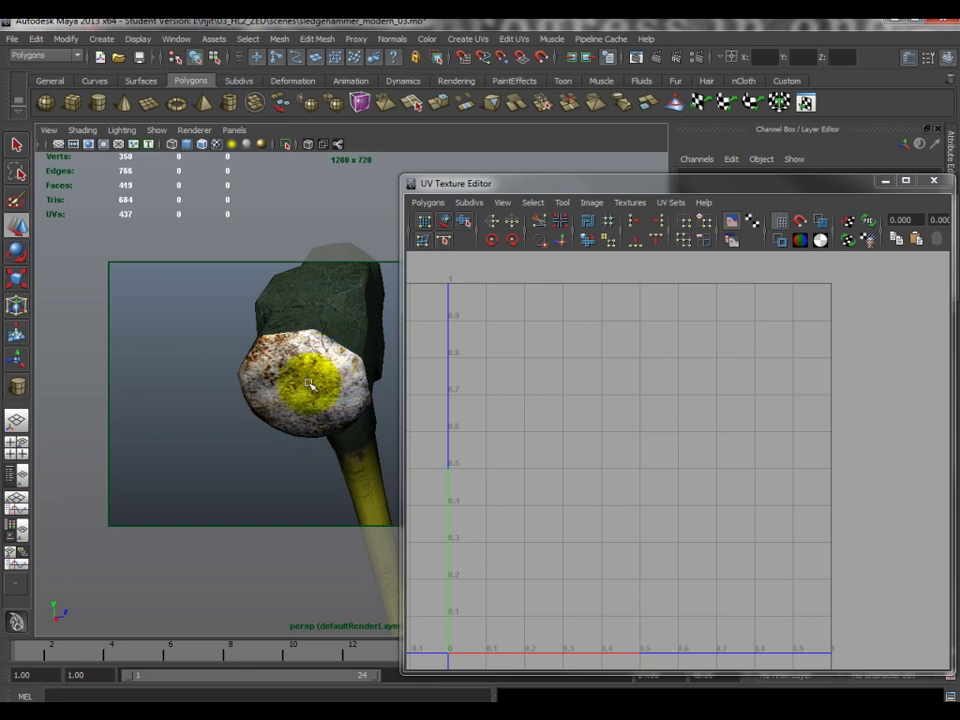
{"action": "left_click_drag", "start_coordinate": [333, 362], "coordinate": [309, 371], "text": "alt"}
{"action": "left_click", "coordinate": [311, 366]}
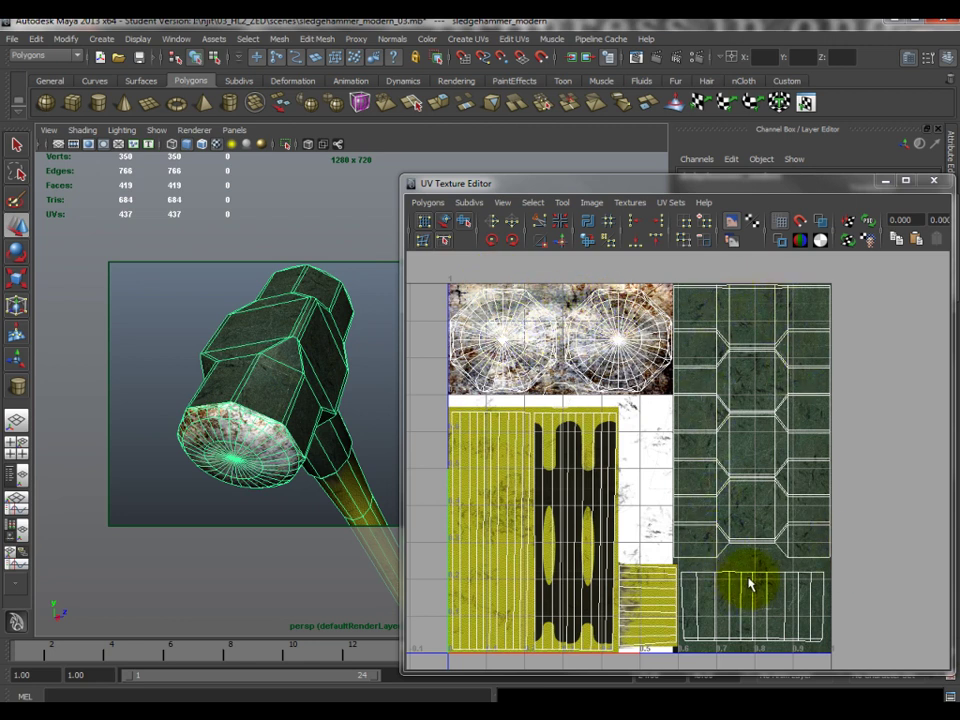
{"action": "left_click_drag", "start_coordinate": [240, 390], "coordinate": [360, 400], "text": "alt"}
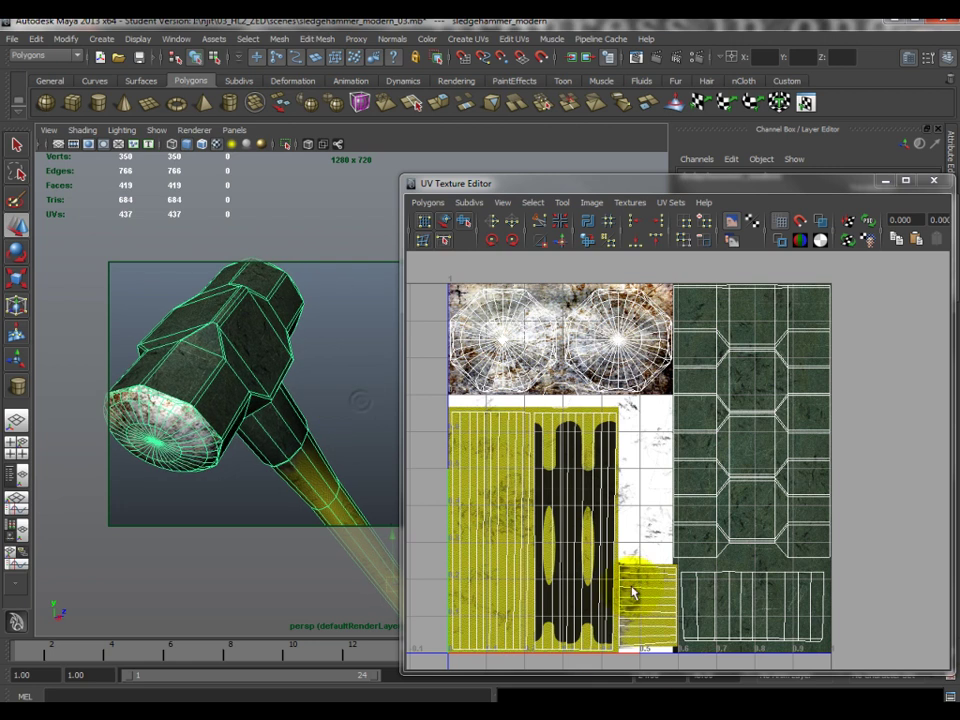
Examine the textured head, handle and grip from several angles and distances, with the sledgehammer deselected to hide its wireframe
{"action": "left_click_drag", "start_coordinate": [207, 412], "coordinate": [333, 483], "text": "alt"}
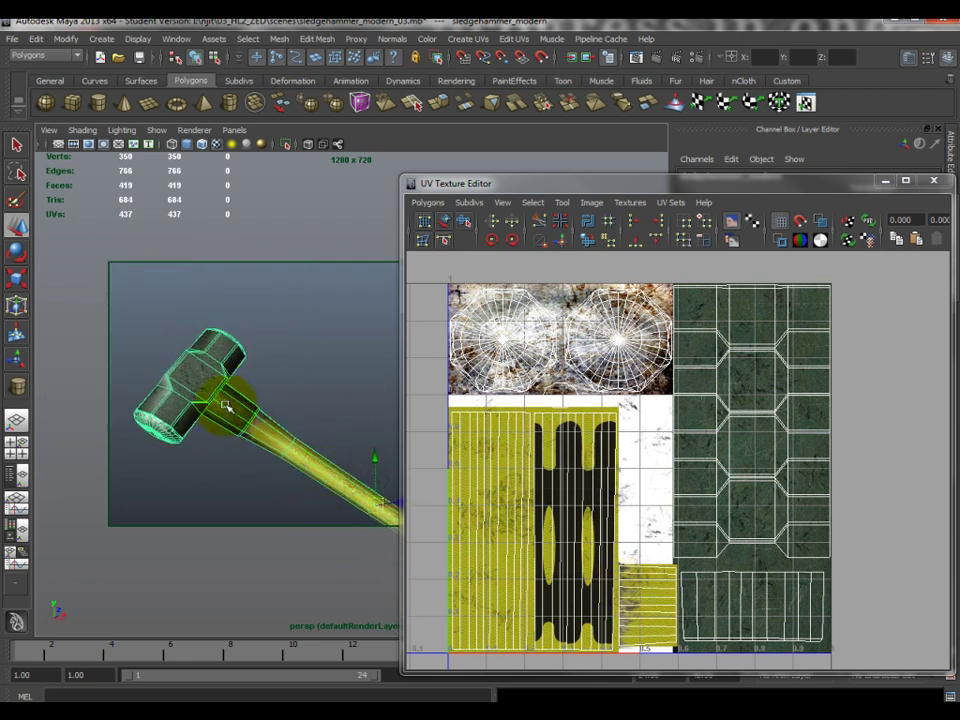
{"action": "left_click_drag", "start_coordinate": [240, 413], "coordinate": [667, 549], "text": "alt"}
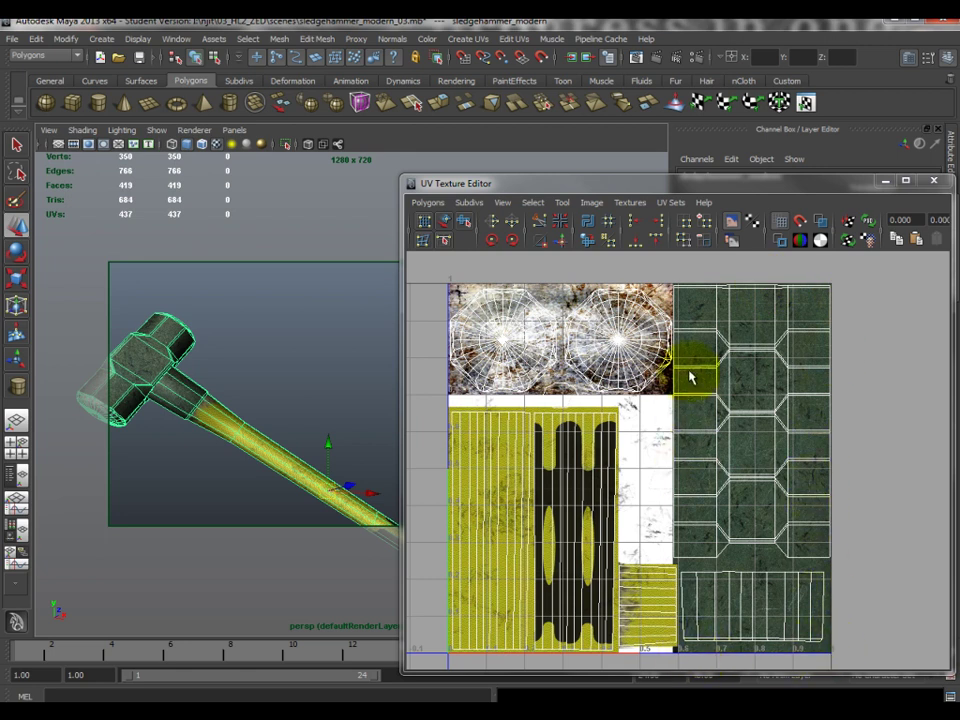
{"action": "middle_click_drag", "start_coordinate": [265, 502], "coordinate": [171, 399], "text": "alt"}
{"action": "scroll", "coordinate": [227, 487], "scroll_direction": "down", "scroll_amount": 3}
{"action": "scroll", "coordinate": [258, 425], "scroll_direction": "up", "scroll_amount": 5}
{"action": "middle_click_drag", "start_coordinate": [254, 440], "coordinate": [288, 368], "text": "alt"}
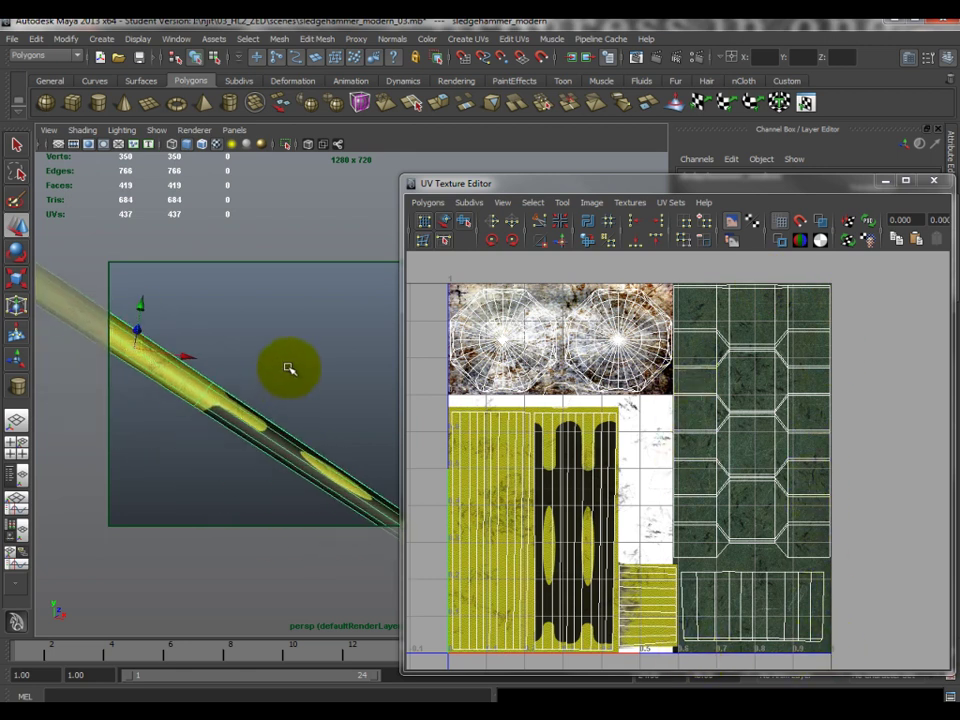
{"action": "left_click", "coordinate": [180, 424]}
{"action": "scroll", "coordinate": [178, 445], "scroll_direction": "up", "scroll_amount": 3}
{"action": "left_click_drag", "start_coordinate": [270, 518], "coordinate": [215, 330], "text": "alt"}
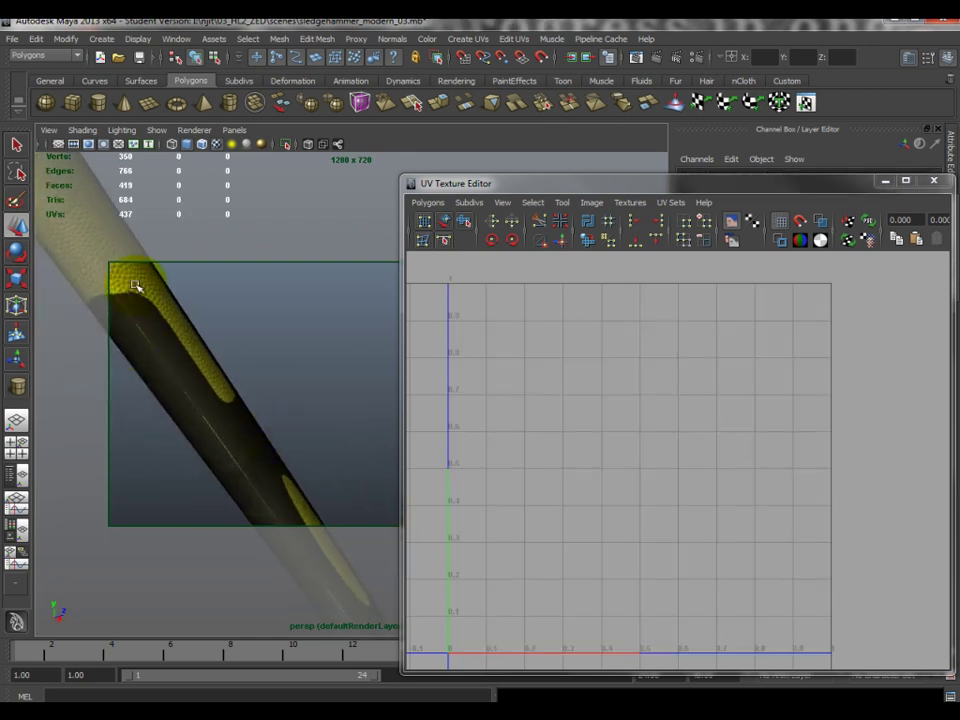
{"action": "left_click_drag", "start_coordinate": [209, 411], "coordinate": [279, 403], "text": "alt"}
{"action": "left_click", "coordinate": [259, 338]}
{"action": "left_click", "coordinate": [164, 440]}
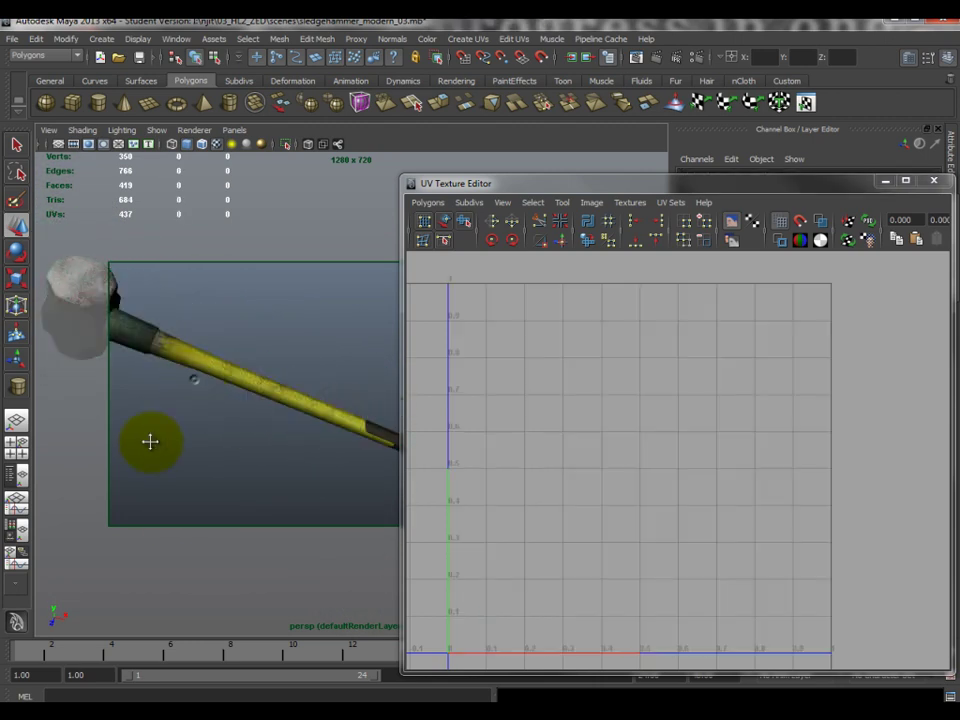
{"action": "left_click_drag", "start_coordinate": [164, 440], "coordinate": [294, 407], "text": "alt"}
Select the sledgehammer and try moving the top row of UVs in the head shell, undoing the move
{"action": "left_click", "coordinate": [312, 384]}
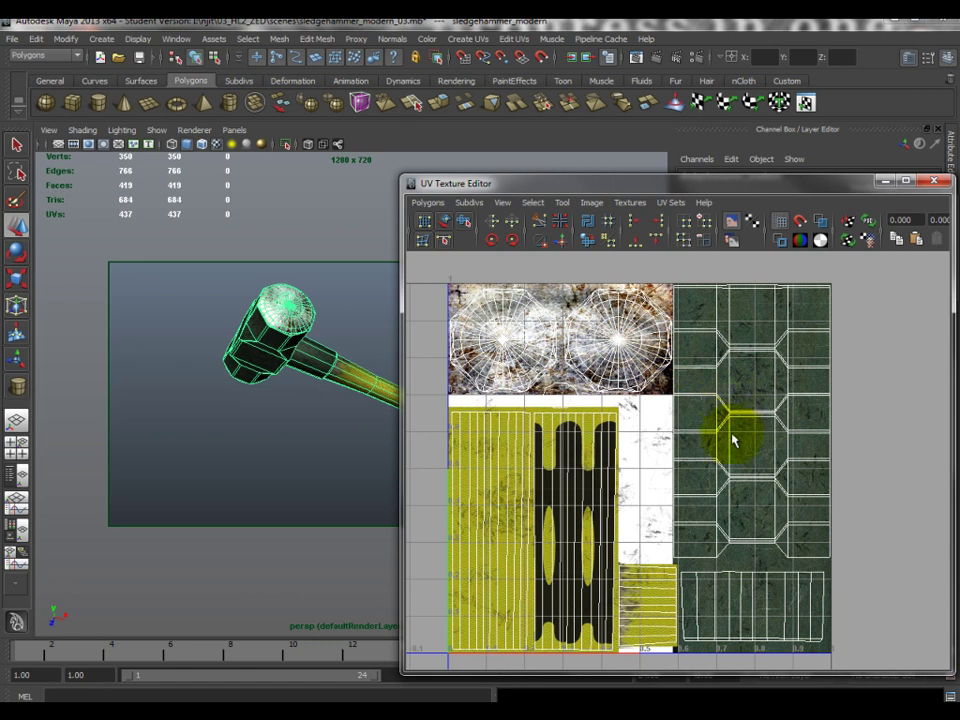
{"action": "right_click_drag", "start_coordinate": [744, 366], "coordinate": [789, 364]}
{"action": "left_click_drag", "start_coordinate": [656, 269], "coordinate": [875, 346]}
{"action": "left_click_drag", "start_coordinate": [768, 287], "coordinate": [776, 340]}
{"action": "key", "text": "ctrl+z"}
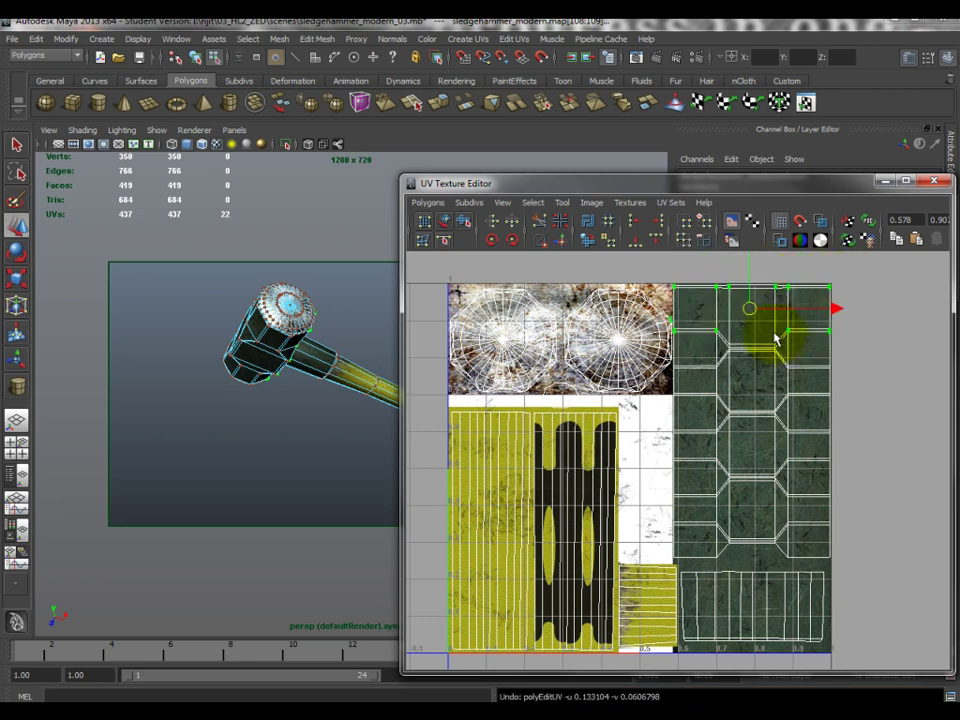
Return the sledgehammer to object mode, reselect it and look over the available UV creation commands
{"action": "left_click", "coordinate": [808, 367]}
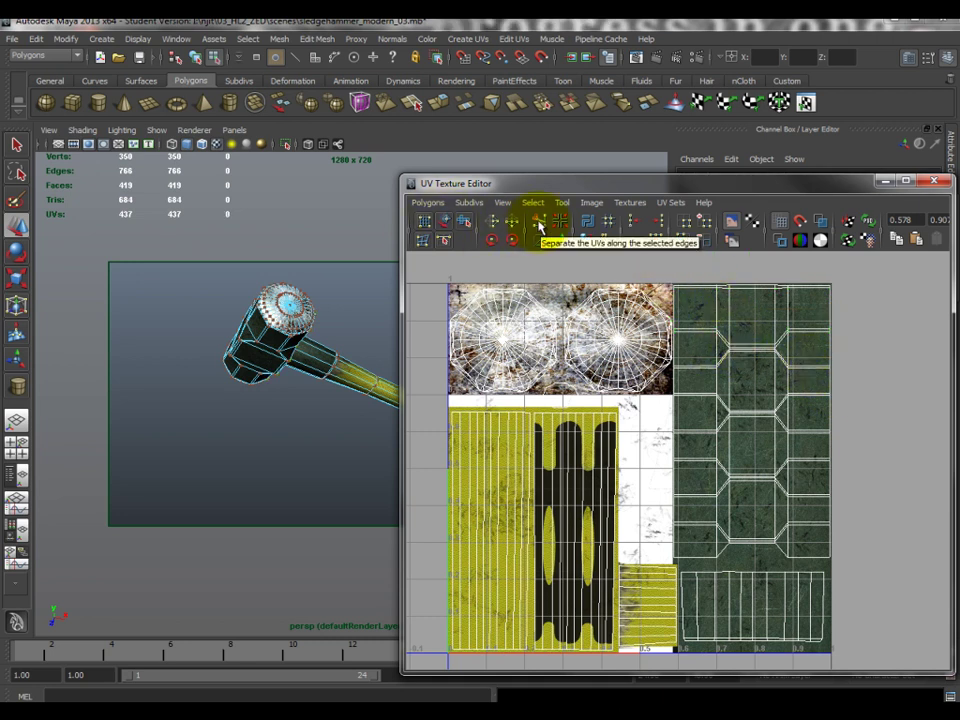
{"action": "right_click_drag", "start_coordinate": [262, 338], "coordinate": [290, 314]}
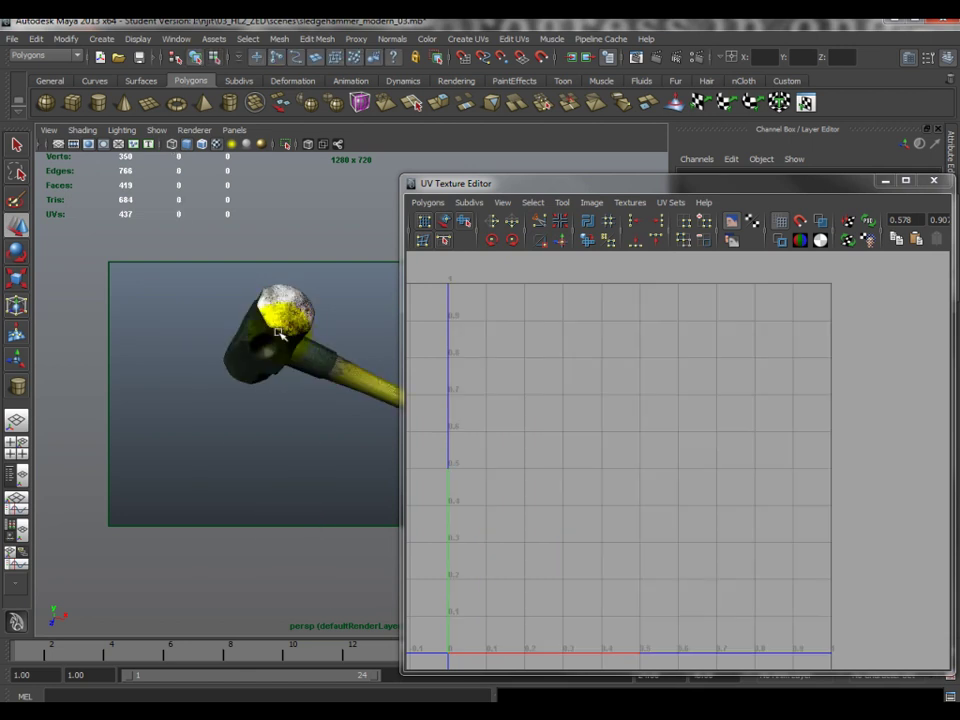
{"action": "left_click", "coordinate": [273, 304]}
{"action": "left_click", "coordinate": [482, 38]}
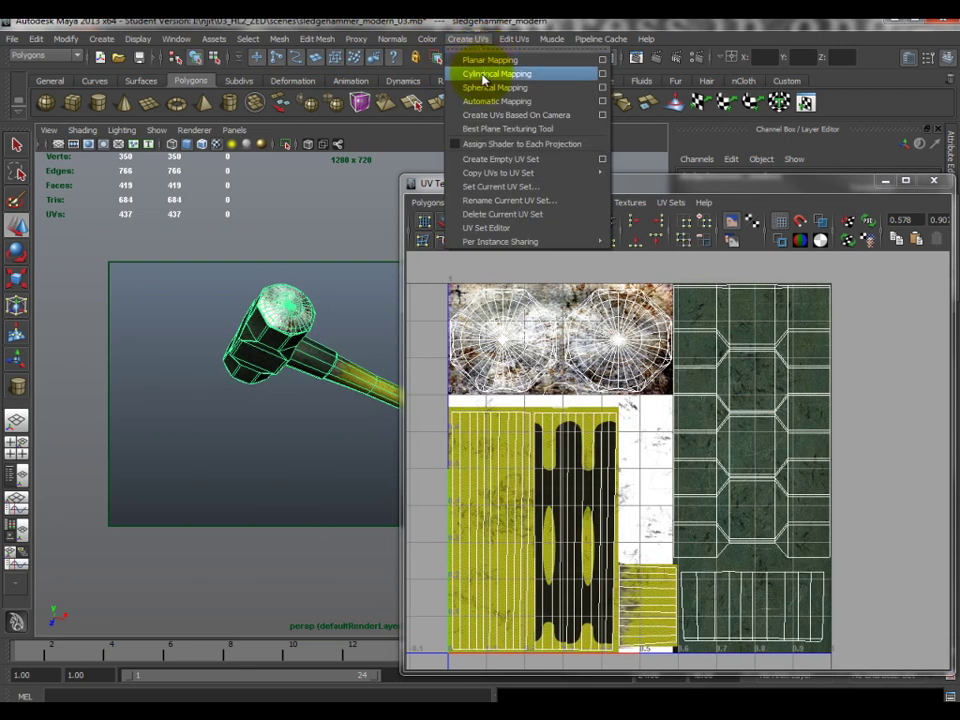
{"action": "left_click", "coordinate": [772, 352]}
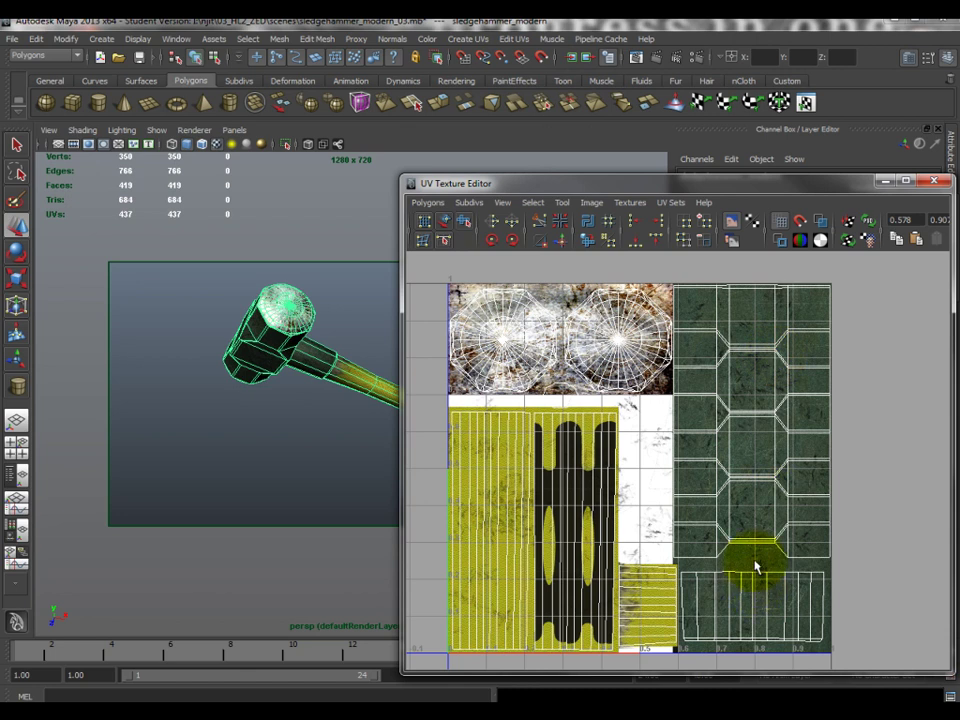
Select a few UVs on the collar shell below the head shell and expand the selection to the whole shell
{"action": "right_click", "coordinate": [766, 624]}
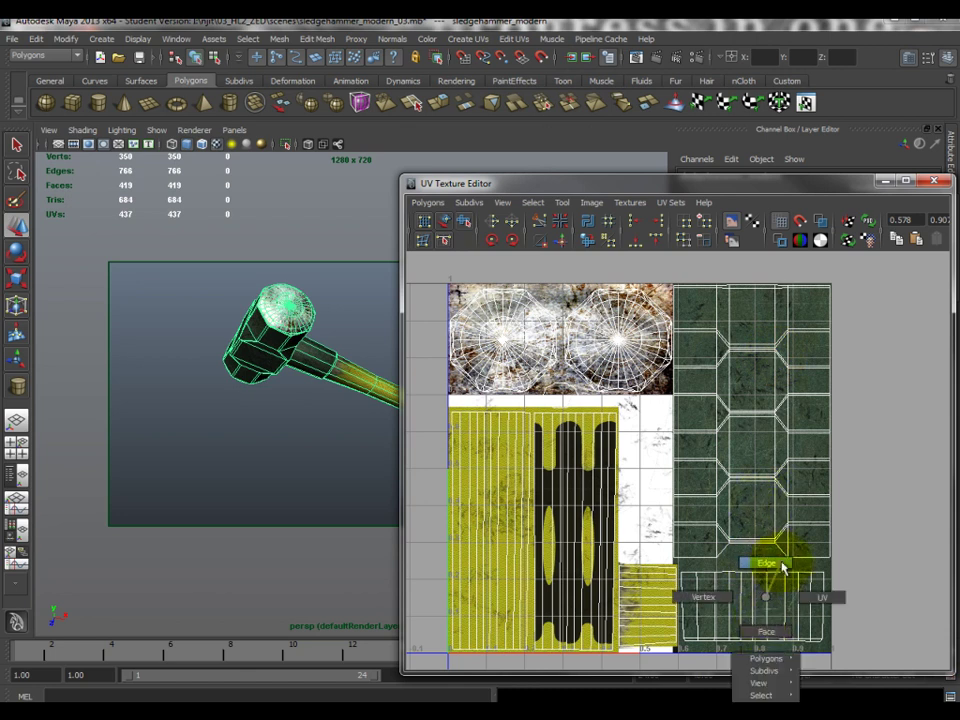
{"action": "right_click_drag", "start_coordinate": [783, 567], "coordinate": [782, 566]}
{"action": "right_click_drag", "start_coordinate": [699, 598], "coordinate": [789, 598]}
{"action": "left_click_drag", "start_coordinate": [740, 570], "coordinate": [853, 594]}
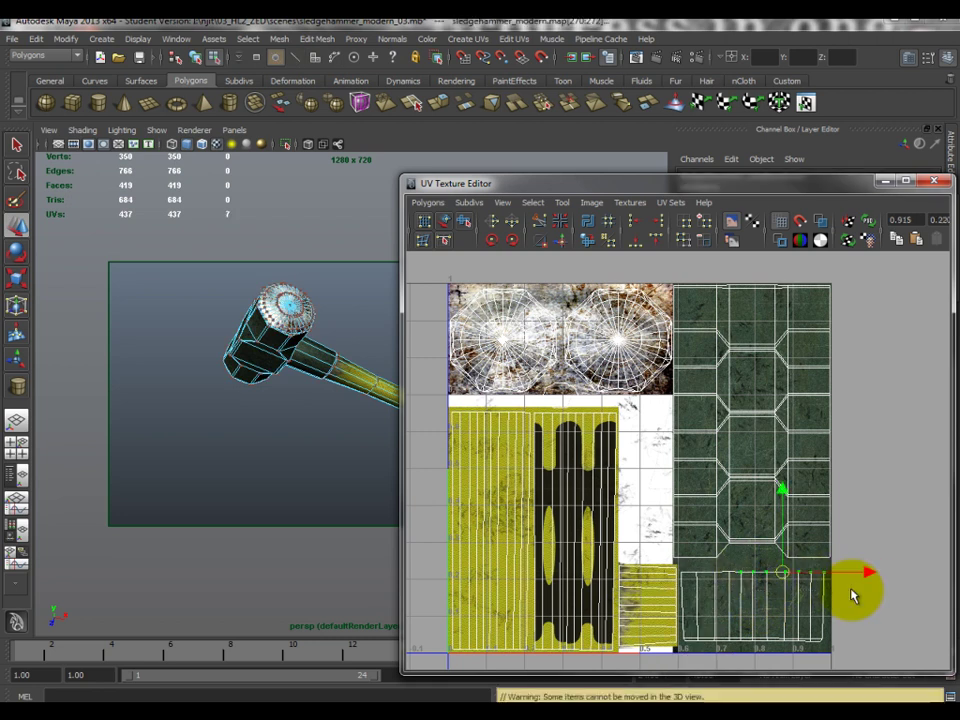
{"action": "right_click_drag", "start_coordinate": [789, 575], "coordinate": [788, 583], "text": "shift"}
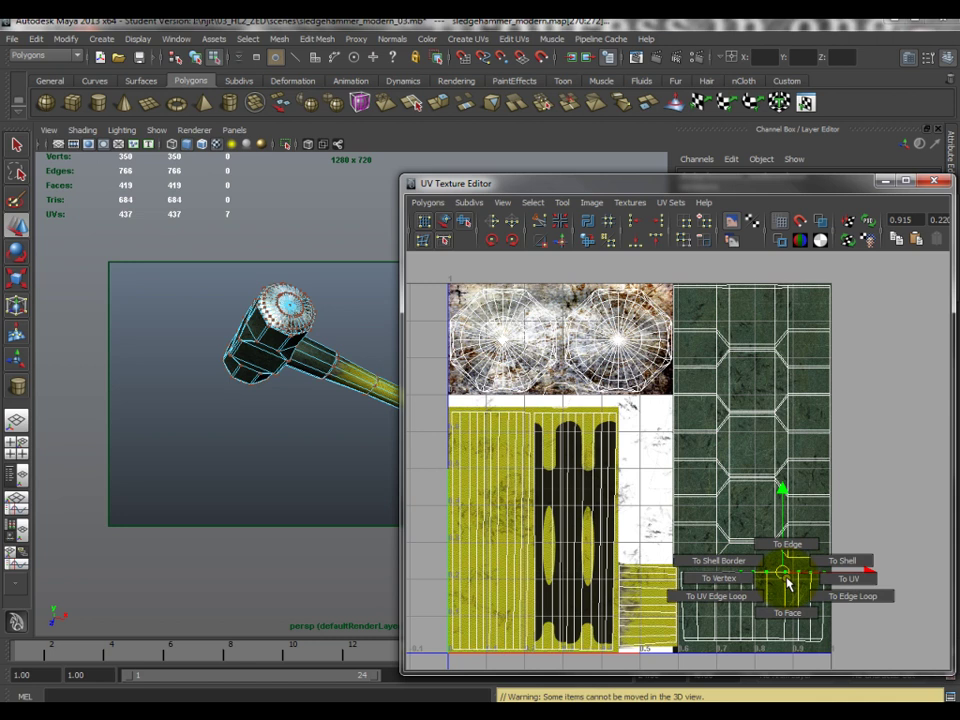
{"action": "right_click_drag", "start_coordinate": [838, 562], "coordinate": [838, 564], "text": "shift"}
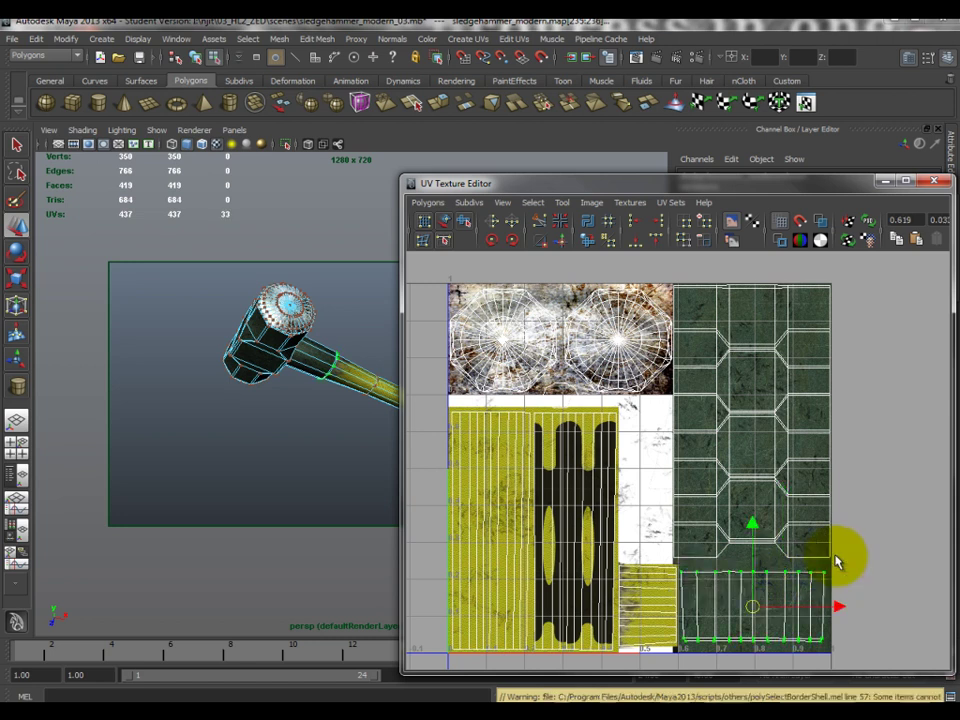
{"action": "left_click", "coordinate": [534, 204]}
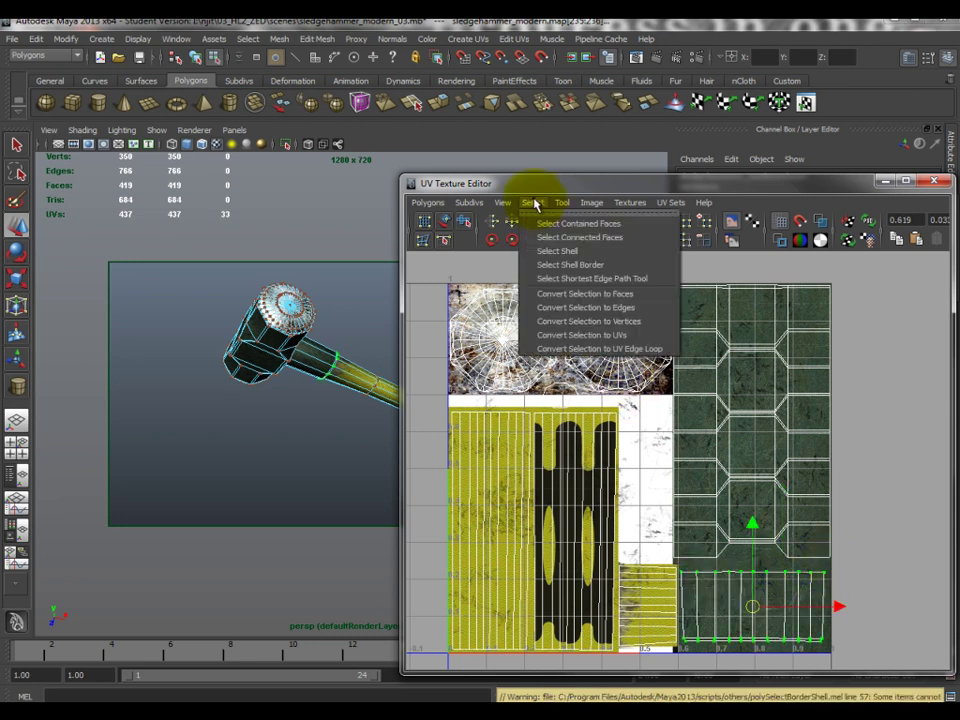
{"action": "left_click", "coordinate": [556, 251]}
Try the collar shell over the lower part of the head shell, inspect the collar on the model, and move the shell back
{"action": "left_click_drag", "start_coordinate": [755, 617], "coordinate": [789, 521]}
{"action": "scroll", "coordinate": [278, 373], "scroll_direction": "up", "scroll_amount": 5}
{"action": "middle_click_drag", "start_coordinate": [278, 373], "coordinate": [291, 420], "text": "alt"}
{"action": "scroll", "coordinate": [289, 419], "scroll_direction": "up", "scroll_amount": 3}
{"action": "left_click_drag", "start_coordinate": [270, 394], "coordinate": [194, 305], "text": "alt"}
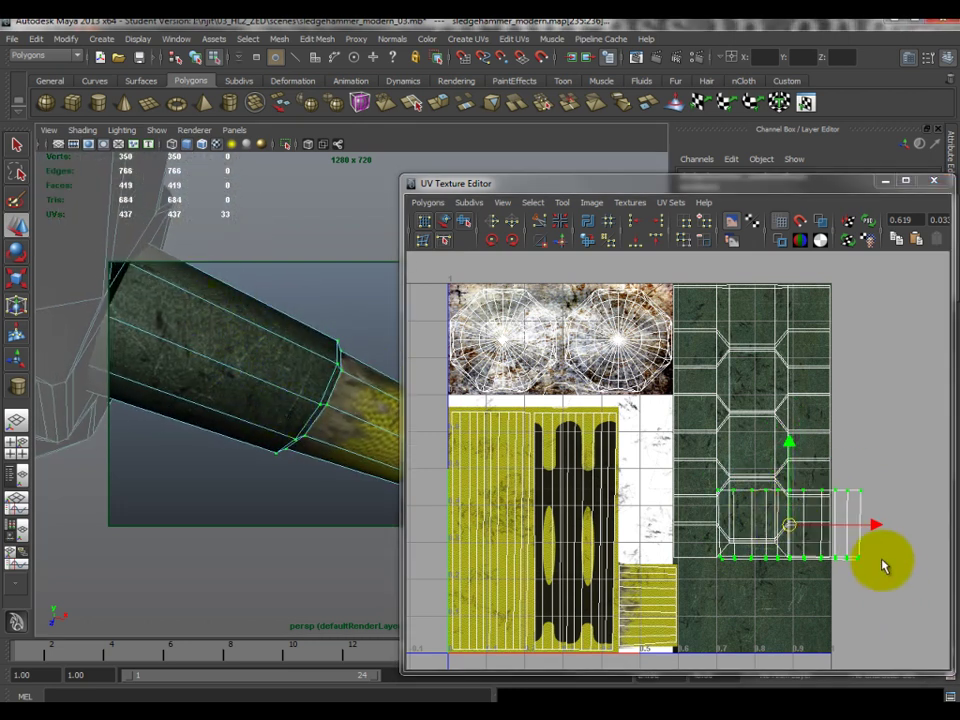
{"action": "left_click_drag", "start_coordinate": [788, 526], "coordinate": [752, 598]}
Try moving the lower rows of head shell UVs to stretch the texture on the hammer head, and undo the moves
{"action": "left_click_drag", "start_coordinate": [653, 482], "coordinate": [855, 566]}
{"action": "left_click_drag", "start_coordinate": [754, 527], "coordinate": [801, 587]}
{"action": "middle_click_drag", "start_coordinate": [160, 373], "coordinate": [296, 418], "text": "alt"}
{"action": "left_click_drag", "start_coordinate": [296, 418], "coordinate": [307, 381], "text": "alt"}
{"action": "left_click_drag", "start_coordinate": [800, 604], "coordinate": [560, 525]}
{"action": "key", "text": "ctrl+z"}
{"action": "key", "text": "ctrl+z"}
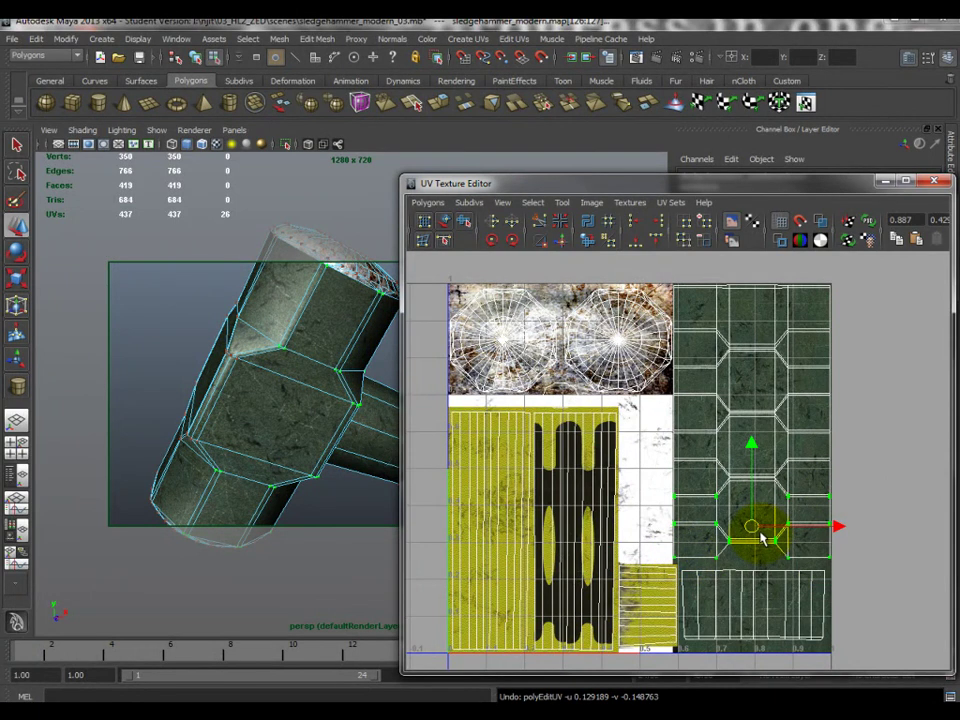
Expand the selection to the entire head shell, try moving it sideways, and undo the move
{"action": "right_click_drag", "start_coordinate": [755, 527], "coordinate": [808, 496], "text": "ctrl"}
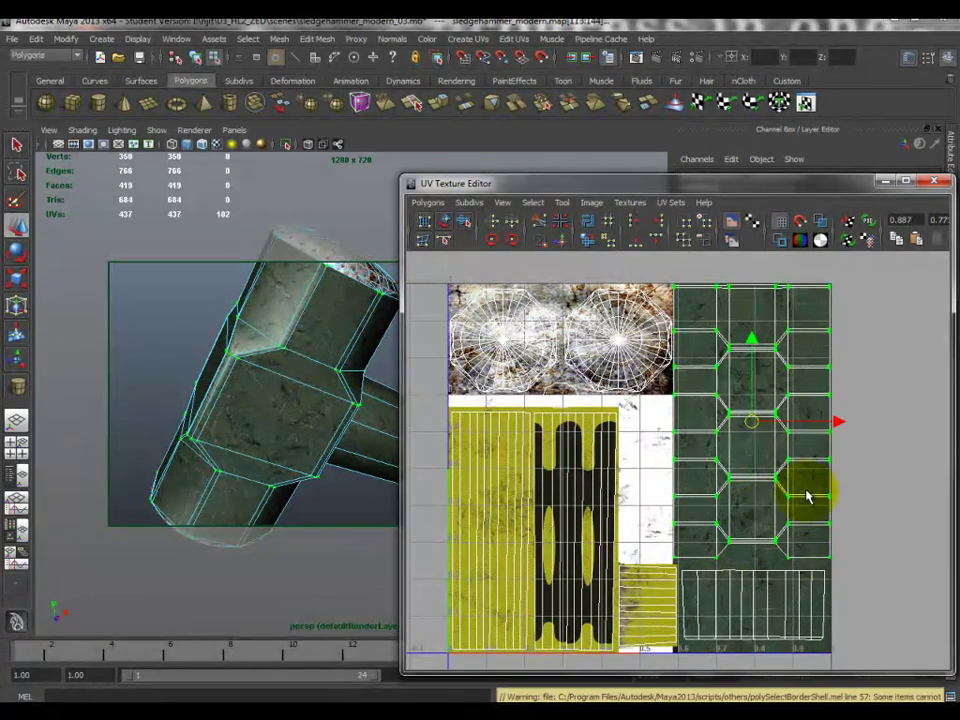
{"action": "left_click_drag", "start_coordinate": [754, 427], "coordinate": [822, 420]}
{"action": "key", "text": "ctrl+z"}
{"action": "right_click_drag", "start_coordinate": [729, 519], "coordinate": [776, 524]}
Select the line of UVs across the head shell along the upper border of its lowest row of faces
{"action": "left_click_drag", "start_coordinate": [640, 508], "coordinate": [855, 567]}
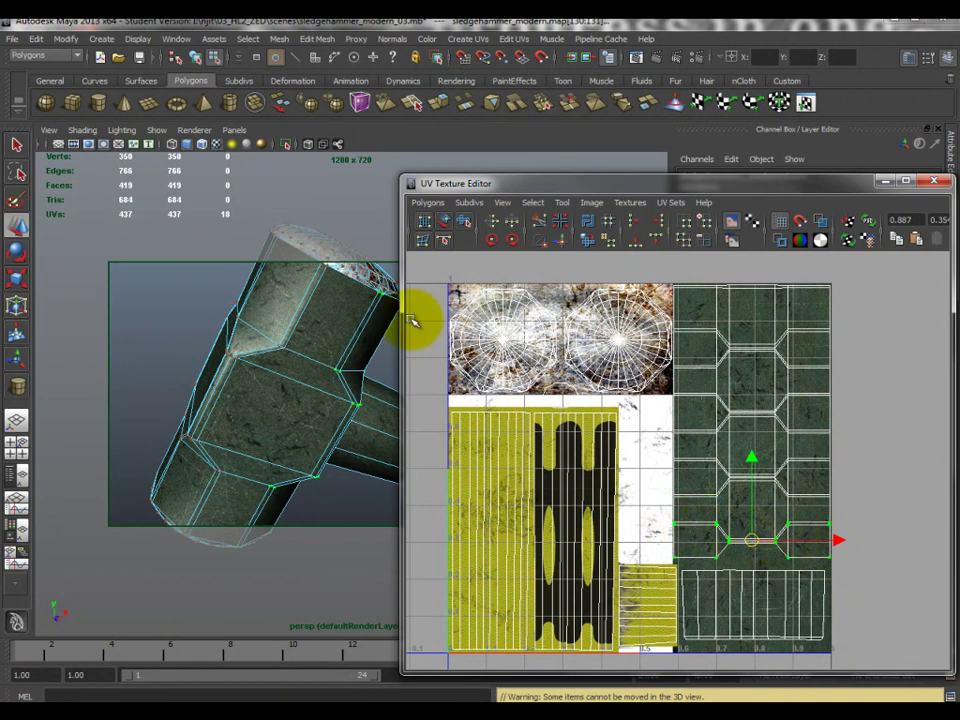
{"action": "right_click_drag", "start_coordinate": [701, 524], "coordinate": [738, 533]}
{"action": "left_click", "coordinate": [702, 524]}
{"action": "scroll", "coordinate": [733, 537], "scroll_direction": "up", "scroll_amount": 2}
{"action": "left_click_drag", "start_coordinate": [658, 521], "coordinate": [838, 557]}
{"action": "scroll", "coordinate": [747, 540], "scroll_direction": "up", "scroll_amount": 1}
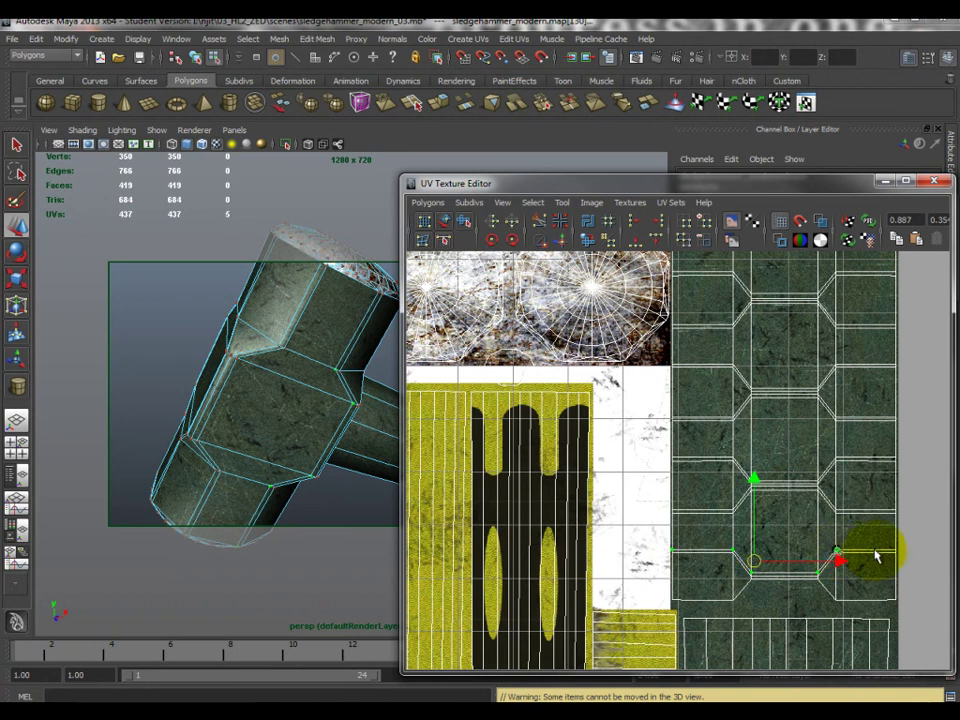
{"action": "left_click_drag", "start_coordinate": [897, 553], "coordinate": [899, 557]}
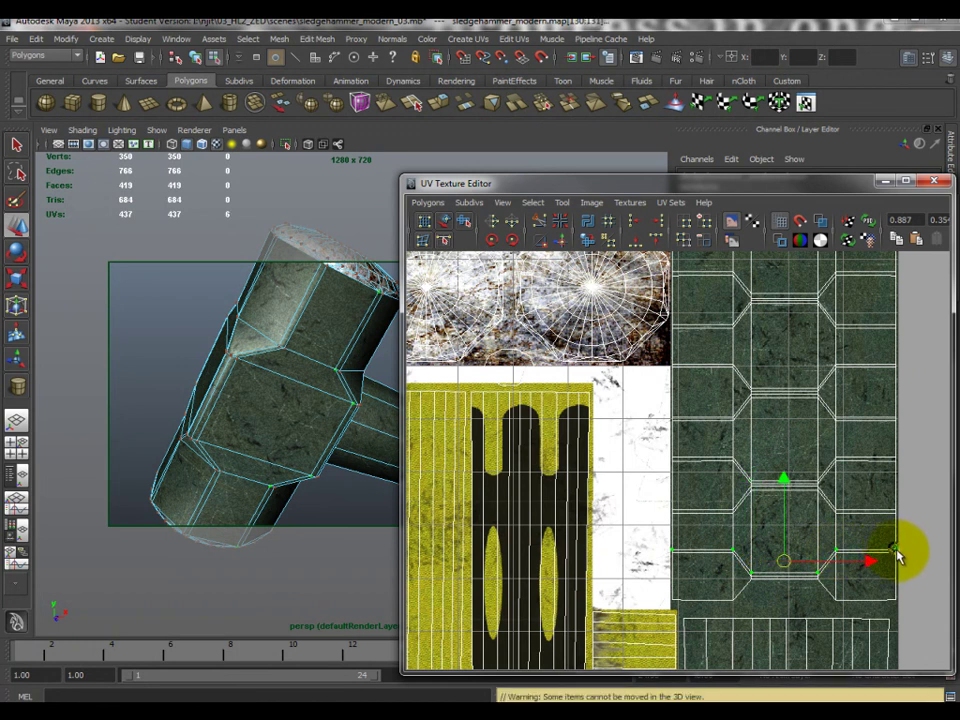
Convert the selected UVs to edges and reduce the selection to the single edge line crossing the head shell
{"action": "left_click", "coordinate": [534, 203]}
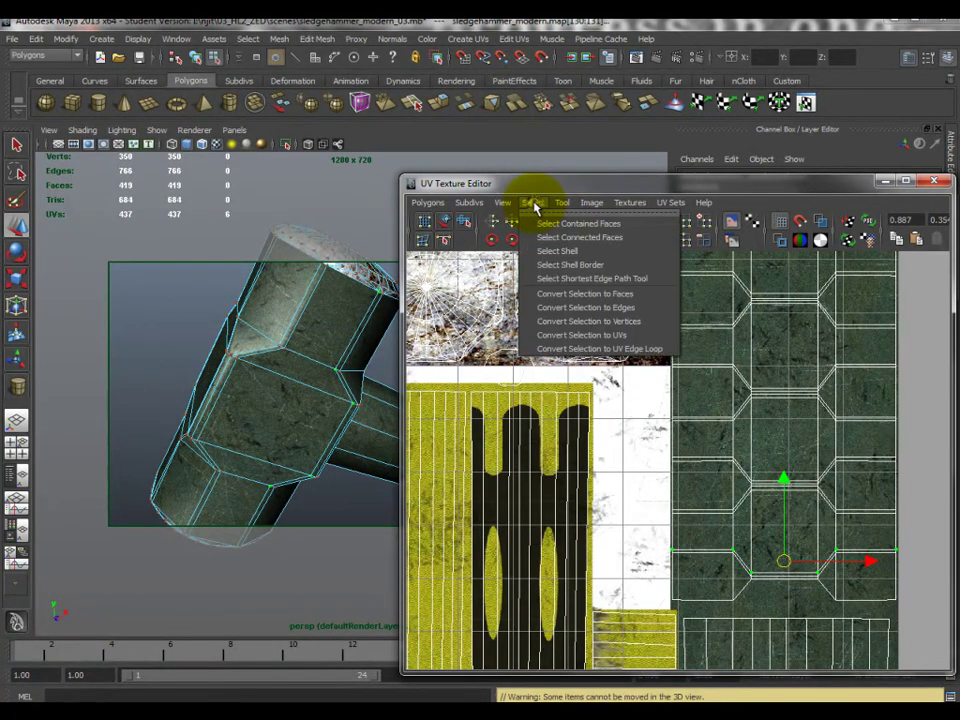
{"action": "left_click", "coordinate": [560, 307]}
{"action": "left_click_drag", "start_coordinate": [629, 467], "coordinate": [943, 528]}
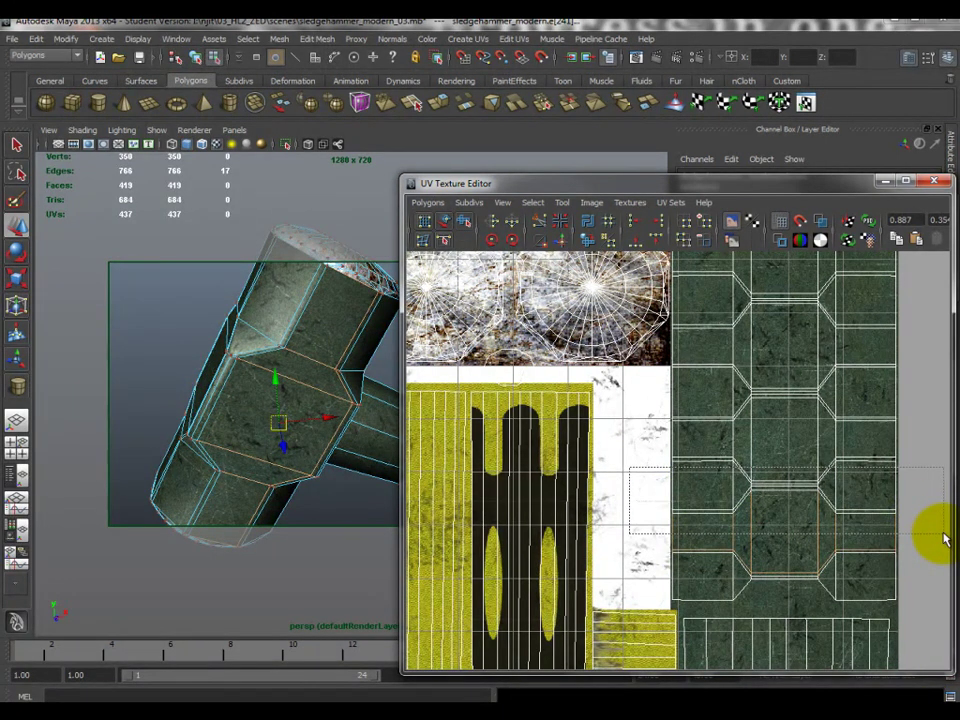
{"action": "left_click", "coordinate": [752, 565]}
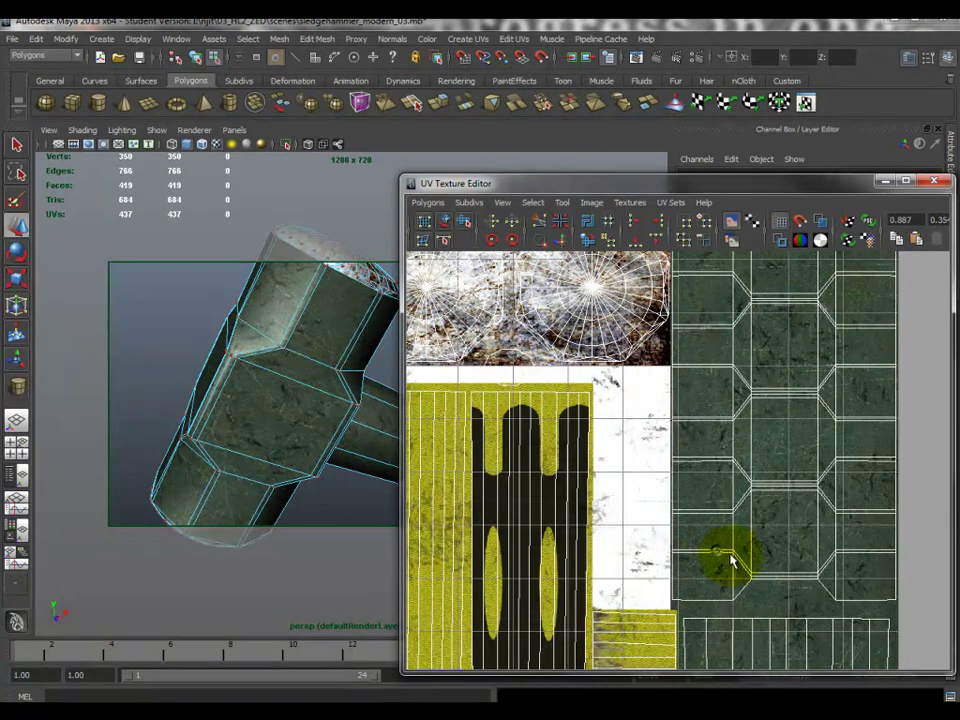
{"action": "right_click_drag", "start_coordinate": [712, 560], "coordinate": [713, 531]}
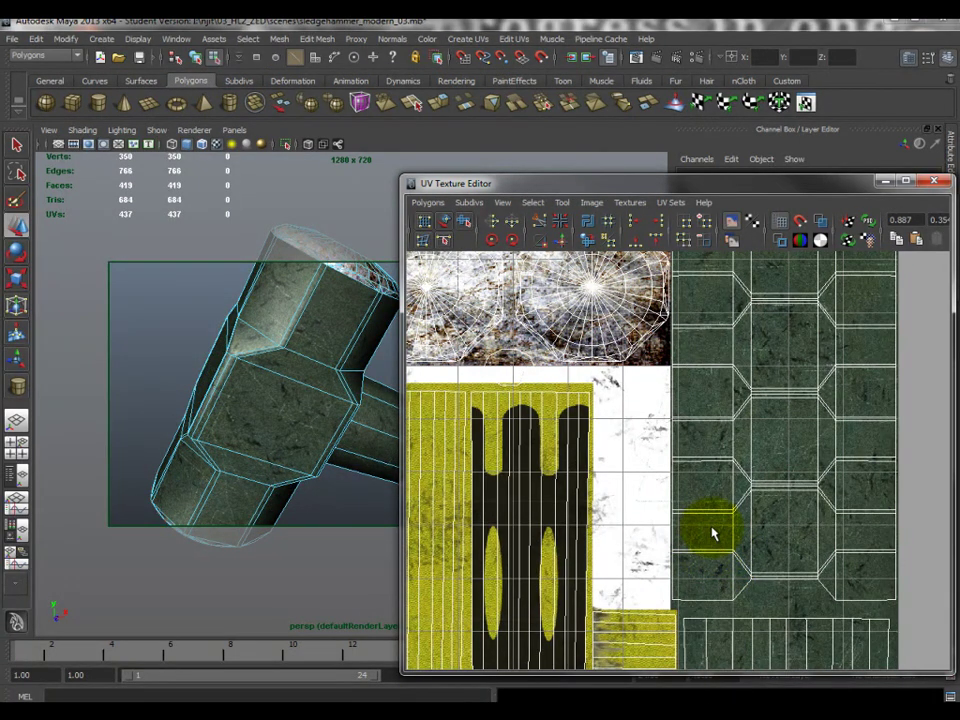
{"action": "key", "text": "ctrl+z"}
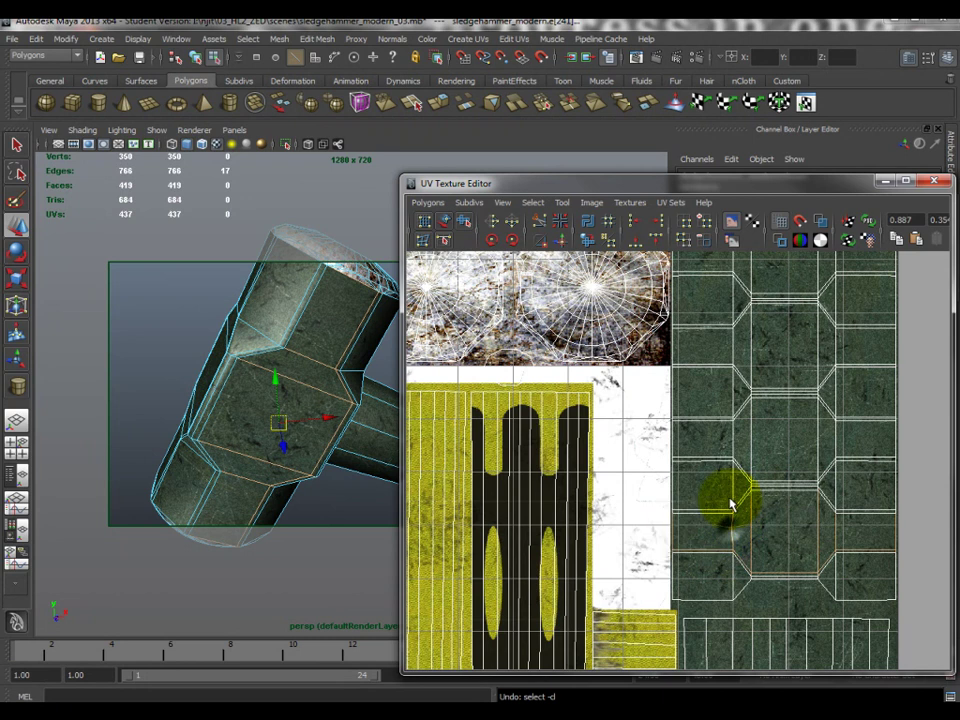
{"action": "left_click", "coordinate": [840, 580]}
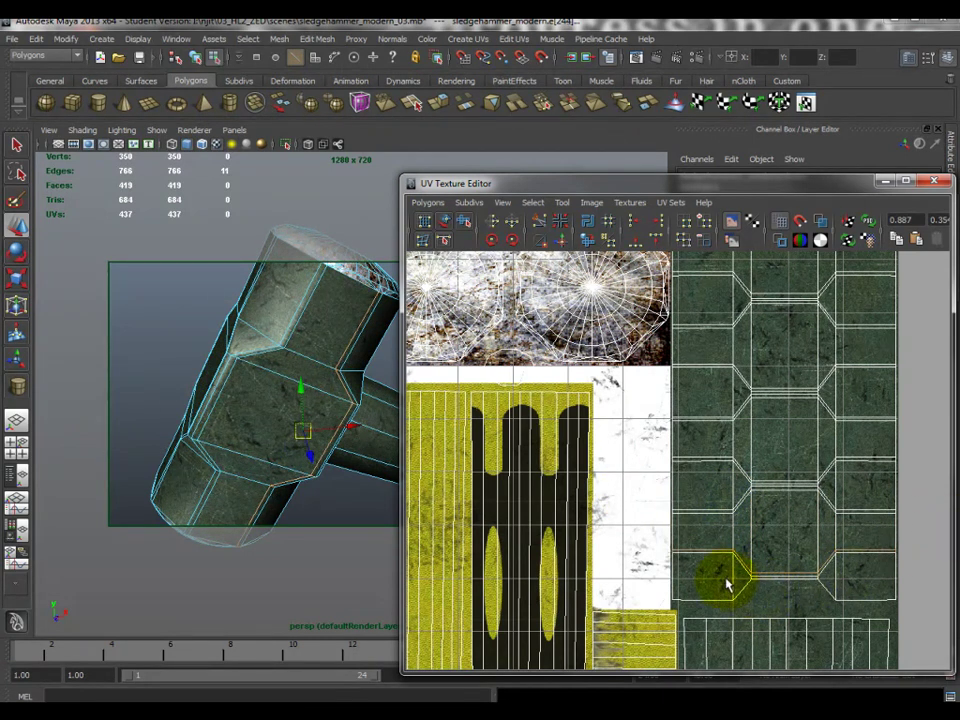
{"action": "scroll", "coordinate": [727, 585], "scroll_direction": "up", "scroll_amount": 4}
{"action": "middle_click_drag", "start_coordinate": [727, 585], "coordinate": [616, 346], "text": "alt"}
{"action": "scroll", "coordinate": [635, 407], "scroll_direction": "down", "scroll_amount": 1}
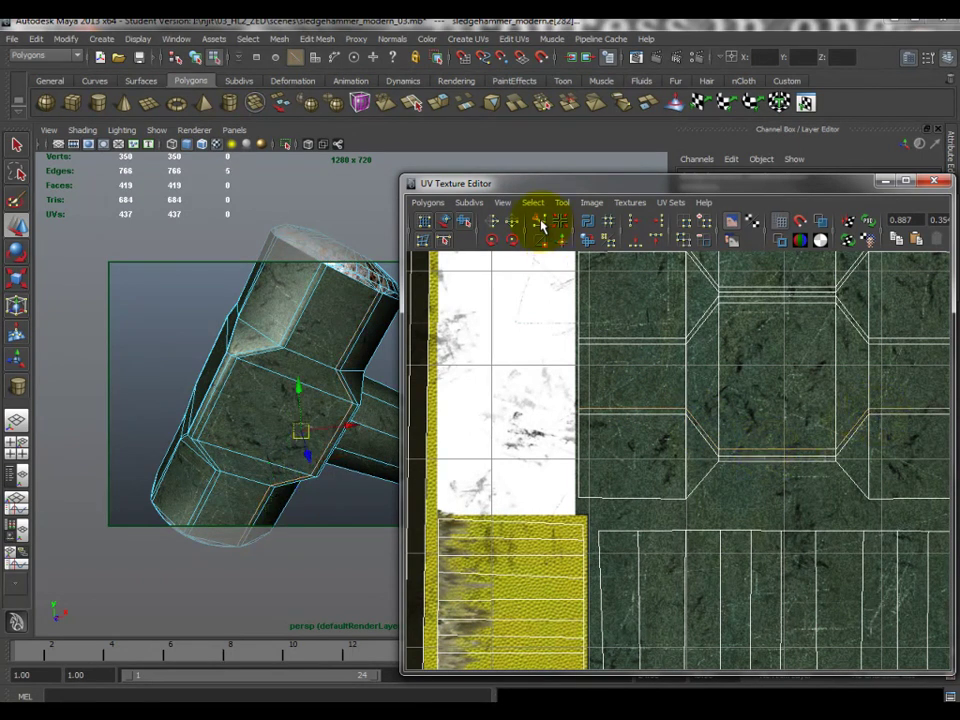
Cut the UVs along the selected edges, select the separated strip as a shell and move it down over the collar shell
{"action": "left_click", "coordinate": [428, 202]}
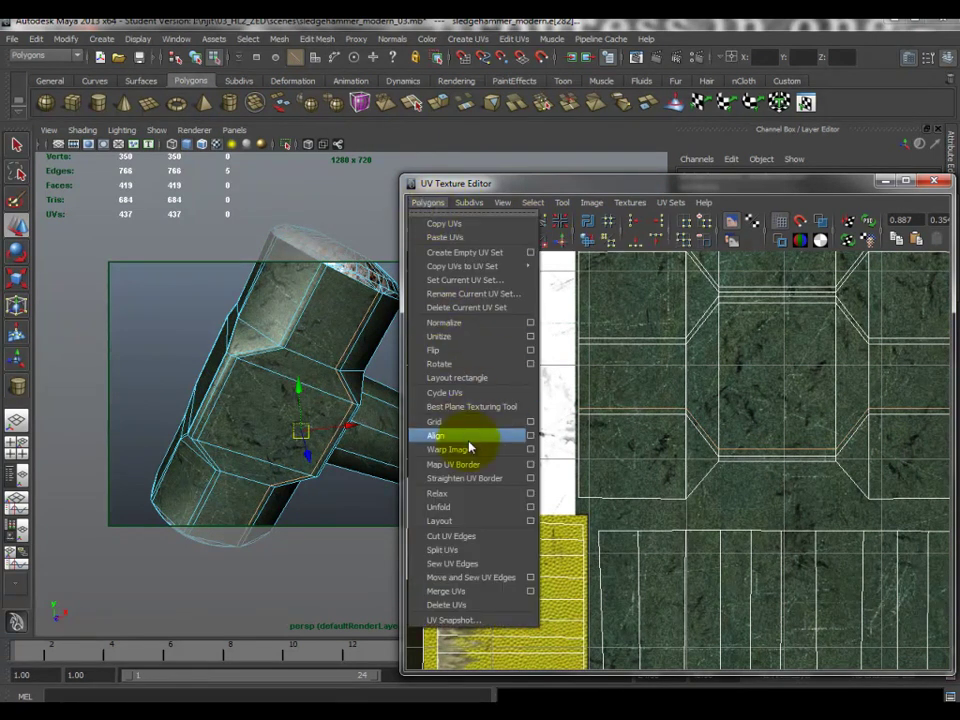
{"action": "left_click", "coordinate": [464, 538]}
{"action": "right_click_drag", "start_coordinate": [576, 497], "coordinate": [633, 491]}
{"action": "left_click_drag", "start_coordinate": [608, 501], "coordinate": [610, 503]}
{"action": "right_click_drag", "start_coordinate": [578, 499], "coordinate": [634, 480], "text": "ctrl"}
{"action": "scroll", "coordinate": [694, 462], "scroll_direction": "down", "scroll_amount": 4}
{"action": "left_click_drag", "start_coordinate": [737, 458], "coordinate": [753, 511]}
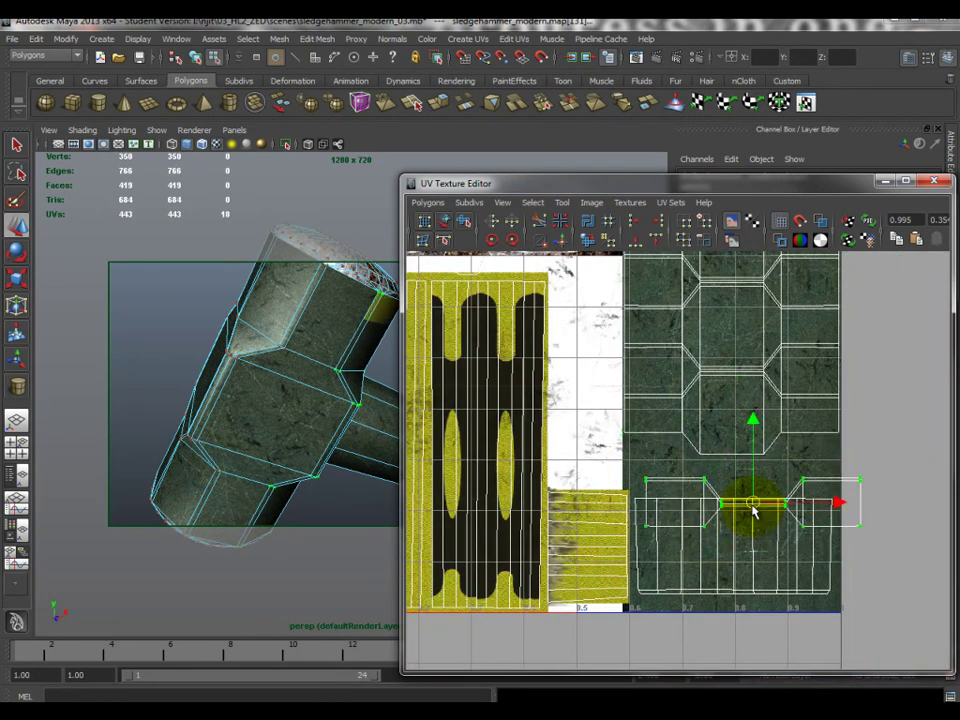
Inspect the head on the model, move the strip back against the head shell, and try Move and Sew UV Edges, undoing the sew
{"action": "left_click_drag", "start_coordinate": [293, 364], "coordinate": [260, 330], "text": "alt"}
{"action": "left_click_drag", "start_coordinate": [760, 527], "coordinate": [731, 466]}
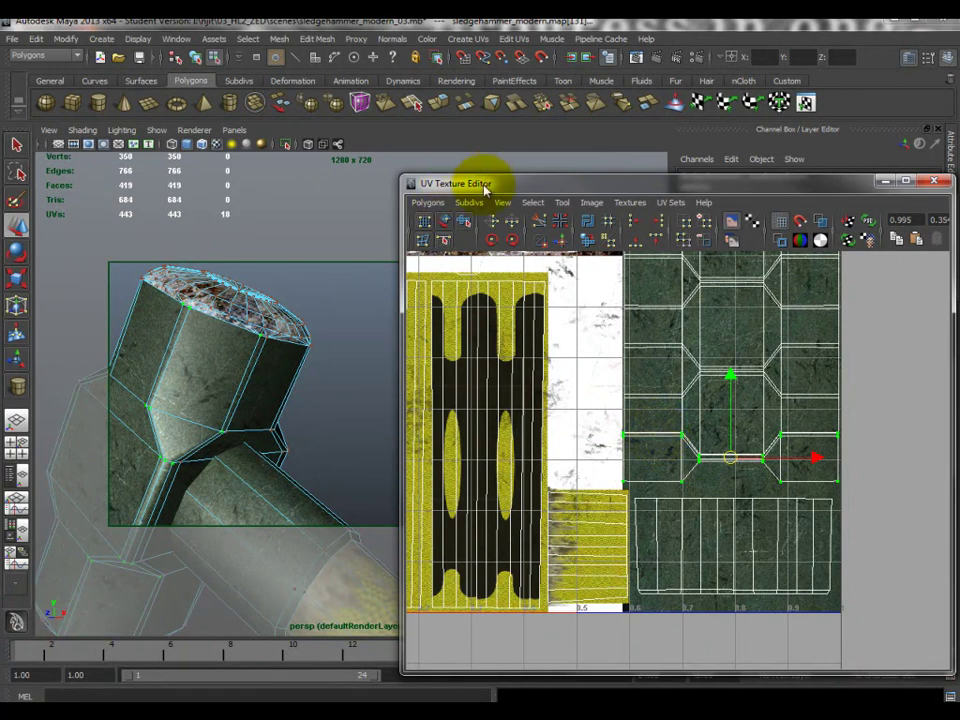
{"action": "left_click", "coordinate": [560, 242]}
{"action": "key", "text": "ctrl+z"}
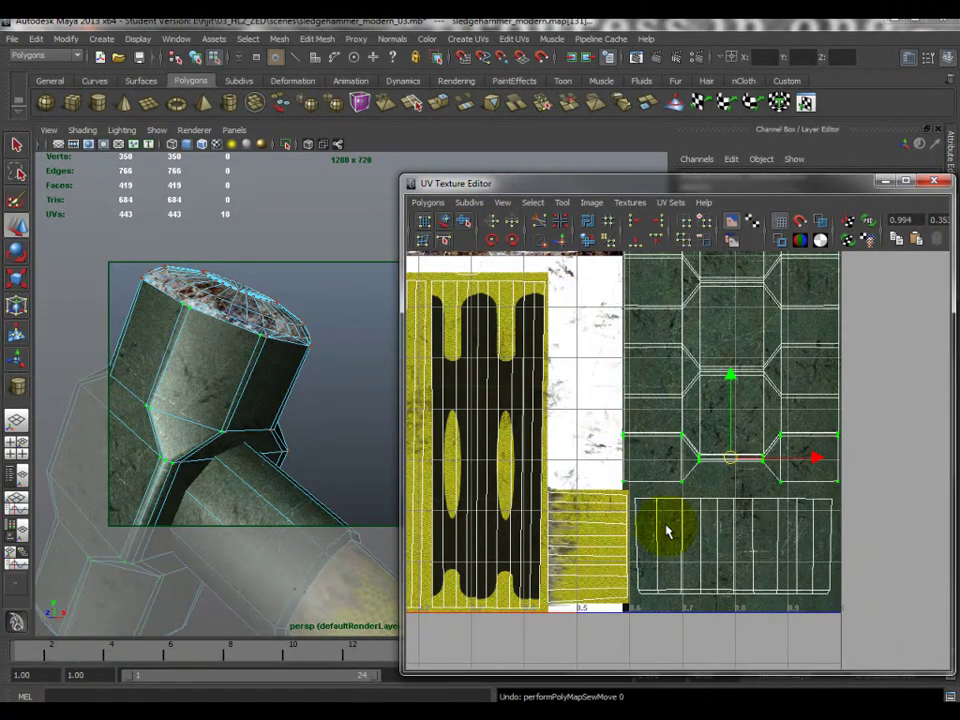
Reduce the UV selection to the head shell's line above the cut strip, try Sew UV Edges, and undo it
{"action": "scroll", "coordinate": [666, 530], "scroll_direction": "down", "scroll_amount": 5}
{"action": "scroll", "coordinate": [666, 528], "scroll_direction": "up", "scroll_amount": 6}
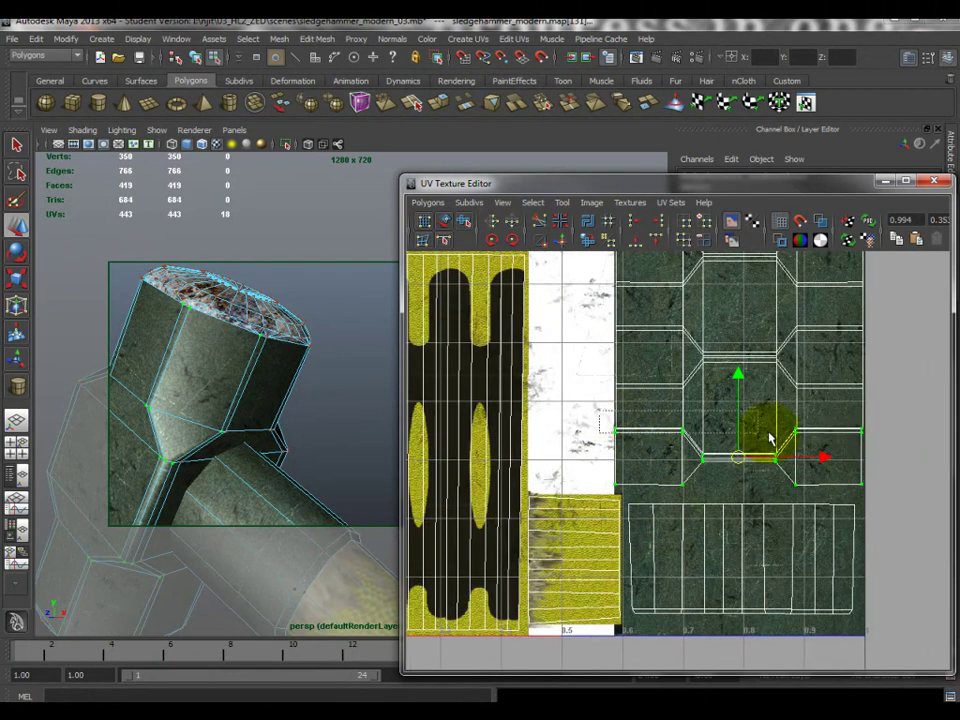
{"action": "left_click_drag", "start_coordinate": [881, 443], "coordinate": [882, 443]}
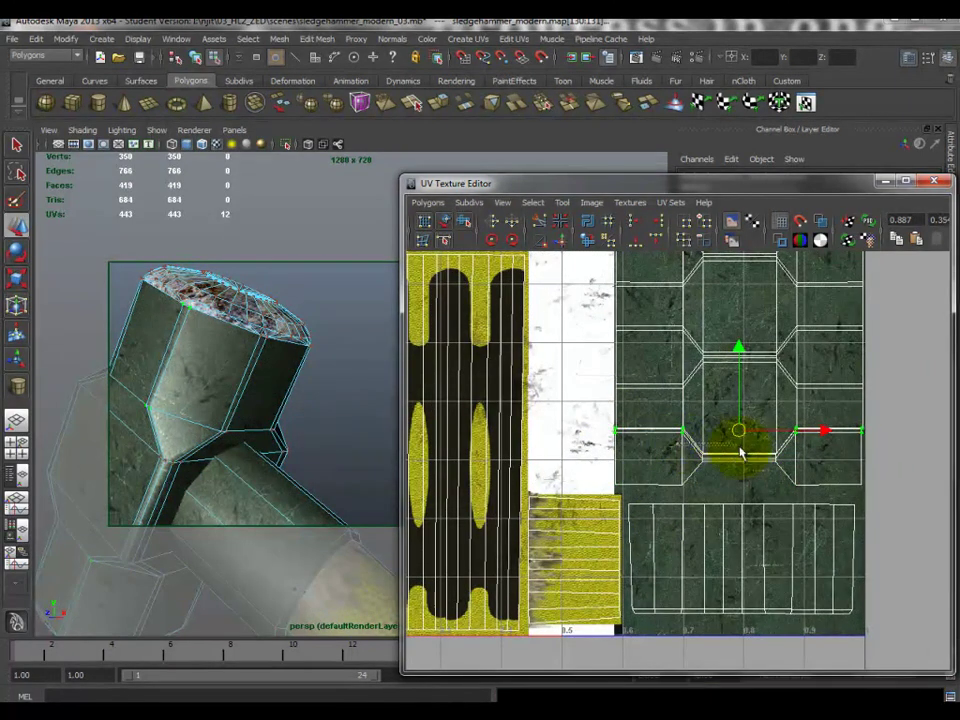
{"action": "left_click_drag", "start_coordinate": [799, 455], "coordinate": [797, 456], "text": "shift"}
{"action": "left_click", "coordinate": [426, 202]}
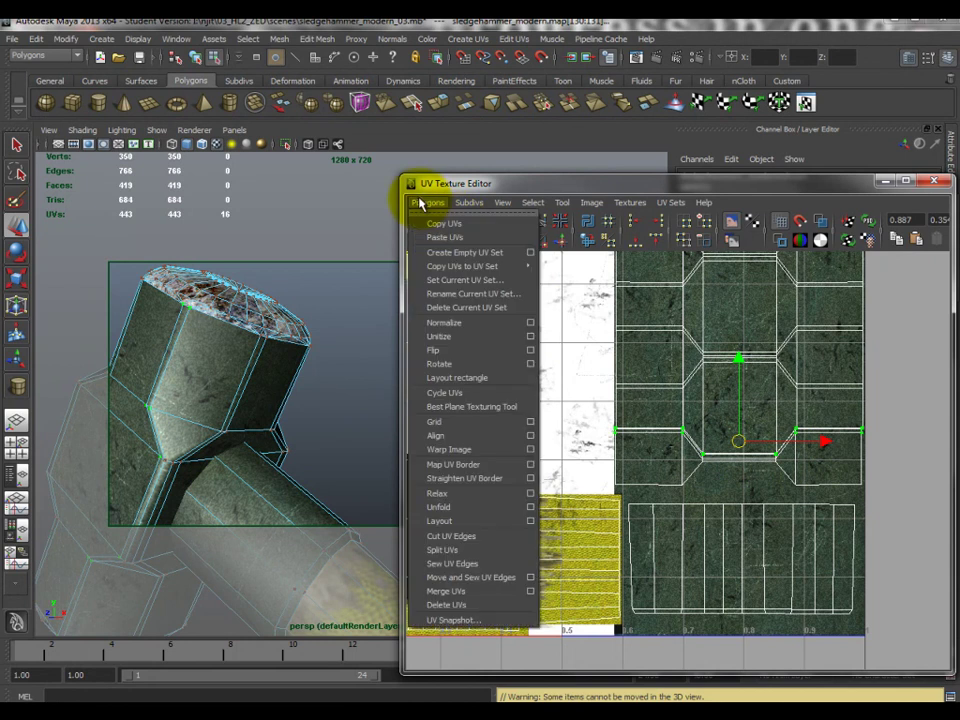
{"action": "left_click", "coordinate": [472, 569]}
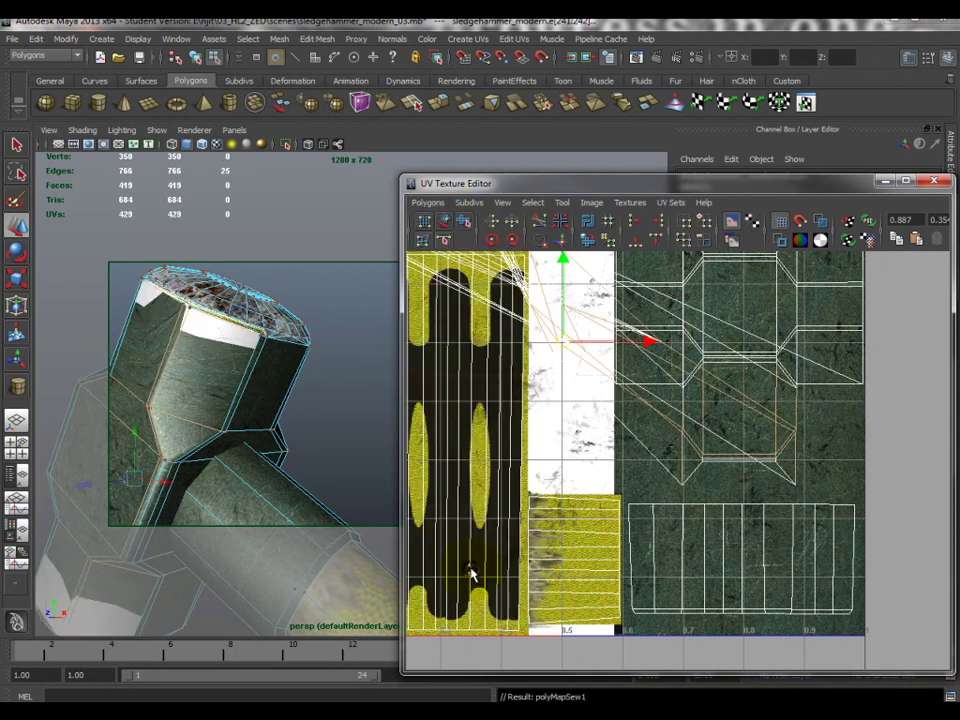
{"action": "scroll", "coordinate": [579, 465], "scroll_direction": "down", "scroll_amount": 4}
{"action": "scroll", "coordinate": [579, 465], "scroll_direction": "up", "scroll_amount": 2}
{"action": "scroll", "coordinate": [580, 474], "scroll_direction": "up", "scroll_amount": 1}
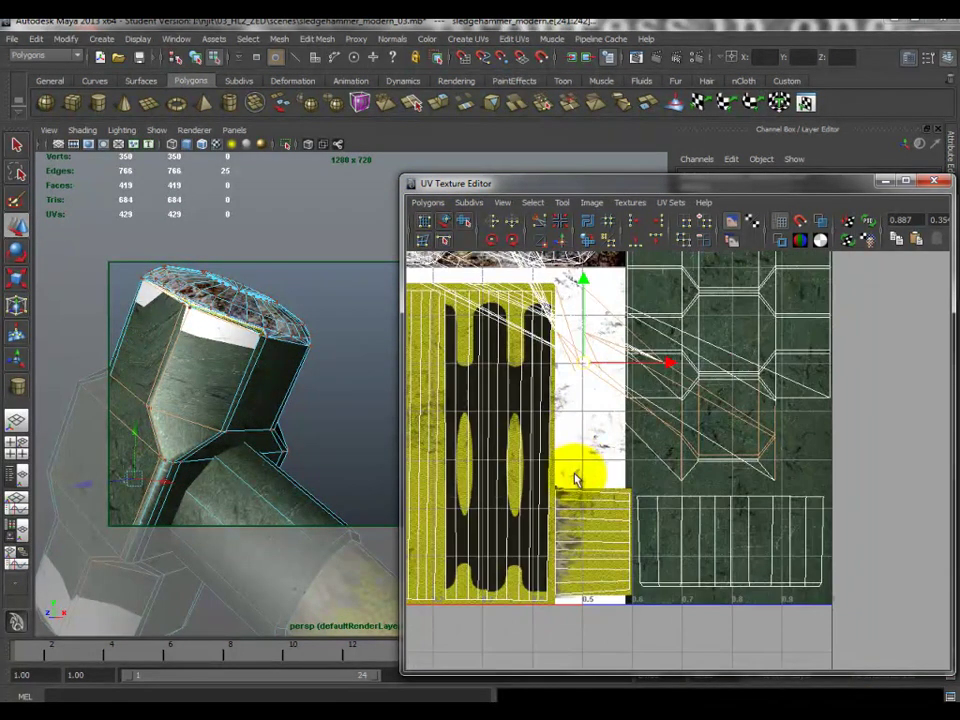
{"action": "key", "text": "ctrl+z"}
{"action": "scroll", "coordinate": [630, 445], "scroll_direction": "up", "scroll_amount": 3}
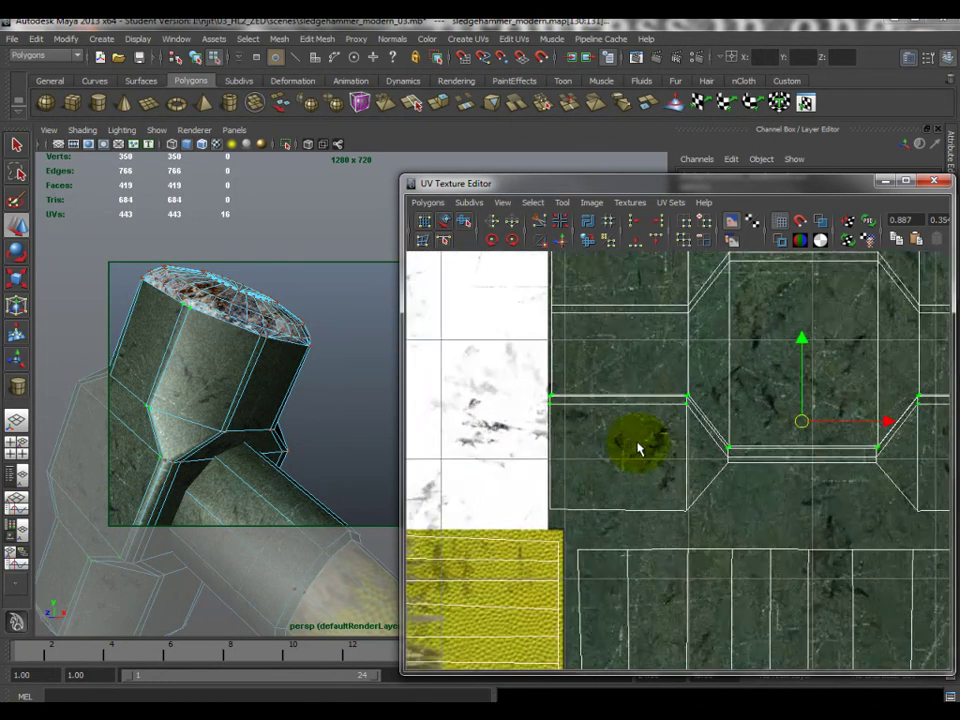
Select edges along the strip's seam in the head shell and try Move and Sew UV Edges, undoing the sew
{"action": "scroll", "coordinate": [645, 450], "scroll_direction": "up", "scroll_amount": 1}
{"action": "left_click_drag", "start_coordinate": [908, 414], "coordinate": [912, 414]}
{"action": "key", "text": "ctrl+z"}
{"action": "right_click_drag", "start_coordinate": [613, 390], "coordinate": [610, 358]}
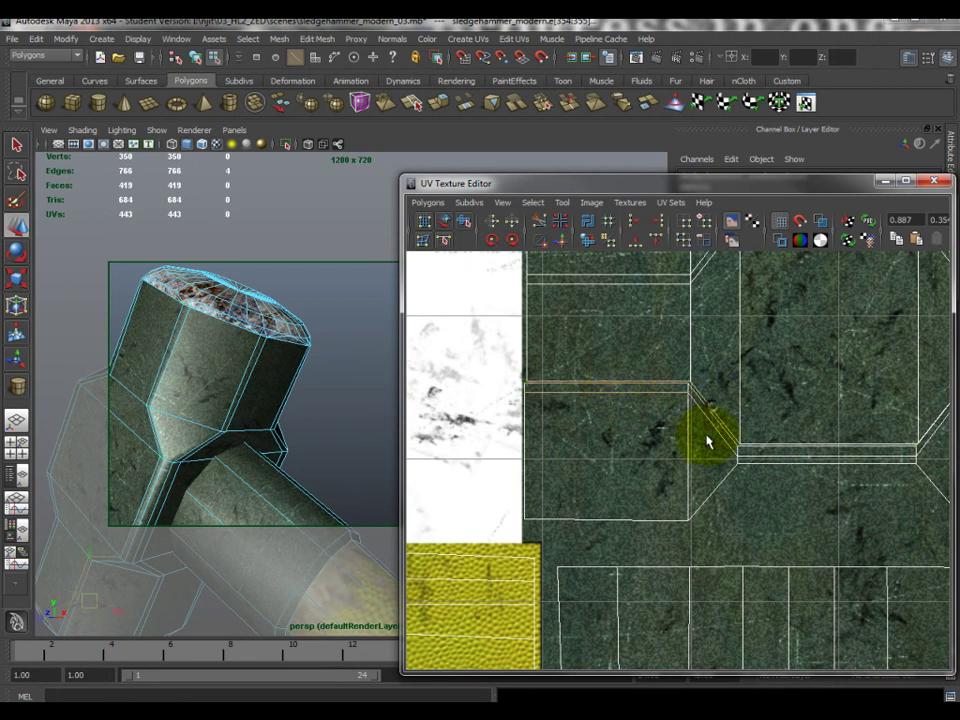
{"action": "middle_click_drag", "start_coordinate": [840, 432], "coordinate": [722, 444], "text": "alt"}
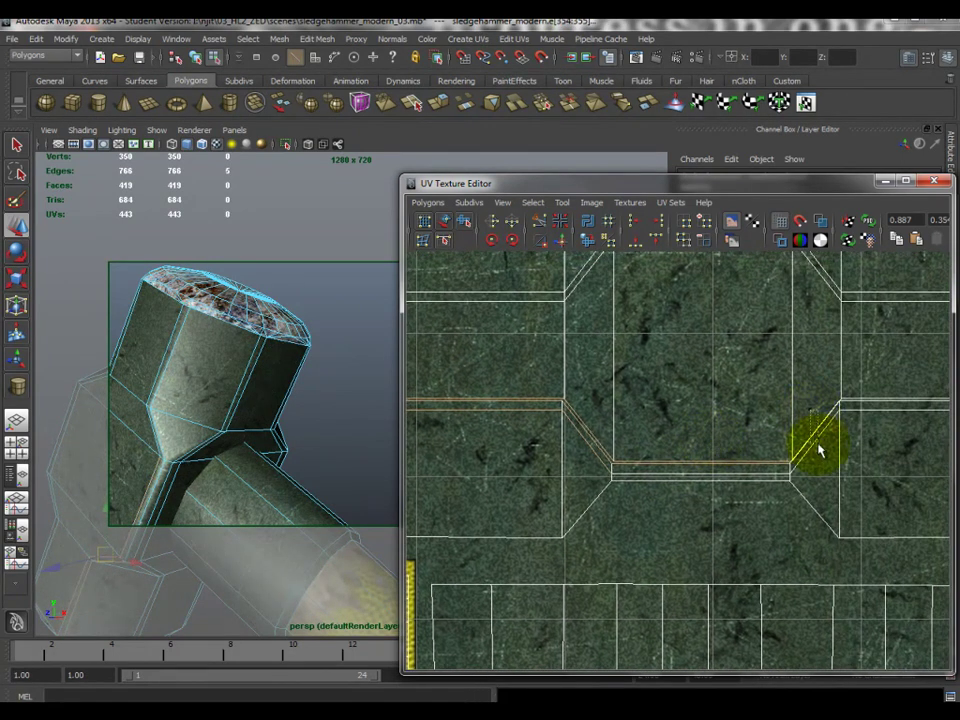
{"action": "middle_click_drag", "start_coordinate": [789, 437], "coordinate": [615, 435], "text": "alt"}
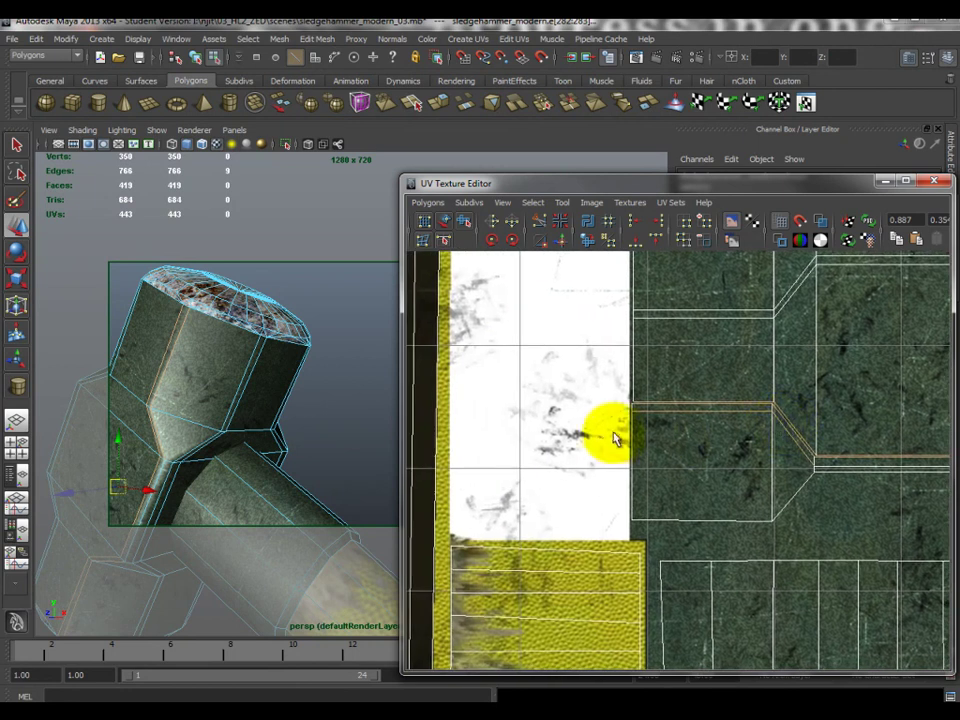
{"action": "left_click", "coordinate": [561, 242]}
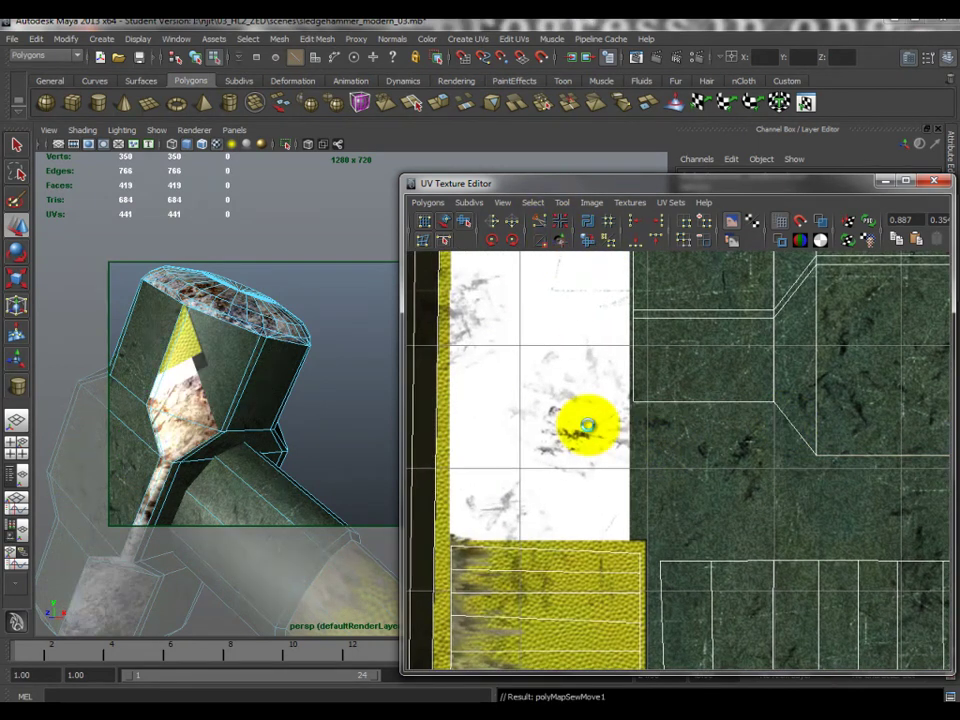
{"action": "scroll", "coordinate": [589, 424], "scroll_direction": "down", "scroll_amount": 5}
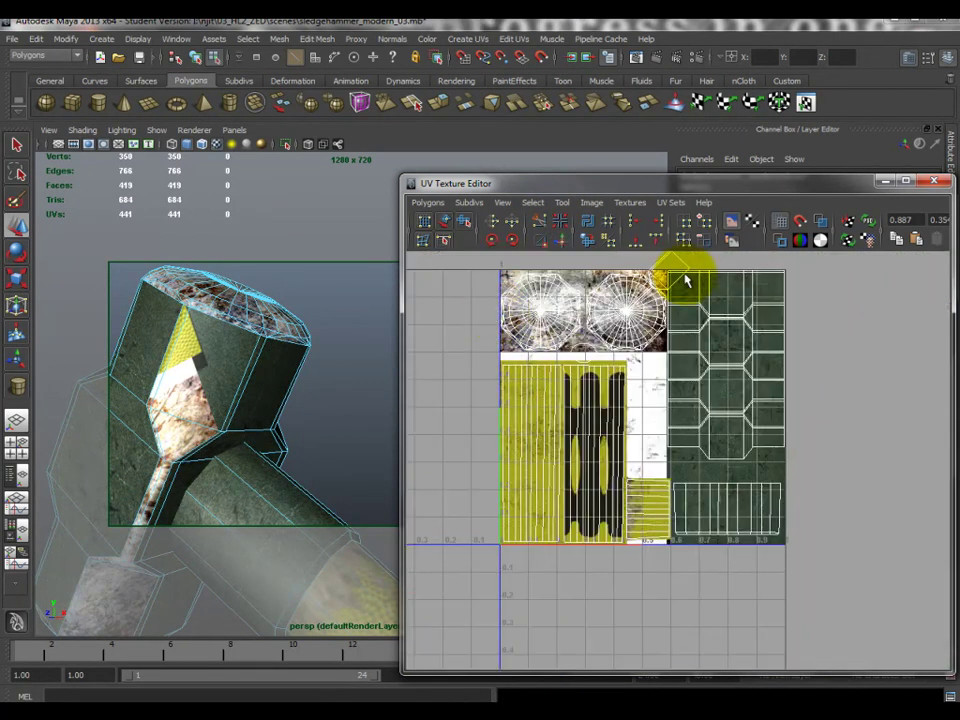
{"action": "key", "text": "ctrl+z"}
Turn off the texture image display behind the UV shells
{"action": "scroll", "coordinate": [660, 334], "scroll_direction": "up", "scroll_amount": 2}
{"action": "middle_click_drag", "start_coordinate": [655, 280], "coordinate": [662, 508], "text": "alt"}
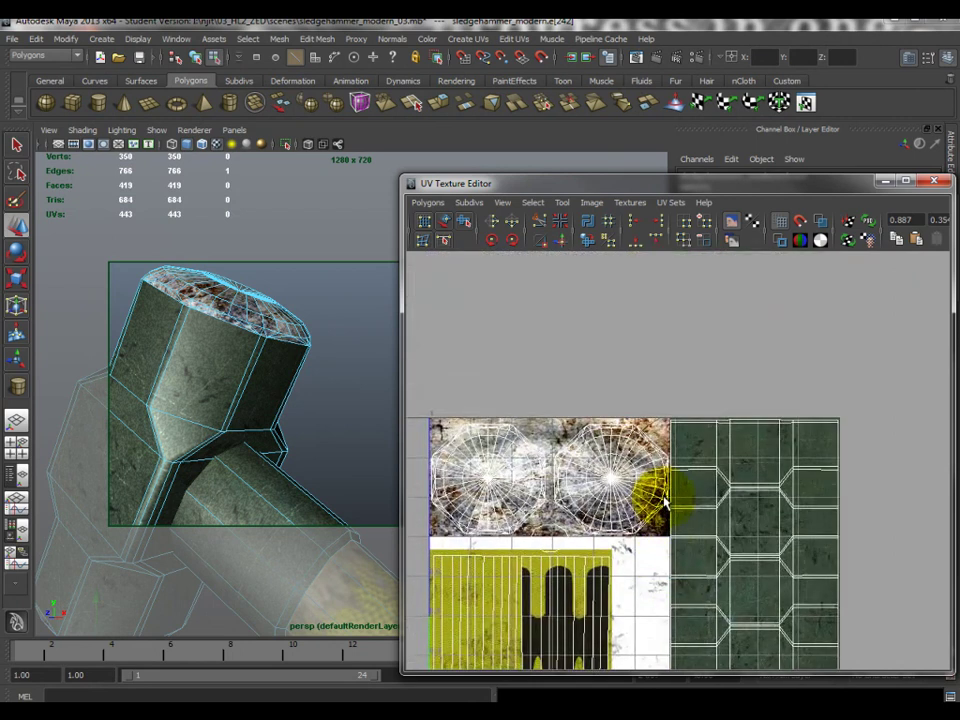
{"action": "scroll", "coordinate": [664, 502], "scroll_direction": "up", "scroll_amount": 8}
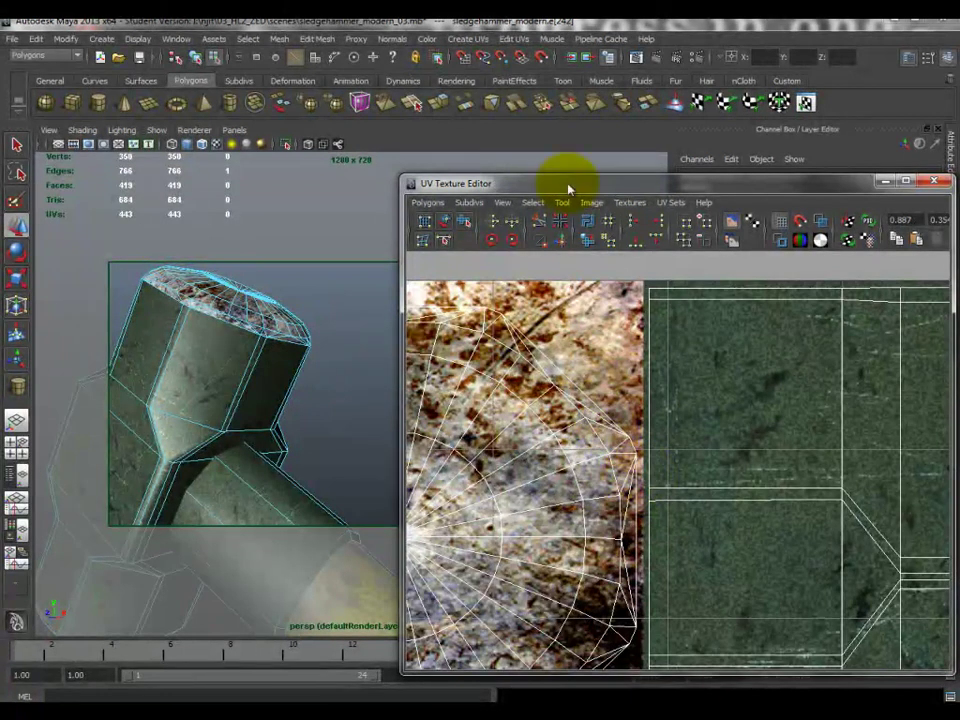
{"action": "left_click", "coordinate": [590, 203]}
{"action": "left_click", "coordinate": [615, 221]}
Select an end edge of the handle shell and frame it on the model to examine where it lies
{"action": "scroll", "coordinate": [611, 381], "scroll_direction": "down", "scroll_amount": 6}
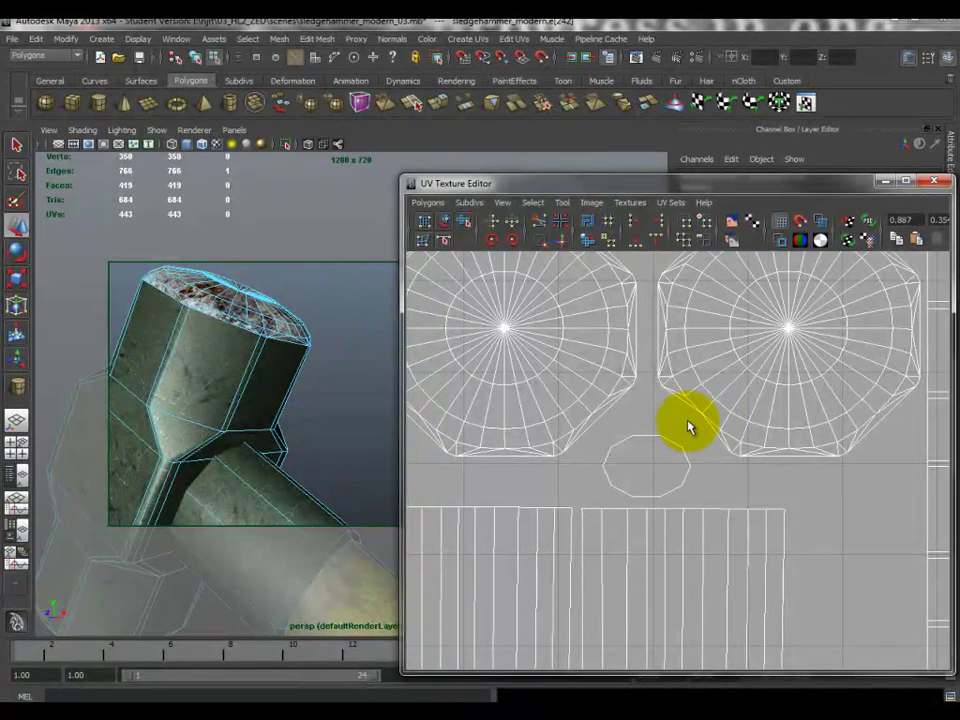
{"action": "scroll", "coordinate": [741, 456], "scroll_direction": "down", "scroll_amount": 1}
{"action": "middle_click_drag", "start_coordinate": [741, 456], "coordinate": [631, 342], "text": "alt"}
{"action": "scroll", "coordinate": [620, 382], "scroll_direction": "down", "scroll_amount": 2}
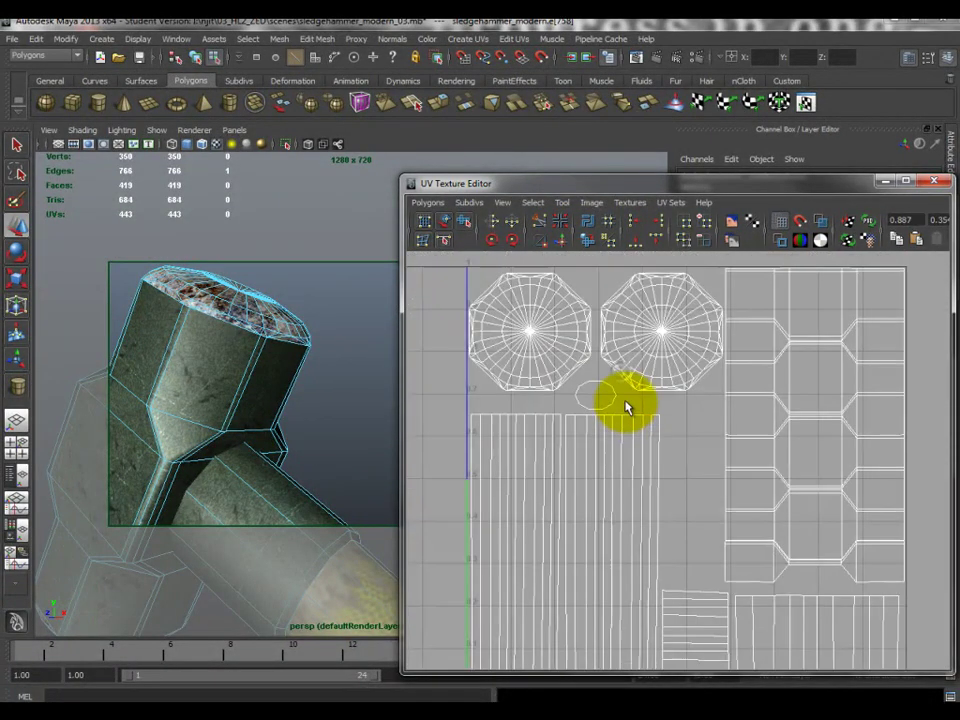
{"action": "scroll", "coordinate": [686, 493], "scroll_direction": "down", "scroll_amount": 1}
{"action": "middle_click_drag", "start_coordinate": [686, 493], "coordinate": [686, 454], "text": "alt"}
{"action": "scroll", "coordinate": [558, 568], "scroll_direction": "up", "scroll_amount": 5}
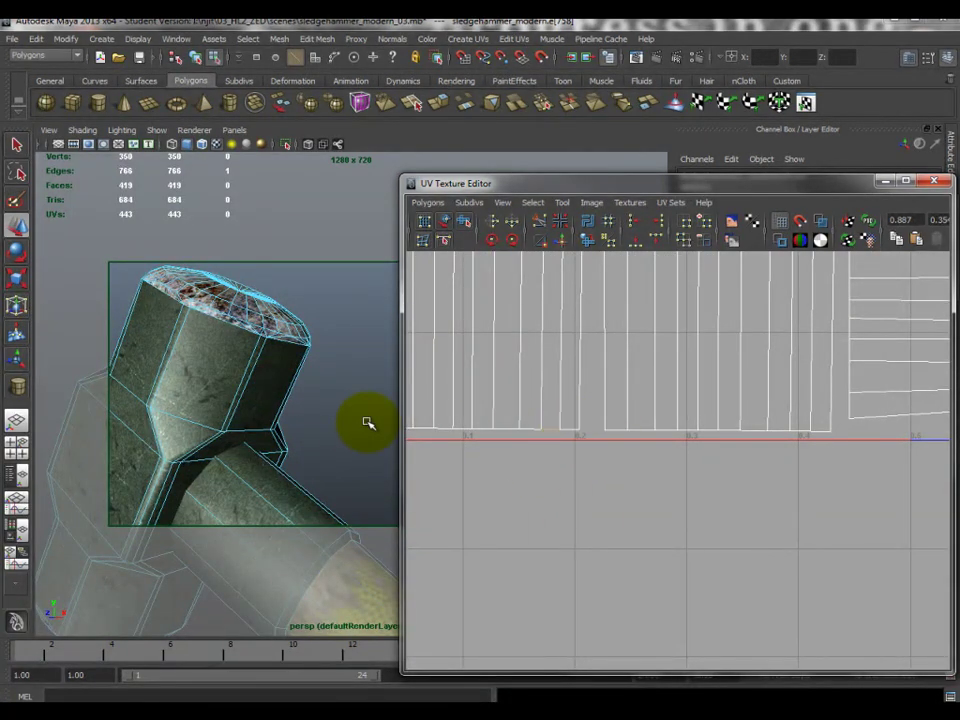
{"action": "middle_click_drag", "start_coordinate": [369, 423], "coordinate": [336, 440], "text": "alt"}
{"action": "key", "text": "f"}
{"action": "scroll", "coordinate": [311, 441], "scroll_direction": "down", "scroll_amount": 4}
{"action": "left_click_drag", "start_coordinate": [317, 407], "coordinate": [377, 342], "text": "alt"}
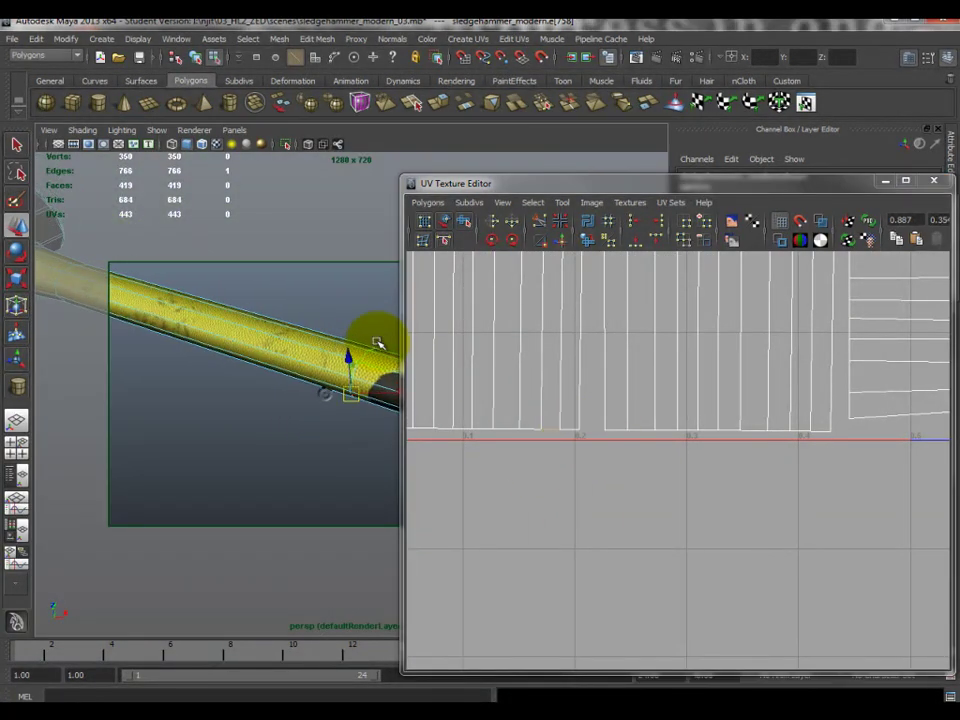
{"action": "scroll", "coordinate": [729, 551], "scroll_direction": "down", "scroll_amount": 3}
{"action": "scroll", "coordinate": [688, 397], "scroll_direction": "down", "scroll_amount": 1}
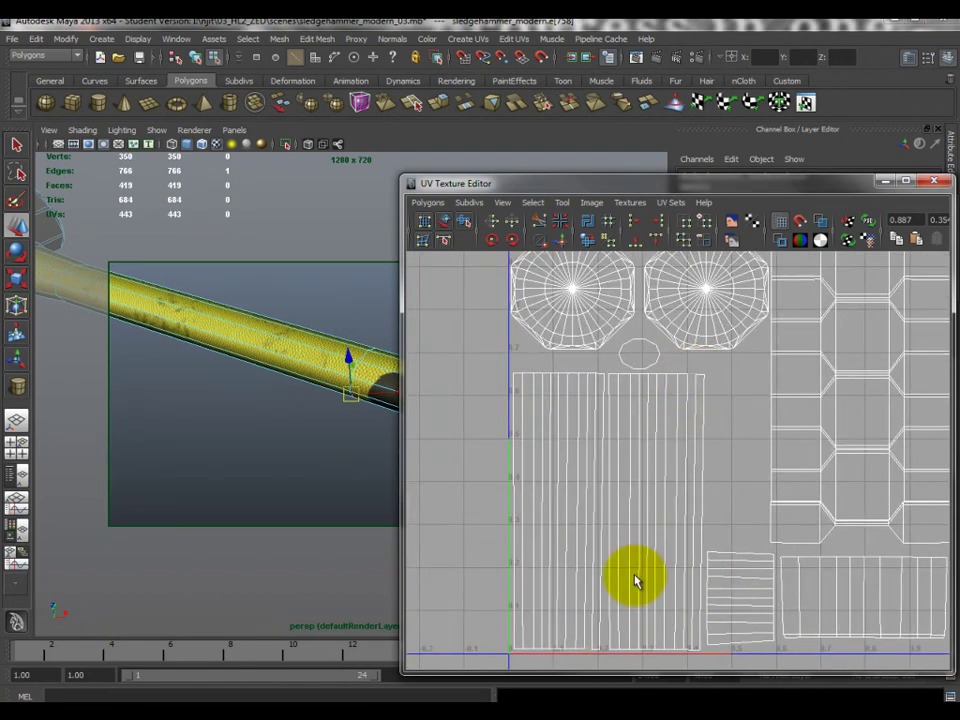
Select a single corner UV on the head shell and frame its matching point on the hammer head
{"action": "middle_click_drag", "start_coordinate": [765, 456], "coordinate": [720, 467], "text": "alt"}
{"action": "right_click", "coordinate": [728, 464]}
{"action": "right_click_drag", "start_coordinate": [735, 468], "coordinate": [760, 468]}
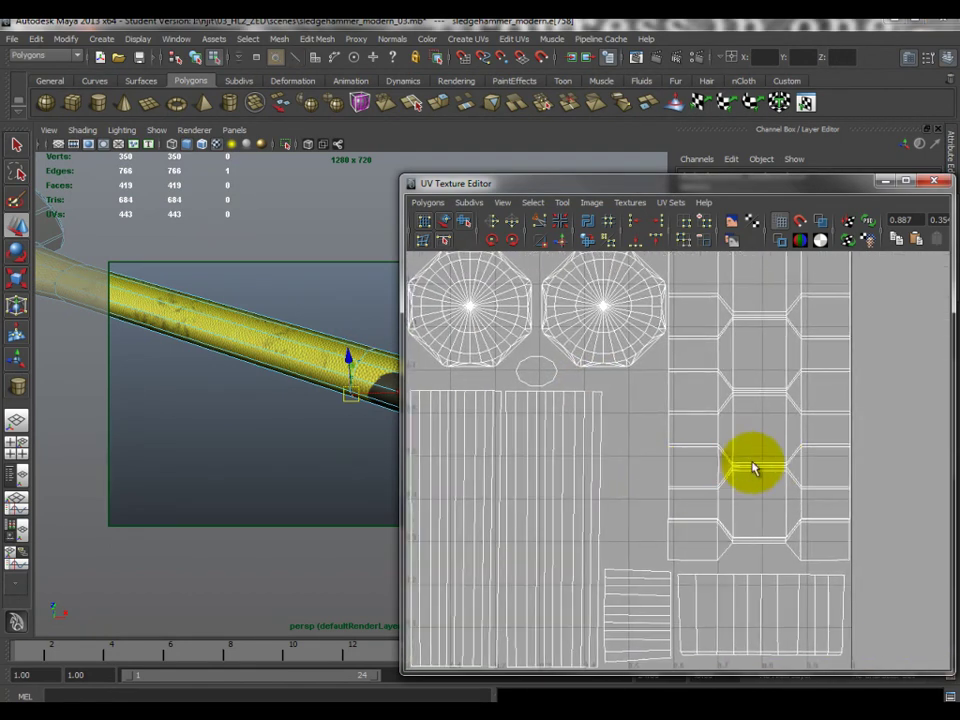
{"action": "left_click", "coordinate": [734, 465]}
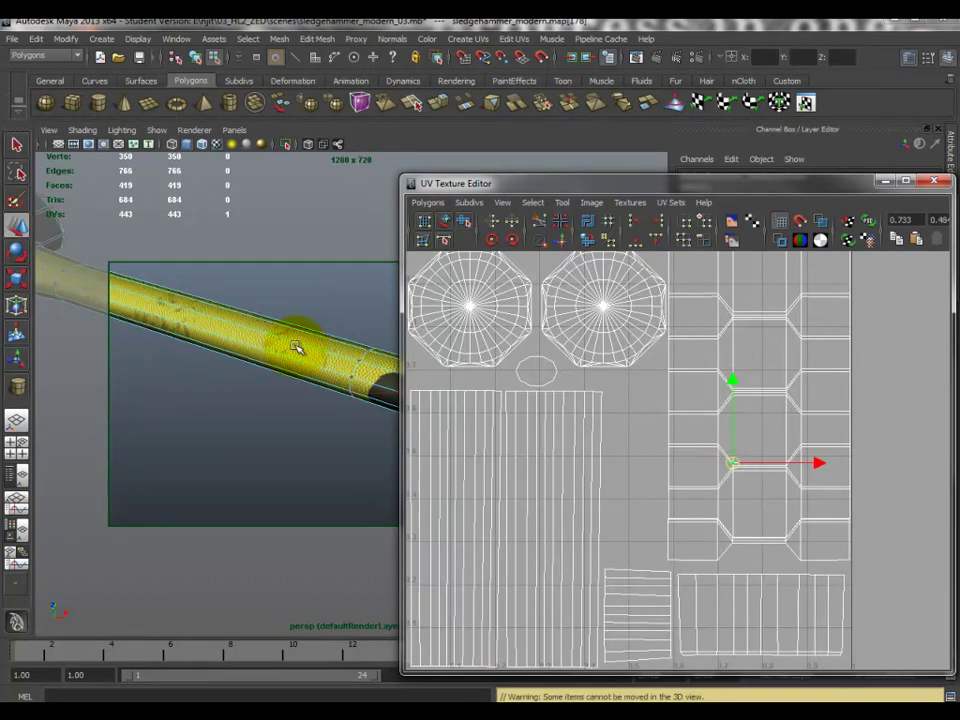
{"action": "key", "text": "f"}
{"action": "left_click_drag", "start_coordinate": [291, 387], "coordinate": [428, 294], "text": "alt"}
{"action": "left_click_drag", "start_coordinate": [150, 501], "coordinate": [400, 439], "text": "alt"}
{"action": "left_click_drag", "start_coordinate": [300, 418], "coordinate": [326, 414], "text": "alt"}
{"action": "scroll", "coordinate": [300, 456], "scroll_direction": "up", "scroll_amount": 5}
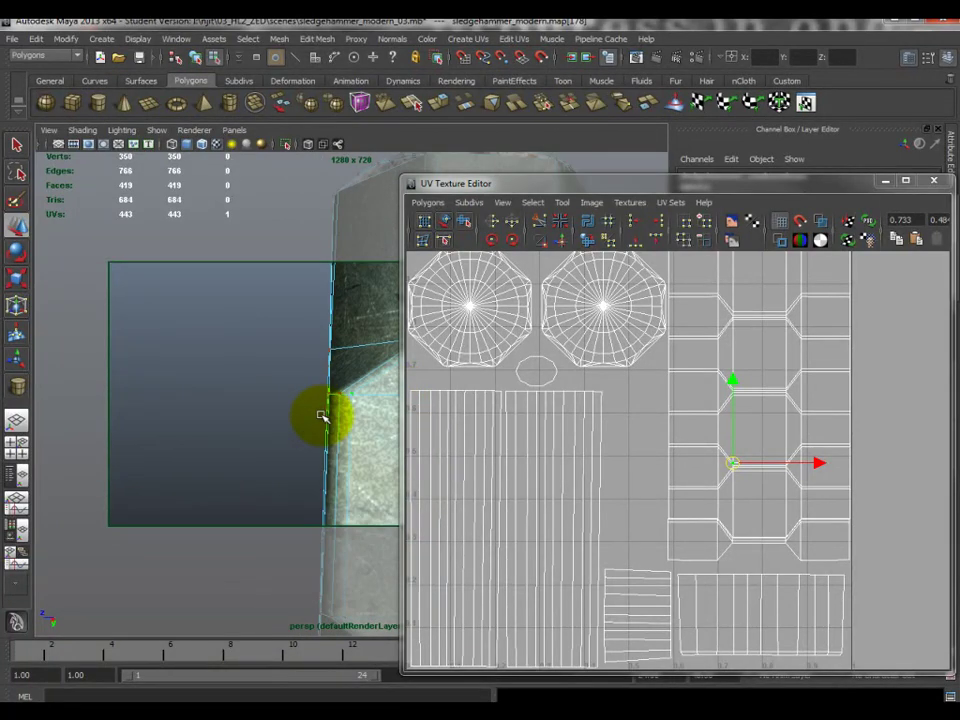
Select single edges around that corner of the head shell one by one and compare them with the model
{"action": "scroll", "coordinate": [716, 476], "scroll_direction": "up", "scroll_amount": 3}
{"action": "scroll", "coordinate": [716, 476], "scroll_direction": "up", "scroll_amount": 3}
{"action": "middle_click_drag", "start_coordinate": [793, 495], "coordinate": [683, 490], "text": "alt"}
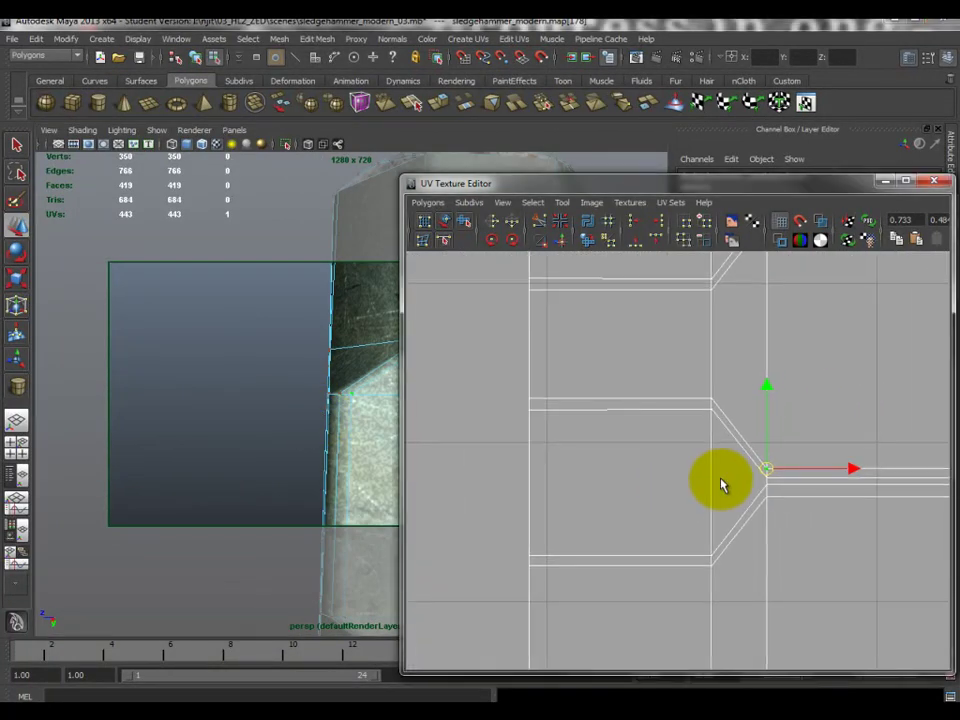
{"action": "right_click_drag", "start_coordinate": [771, 452], "coordinate": [754, 414]}
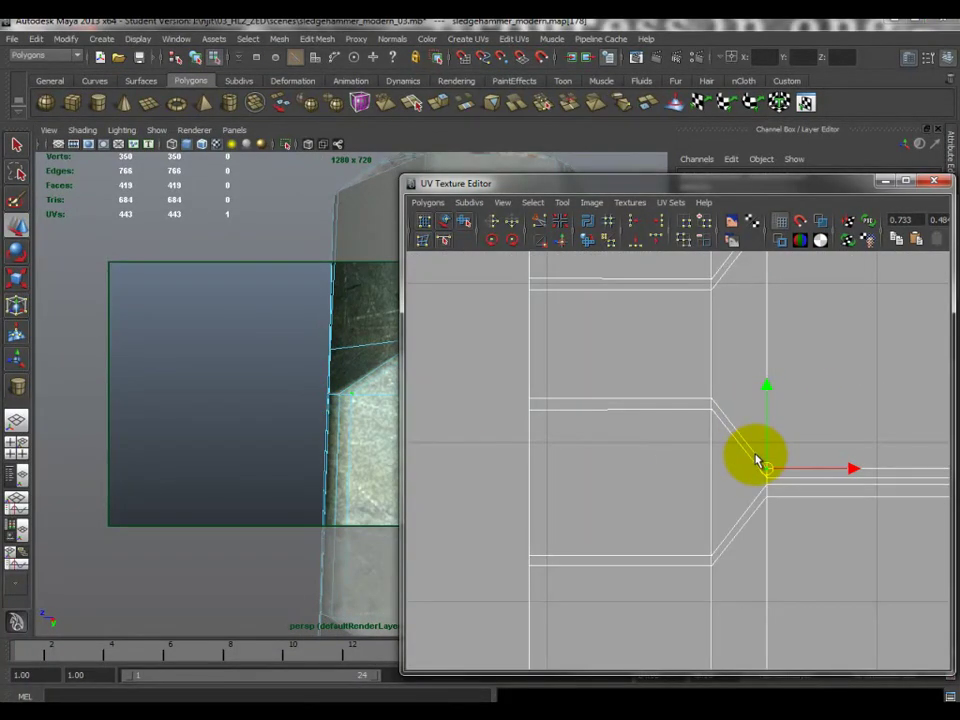
{"action": "left_click_drag", "start_coordinate": [311, 407], "coordinate": [340, 400], "text": "alt"}
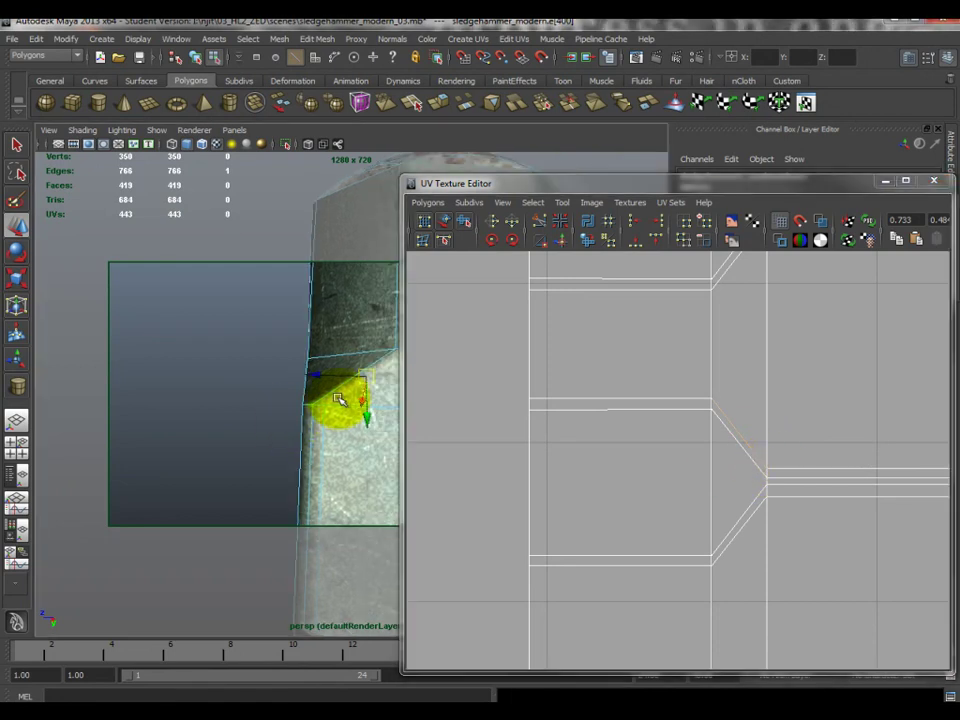
{"action": "left_click", "coordinate": [777, 468]}
{"action": "left_click", "coordinate": [773, 439]}
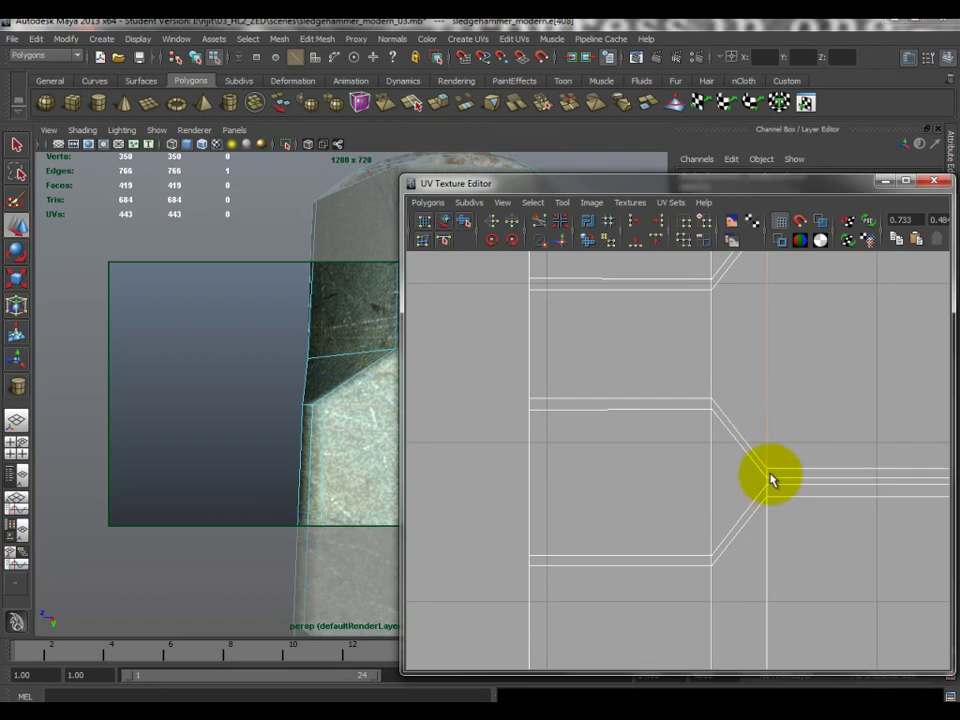
{"action": "left_click", "coordinate": [766, 479]}
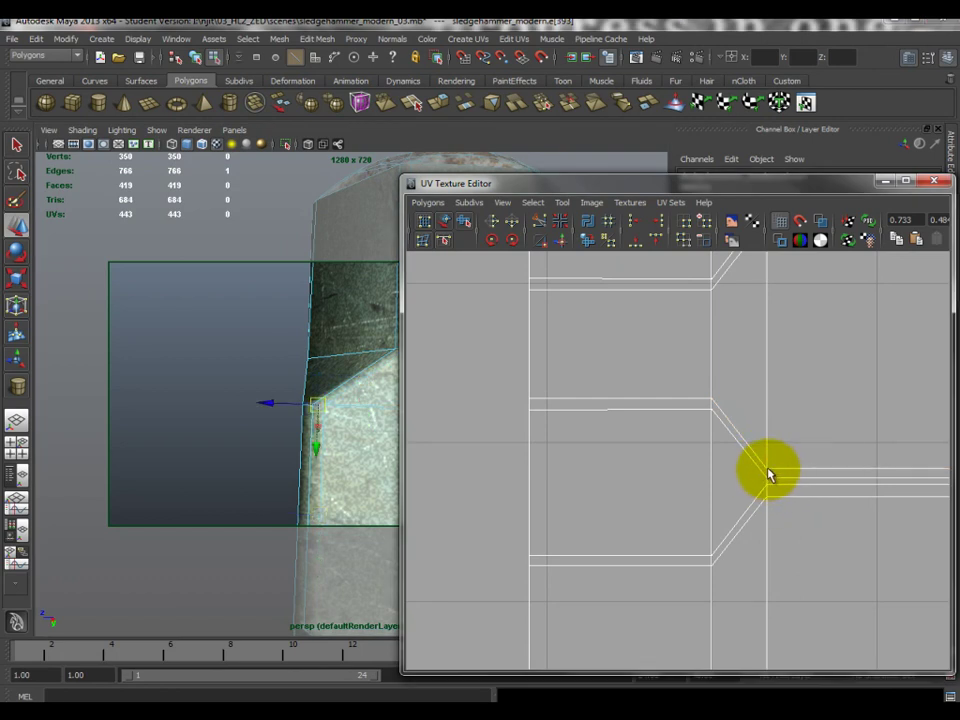
Select an edge on the head shell's outer border, just above the cut strip
{"action": "scroll", "coordinate": [743, 446], "scroll_direction": "down", "scroll_amount": 3}
{"action": "middle_click_drag", "start_coordinate": [596, 452], "coordinate": [746, 479], "text": "alt"}
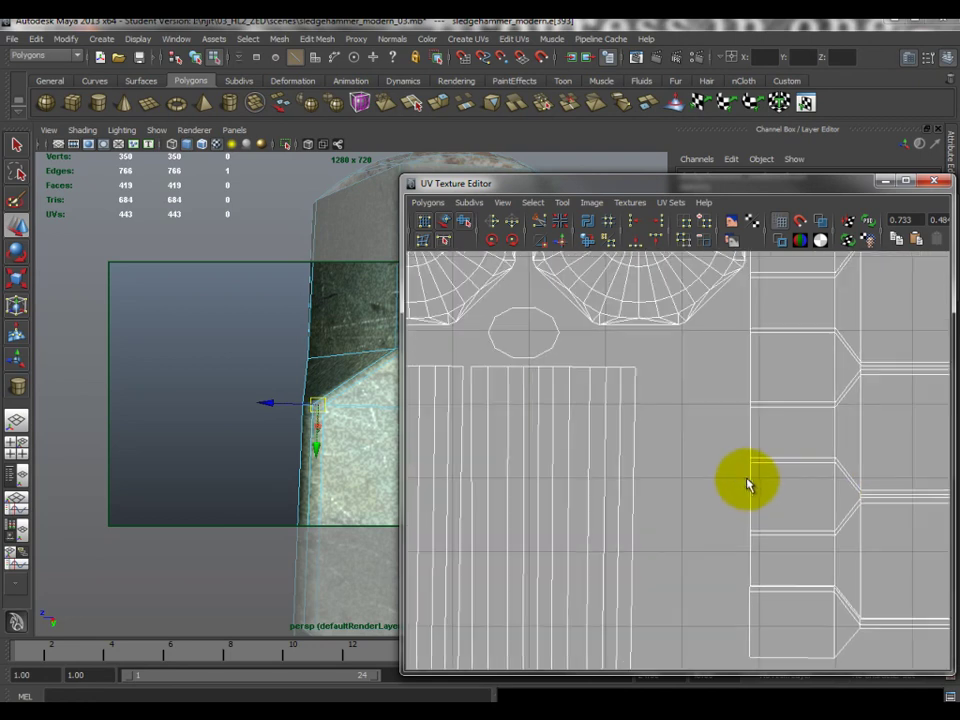
{"action": "scroll", "coordinate": [678, 443], "scroll_direction": "down", "scroll_amount": 2}
{"action": "right_click_drag", "start_coordinate": [756, 516], "coordinate": [729, 521]}
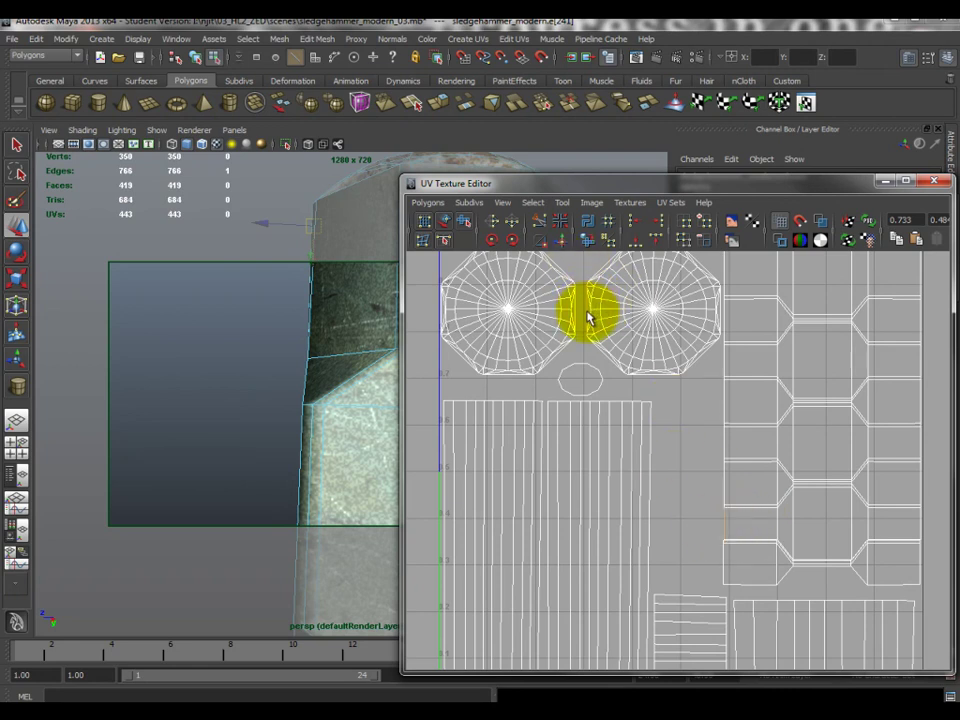
Examine the selected border edge on the hammer head and compare the head shell with the round face shell
{"action": "left_click_drag", "start_coordinate": [364, 420], "coordinate": [424, 435], "text": "alt"}
{"action": "scroll", "coordinate": [326, 405], "scroll_direction": "down", "scroll_amount": 5}
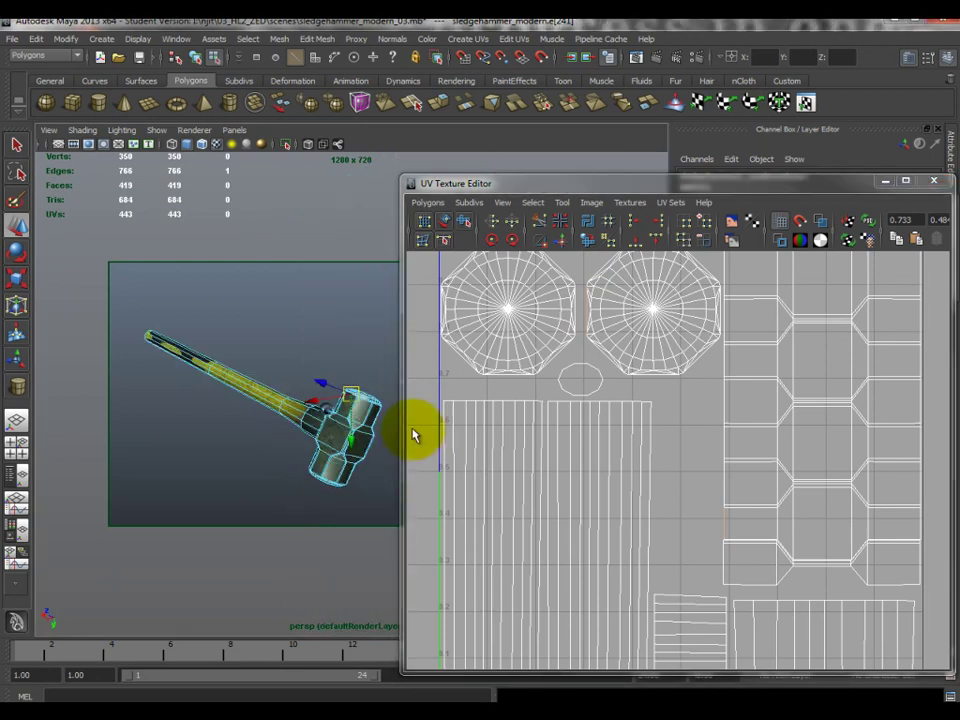
{"action": "scroll", "coordinate": [411, 435], "scroll_direction": "up", "scroll_amount": 4}
{"action": "scroll", "coordinate": [690, 444], "scroll_direction": "down", "scroll_amount": 3}
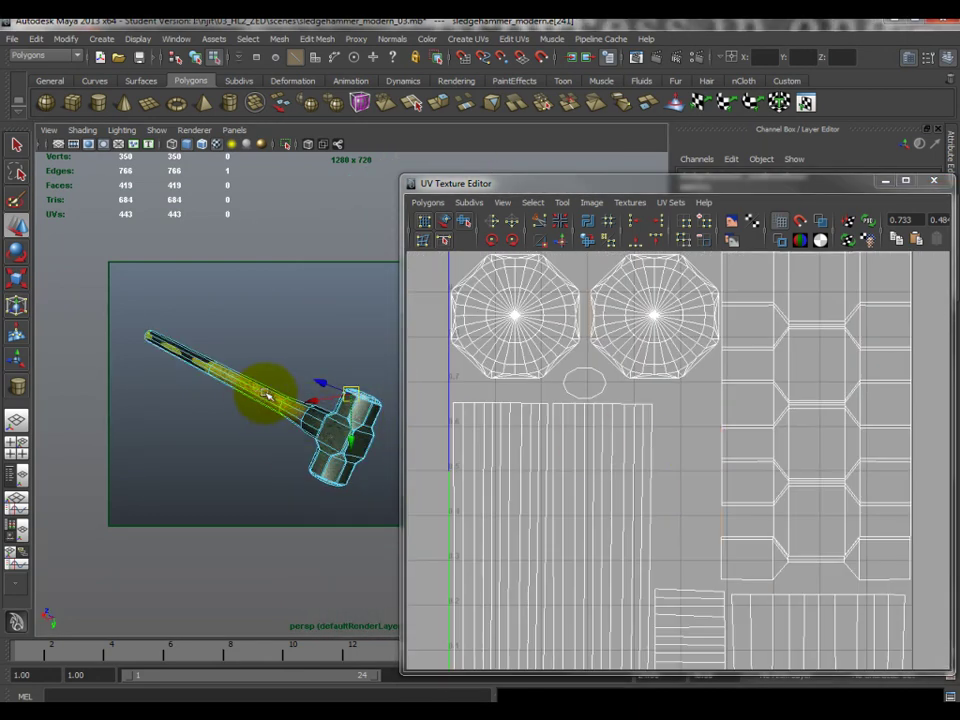
{"action": "scroll", "coordinate": [300, 395], "scroll_direction": "up", "scroll_amount": 5}
{"action": "left_click_drag", "start_coordinate": [288, 402], "coordinate": [223, 442], "text": "alt"}
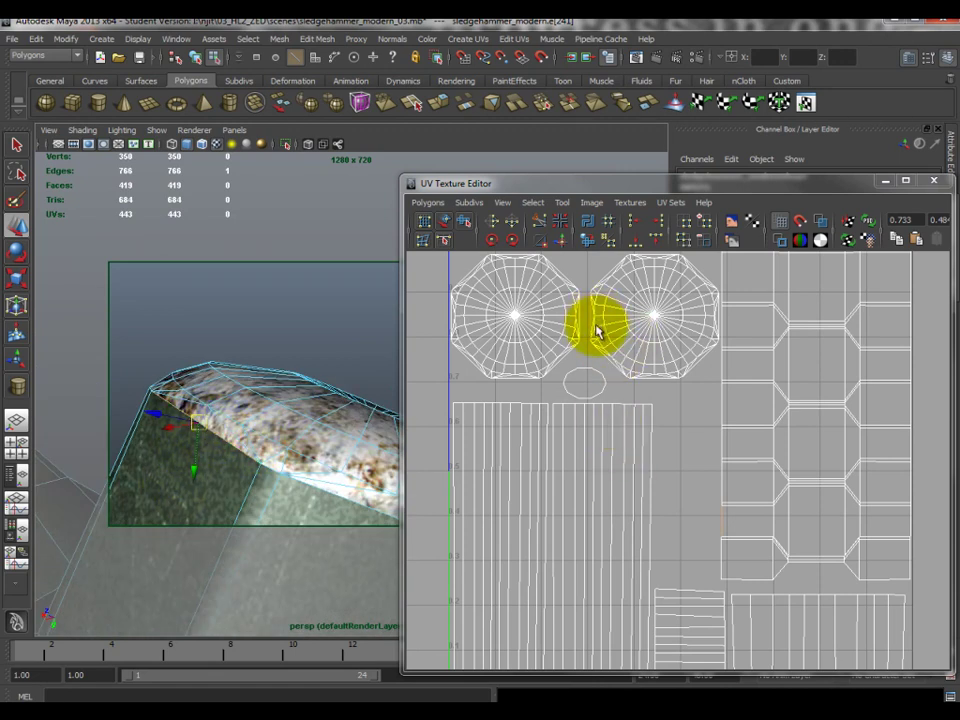
{"action": "middle_click_drag", "start_coordinate": [800, 454], "coordinate": [769, 465], "text": "alt"}
{"action": "left_click", "coordinate": [575, 288]}
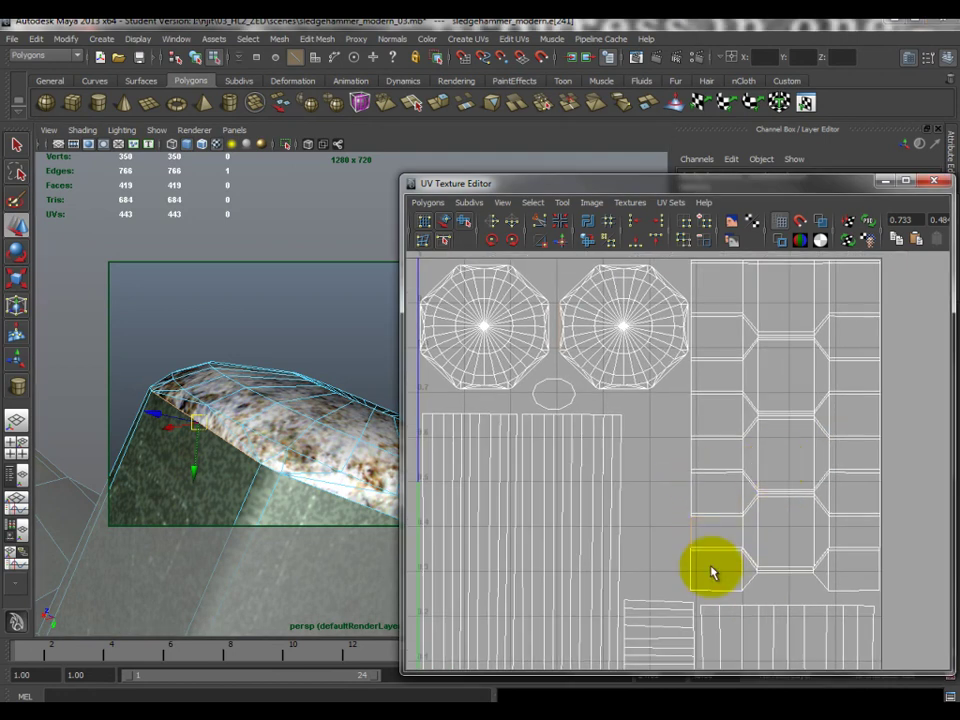
{"action": "middle_click_drag", "start_coordinate": [748, 525], "coordinate": [687, 486], "text": "alt"}
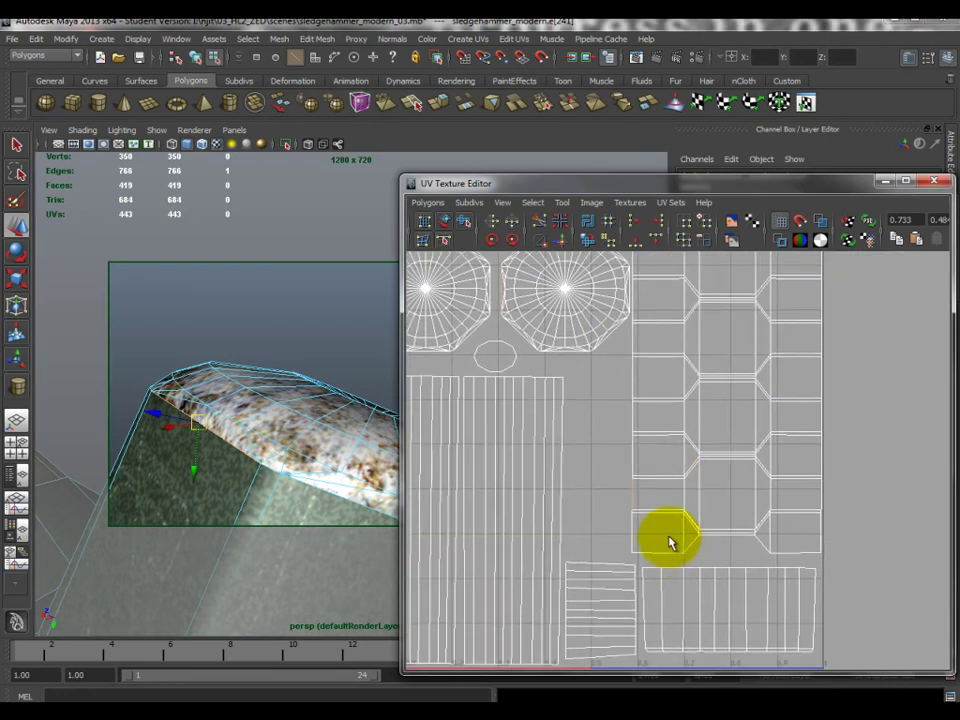
Select the block of edges in the head shell's rows above the lowest strip and try Move and Sew UV Edges
{"action": "scroll", "coordinate": [670, 541], "scroll_direction": "up", "scroll_amount": 2}
{"action": "left_click_drag", "start_coordinate": [647, 517], "coordinate": [738, 562]}
{"action": "left_click_drag", "start_coordinate": [801, 525], "coordinate": [804, 552], "text": "shift"}
{"action": "left_click_drag", "start_coordinate": [840, 525], "coordinate": [838, 575], "text": "shift"}
{"action": "left_click_drag", "start_coordinate": [652, 369], "coordinate": [794, 488]}
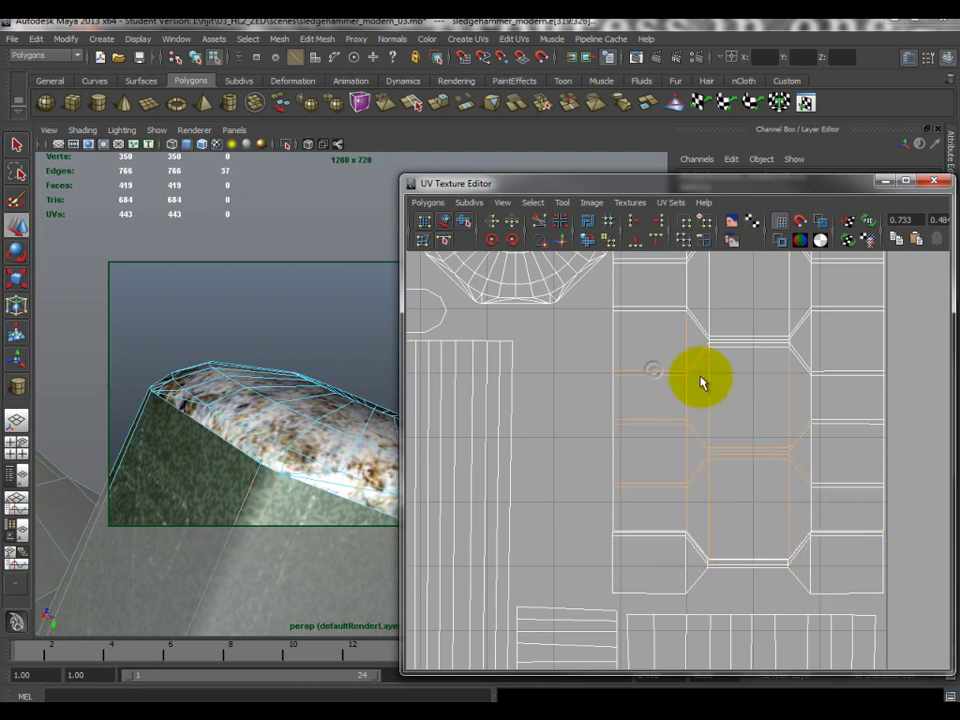
{"action": "left_click", "coordinate": [561, 246]}
Select the row of edges along the cut seam above the head shell's lowest strip and apply Move and Sew UV Edges
{"action": "left_click_drag", "start_coordinate": [652, 493], "coordinate": [720, 563]}
{"action": "left_click_drag", "start_coordinate": [766, 502], "coordinate": [853, 557], "text": "shift"}
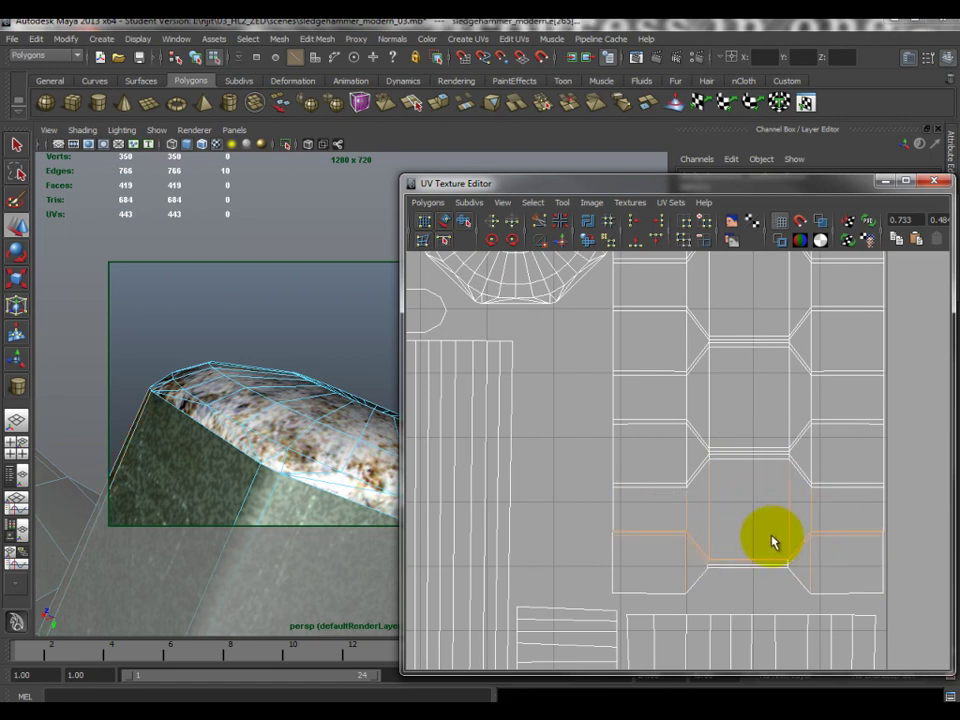
{"action": "left_click", "coordinate": [566, 244]}
Select edges in the head shell's lower-left corner faces and compare them with the whole UV layout and the model
{"action": "right_click_drag", "start_coordinate": [680, 538], "coordinate": [712, 538]}
{"action": "left_click_drag", "start_coordinate": [592, 490], "coordinate": [705, 553]}
{"action": "right_click_drag", "start_coordinate": [664, 530], "coordinate": [712, 514], "text": "ctrl"}
{"action": "scroll", "coordinate": [711, 470], "scroll_direction": "down", "scroll_amount": 3}
{"action": "left_click_drag", "start_coordinate": [718, 402], "coordinate": [768, 418]}
{"action": "key", "text": "ctrl+z"}
{"action": "right_click_drag", "start_coordinate": [695, 496], "coordinate": [693, 460]}
{"action": "left_click_drag", "start_coordinate": [671, 521], "coordinate": [641, 487]}
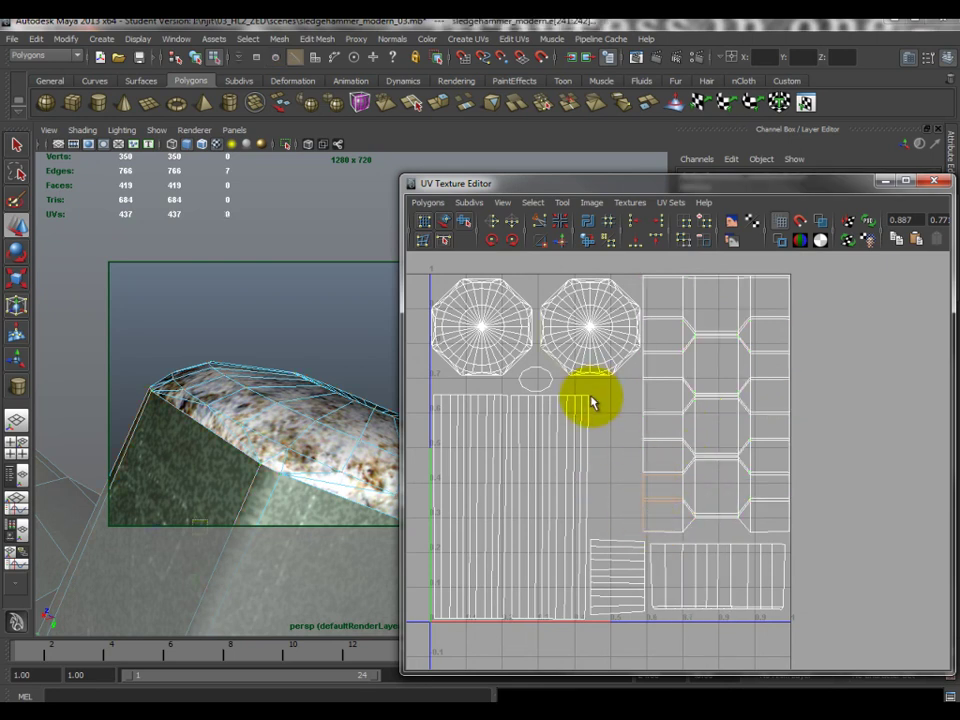
{"action": "left_click_drag", "start_coordinate": [663, 515], "coordinate": [666, 519]}
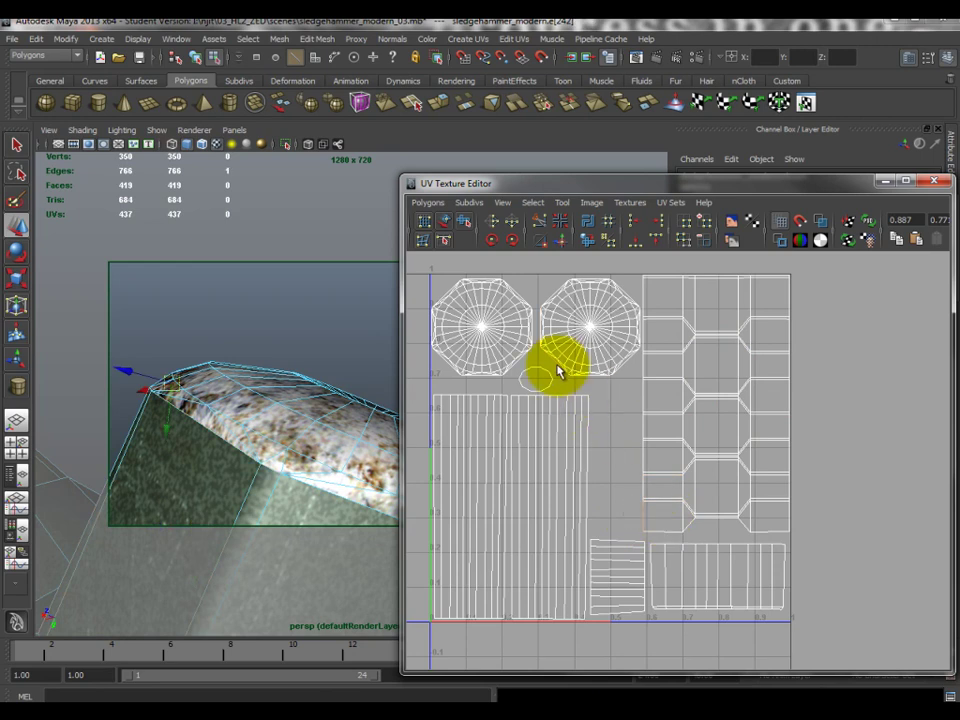
Try Move and Sew UV Edges on the border edges of the head shell's lower-left corner, and undo it
{"action": "left_click_drag", "start_coordinate": [634, 474], "coordinate": [661, 516]}
{"action": "left_click", "coordinate": [565, 241]}
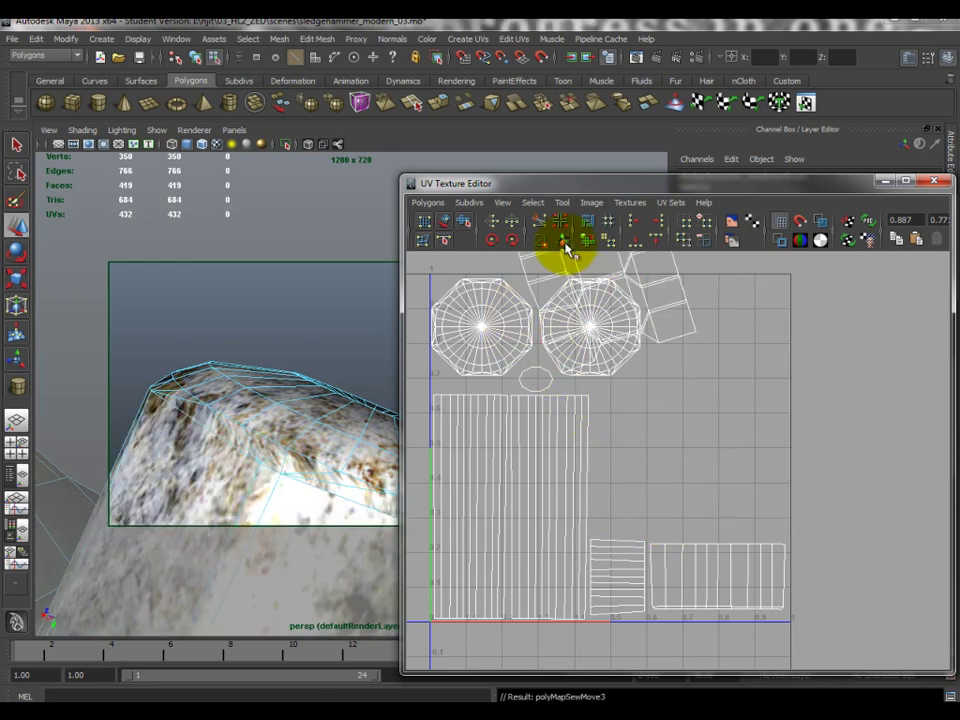
{"action": "middle_click_drag", "start_coordinate": [579, 345], "coordinate": [612, 550], "text": "alt"}
{"action": "scroll", "coordinate": [610, 552], "scroll_direction": "down", "scroll_amount": 1}
{"action": "scroll", "coordinate": [610, 552], "scroll_direction": "up", "scroll_amount": 3}
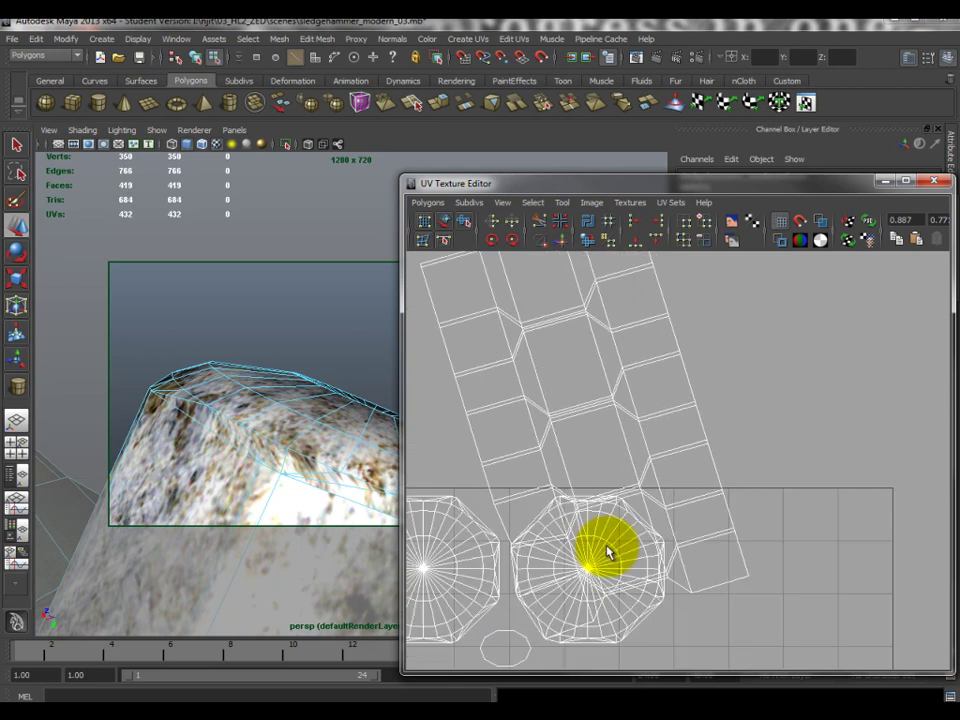
{"action": "middle_click_drag", "start_coordinate": [527, 573], "coordinate": [556, 517], "text": "alt"}
{"action": "key", "text": "ctrl+z"}
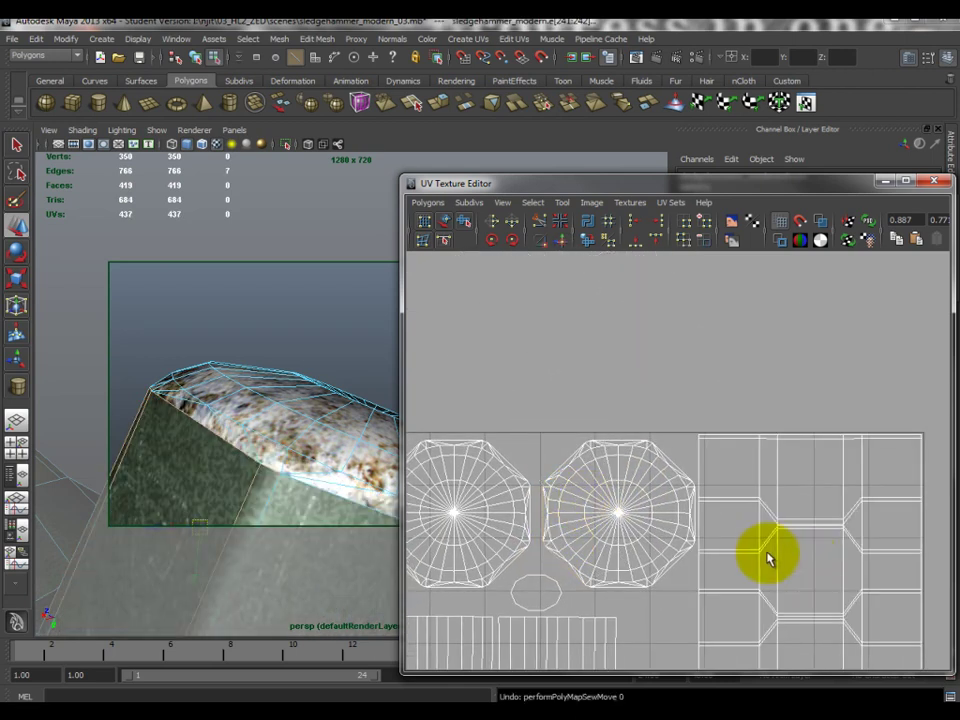
Examine the selected shared edges on the head shell and the round face shell within the full UV layout
{"action": "scroll", "coordinate": [768, 557], "scroll_direction": "down", "scroll_amount": 4}
{"action": "middle_click_drag", "start_coordinate": [767, 553], "coordinate": [763, 483], "text": "alt"}
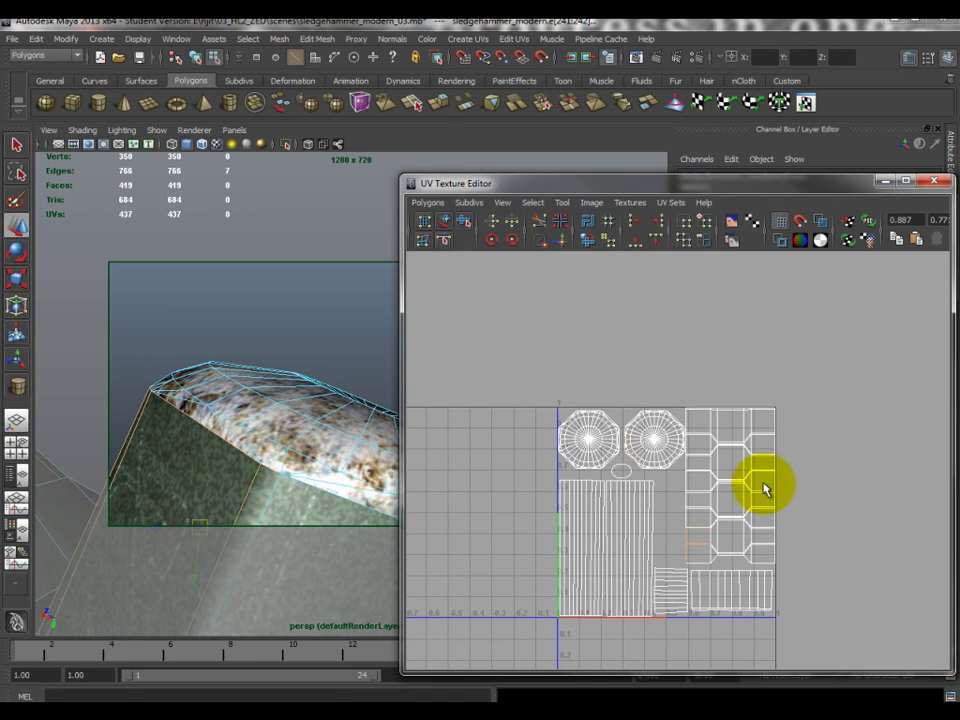
{"action": "scroll", "coordinate": [690, 508], "scroll_direction": "up", "scroll_amount": 4}
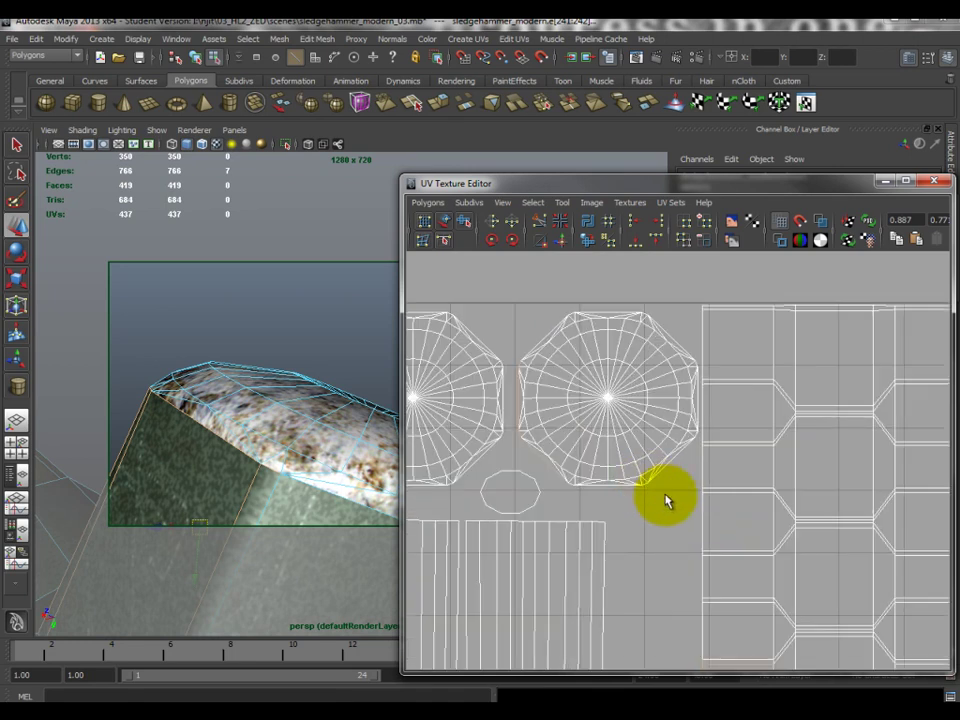
{"action": "scroll", "coordinate": [646, 519], "scroll_direction": "down", "scroll_amount": 2}
{"action": "middle_click_drag", "start_coordinate": [645, 521], "coordinate": [658, 476], "text": "alt"}
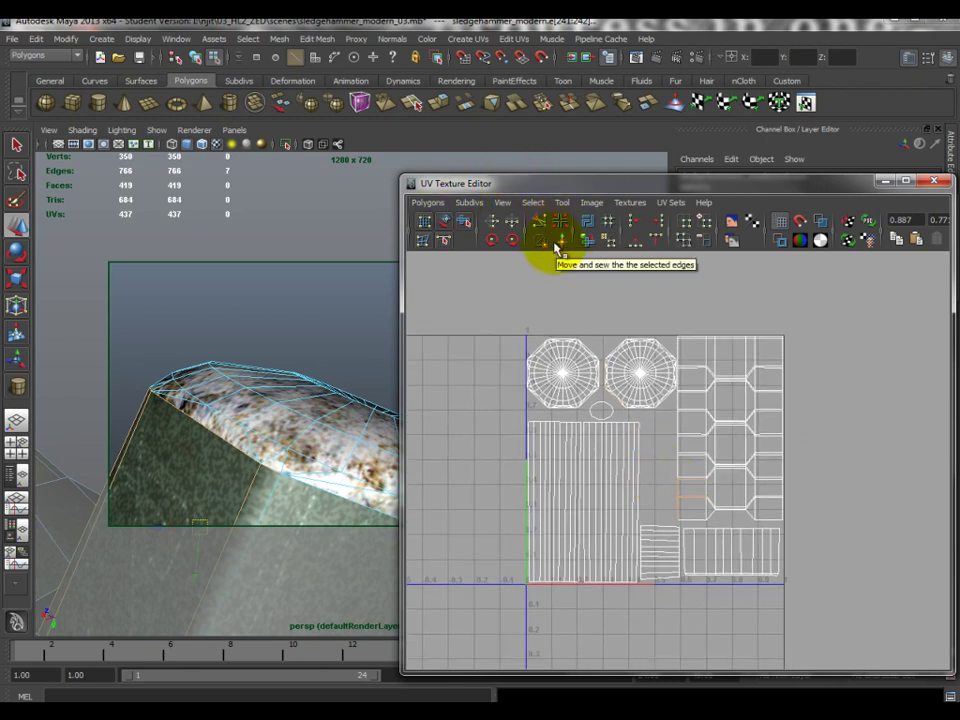
{"action": "scroll", "coordinate": [684, 459], "scroll_direction": "up", "scroll_amount": 1}
{"action": "right_click_drag", "start_coordinate": [720, 444], "coordinate": [756, 449]}
Return the sledgehammer to object selection, frame it, and assign the existing checkerboard_mat material
{"action": "right_click_drag", "start_coordinate": [240, 459], "coordinate": [307, 438]}
{"action": "key", "text": "f"}
{"action": "left_click_drag", "start_coordinate": [313, 442], "coordinate": [300, 407], "text": "alt"}
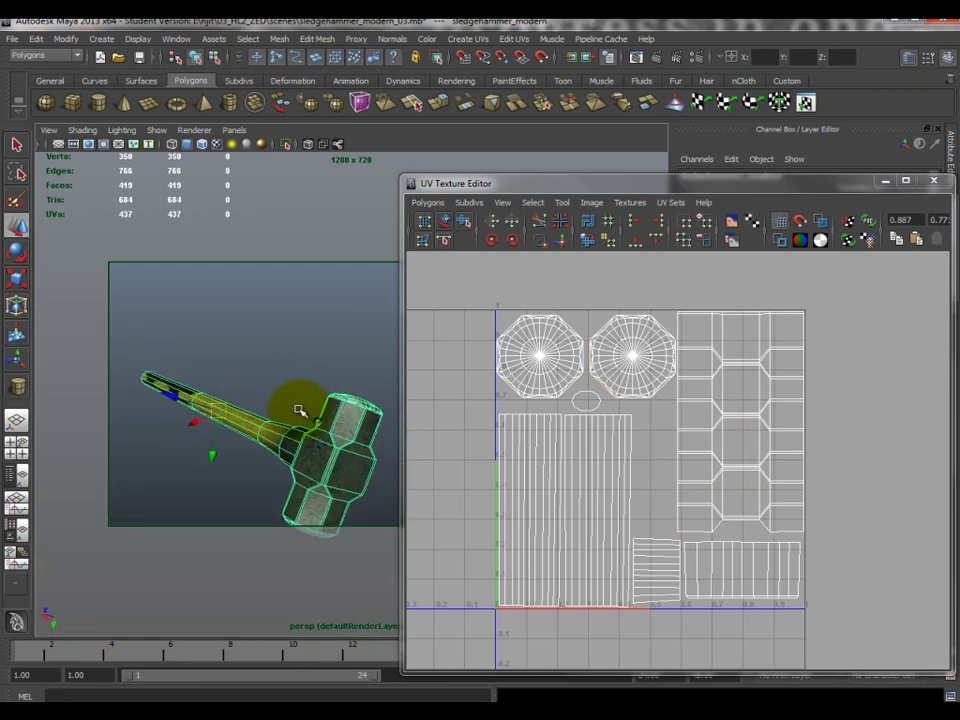
{"action": "right_click_drag", "start_coordinate": [309, 458], "coordinate": [340, 688]}
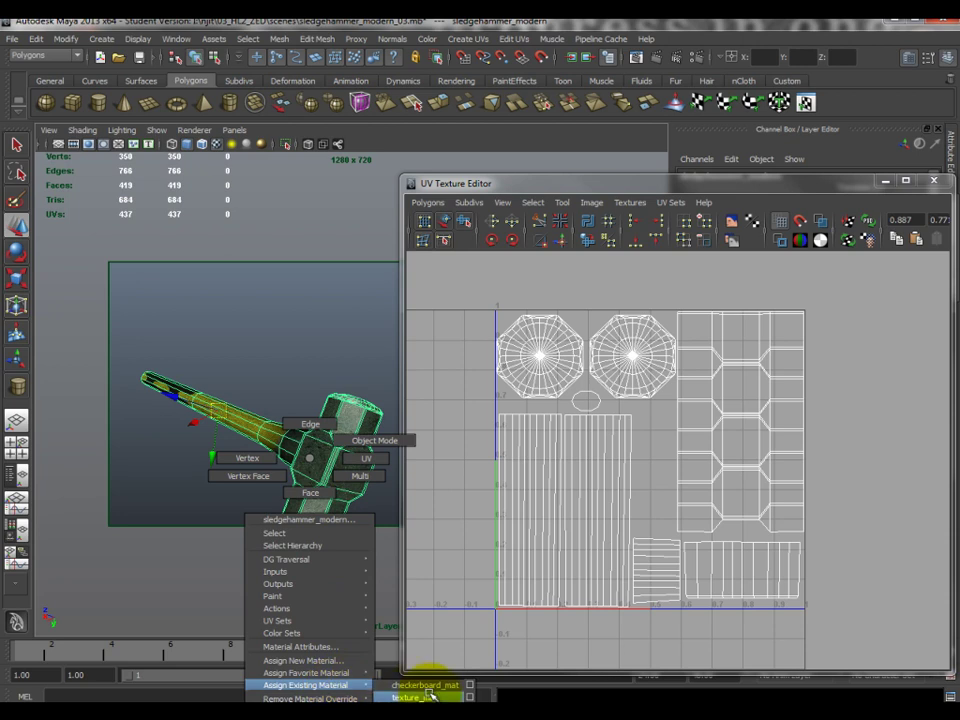
{"action": "right_click_drag", "start_coordinate": [432, 698], "coordinate": [432, 698]}
{"action": "right_click_drag", "start_coordinate": [324, 466], "coordinate": [324, 466]}
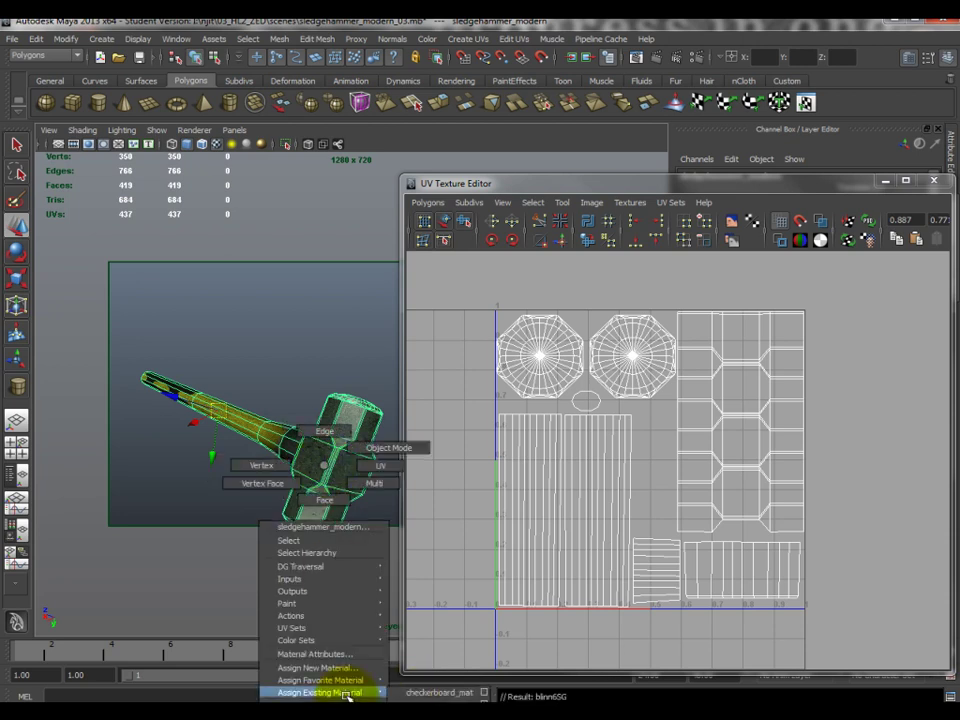
{"action": "right_click_drag", "start_coordinate": [345, 693], "coordinate": [420, 691]}
{"action": "left_click_drag", "start_coordinate": [349, 447], "coordinate": [283, 345], "text": "alt"}
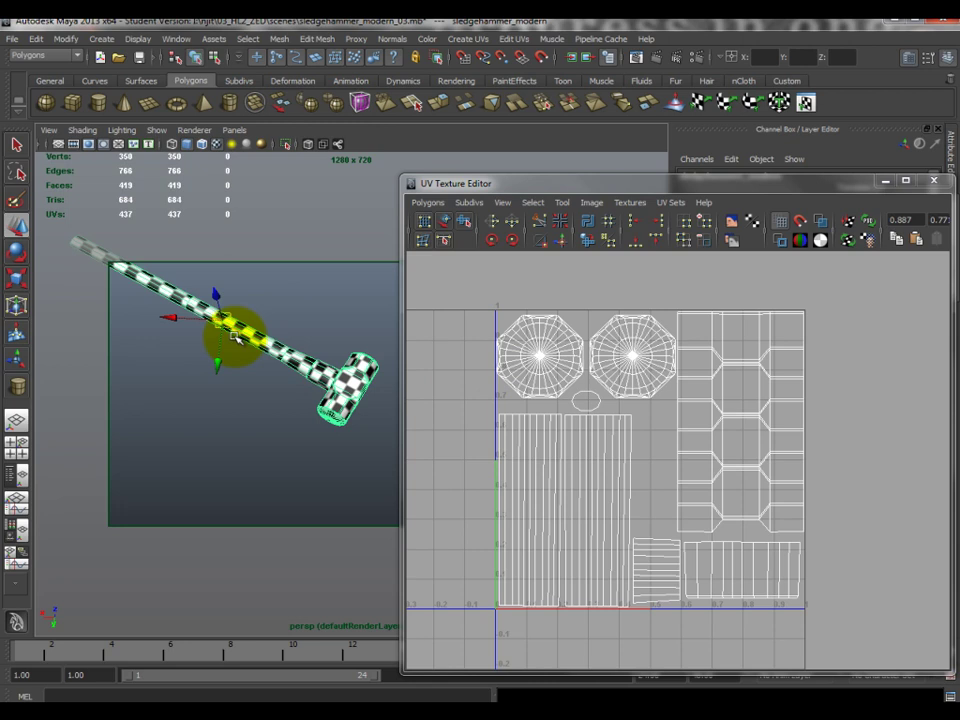
Try moving the UVs at the handle shell's upper-left corner down to stretch the checker pattern, and undo the move
{"action": "mouse_move", "coordinate": [540, 356]}
{"action": "right_mouse_down"}
{"action": "mouse_move", "coordinate": [546, 343]}
{"action": "mouse_move", "coordinate": [536, 357]}
{"action": "right_mouse_up"}
{"action": "left_click_drag", "start_coordinate": [494, 416], "coordinate": [532, 428]}
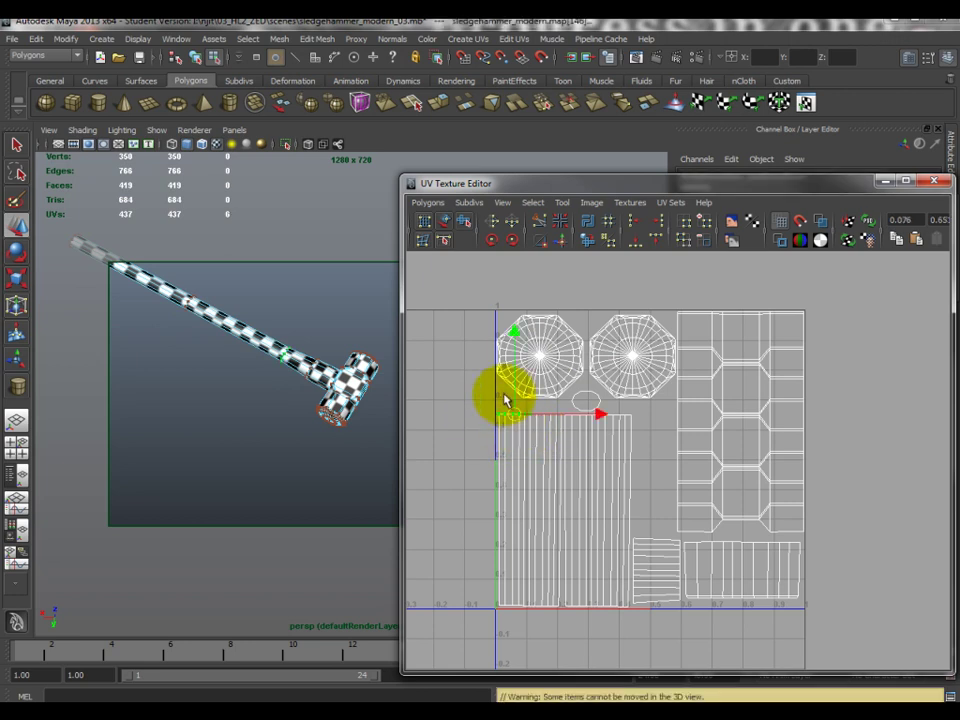
{"action": "left_click_drag", "start_coordinate": [520, 328], "coordinate": [458, 447]}
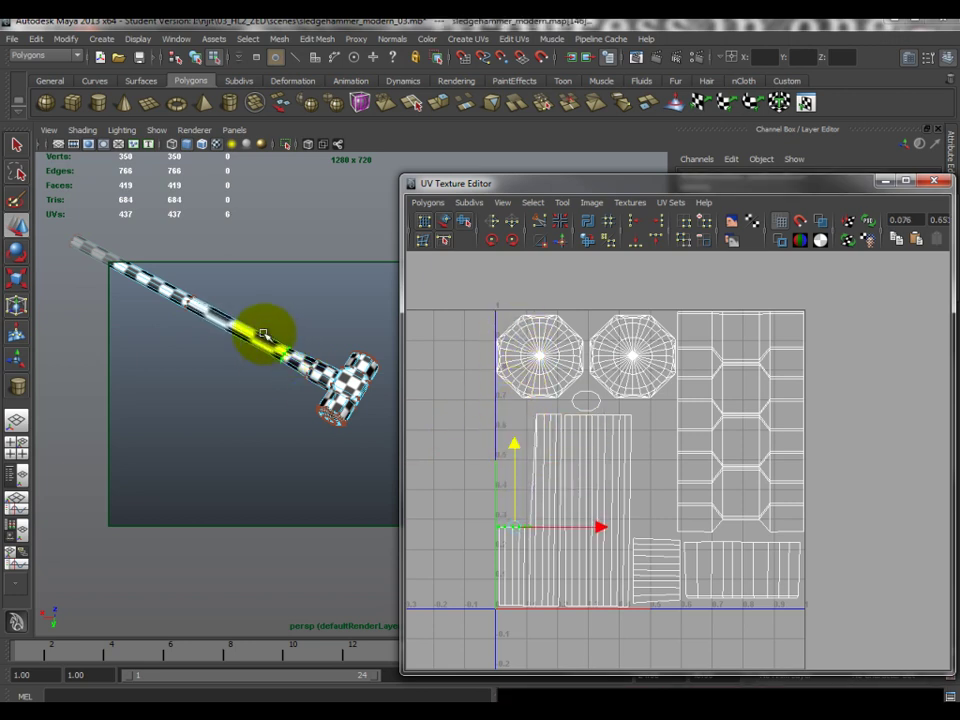
{"action": "left_click_drag", "start_coordinate": [255, 343], "coordinate": [231, 393], "text": "alt"}
{"action": "key", "text": "ctrl+z"}
{"action": "key", "text": "ctrl+z"}
{"action": "key", "text": "ctrl+z"}
Select the whole checkered sledgehammer and locate the UV Snapshot command for its UV layout
{"action": "right_click_drag", "start_coordinate": [269, 391], "coordinate": [303, 370]}
{"action": "left_click", "coordinate": [278, 402]}
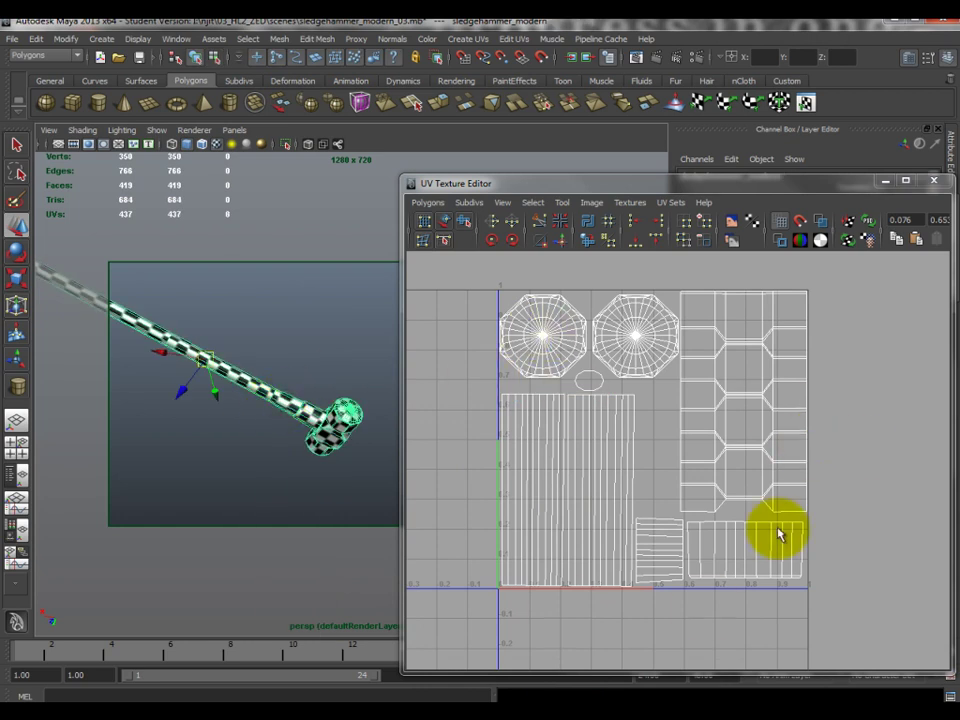
{"action": "left_click", "coordinate": [427, 203]}
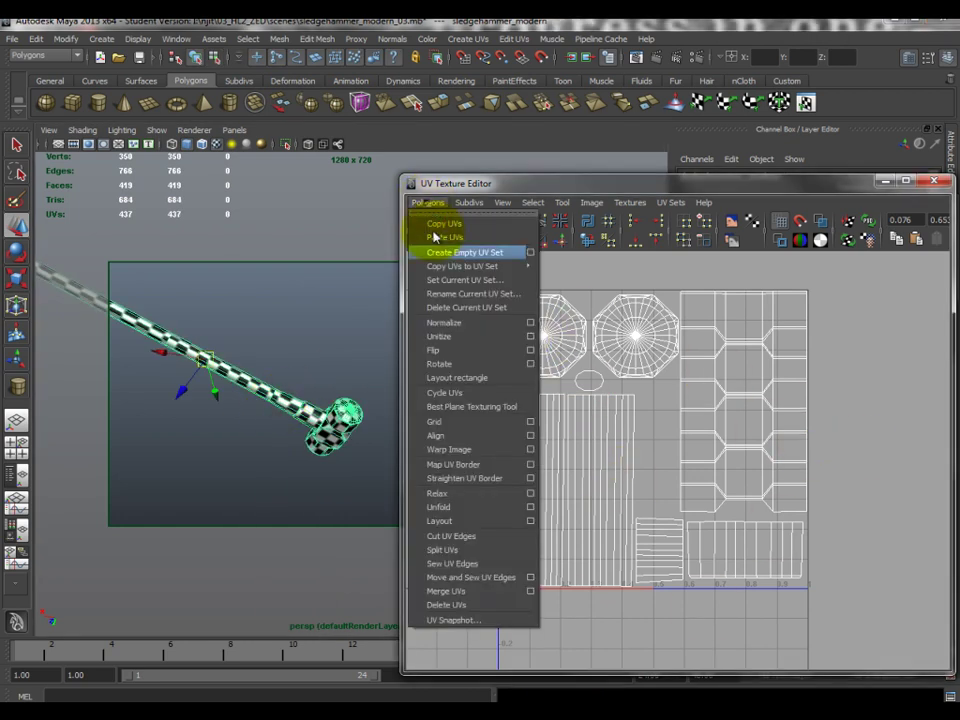
{"action": "left_click", "coordinate": [455, 621]}
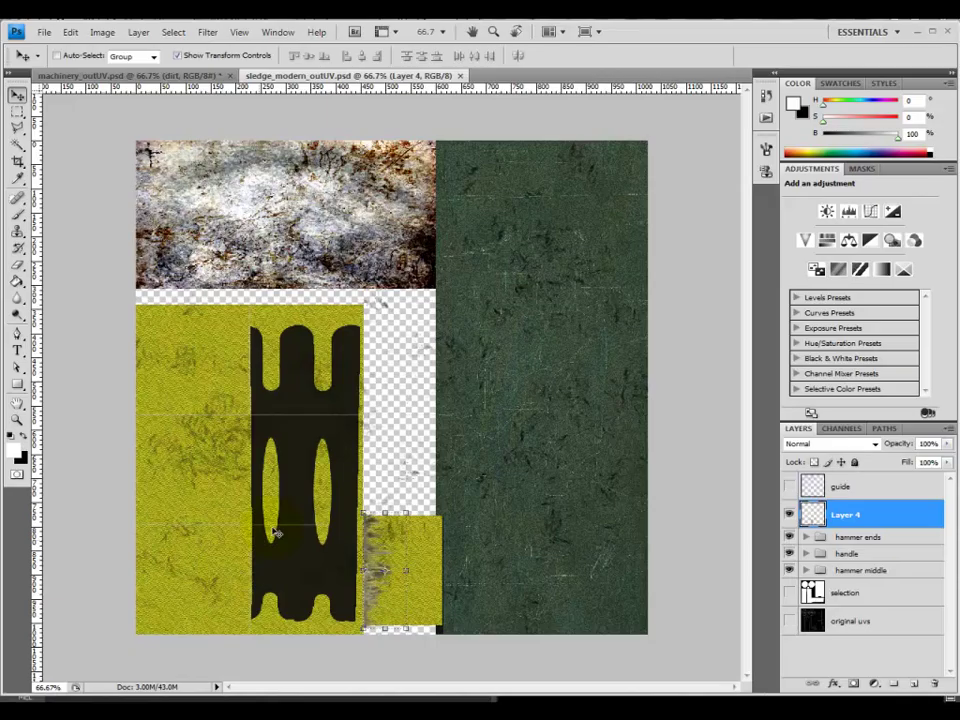
Switch to Photoshop and turn the guide layer on and off to compare the UV wireframe with the sledgehammer texture
{"action": "left_click", "coordinate": [789, 487]}
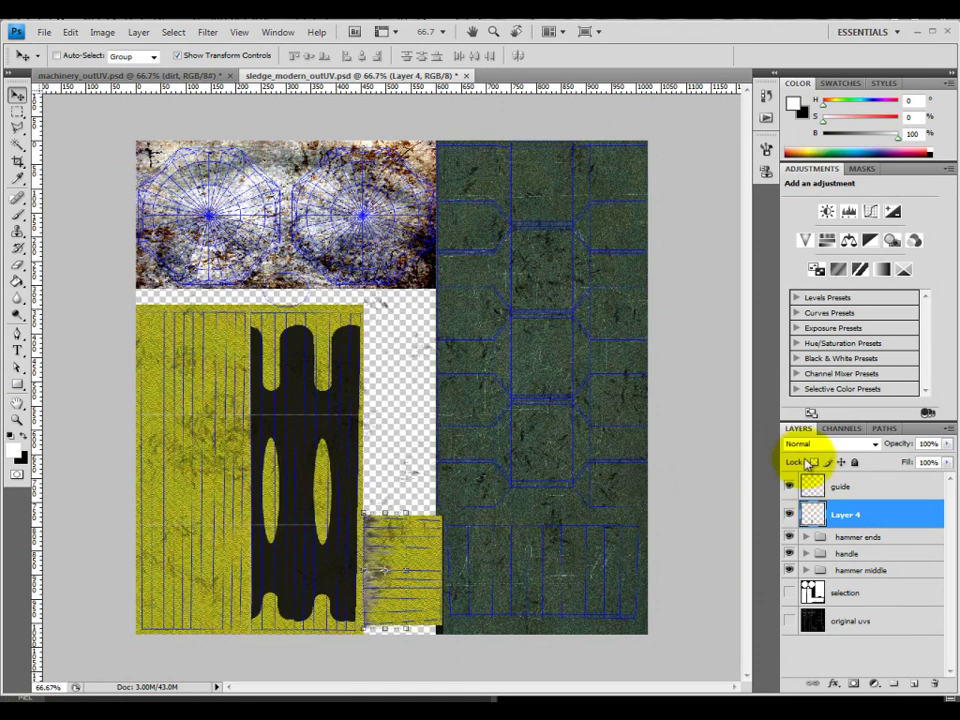
{"action": "left_click", "coordinate": [790, 487]}
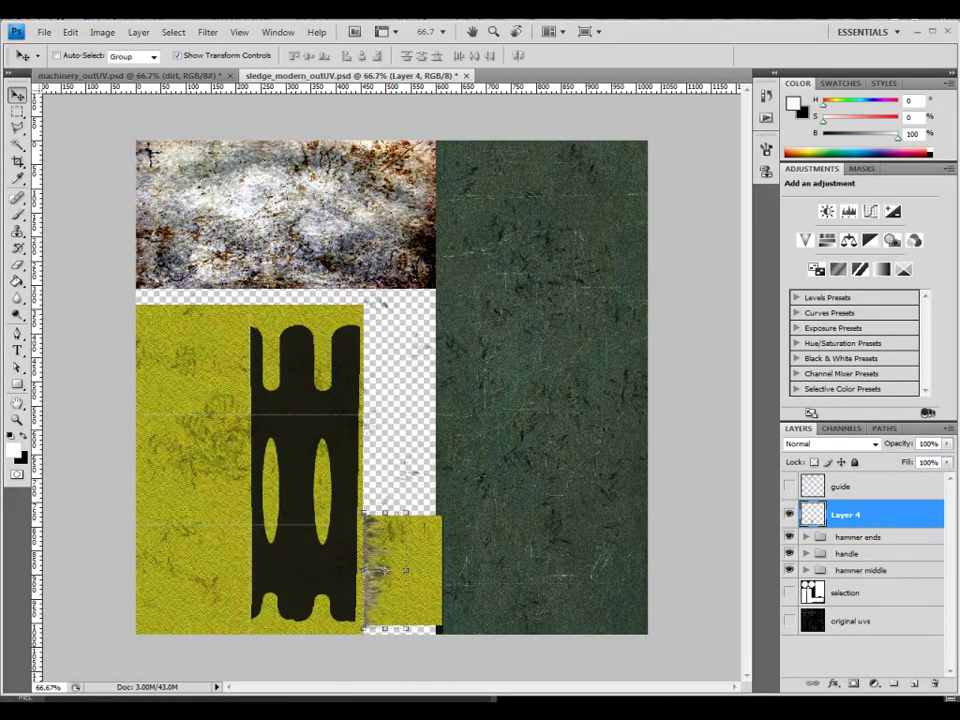
{"action": "left_click", "coordinate": [407, 672]}
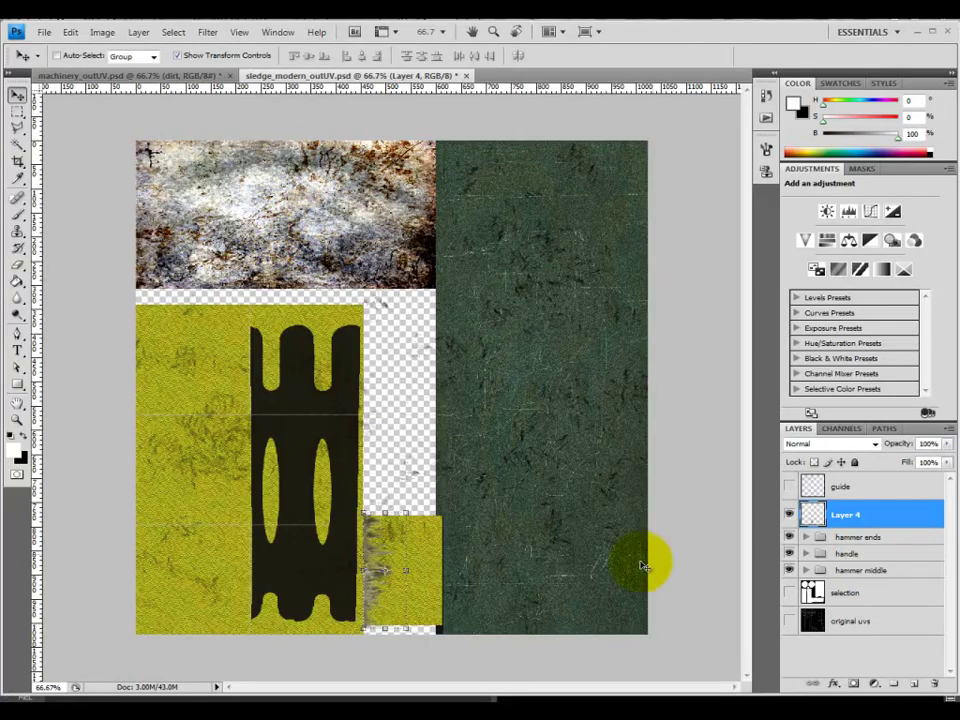
Expand the hammer ends group and select its Base layer
{"action": "left_click", "coordinate": [830, 537]}
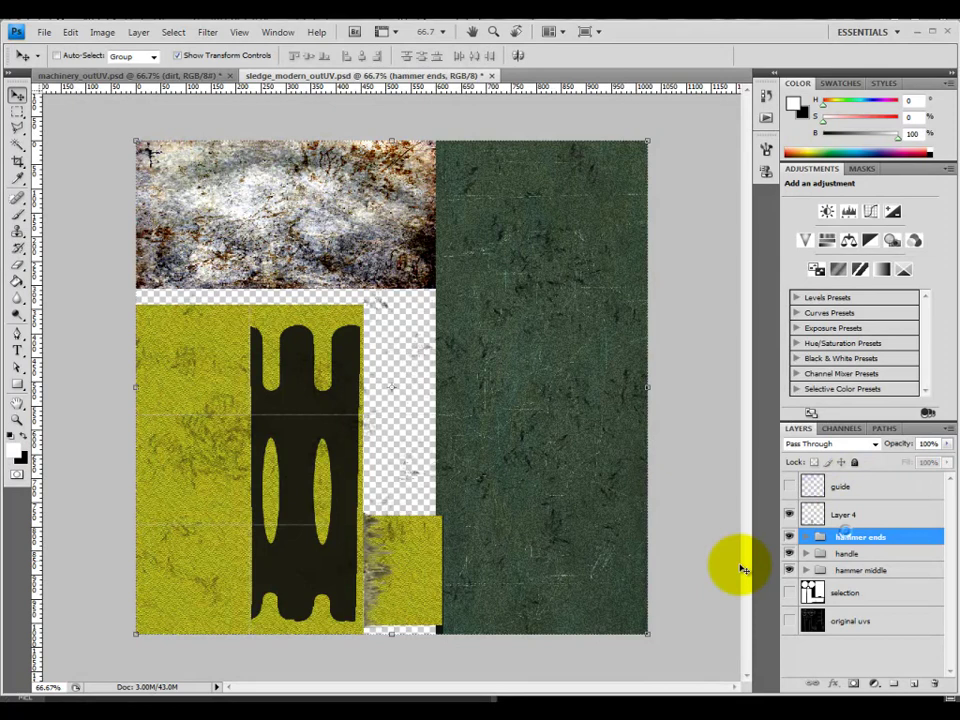
{"action": "left_click", "coordinate": [806, 537]}
{"action": "scroll", "coordinate": [870, 595], "scroll_direction": "down", "scroll_amount": 4}
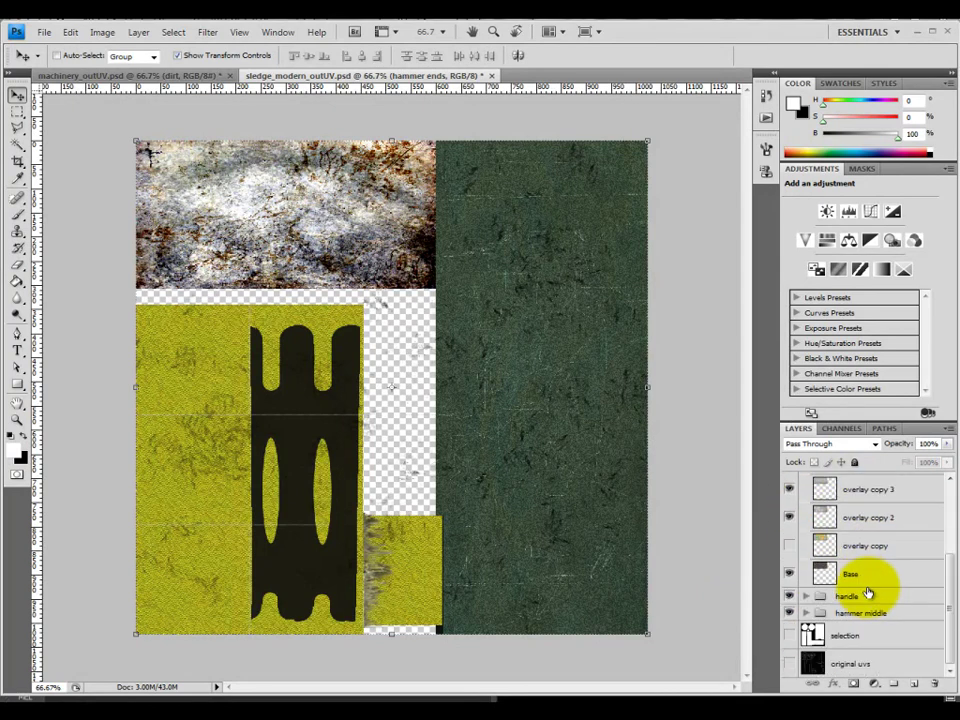
{"action": "left_click", "coordinate": [852, 574]}
{"action": "key", "text": "r"}
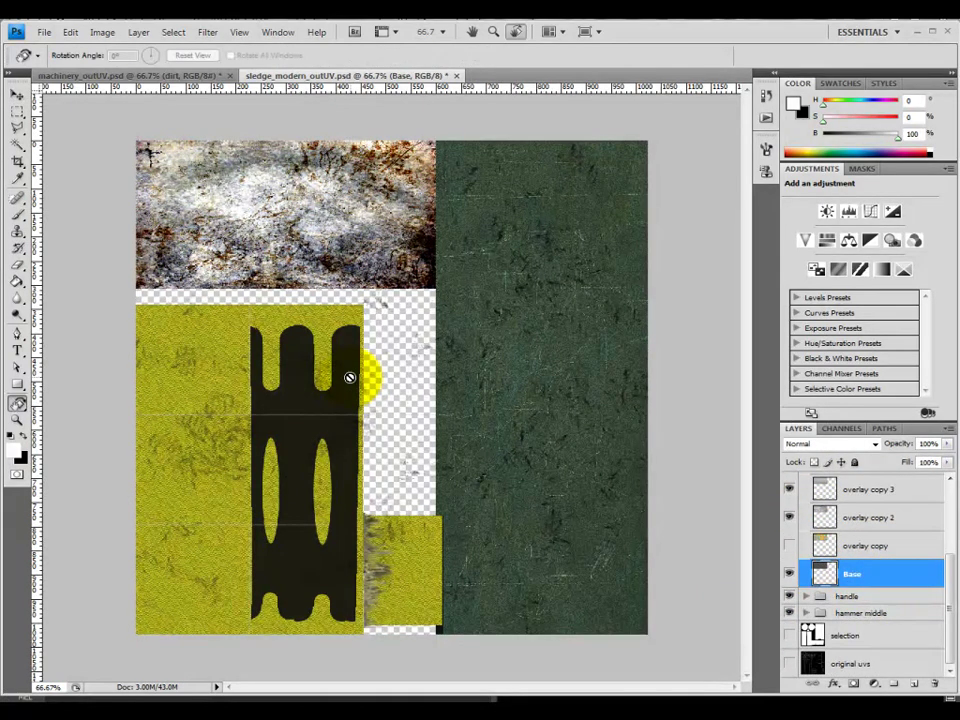
Show the guide layer over the texture and return to the Base layer in the layer list
{"action": "scroll", "coordinate": [858, 519], "scroll_direction": "up", "scroll_amount": 5}
{"action": "left_click", "coordinate": [789, 487]}
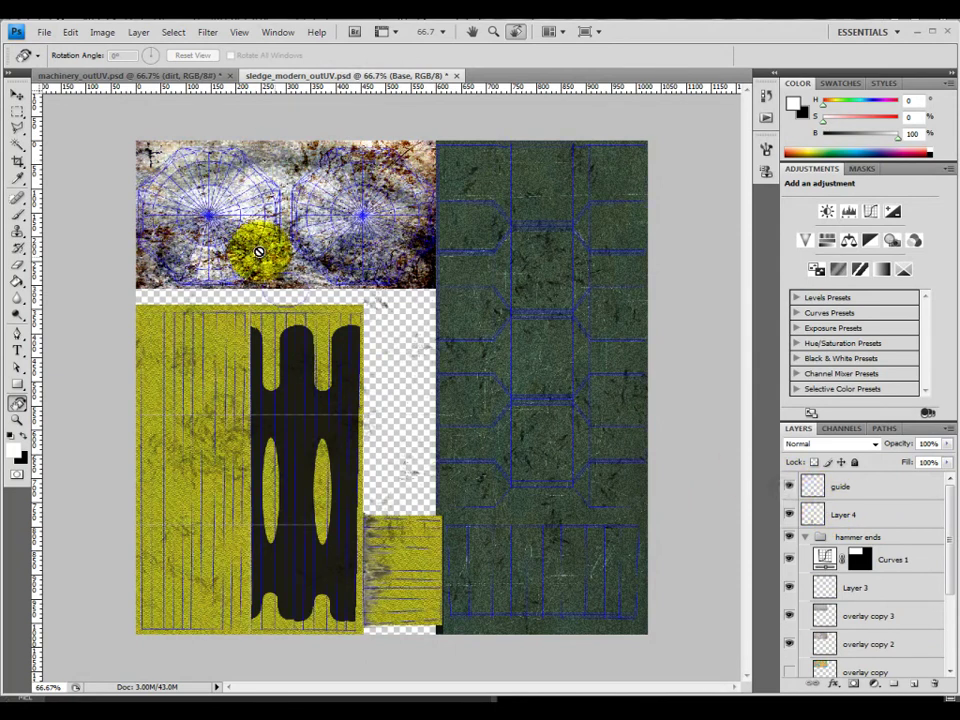
{"action": "scroll", "coordinate": [789, 489], "scroll_direction": "down", "scroll_amount": 5}
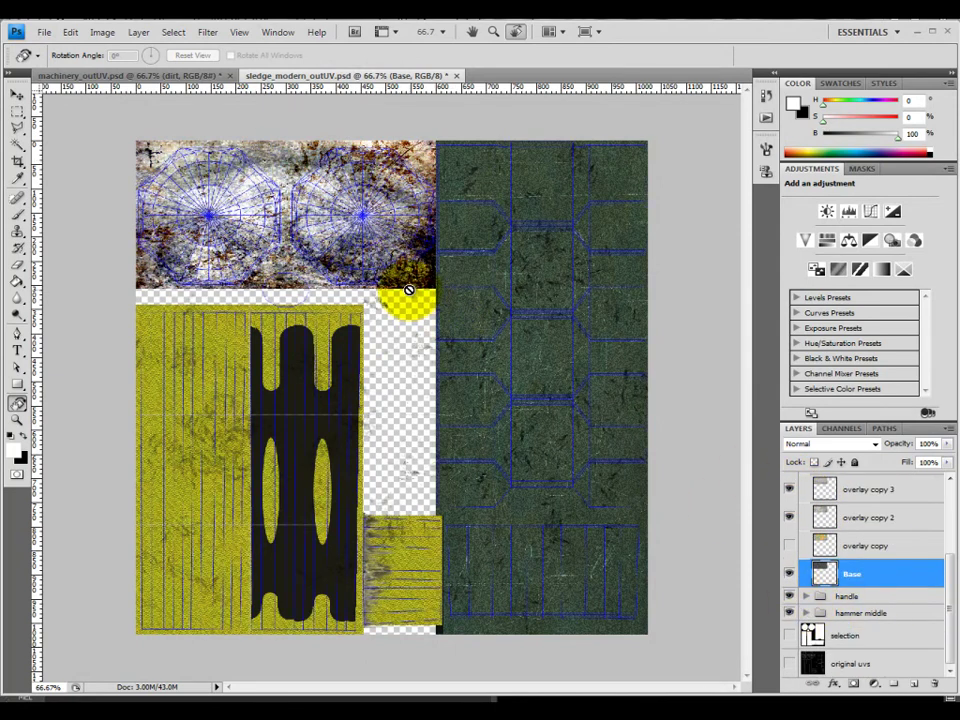
Try scaling the Base layer to 79.5% width and 67.9% height and rotating it 40 degrees
{"action": "left_click", "coordinate": [17, 94]}
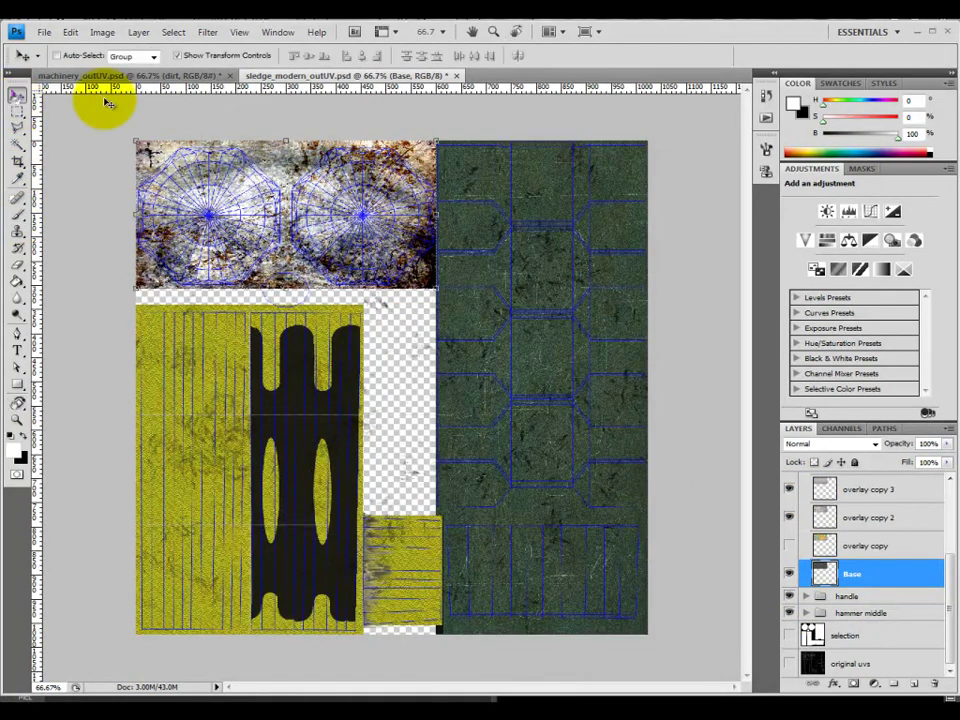
{"action": "left_click_drag", "start_coordinate": [436, 141], "coordinate": [233, 168], "text": "shift"}
{"action": "left_click_drag", "start_coordinate": [200, 108], "coordinate": [214, 136], "text": "shift"}
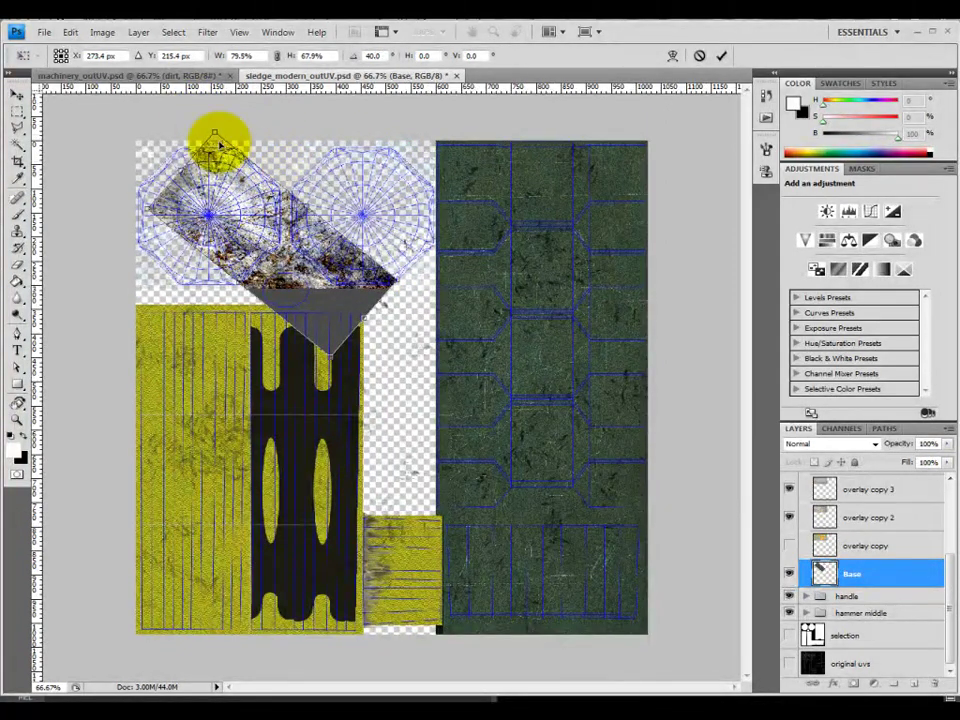
Check the document's History, cancel the Base layer transform, and collapse the History display
{"action": "left_click", "coordinate": [278, 34]}
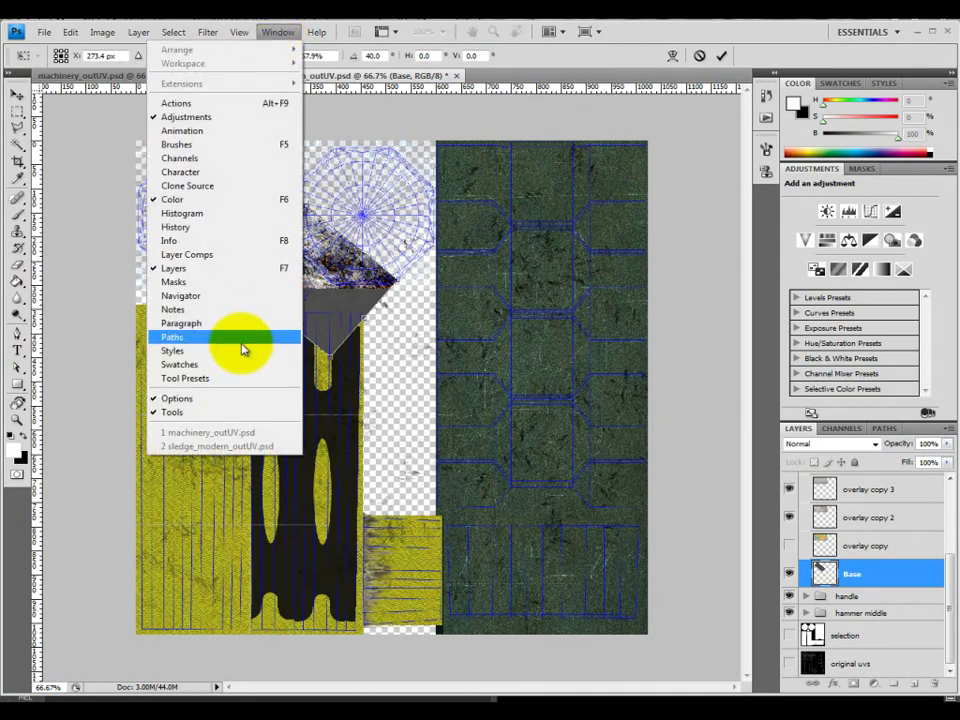
{"action": "left_click", "coordinate": [200, 227]}
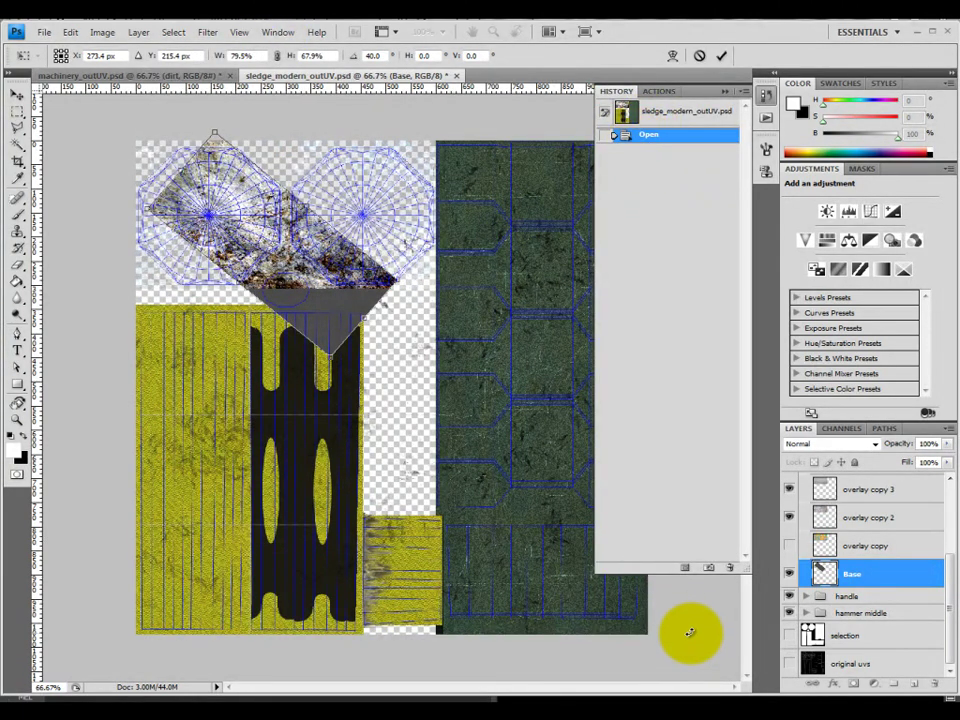
{"action": "key", "text": "Escape"}
{"action": "left_click", "coordinate": [735, 88]}
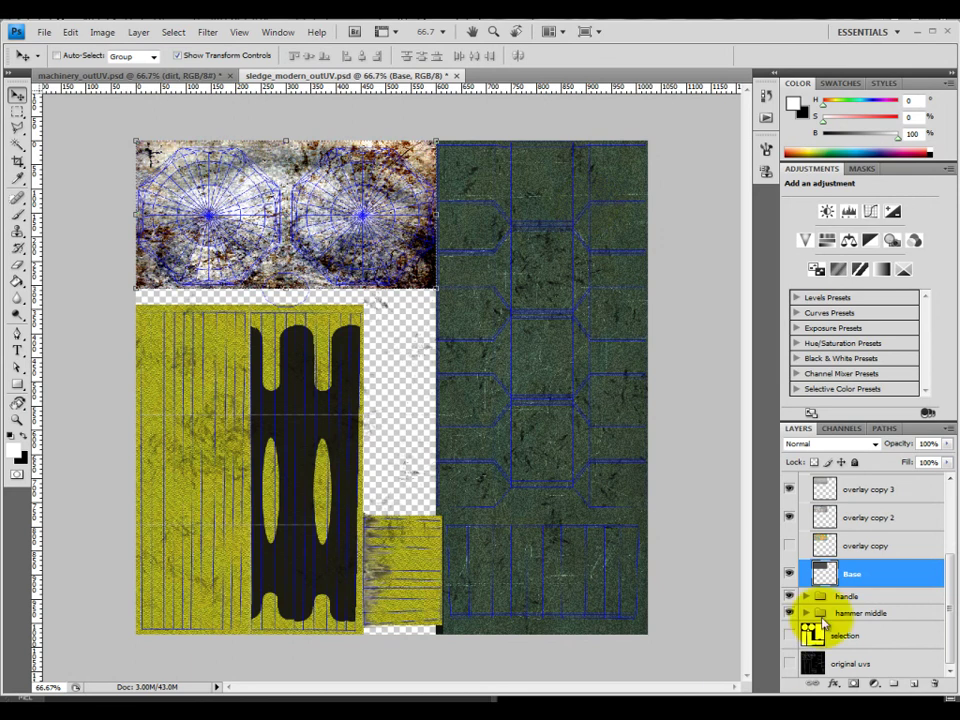
Switch back to the sledgehammer scene in Maya, and open the web browser on the Moodle course files page
{"action": "scroll", "coordinate": [812, 510], "scroll_direction": "up", "scroll_amount": 3}
{"action": "scroll", "coordinate": [823, 615], "scroll_direction": "up", "scroll_amount": 1}
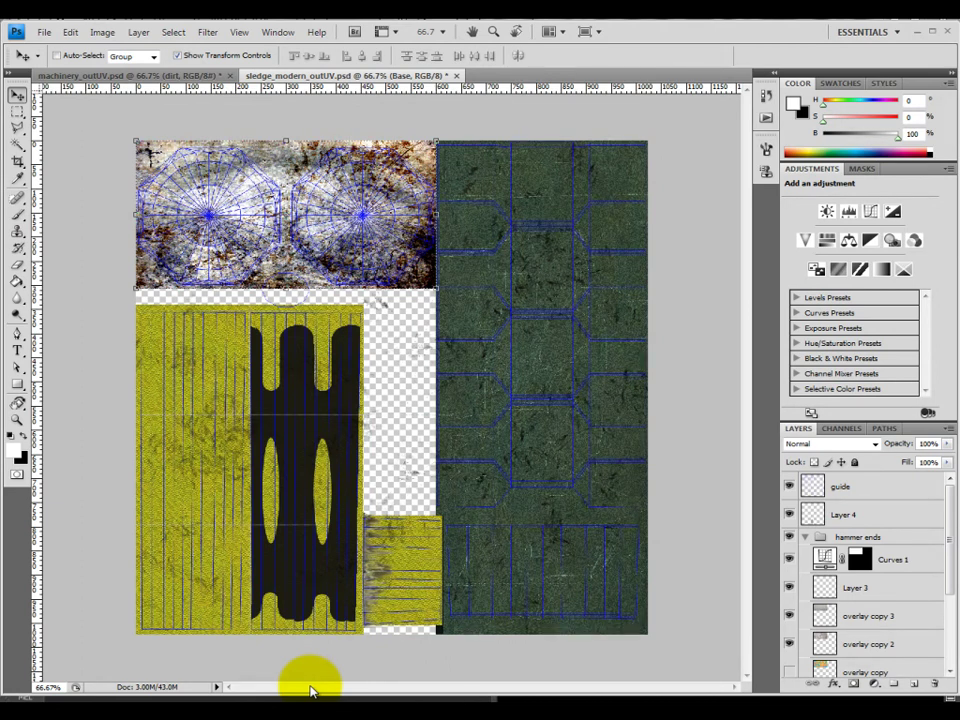
{"action": "mouse_move", "coordinate": [315, 698]}
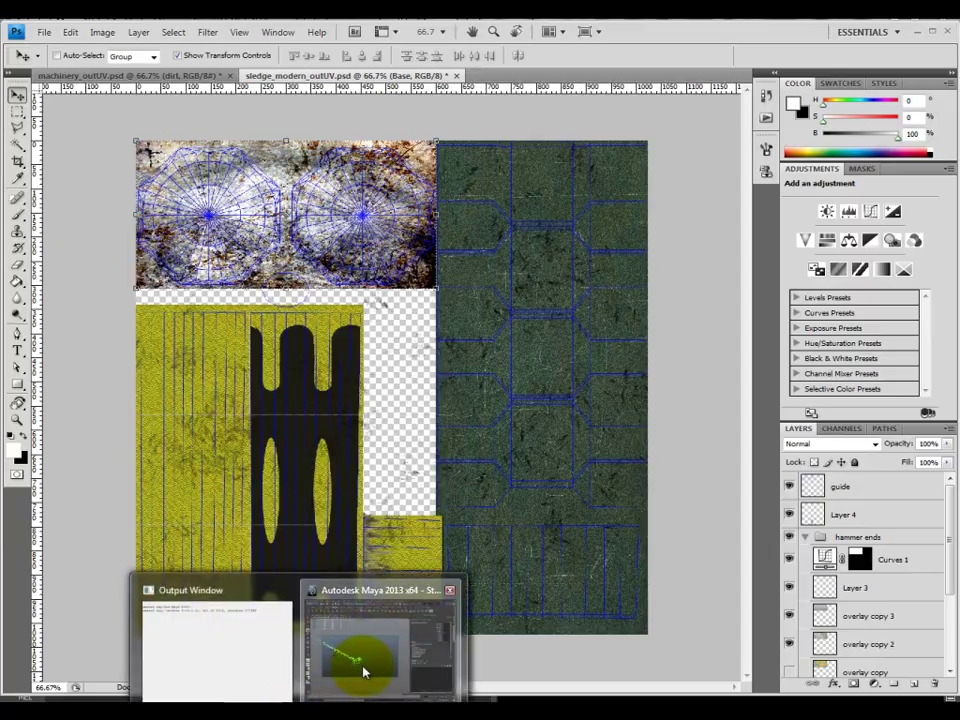
{"action": "left_click", "coordinate": [364, 643]}
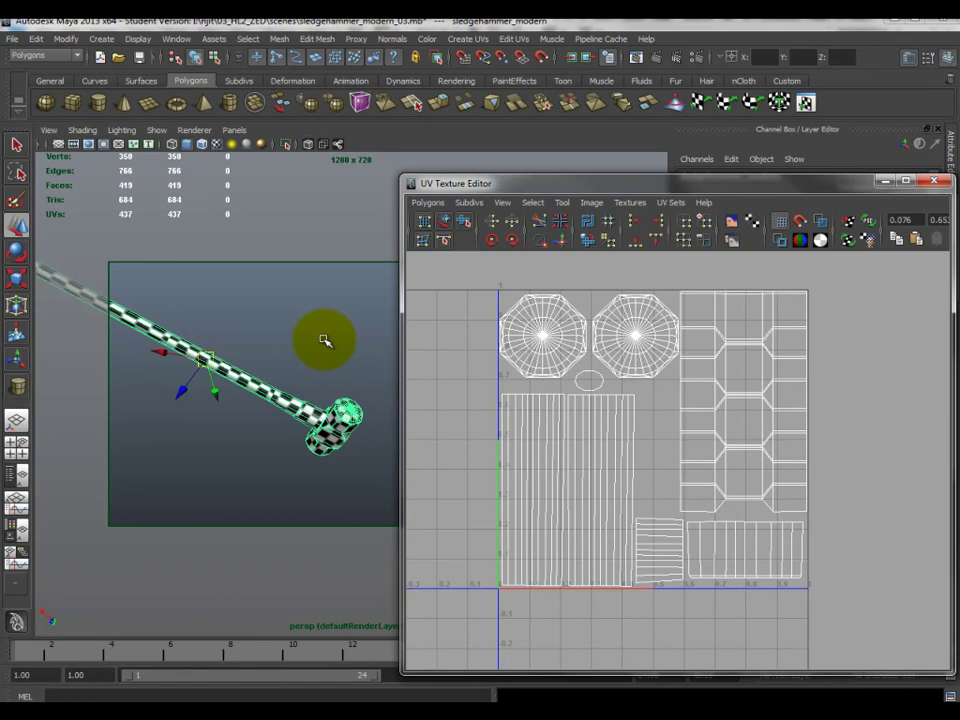
{"action": "left_click", "coordinate": [168, 712]}
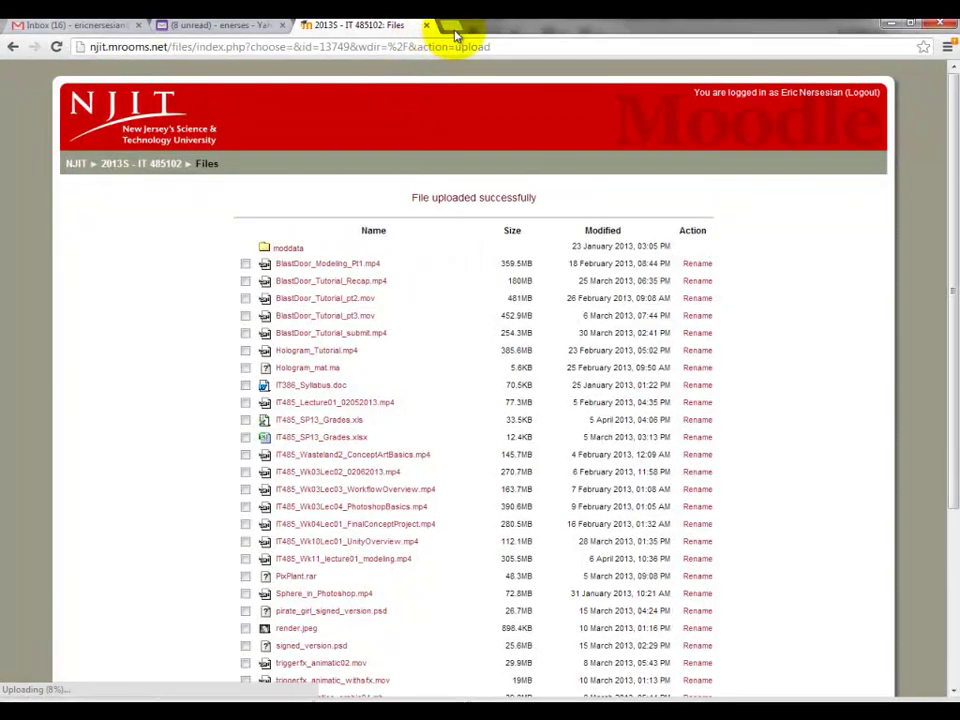
Open the Filter Forge website in a new browser tab and go to its Filter Library
{"action": "left_click", "coordinate": [450, 27]}
{"action": "type", "text": "filter"}
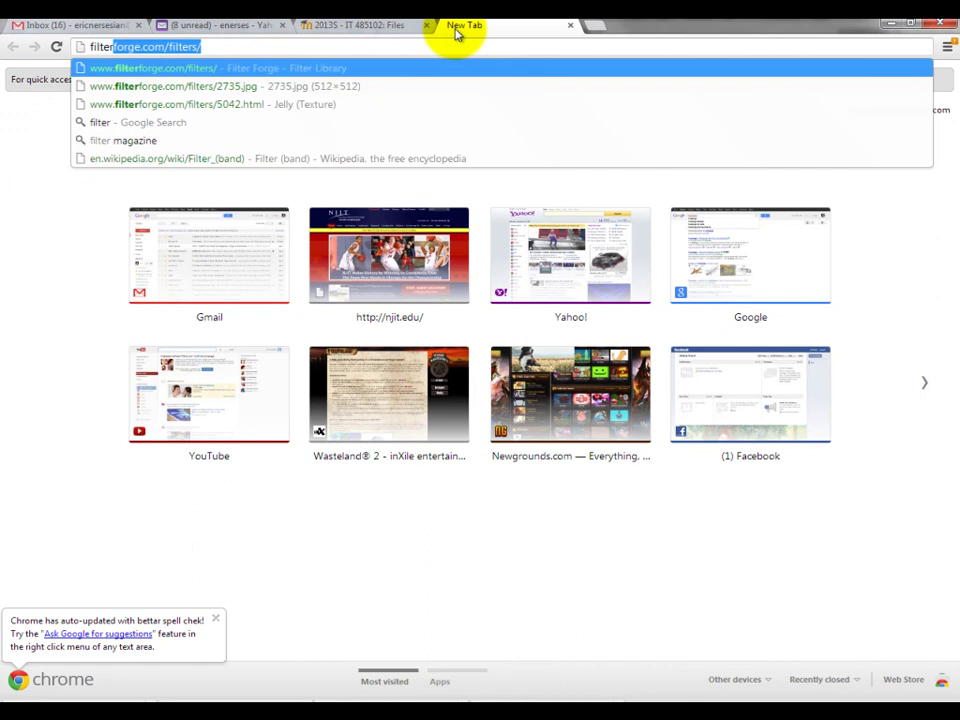
{"action": "key", "text": "Return"}
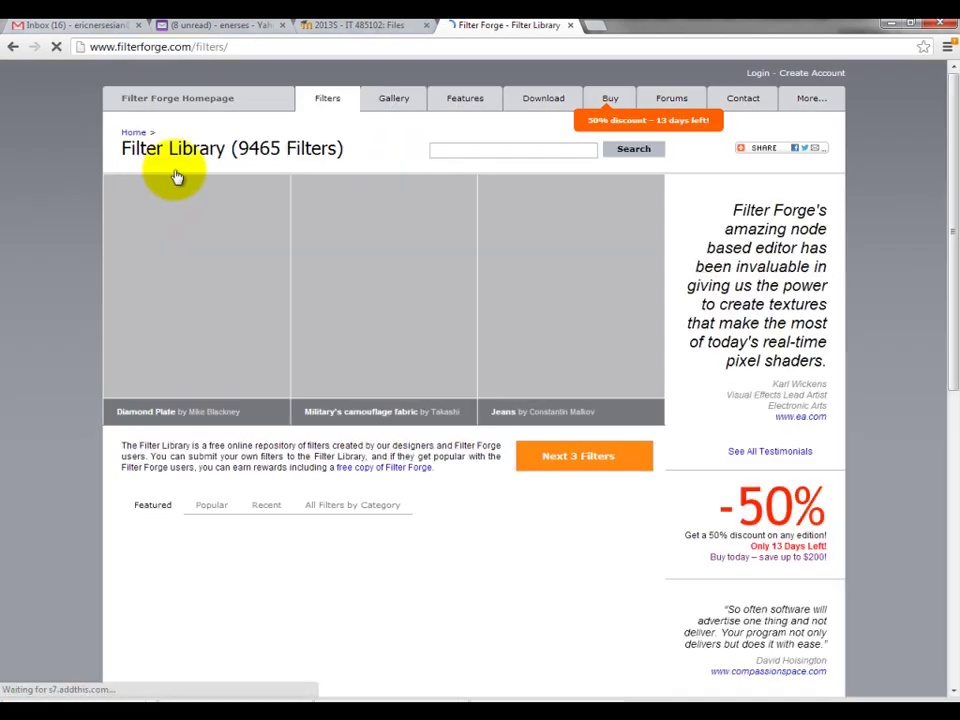
{"action": "left_click", "coordinate": [166, 108]}
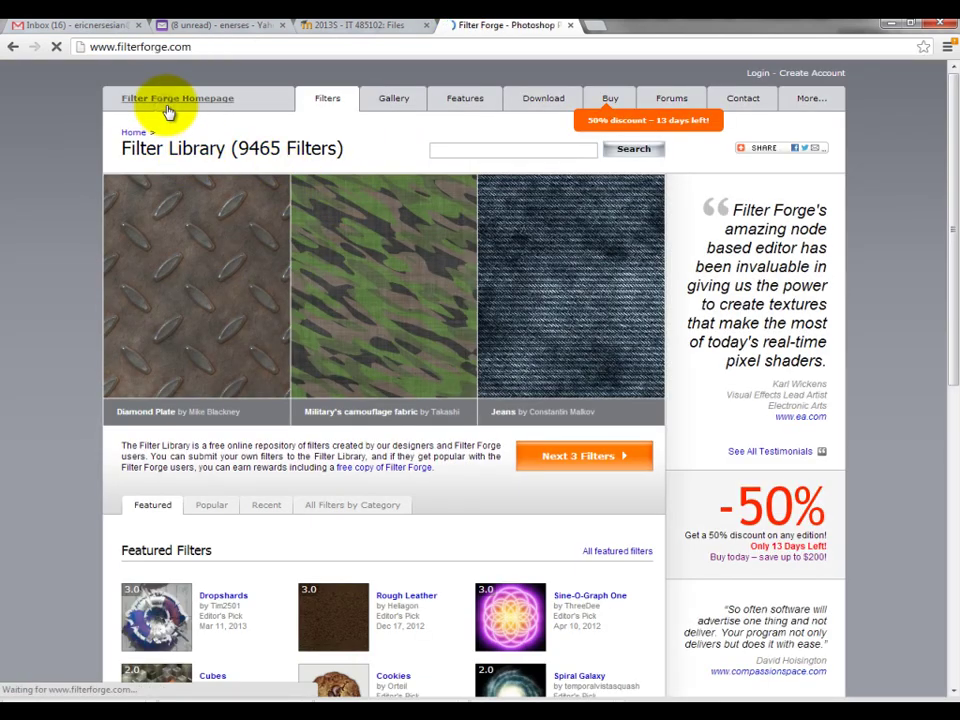
{"action": "left_click", "coordinate": [328, 100]}
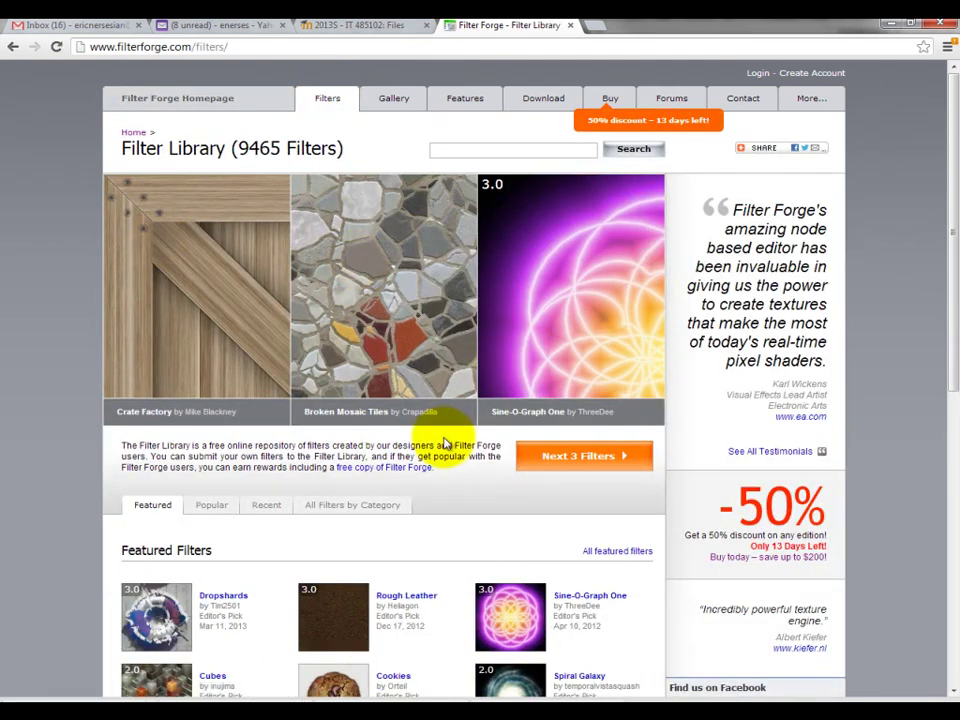
Search the Filter Library for "rust" and open the Super rust texture from the results
{"action": "left_click", "coordinate": [453, 151]}
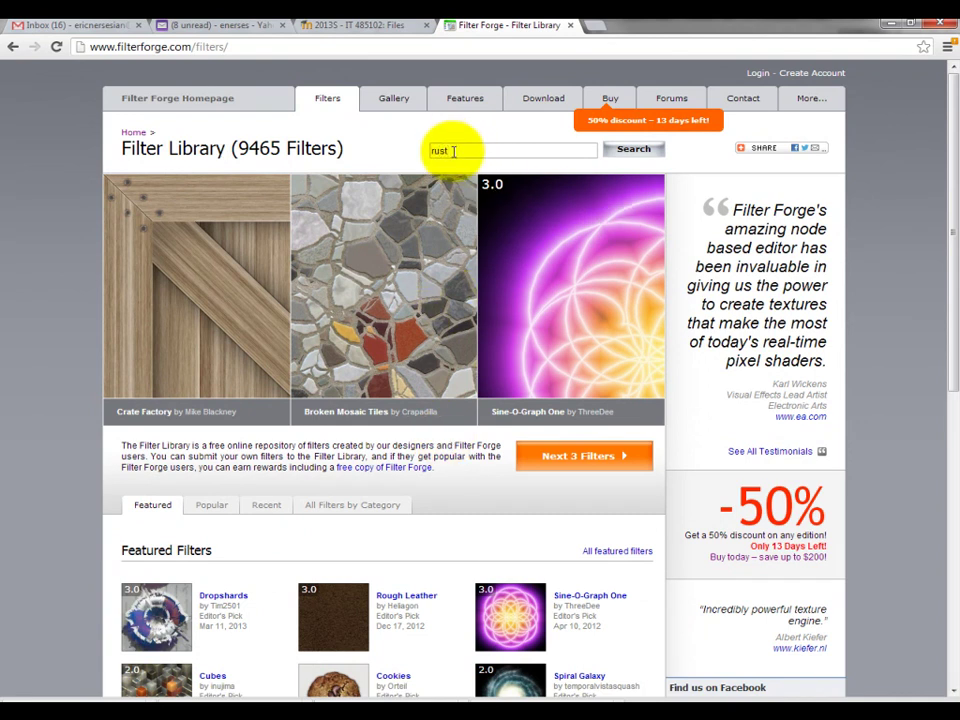
{"action": "left_click", "coordinate": [629, 150]}
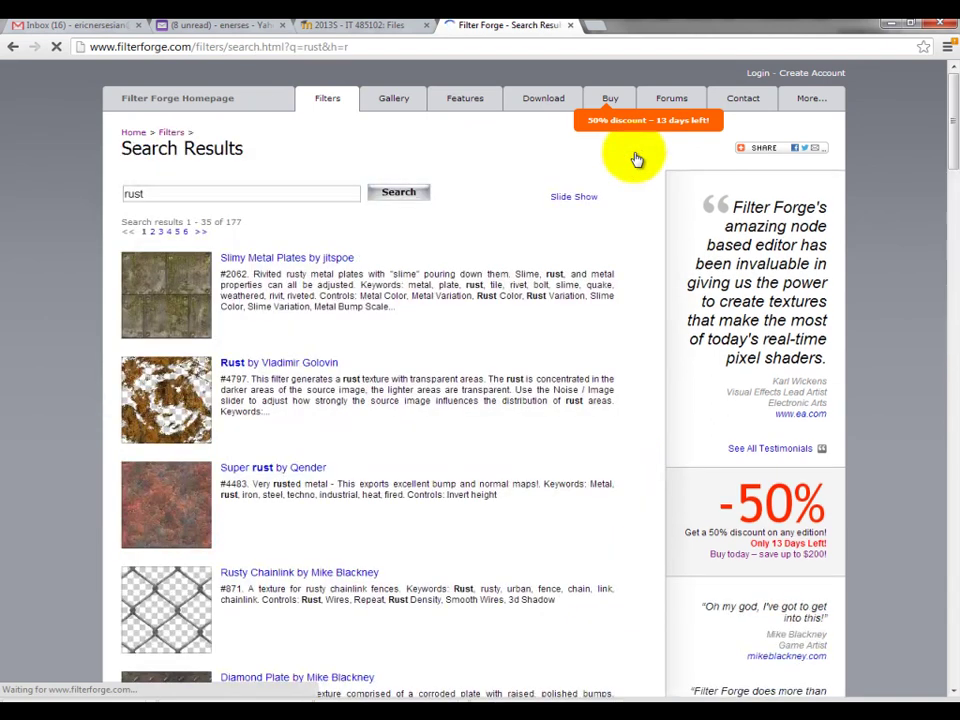
{"action": "scroll", "coordinate": [310, 317], "scroll_direction": "down", "scroll_amount": 1}
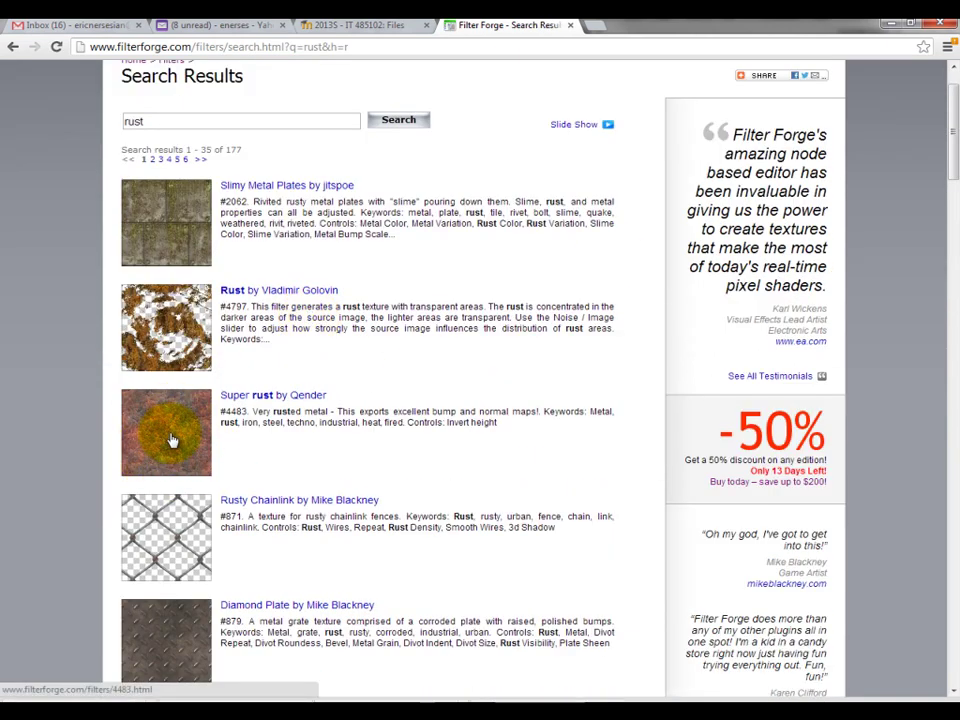
{"action": "left_click", "coordinate": [253, 396]}
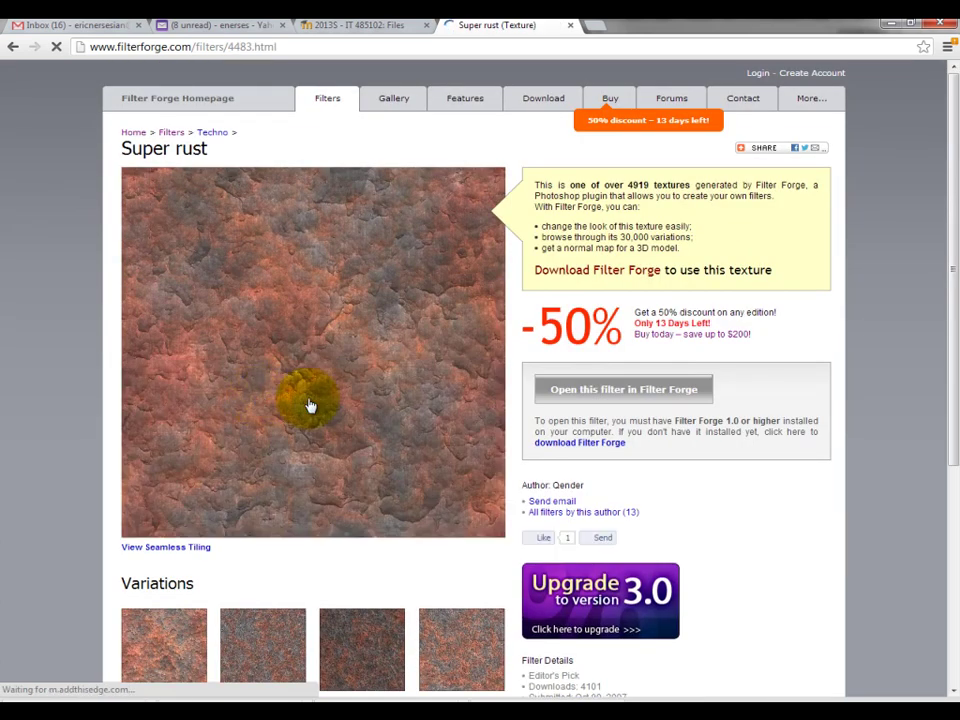
Examine the Super rust variations and texture maps, previewing Variation 6 and its seamless tiling before returning to the texture's page
{"action": "scroll", "coordinate": [321, 340], "scroll_direction": "down", "scroll_amount": 3}
{"action": "right_click", "coordinate": [321, 338]}
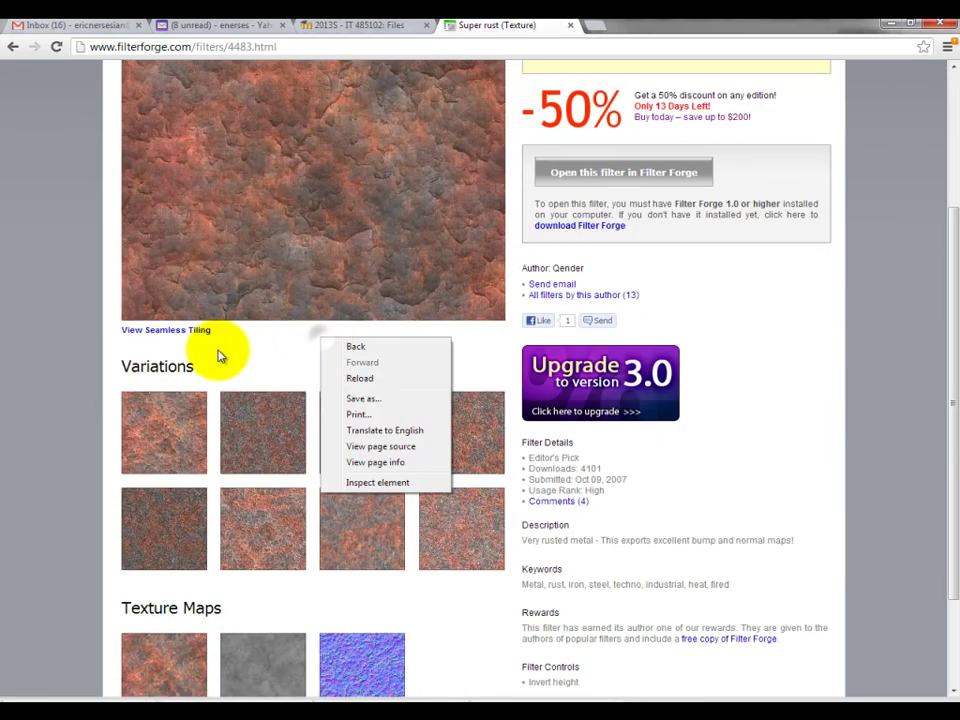
{"action": "scroll", "coordinate": [230, 348], "scroll_direction": "down", "scroll_amount": 3}
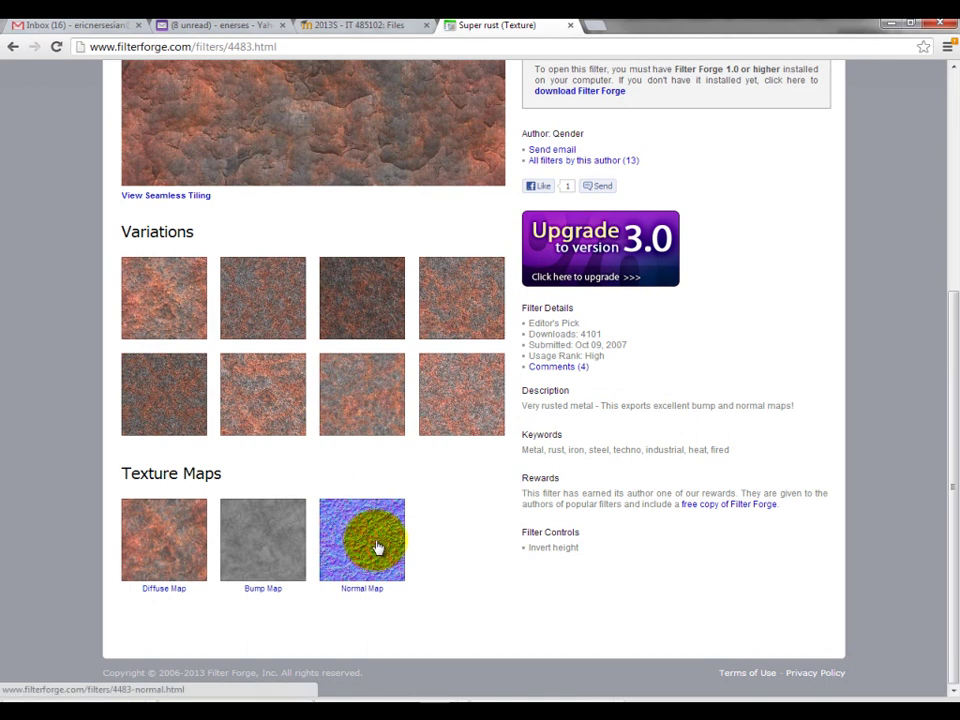
{"action": "scroll", "coordinate": [377, 545], "scroll_direction": "up", "scroll_amount": 1}
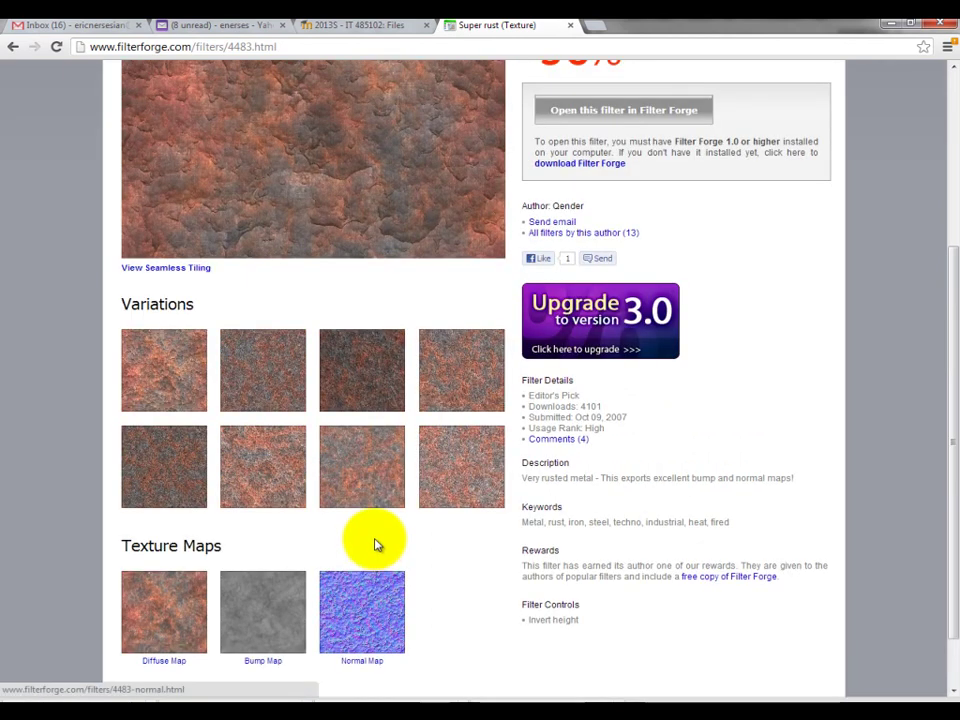
{"action": "left_click", "coordinate": [280, 471]}
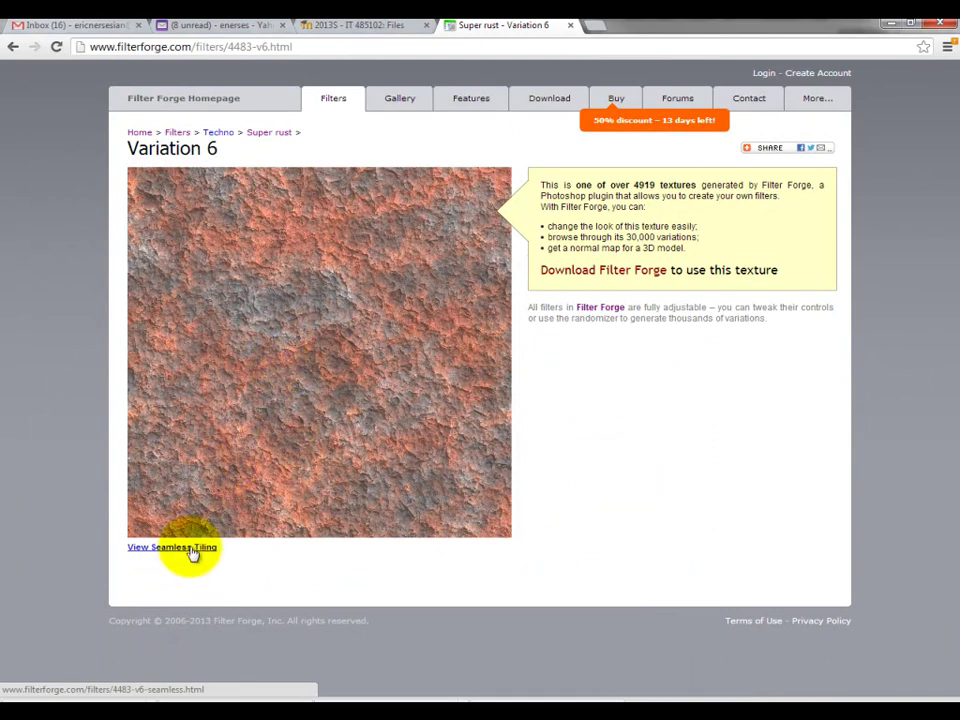
{"action": "left_click", "coordinate": [193, 550]}
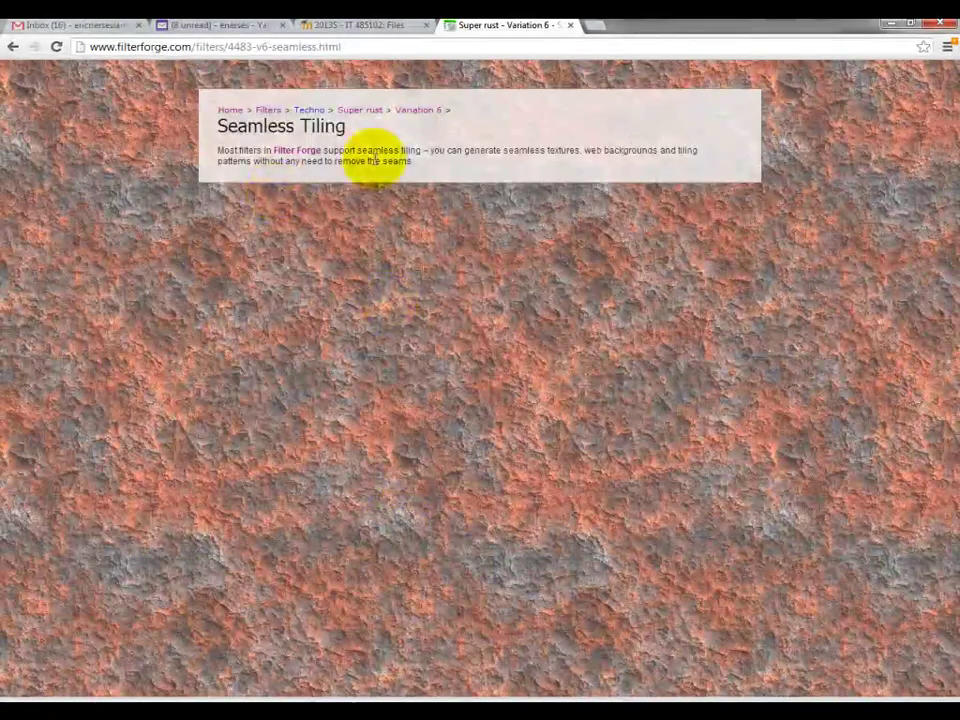
{"action": "left_click", "coordinate": [12, 46]}
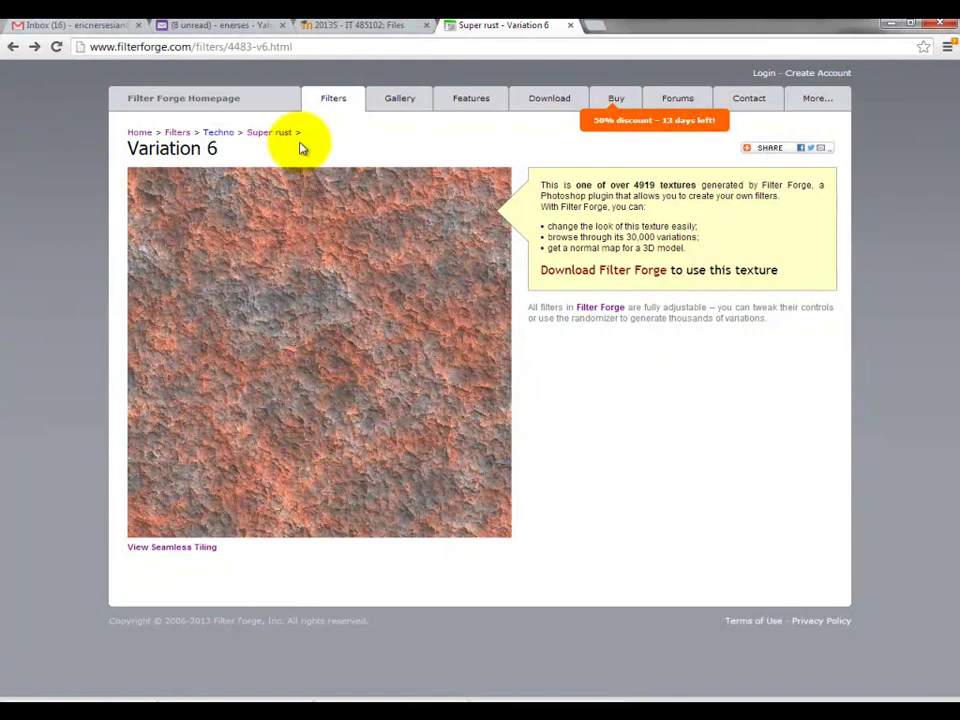
{"action": "left_click", "coordinate": [13, 47]}
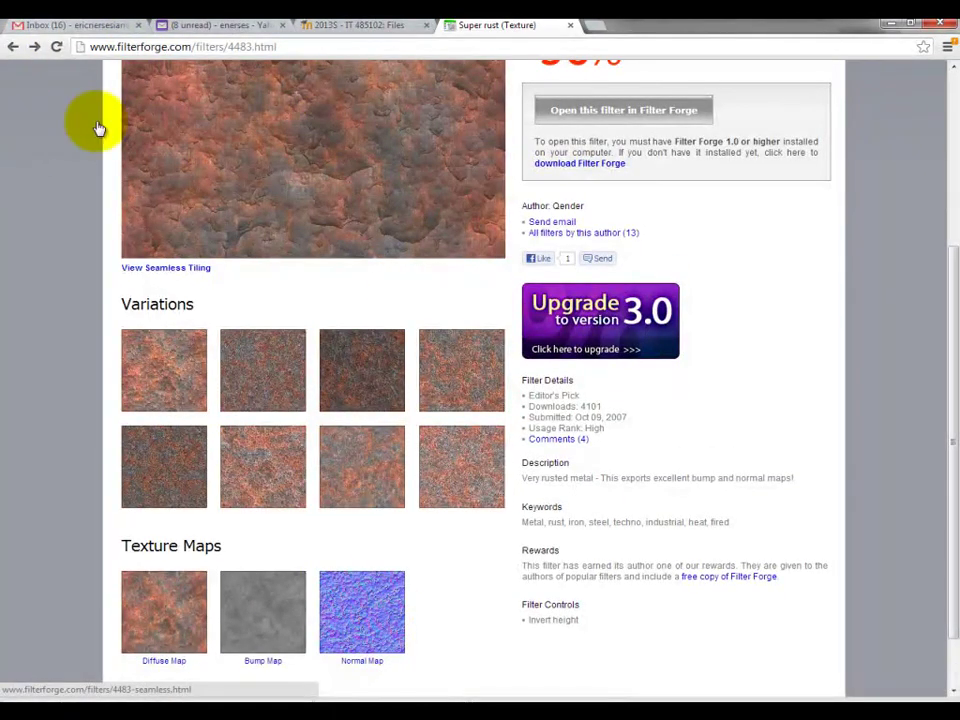
Leave the browser and switch to Maya to view the sledgehammer's UV layout
{"action": "left_click", "coordinate": [890, 22]}
{"action": "mouse_move", "coordinate": [400, 712]}
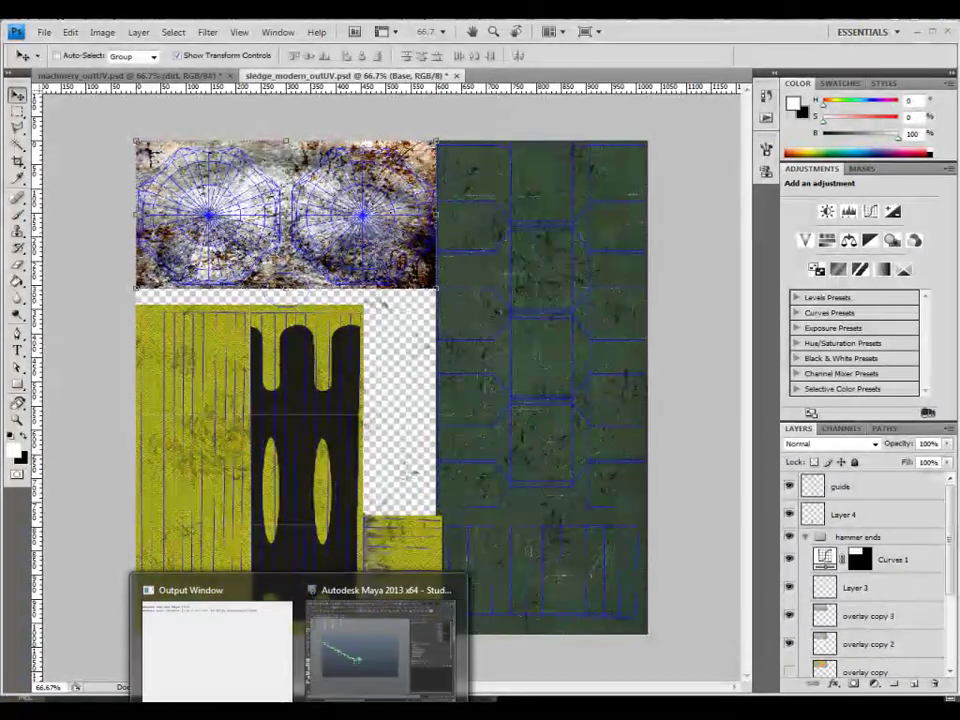
{"action": "left_click", "coordinate": [407, 640]}
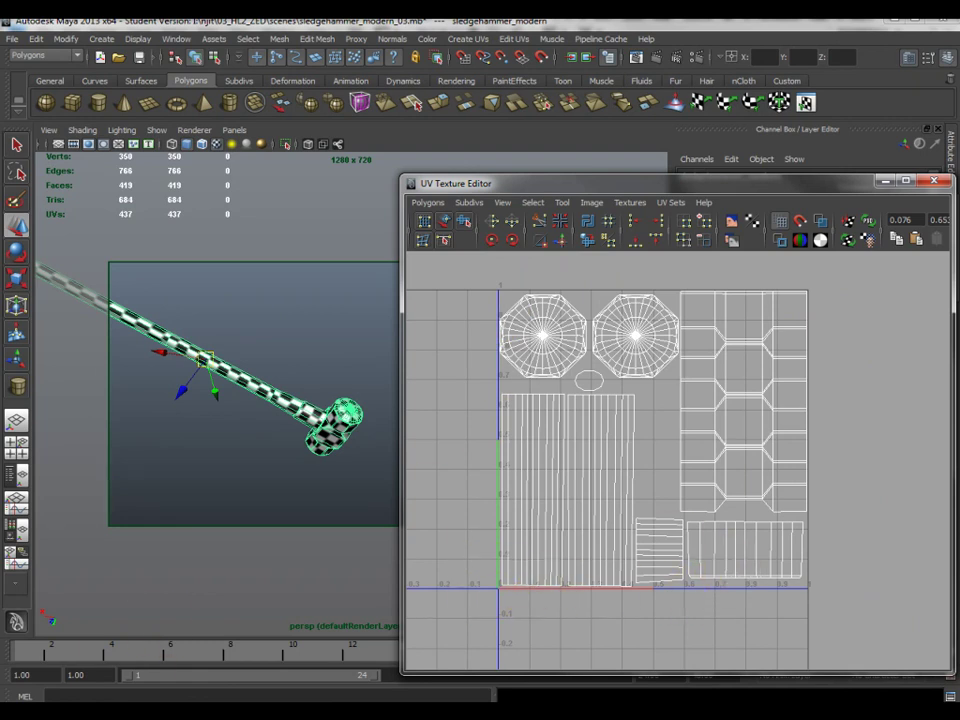
Switch to Photoshop and hide the guide layer over the sledgehammer texture
{"action": "left_click", "coordinate": [148, 710]}
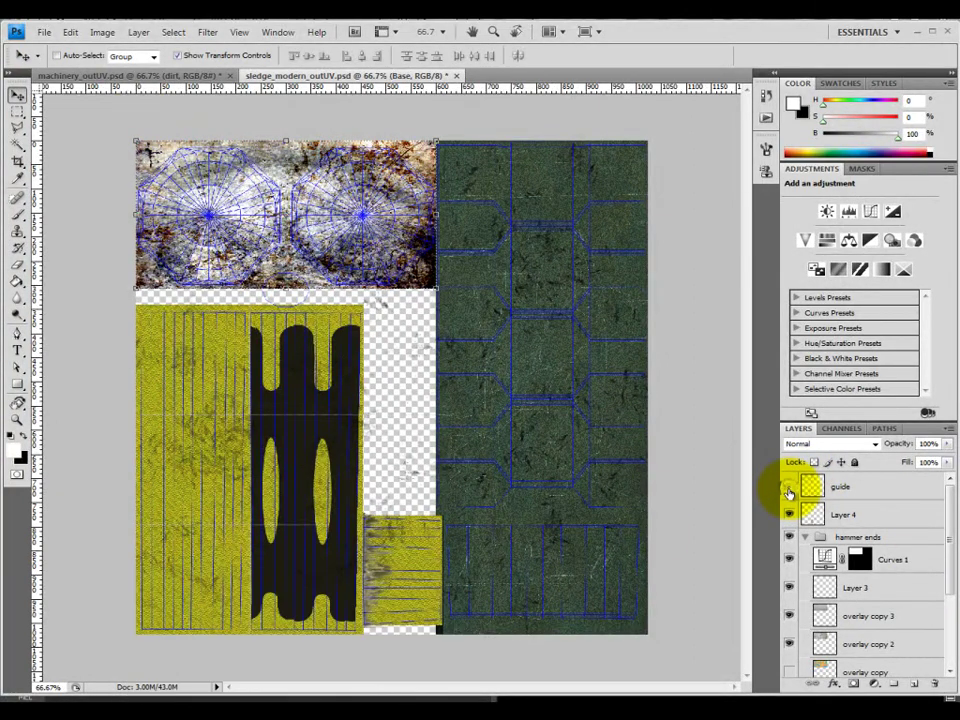
{"action": "left_click", "coordinate": [789, 492]}
{"action": "left_click_drag", "start_coordinate": [305, 90], "coordinate": [268, 523]}
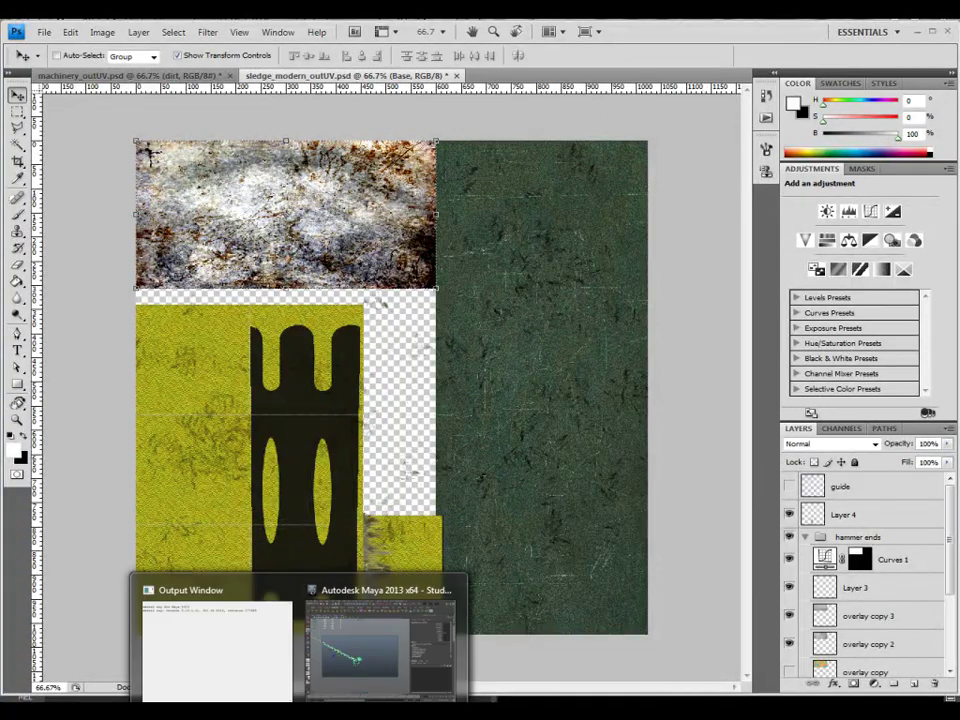
Return to Maya, close the UV Texture Editor, and browse the sledgehammer's nodes in the Attribute Editor
{"action": "left_click", "coordinate": [299, 698]}
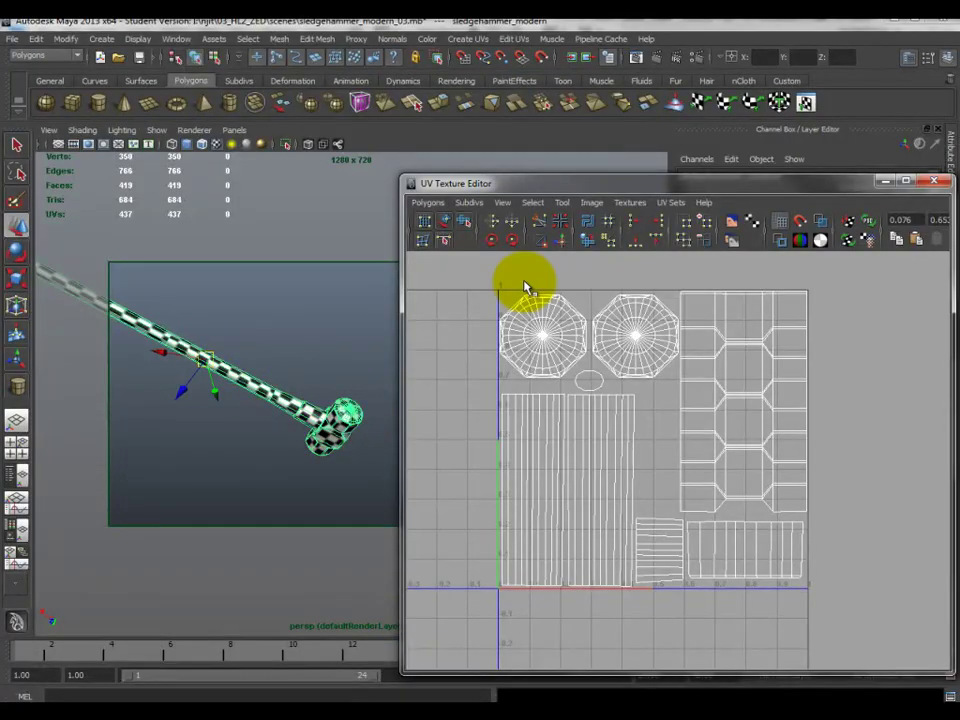
{"action": "left_click", "coordinate": [929, 183]}
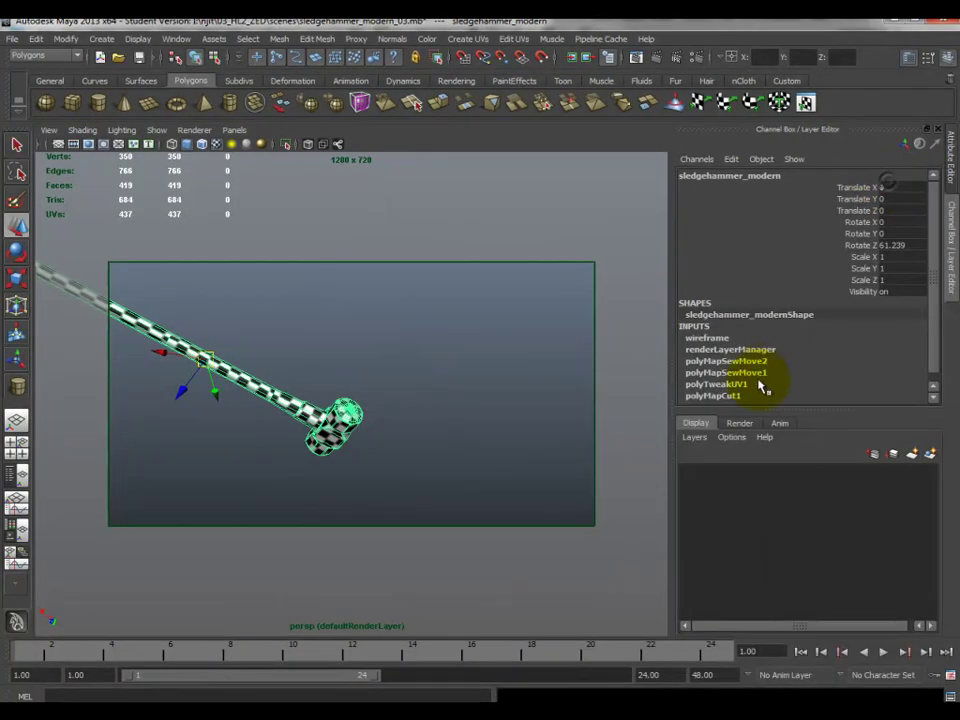
{"action": "left_click", "coordinate": [946, 152]}
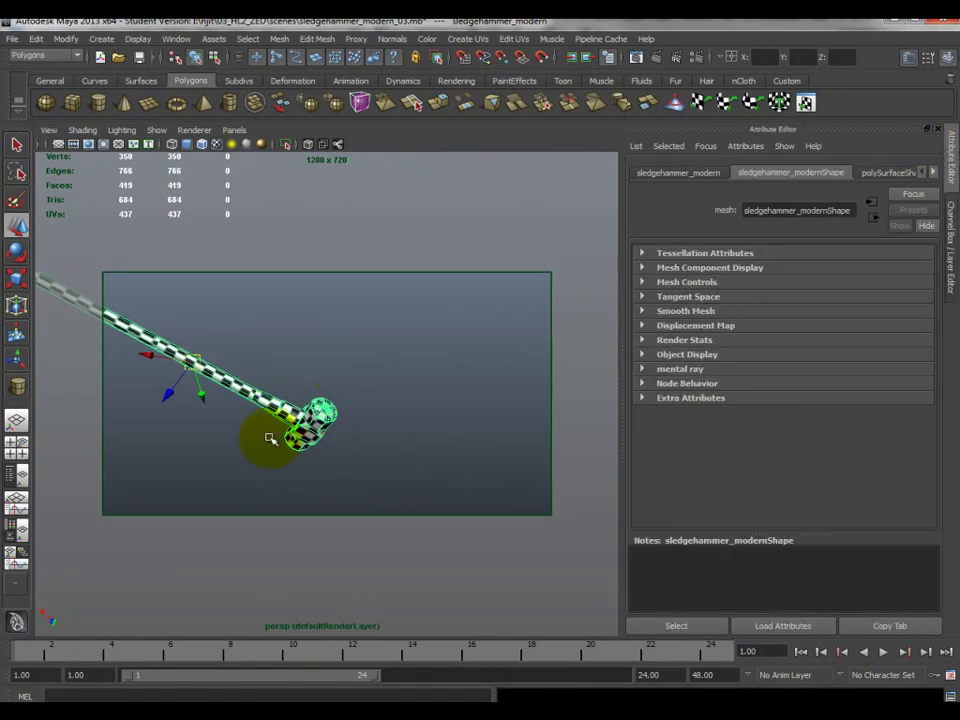
{"action": "left_click", "coordinate": [934, 173]}
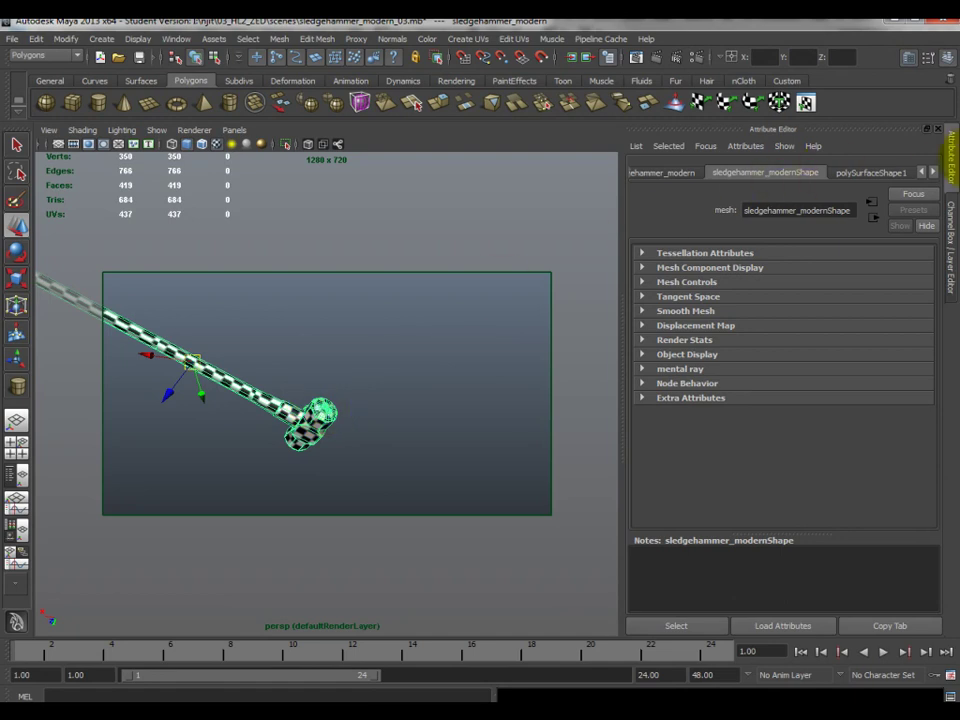
{"action": "left_click", "coordinate": [932, 174]}
{"action": "left_click", "coordinate": [932, 174]}
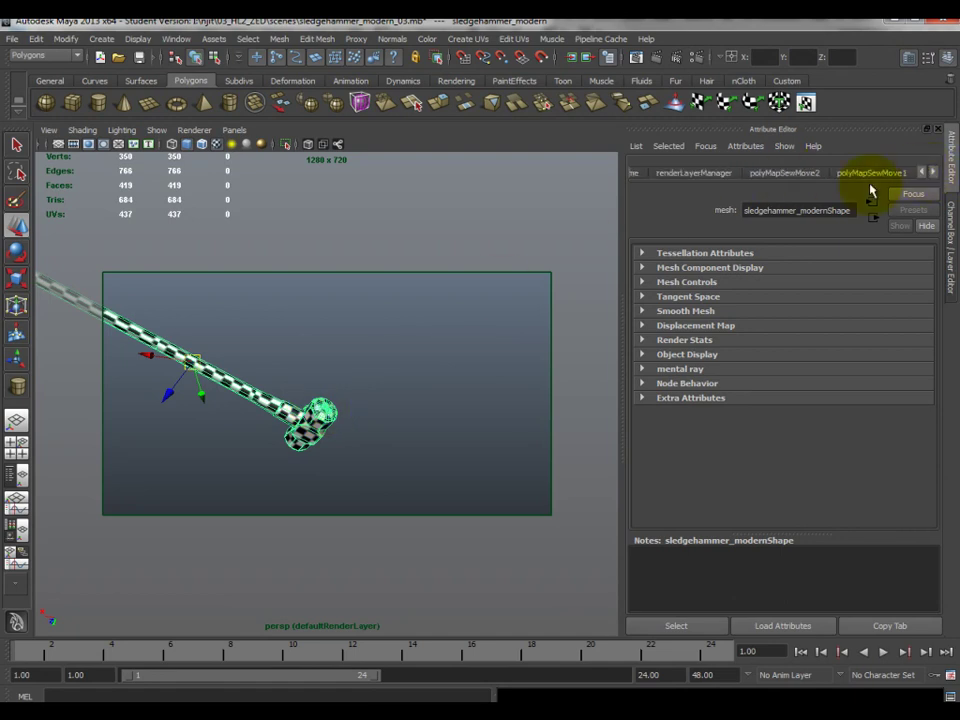
Delete the sledgehammer's construction history and bring up its checkerboard_mat material in the Attribute Editor
{"action": "left_click", "coordinate": [35, 38]}
{"action": "mouse_move", "coordinate": [90, 205]}
{"action": "left_click", "coordinate": [316, 209]}
{"action": "left_click", "coordinate": [358, 366]}
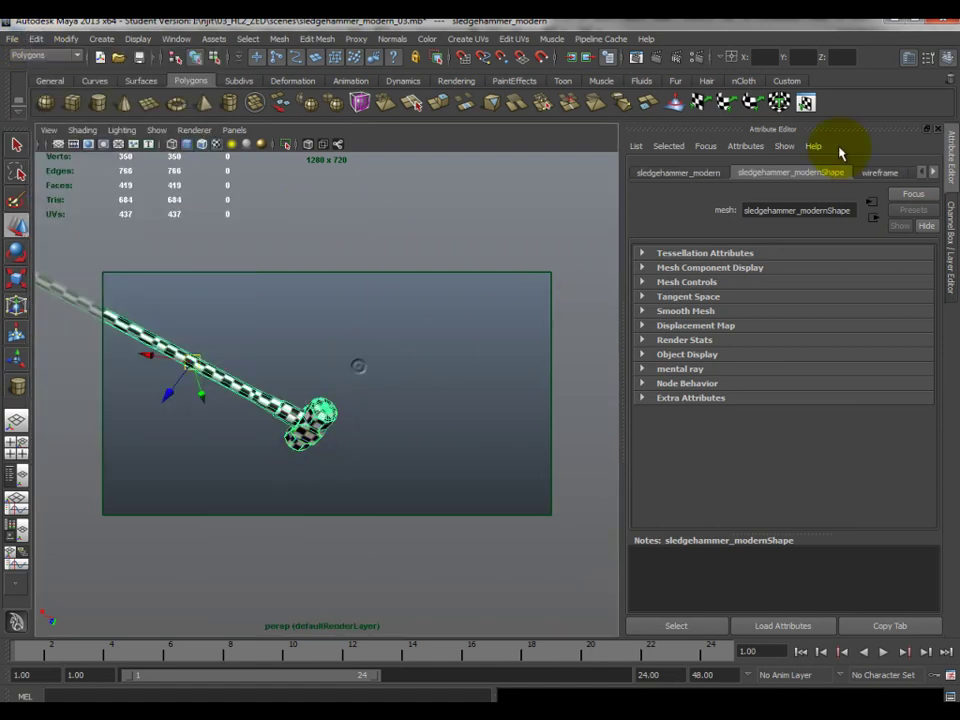
{"action": "left_click", "coordinate": [932, 173]}
{"action": "left_click", "coordinate": [932, 173]}
{"action": "left_click", "coordinate": [932, 173]}
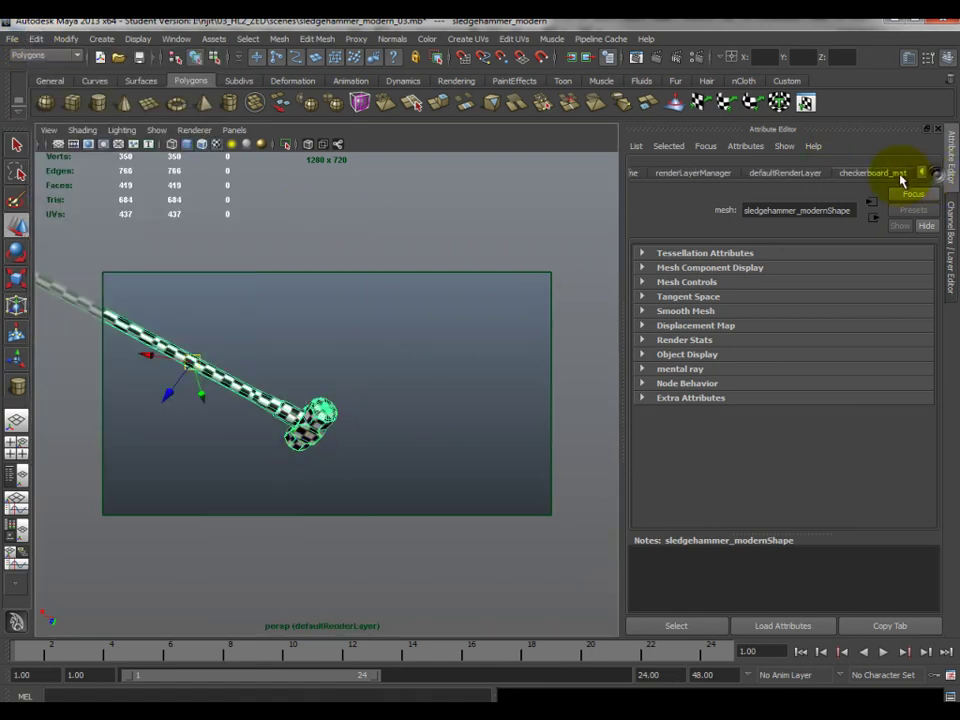
{"action": "left_click", "coordinate": [900, 174]}
Assign the existing texture_mat material to the sledgehammer and open that material's attributes
{"action": "right_click_drag", "start_coordinate": [310, 421], "coordinate": [430, 683]}
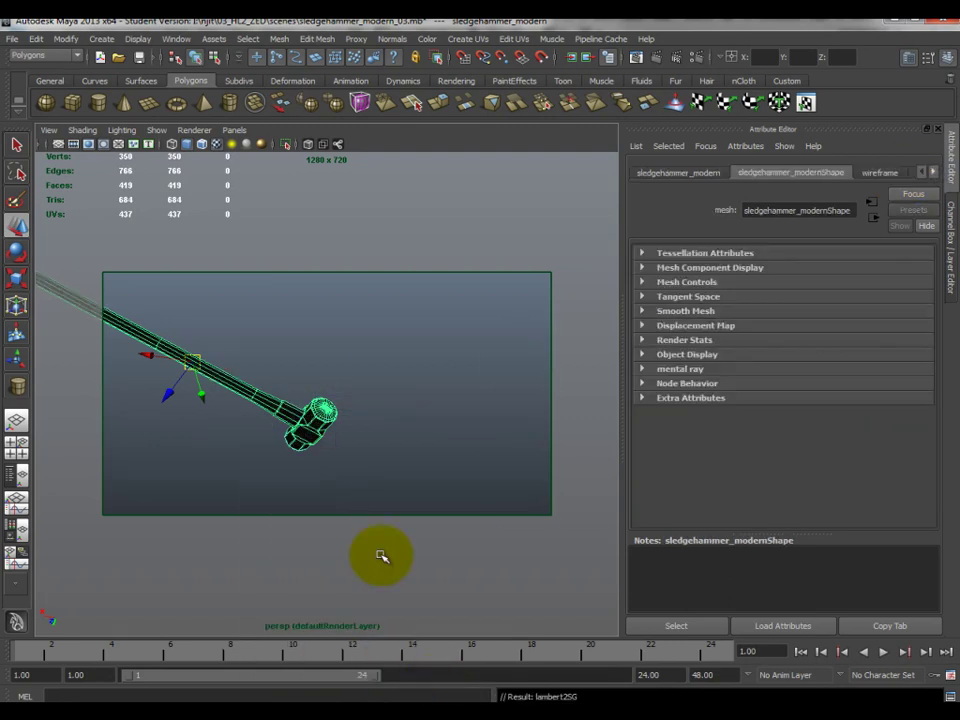
{"action": "right_click_drag", "start_coordinate": [324, 425], "coordinate": [421, 683]}
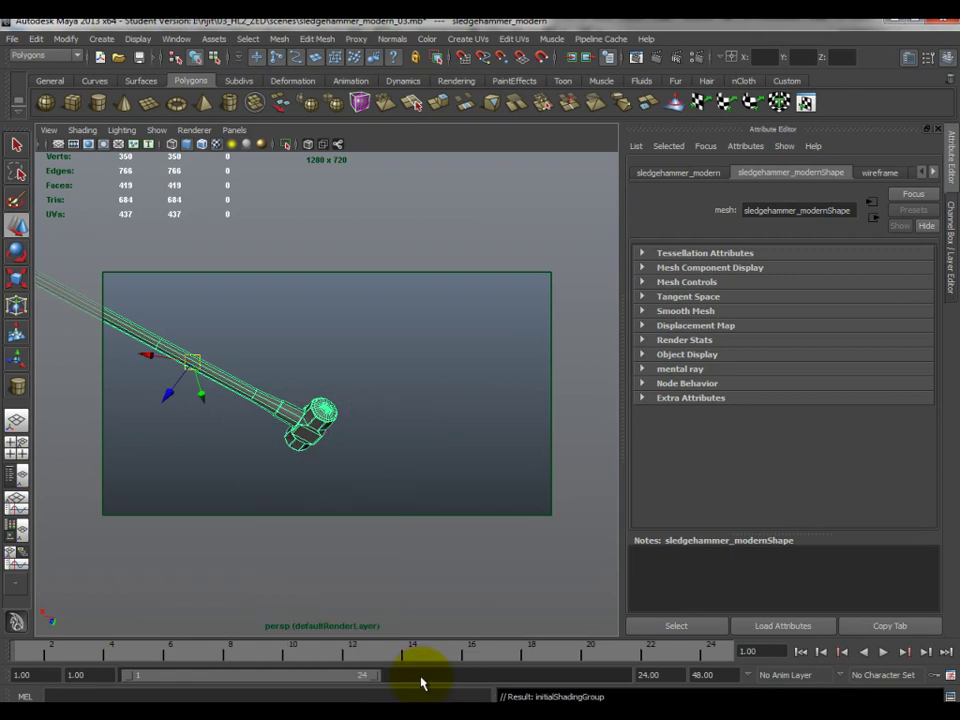
{"action": "right_click_drag", "start_coordinate": [311, 432], "coordinate": [429, 675]}
{"action": "left_click", "coordinate": [932, 173]}
{"action": "left_click", "coordinate": [932, 173]}
{"action": "left_click", "coordinate": [884, 173]}
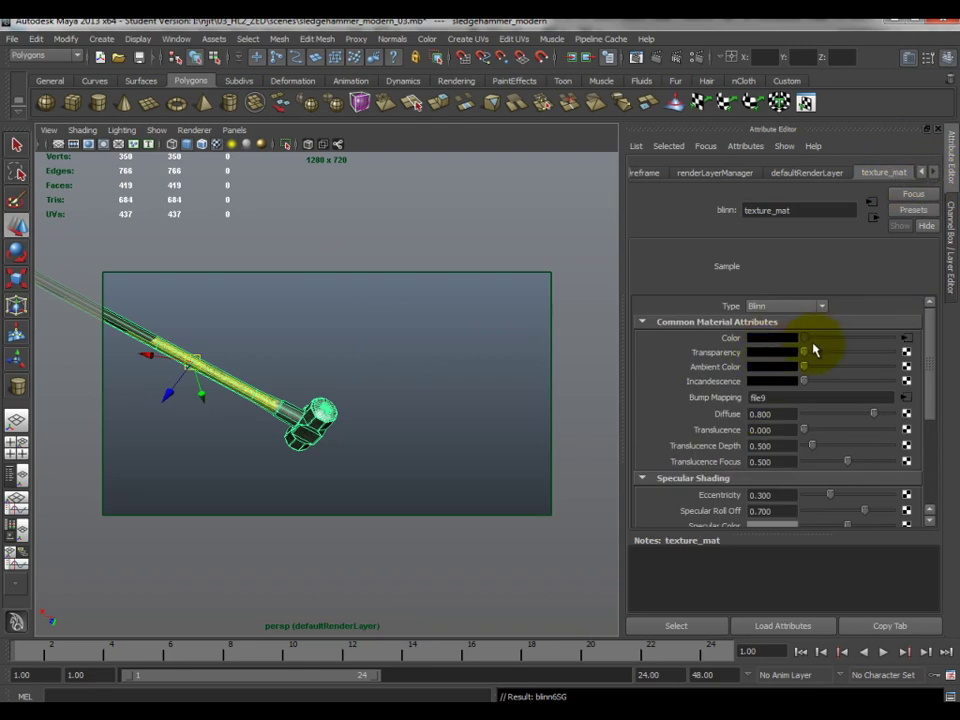
Inspect the image file connected to texture_mat's Color, return to the material, and bring the whole sledgehammer into view
{"action": "left_click", "coordinate": [905, 340]}
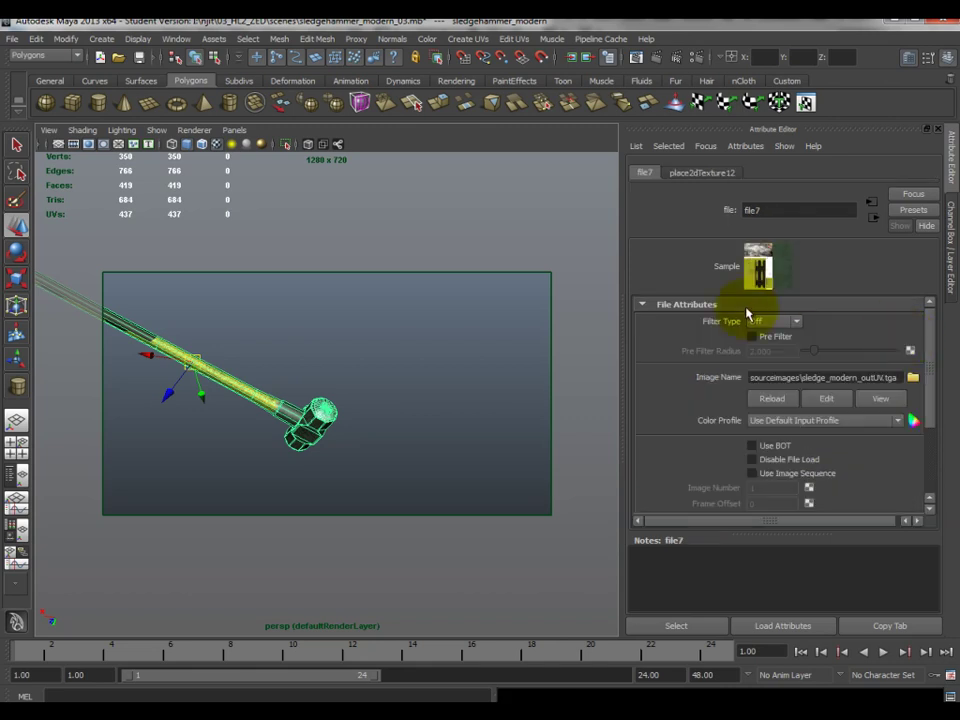
{"action": "left_click_drag", "start_coordinate": [327, 354], "coordinate": [321, 480]}
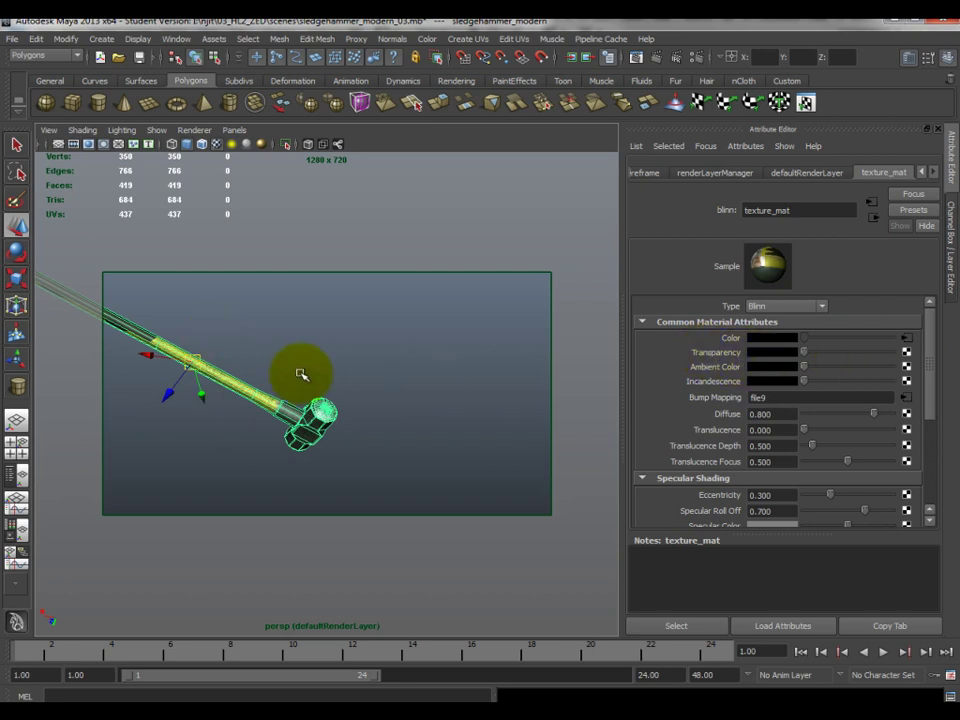
{"action": "middle_click_drag", "start_coordinate": [274, 375], "coordinate": [378, 385], "text": "alt"}
Connect a new Bulge texture to texture_mat's Transparency and reselect the sledgehammer to return to the material's attributes
{"action": "right_click", "coordinate": [738, 352]}
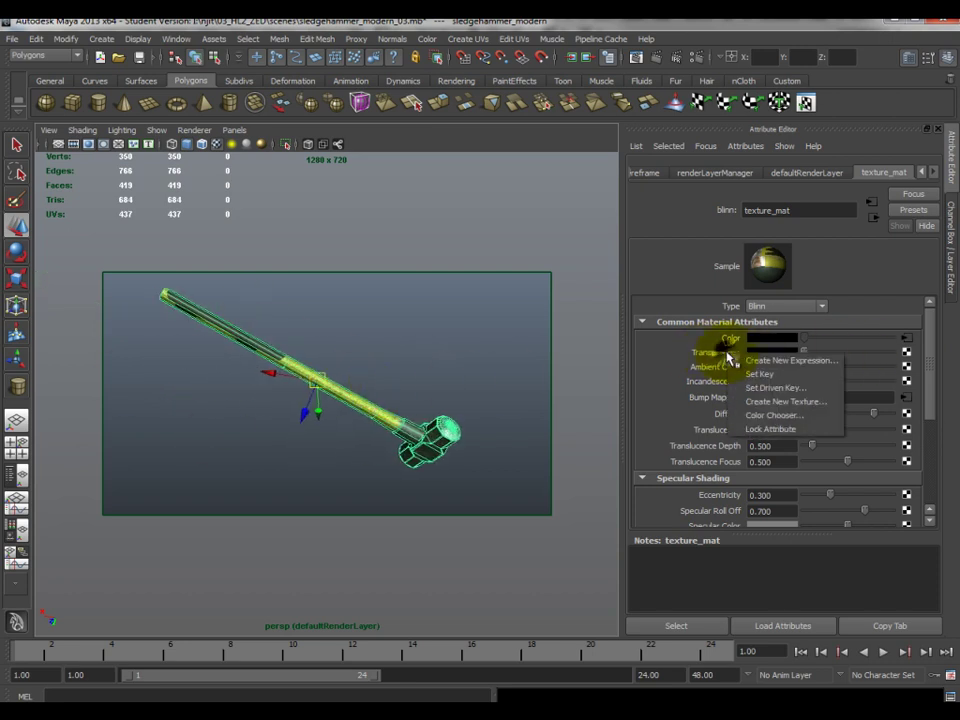
{"action": "left_click", "coordinate": [787, 403]}
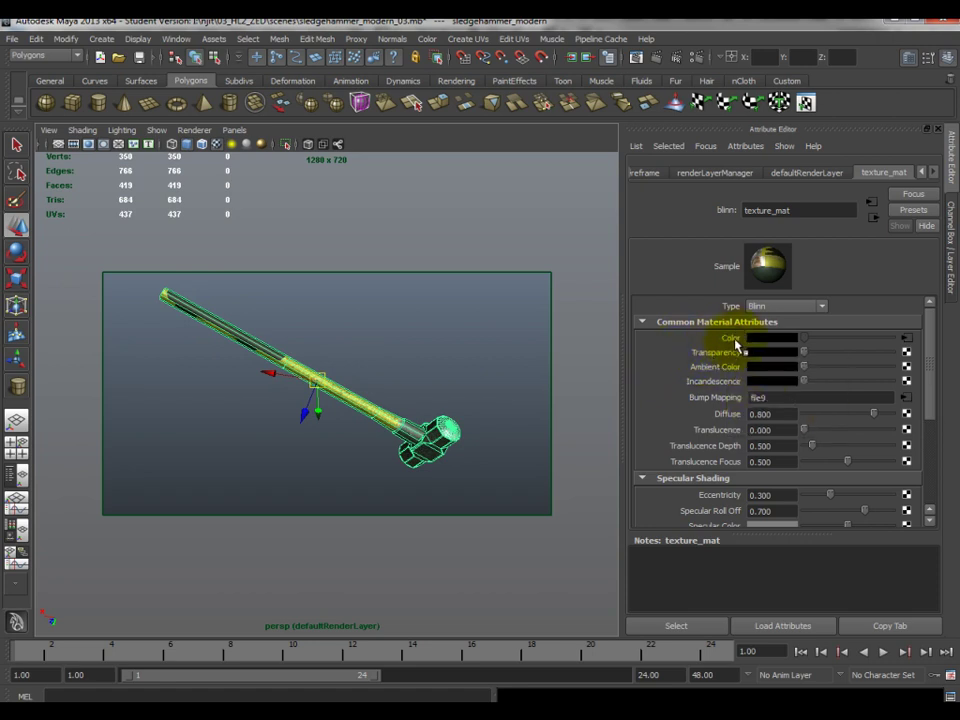
{"action": "right_click", "coordinate": [730, 340]}
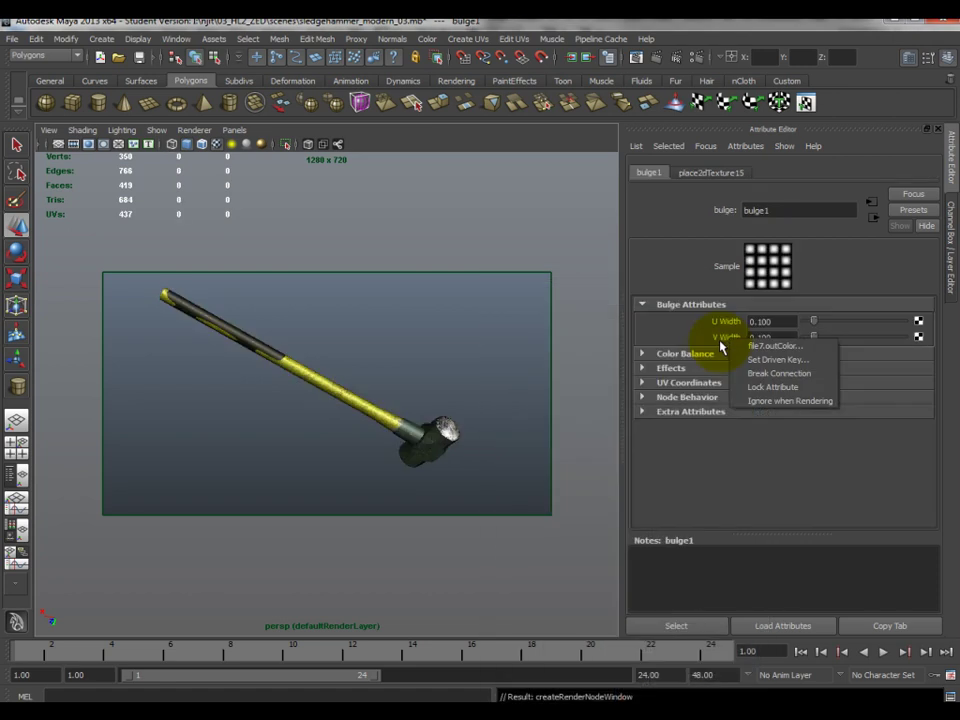
{"action": "left_click", "coordinate": [422, 437]}
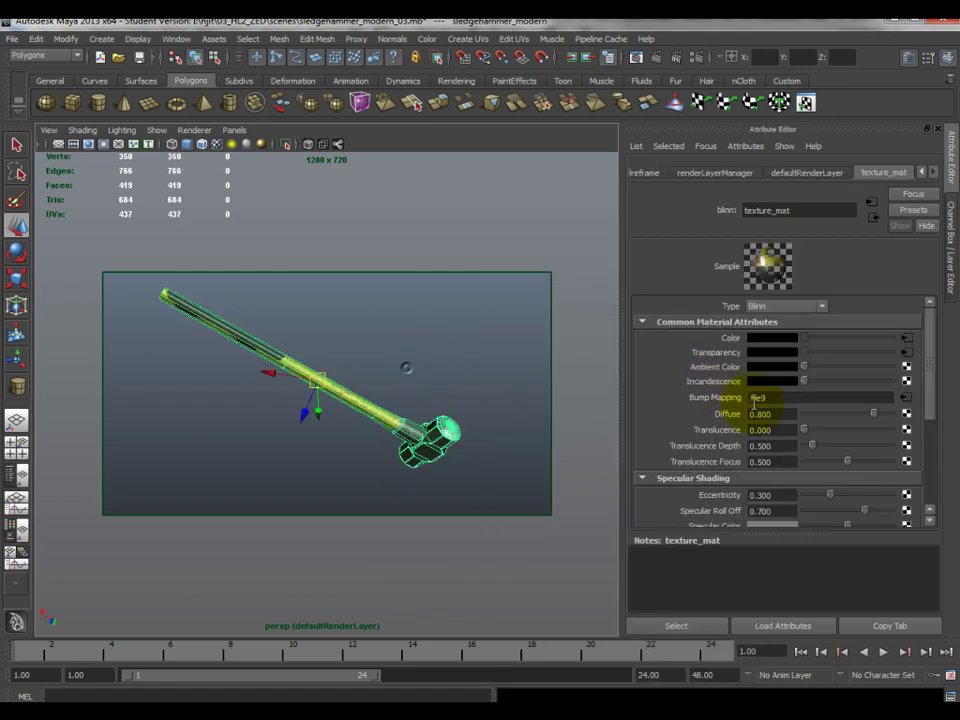
{"action": "right_click", "coordinate": [731, 343]}
{"action": "left_click", "coordinate": [758, 374]}
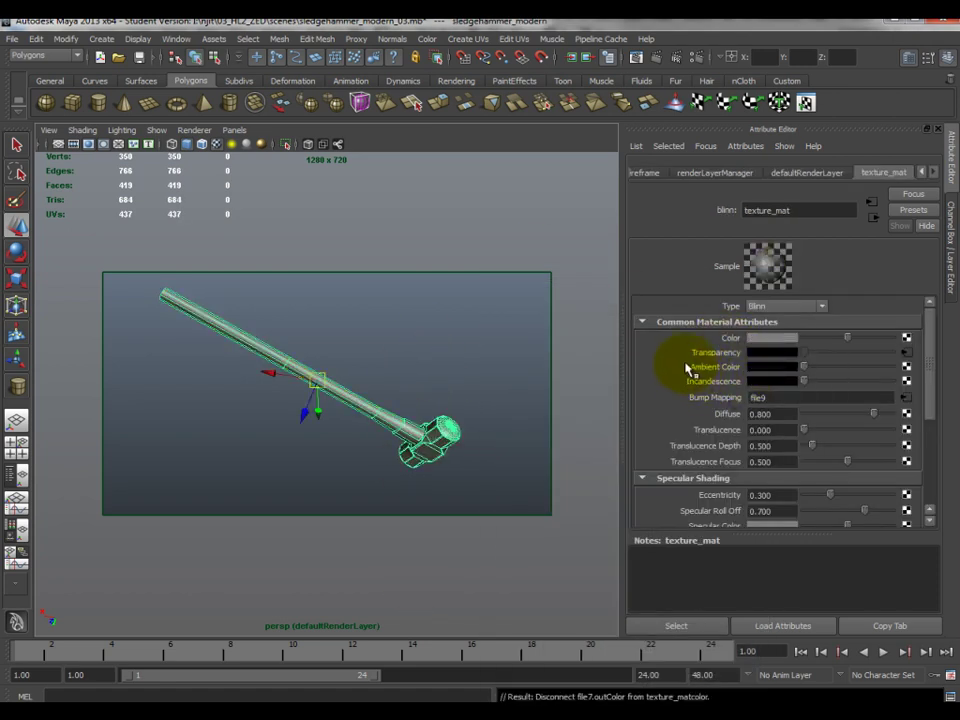
{"action": "key", "text": "ctrl+z"}
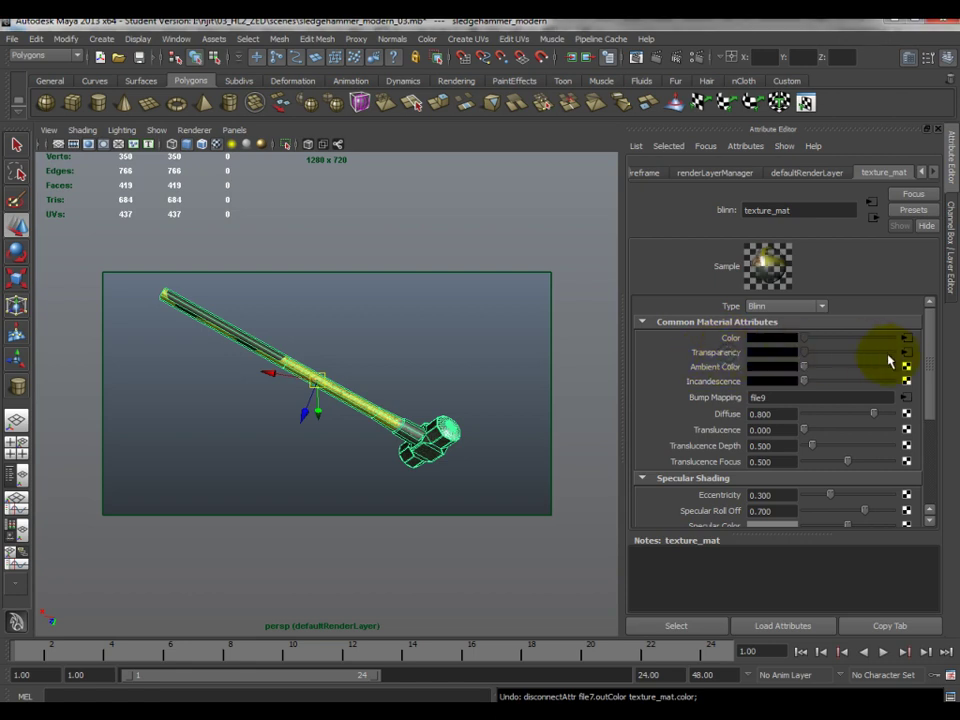
Break the Bulge texture connection on texture_mat's Transparency, then deselect and reselect the sledgehammer
{"action": "right_click", "coordinate": [708, 353]}
{"action": "left_click", "coordinate": [765, 373]}
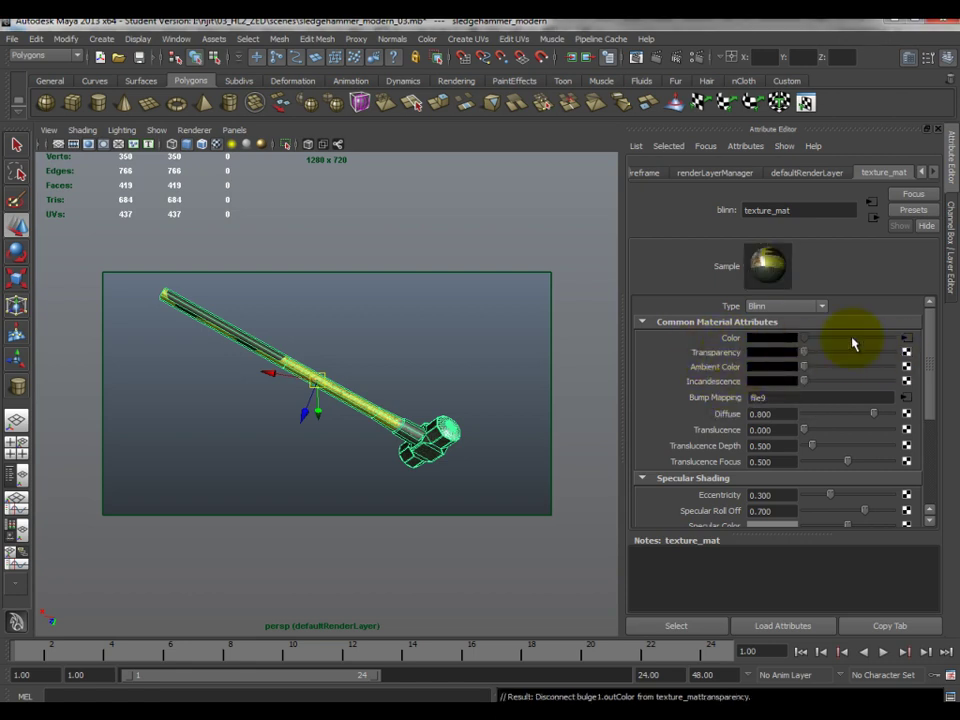
{"action": "left_click", "coordinate": [446, 390]}
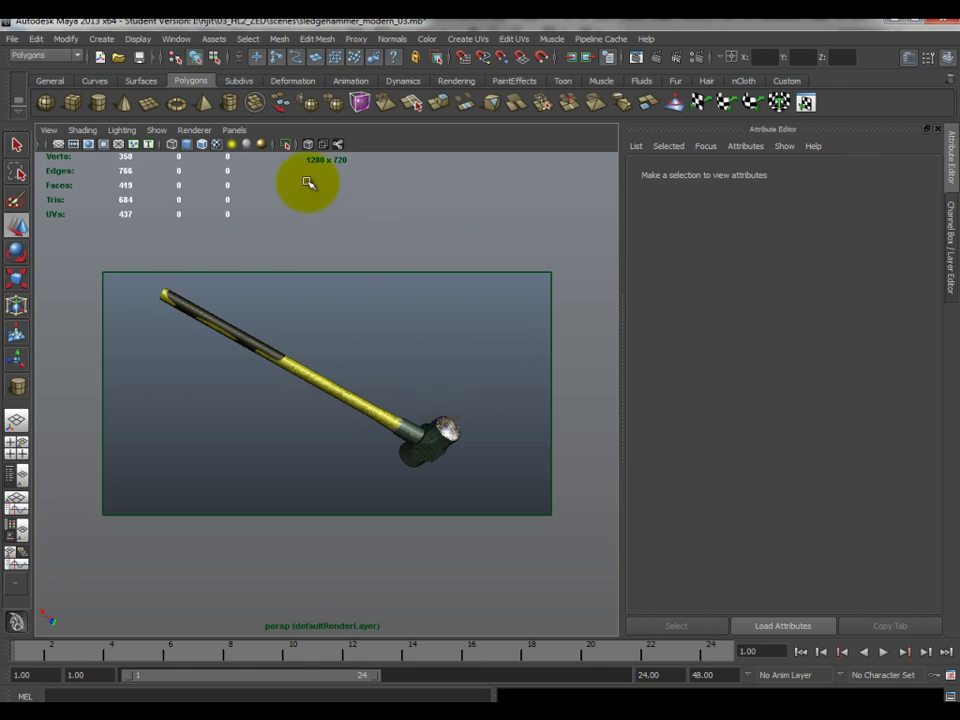
{"action": "left_click", "coordinate": [392, 388]}
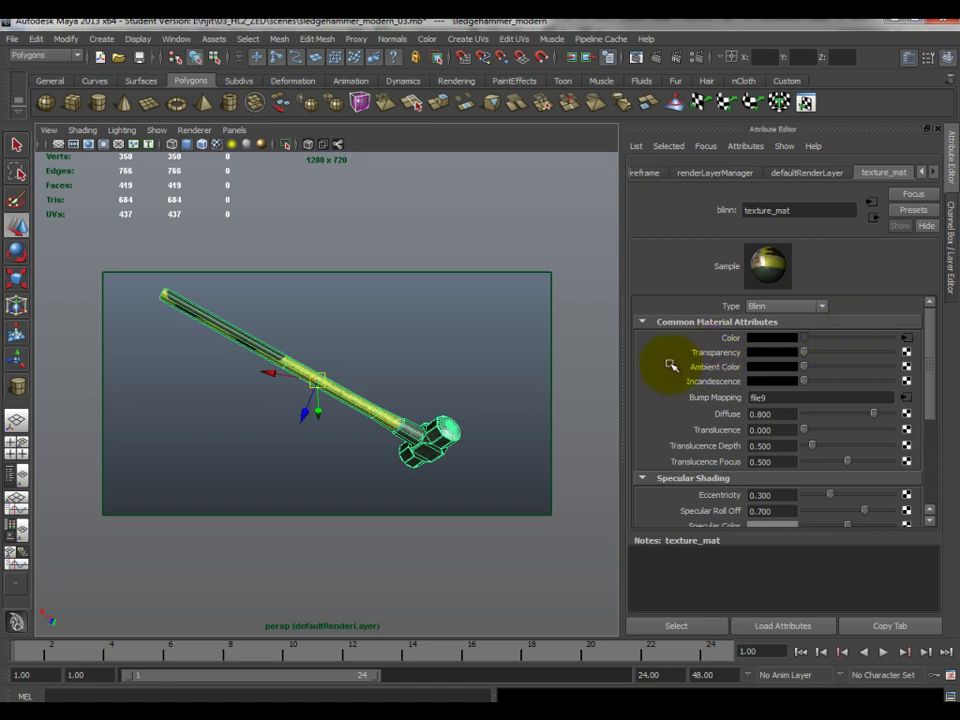
Open the file texture behind texture_mat's Color, browse the sourceimages folder for its image, and cancel without choosing another
{"action": "left_click", "coordinate": [906, 341]}
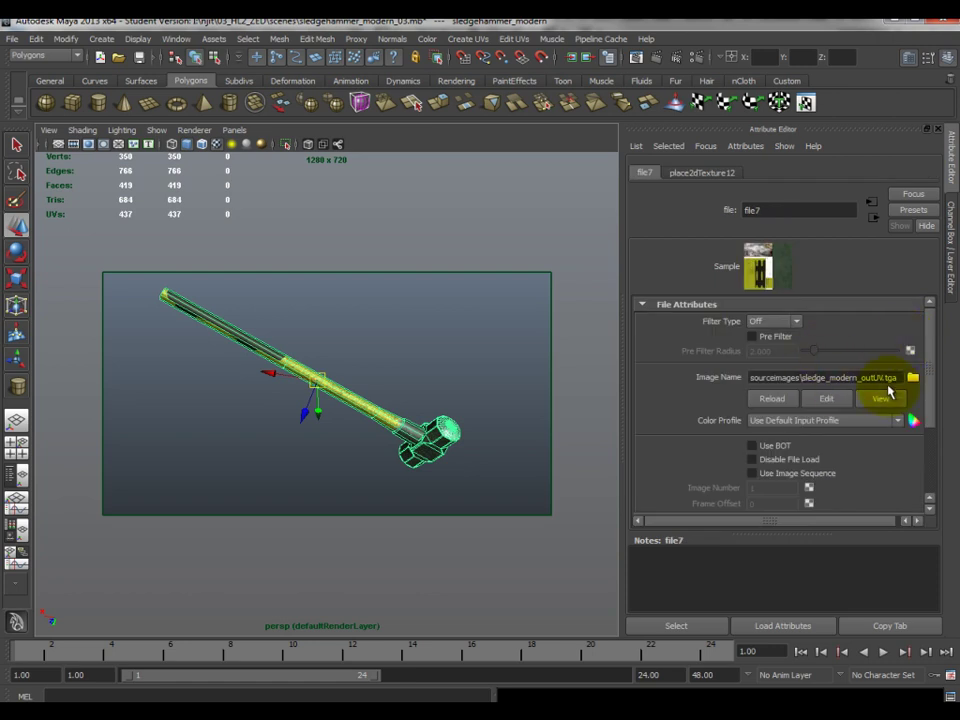
{"action": "left_click", "coordinate": [913, 378]}
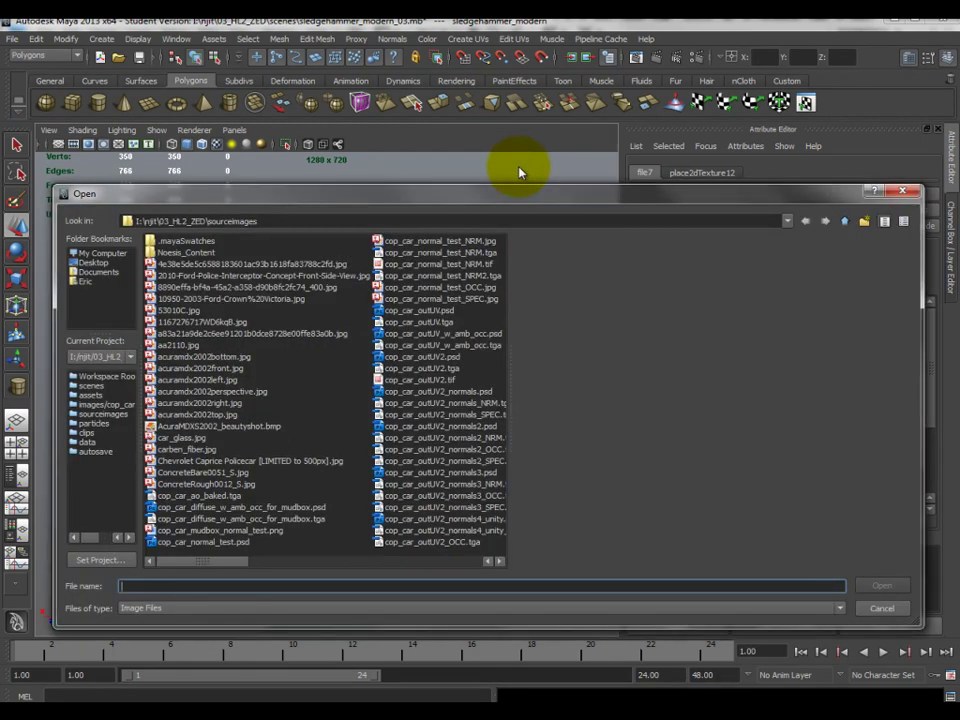
{"action": "left_click", "coordinate": [440, 393]}
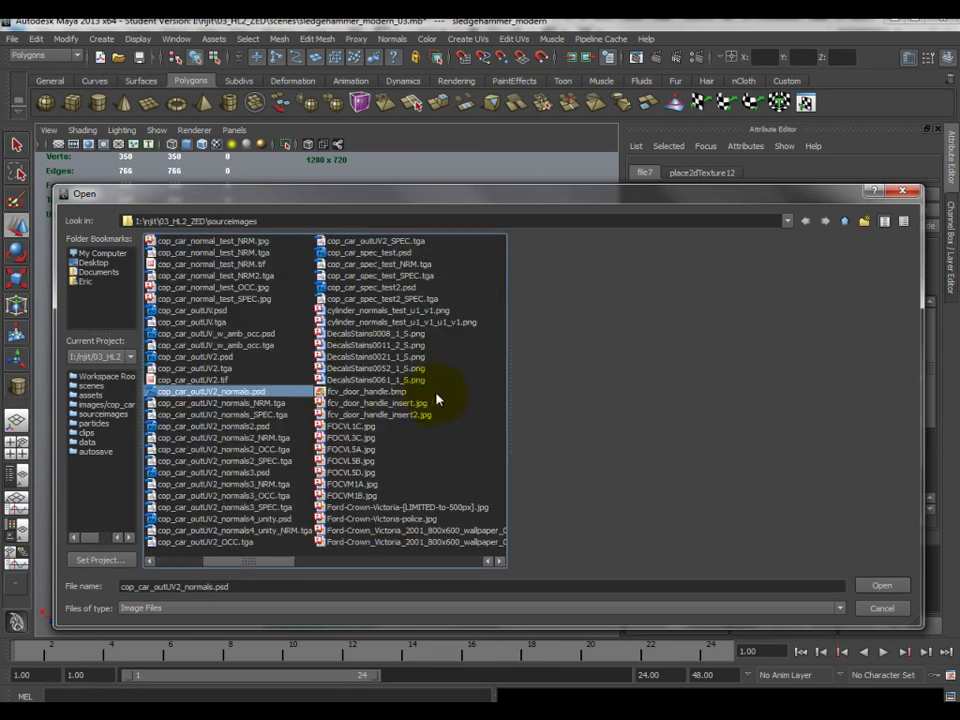
{"action": "left_click", "coordinate": [884, 610]}
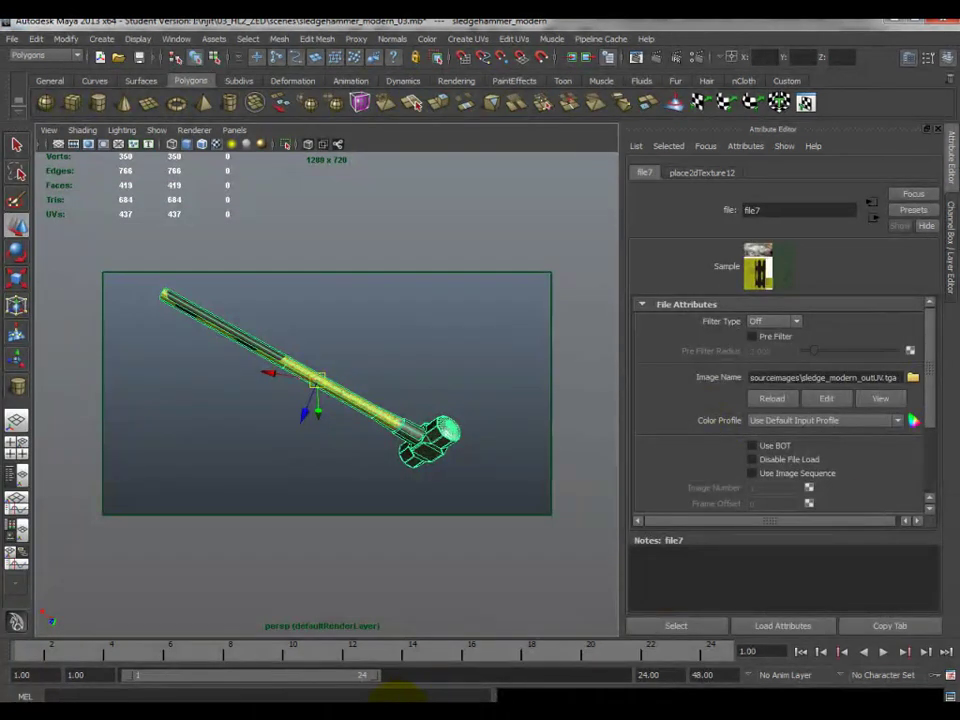
Switch to Photoshop to review the file saving commands for sledge_modern_outUV.psd, and return to Maya
{"action": "left_click", "coordinate": [162, 712]}
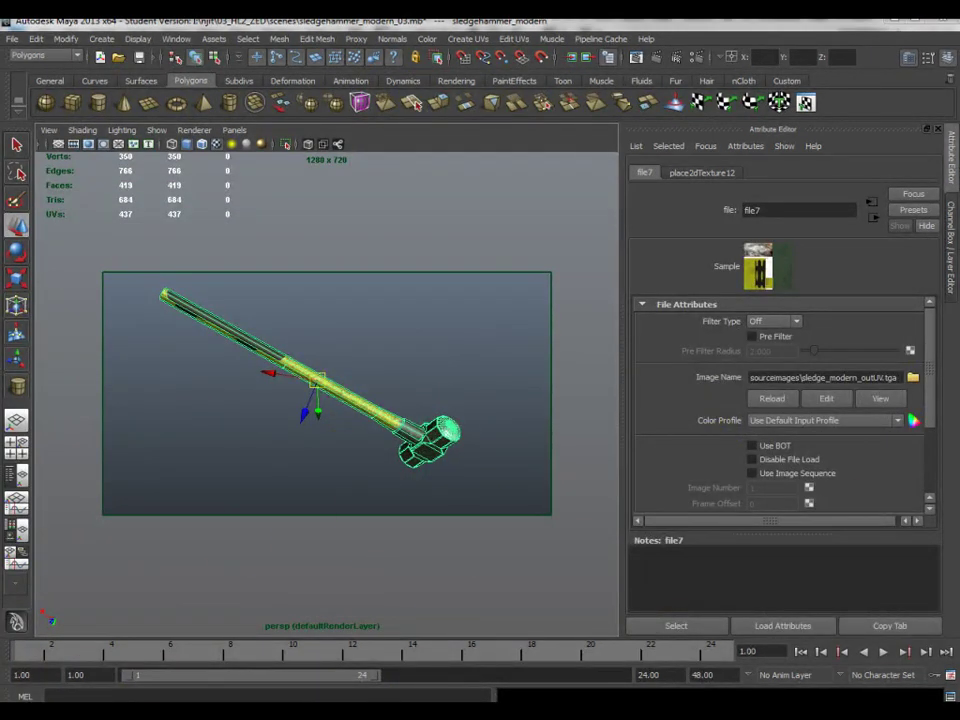
{"action": "left_click", "coordinate": [44, 31]}
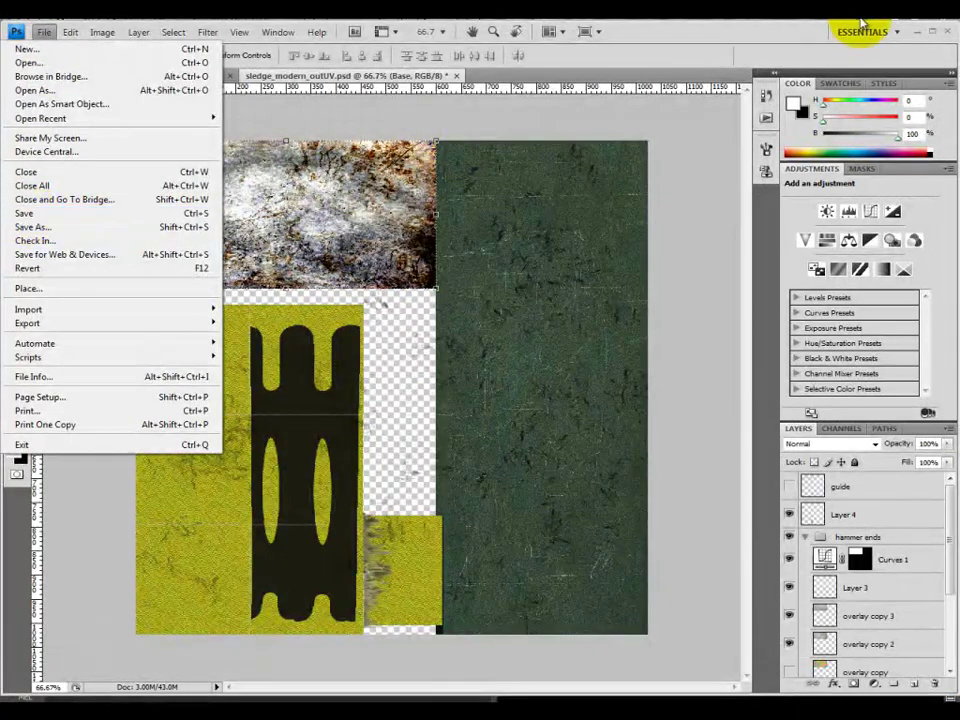
{"action": "left_click", "coordinate": [917, 32]}
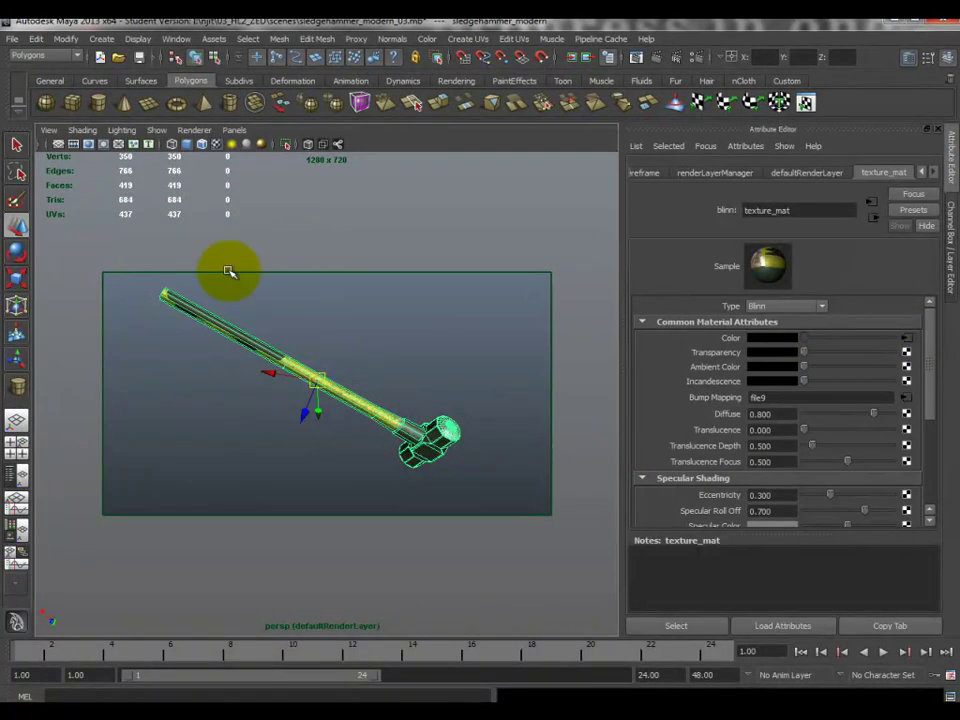
Inspect the image name of the file texture connected to texture_mat's Color and reselect the sledgehammer
{"action": "left_click", "coordinate": [906, 338]}
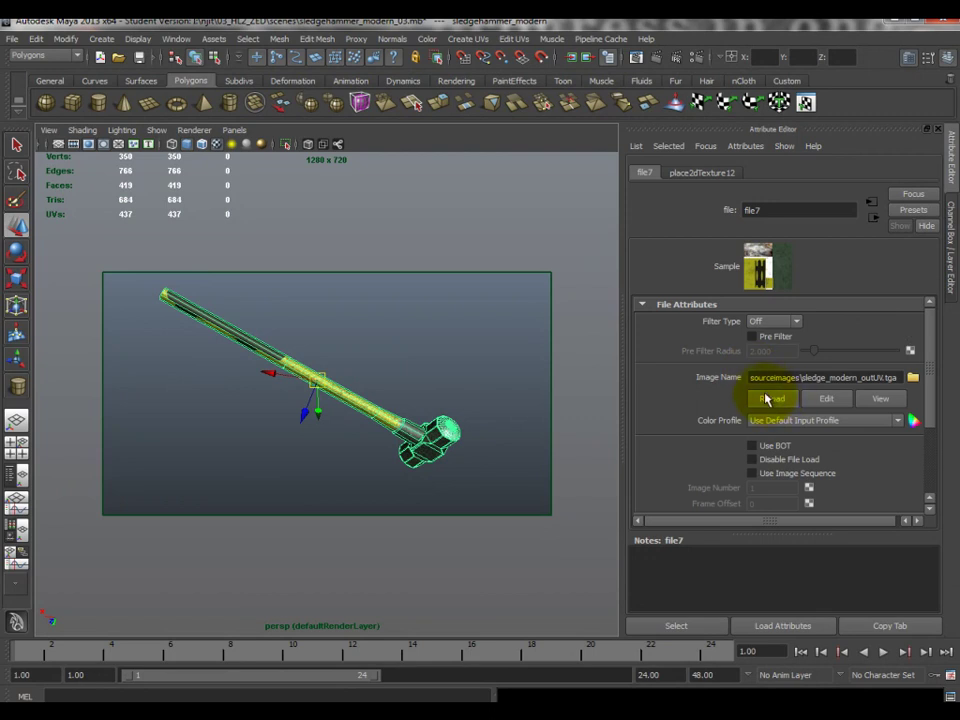
{"action": "left_click", "coordinate": [443, 497]}
{"action": "left_click_drag", "start_coordinate": [418, 343], "coordinate": [405, 552]}
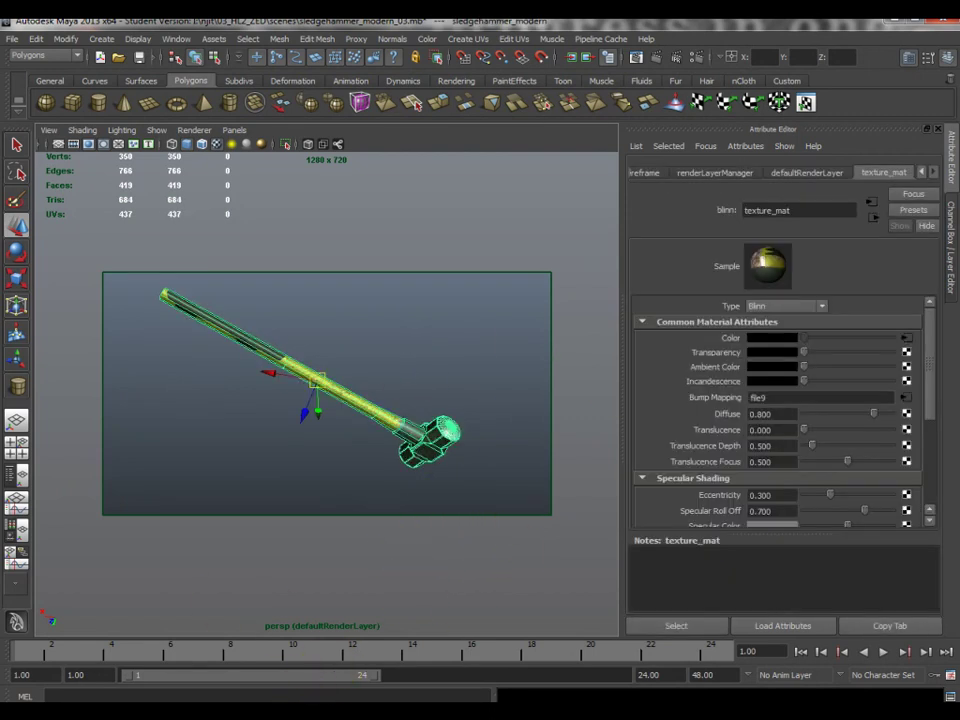
Review the saving commands for the sledge texture in Photoshop again, return to Maya, and recheck the file behind texture_mat's Color
{"action": "mouse_move", "coordinate": [97, 715]}
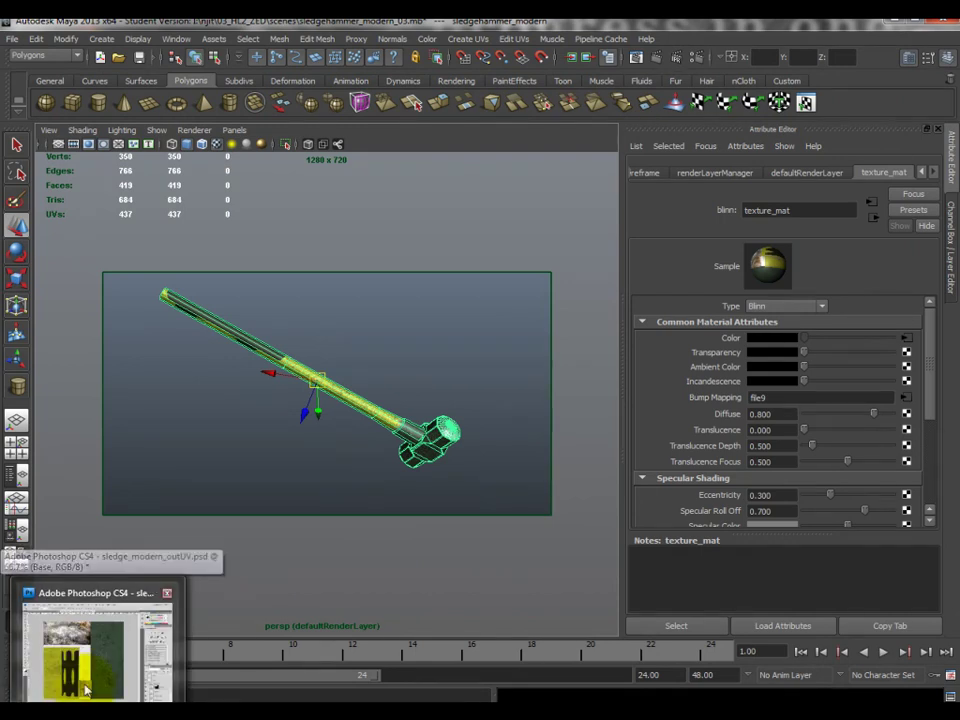
{"action": "left_click", "coordinate": [616, 263]}
{"action": "left_click", "coordinate": [427, 458]}
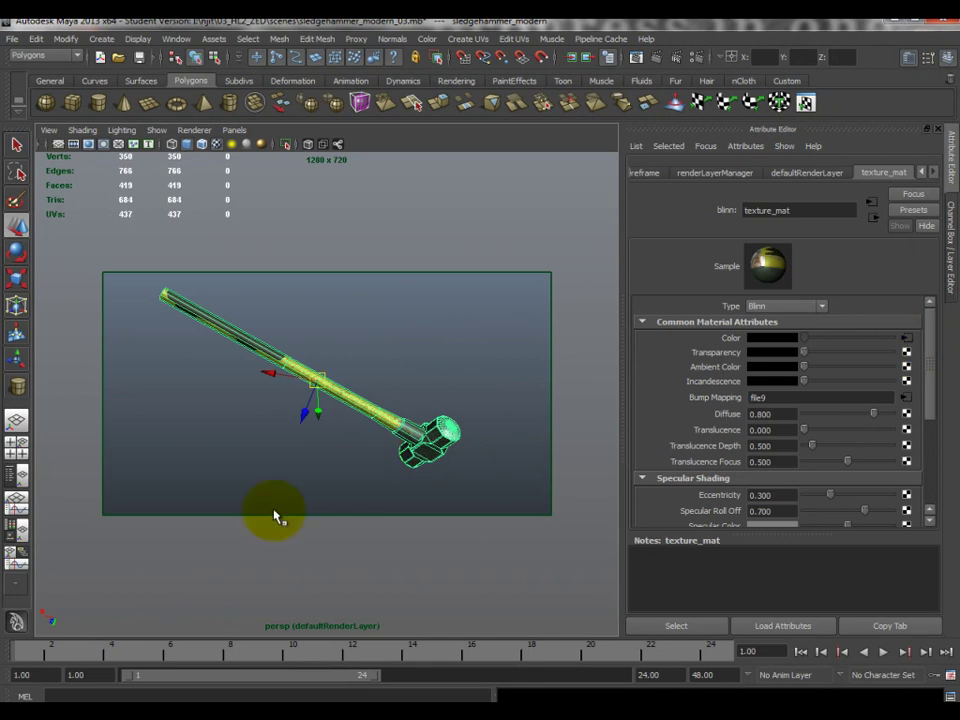
{"action": "key", "text": "alt+Tab"}
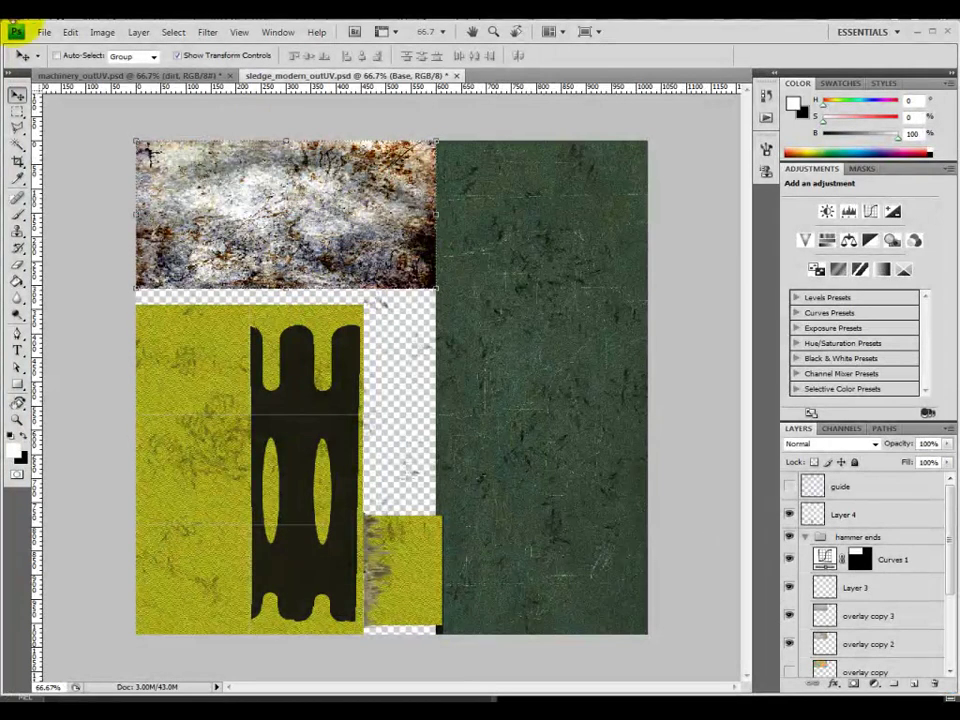
{"action": "left_click", "coordinate": [43, 31]}
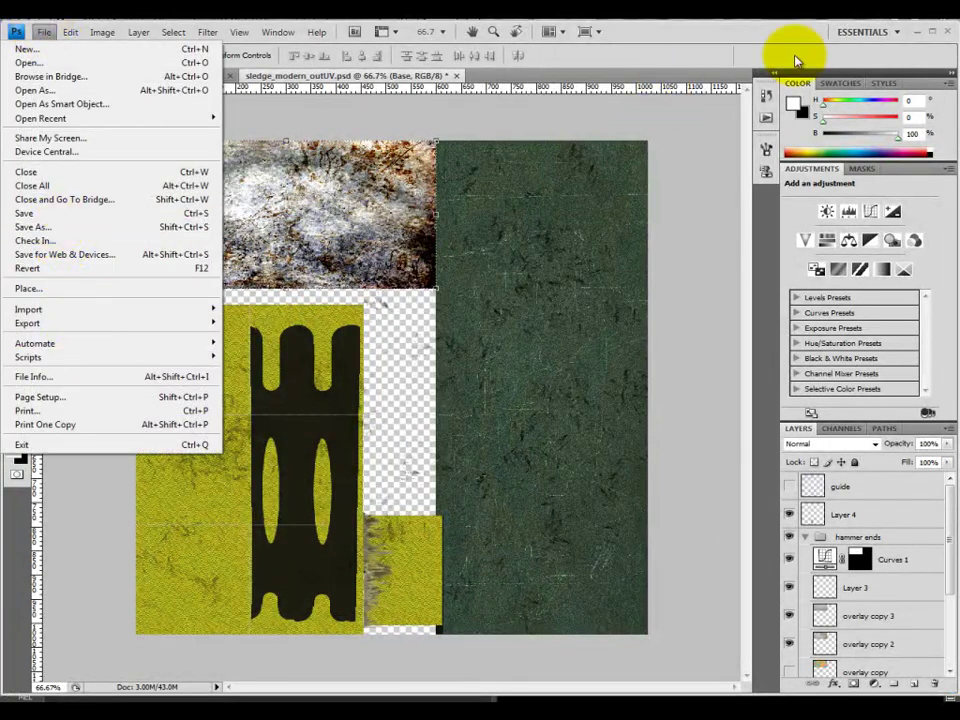
{"action": "left_click", "coordinate": [917, 31]}
{"action": "left_click", "coordinate": [917, 31]}
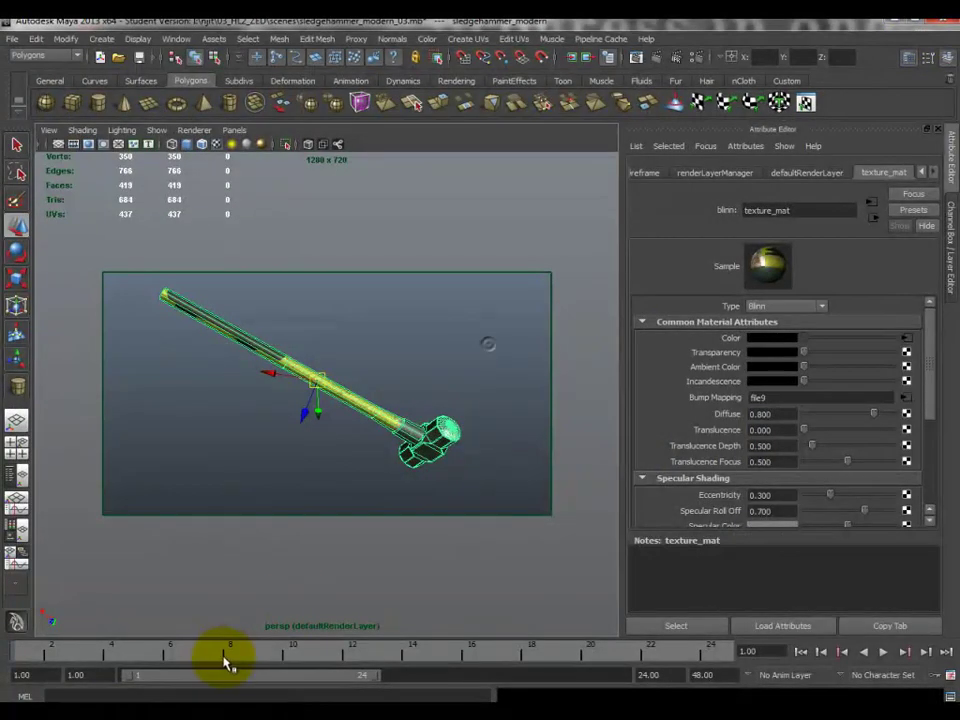
{"action": "left_click", "coordinate": [906, 340]}
{"action": "left_click_drag", "start_coordinate": [475, 320], "coordinate": [399, 665]}
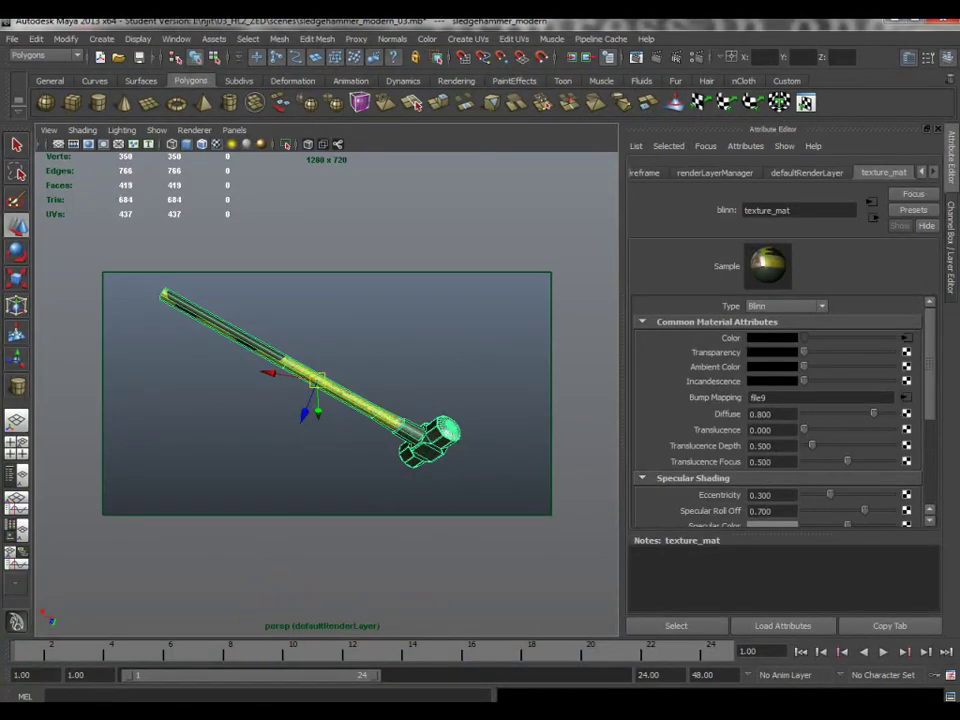
Launch CrazyBump from the installed programs
{"action": "key", "text": "super"}
{"action": "left_click", "coordinate": [62, 679]}
{"action": "scroll", "coordinate": [84, 606], "scroll_direction": "down", "scroll_amount": 2}
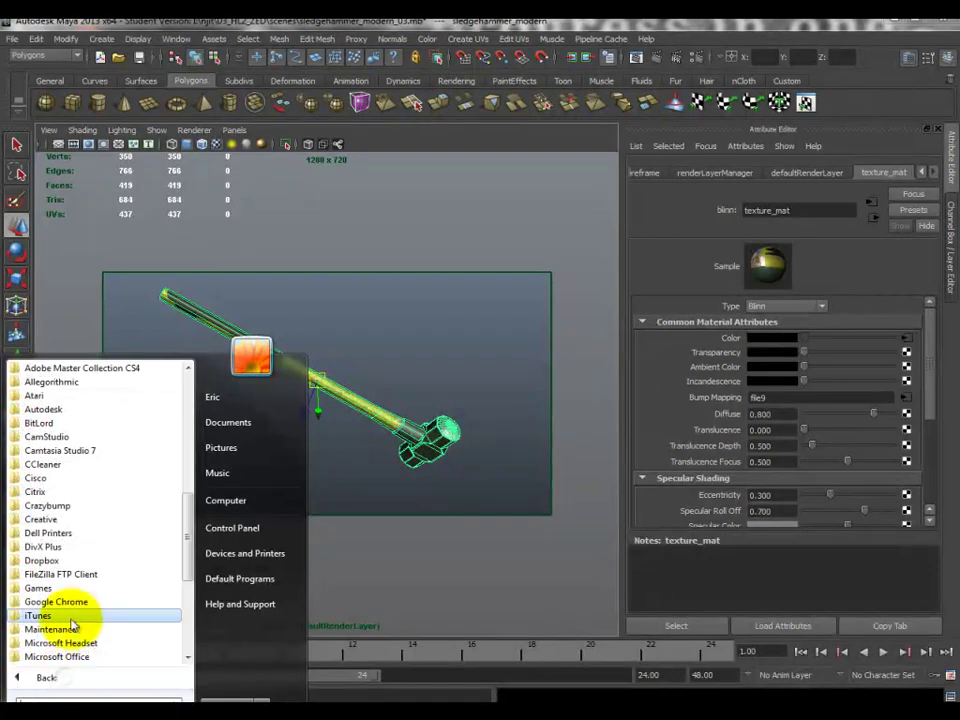
{"action": "scroll", "coordinate": [80, 612], "scroll_direction": "up", "scroll_amount": 2}
{"action": "left_click", "coordinate": [50, 505]}
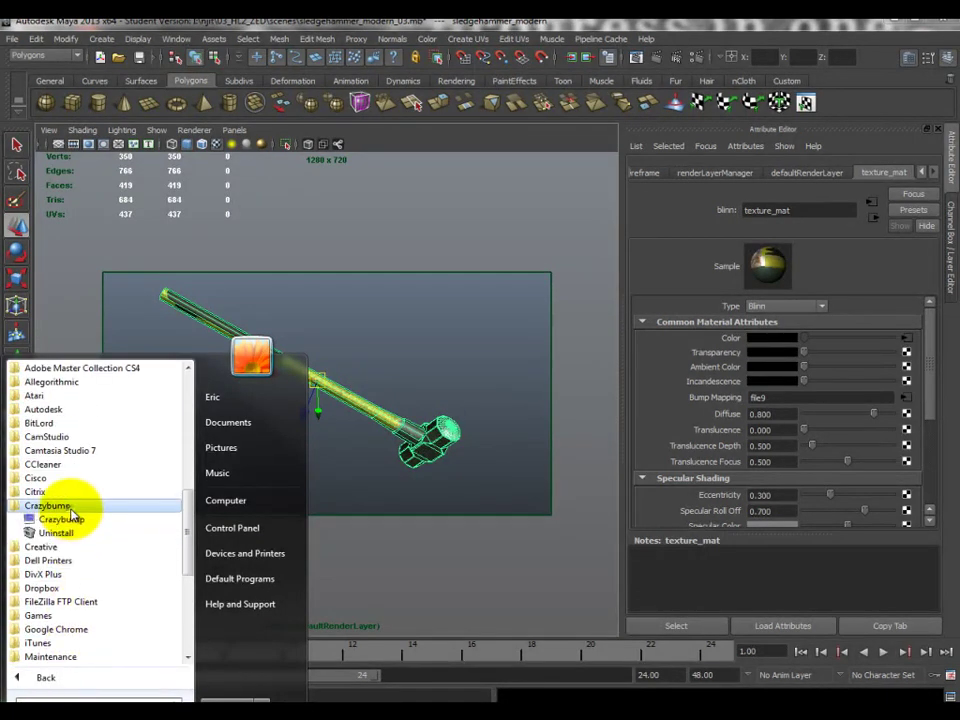
{"action": "left_click", "coordinate": [70, 520]}
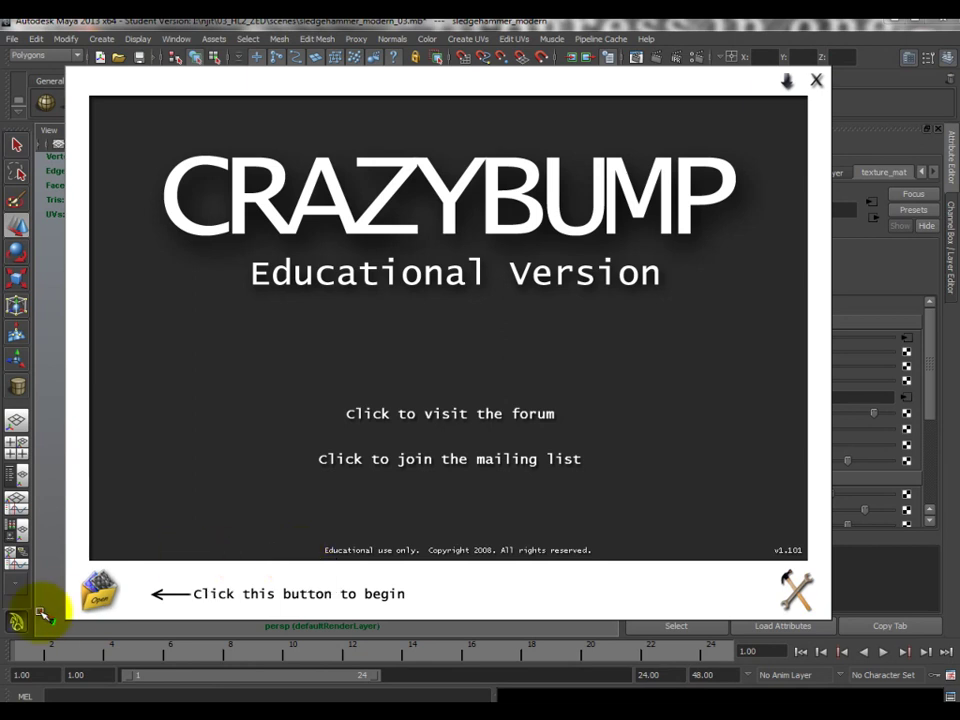
Start opening a photograph from file in CrazyBump and browse to the New Volume (I:) drive
{"action": "left_click", "coordinate": [99, 592]}
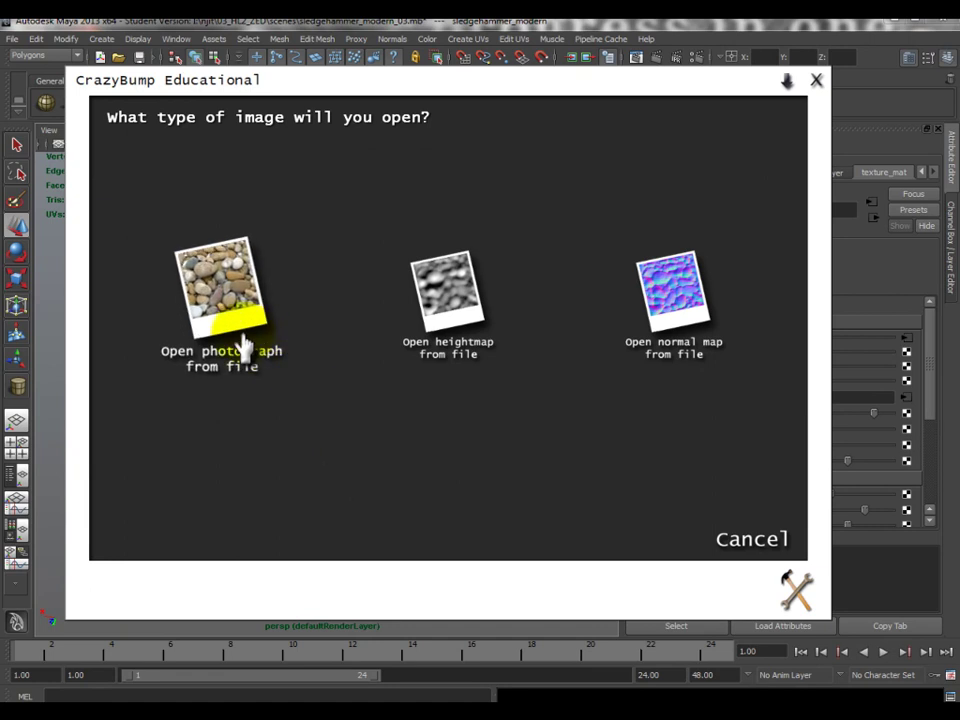
{"action": "left_click", "coordinate": [222, 365]}
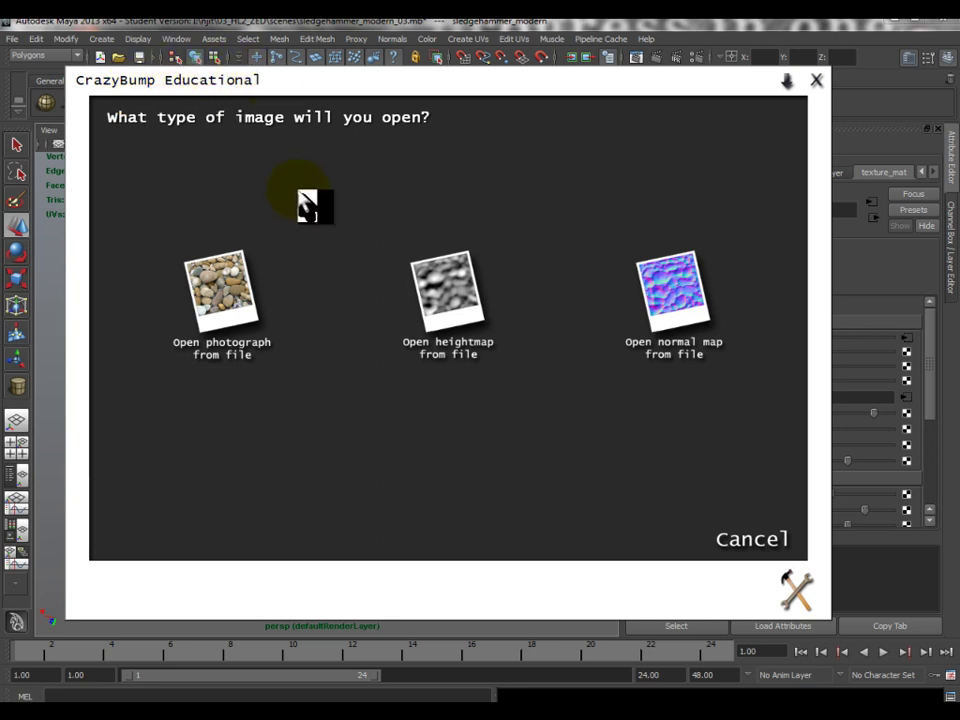
{"action": "left_click", "coordinate": [227, 318]}
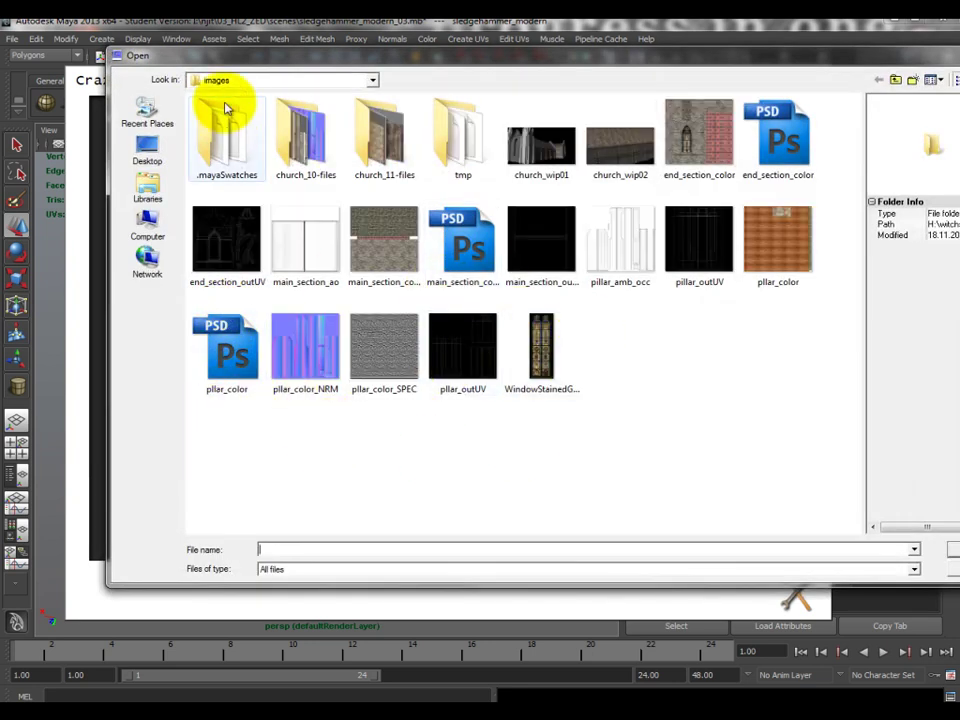
{"action": "left_click", "coordinate": [266, 81]}
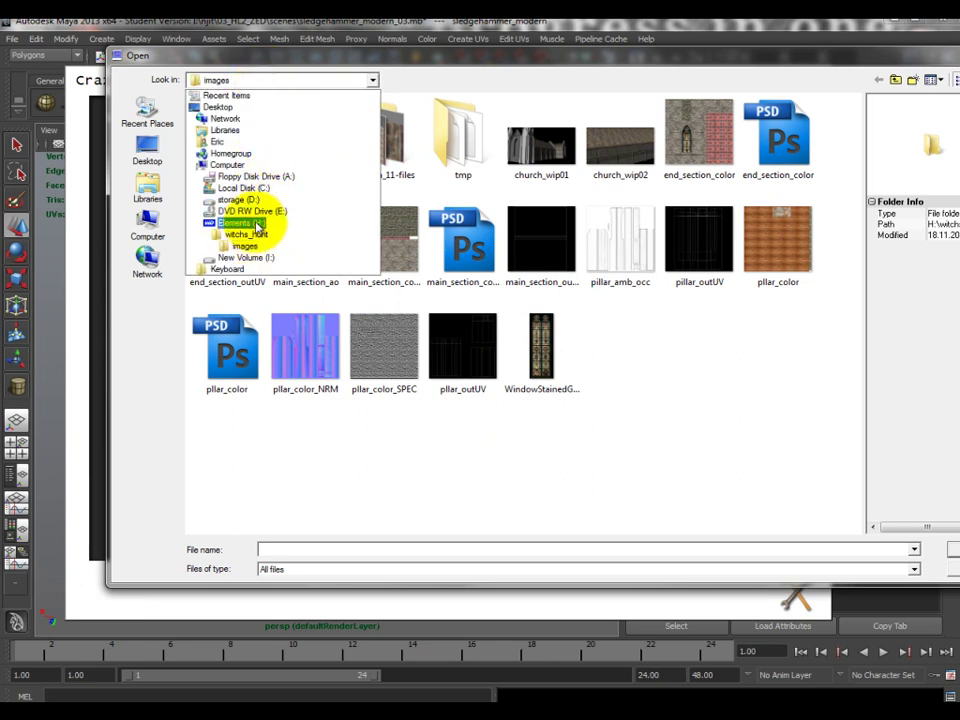
{"action": "left_click", "coordinate": [257, 224]}
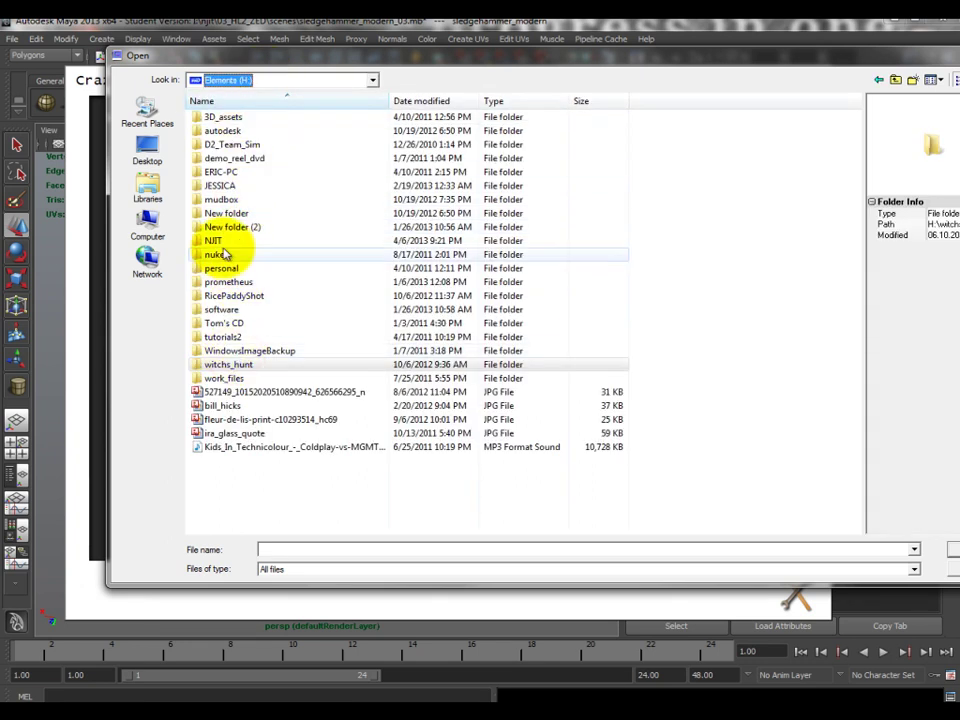
{"action": "left_click", "coordinate": [280, 82]}
{"action": "left_click", "coordinate": [265, 254]}
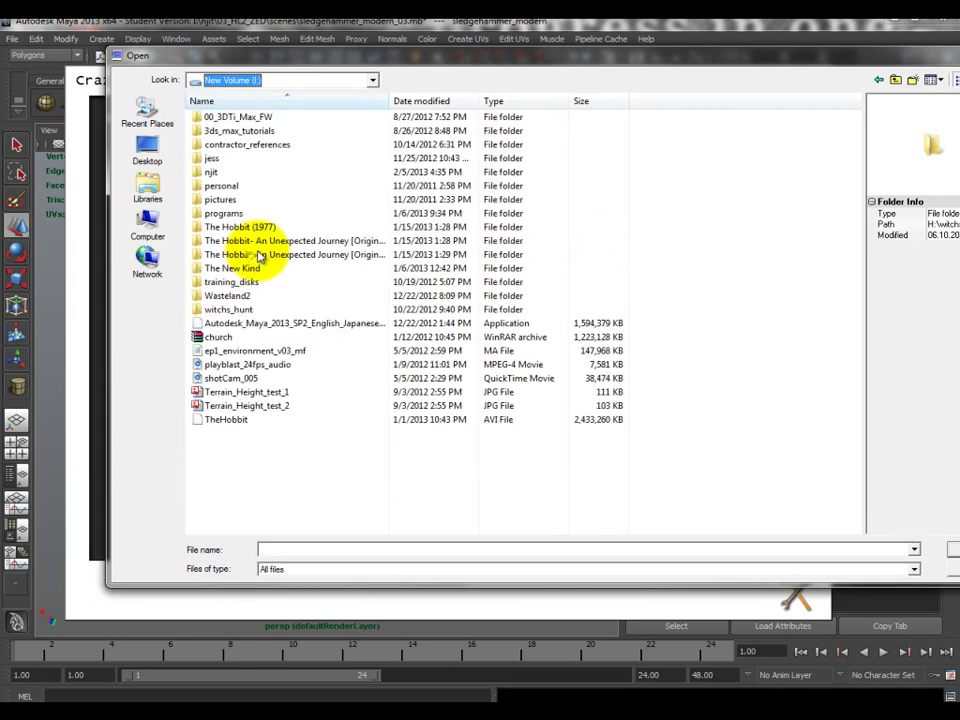
Navigate to the sourceimages folder inside njit\03_HL2_ZED
{"action": "double_click", "coordinate": [240, 172]}
{"action": "double_click", "coordinate": [250, 118]}
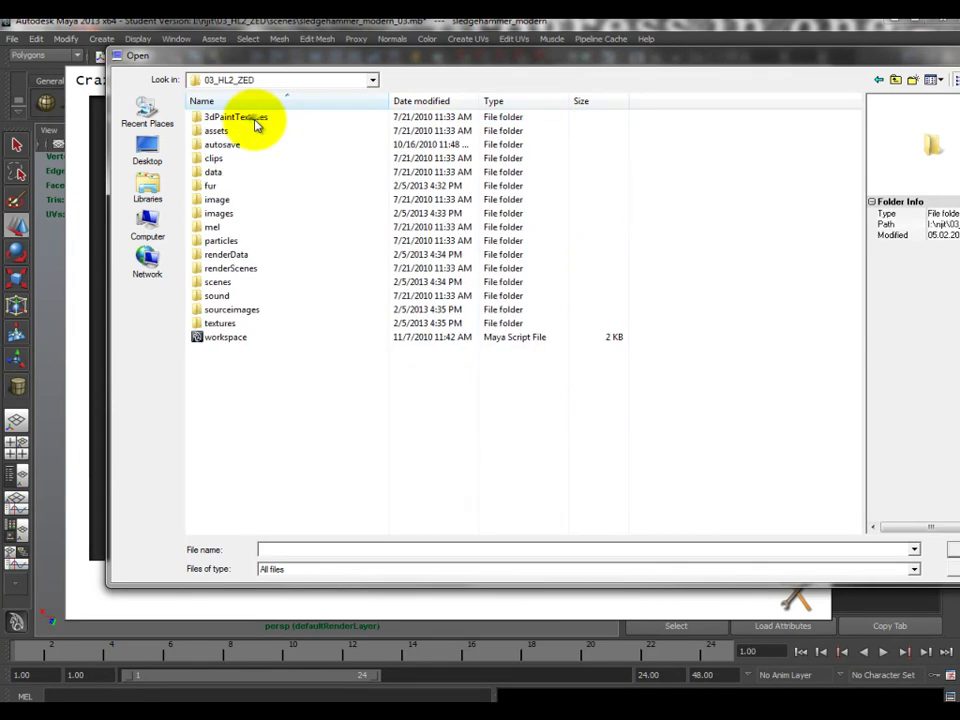
{"action": "double_click", "coordinate": [238, 213]}
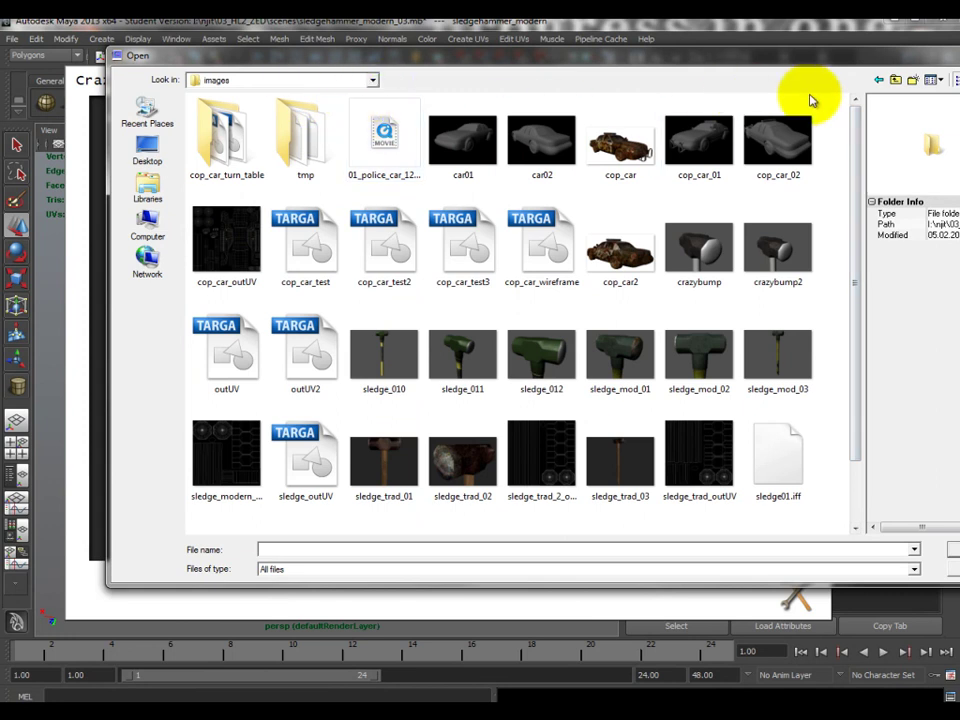
{"action": "left_click", "coordinate": [895, 79]}
{"action": "left_click", "coordinate": [240, 310]}
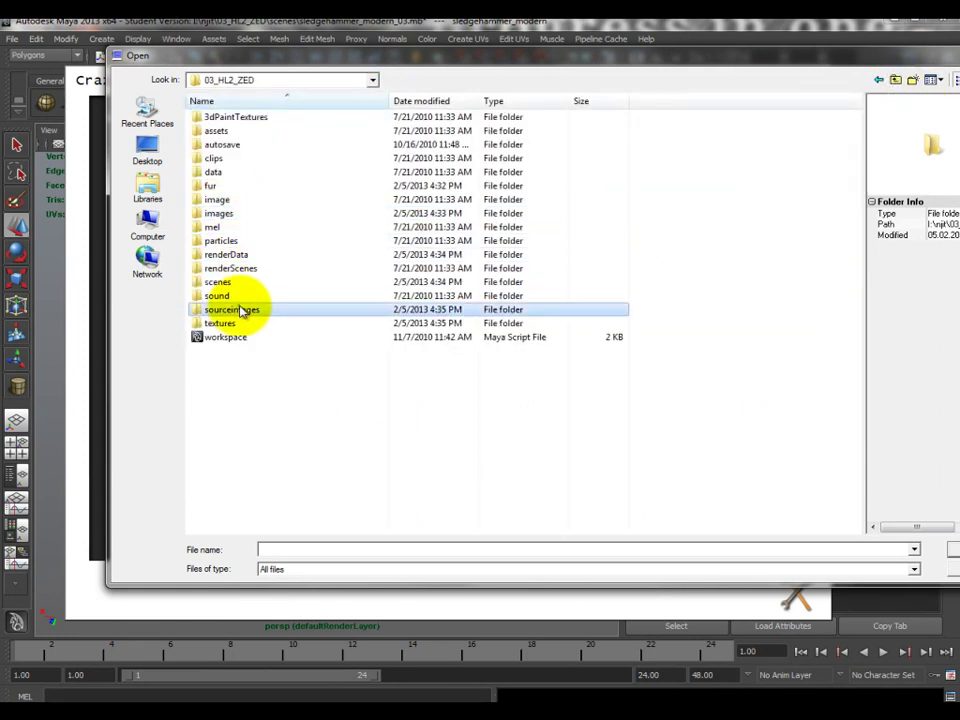
{"action": "double_click", "coordinate": [240, 310]}
Find the sledge_modern_outUV Targa texture in sourceimages and open it as the source photograph
{"action": "scroll", "coordinate": [496, 387], "scroll_direction": "down", "scroll_amount": 2}
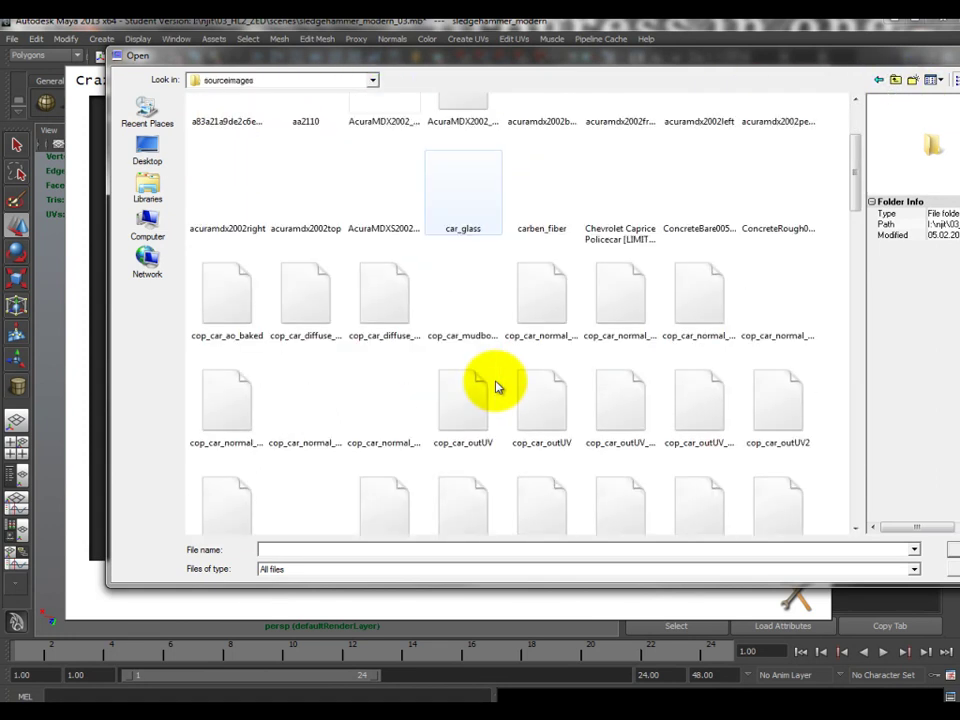
{"action": "scroll", "coordinate": [496, 387], "scroll_direction": "down", "scroll_amount": 5}
{"action": "scroll", "coordinate": [496, 387], "scroll_direction": "down", "scroll_amount": 8}
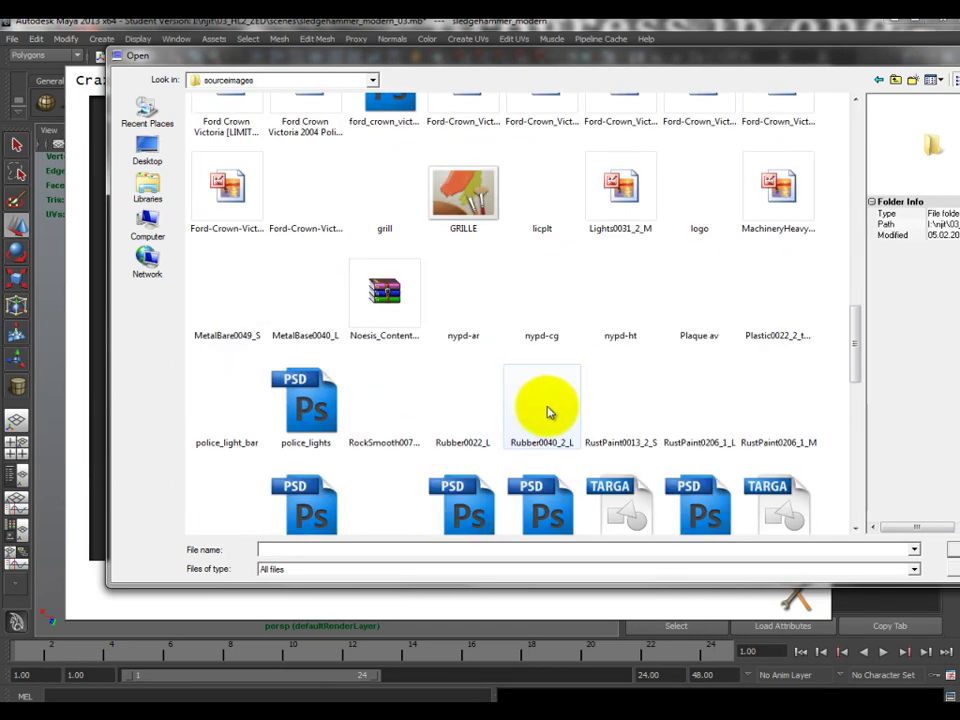
{"action": "scroll", "coordinate": [545, 416], "scroll_direction": "down", "scroll_amount": 3}
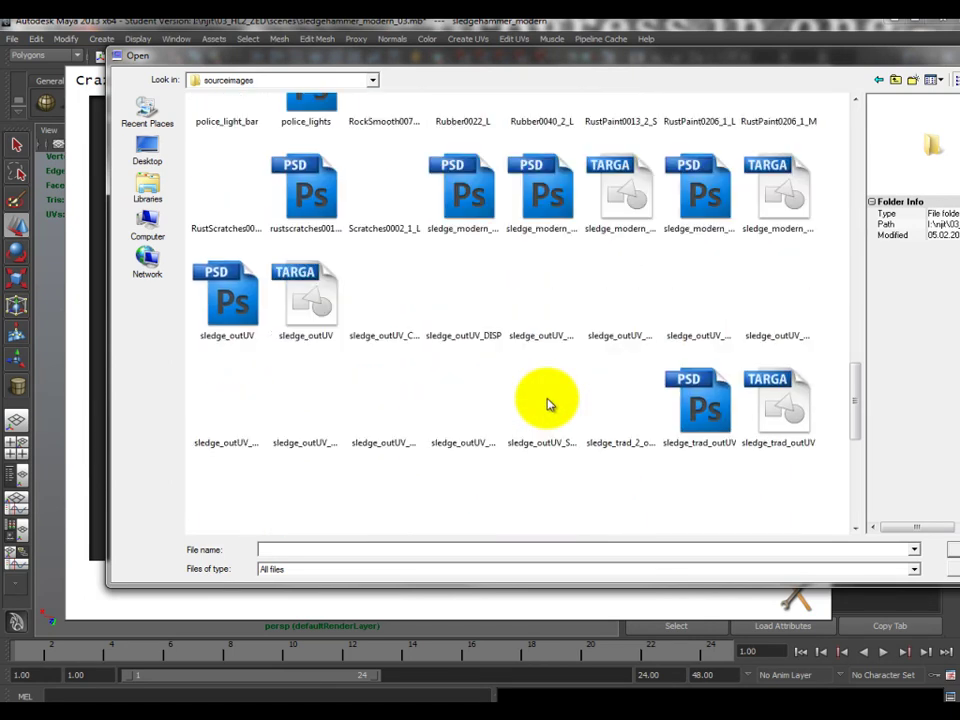
{"action": "left_click", "coordinate": [640, 205]}
{"action": "left_click_drag", "start_coordinate": [769, 54], "coordinate": [611, 89]}
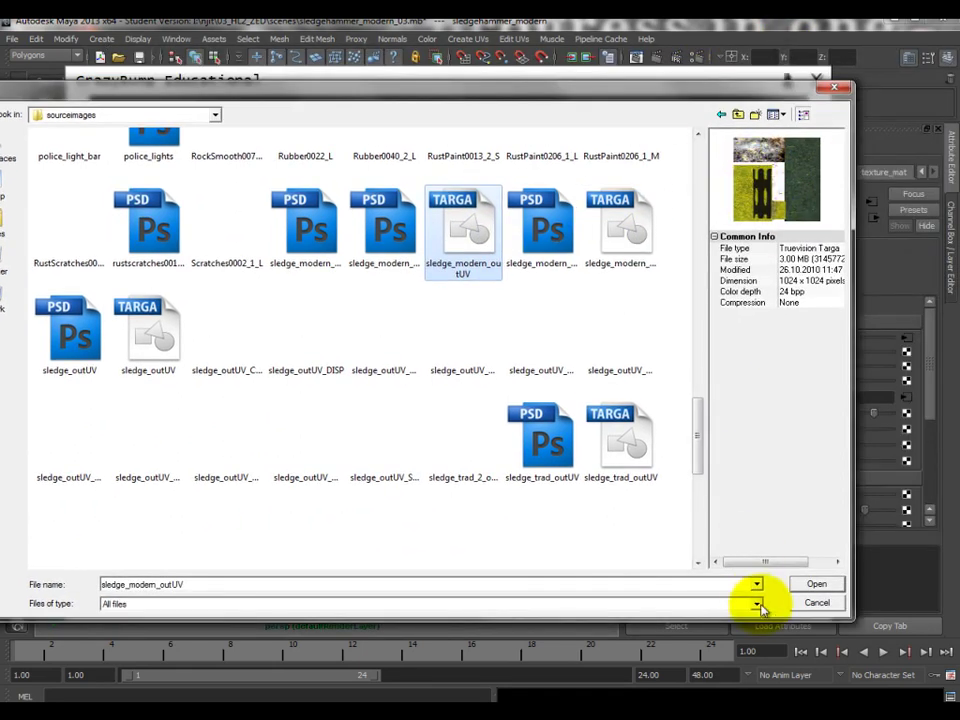
{"action": "left_click", "coordinate": [806, 594]}
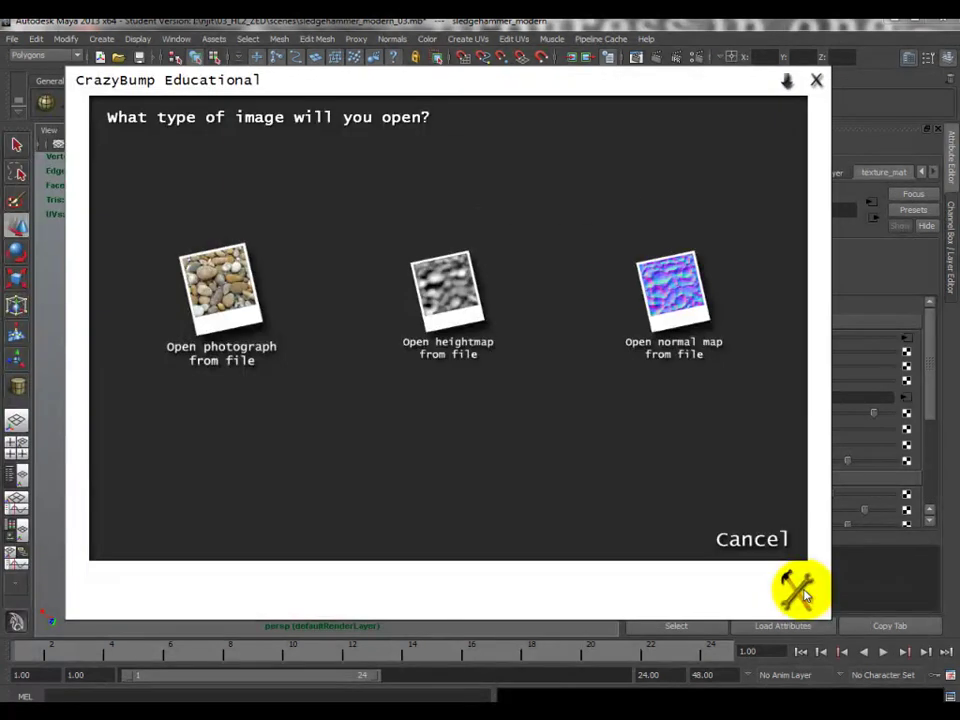
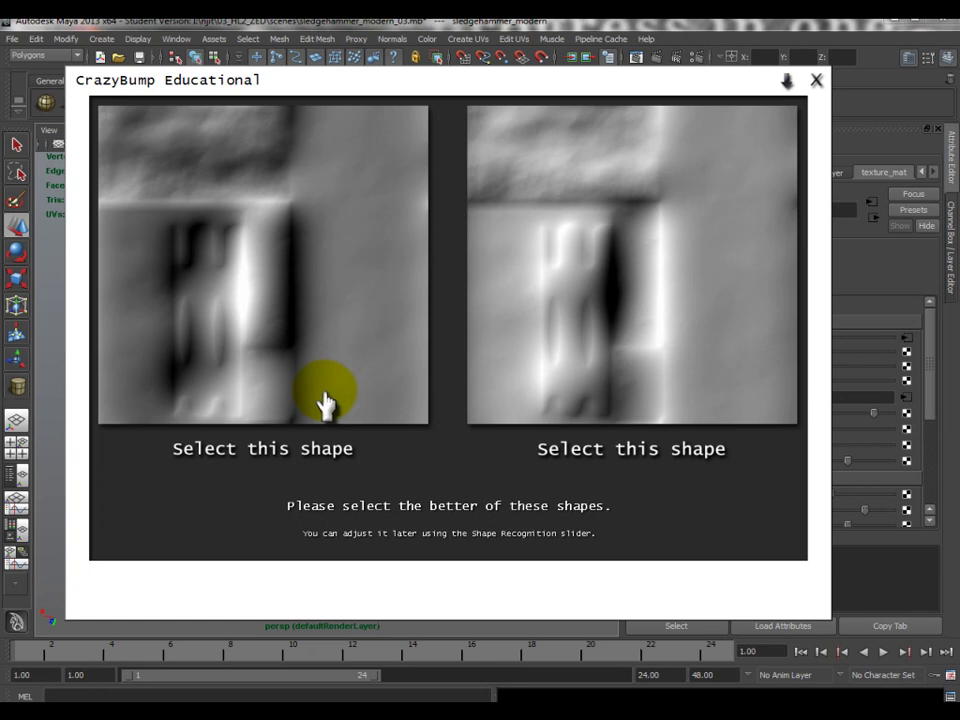
Choose the second of the two proposed shapes, with the lighter slotted plate, for the sledge texture
{"action": "left_click", "coordinate": [578, 320]}
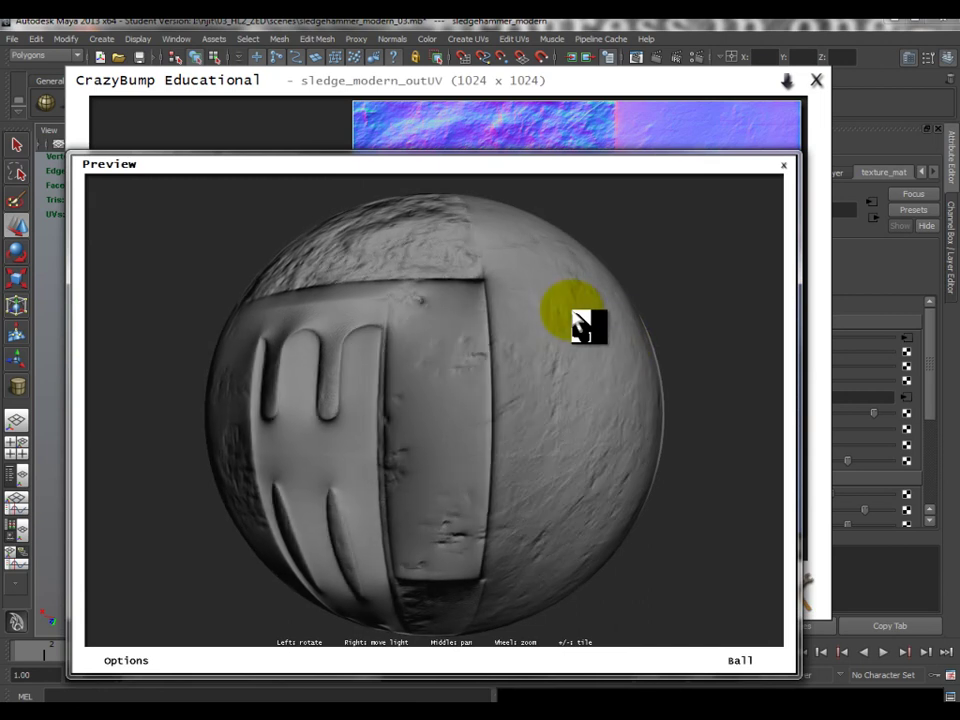
{"action": "left_click_drag", "start_coordinate": [583, 326], "coordinate": [565, 362]}
{"action": "left_click_drag", "start_coordinate": [527, 398], "coordinate": [545, 447]}
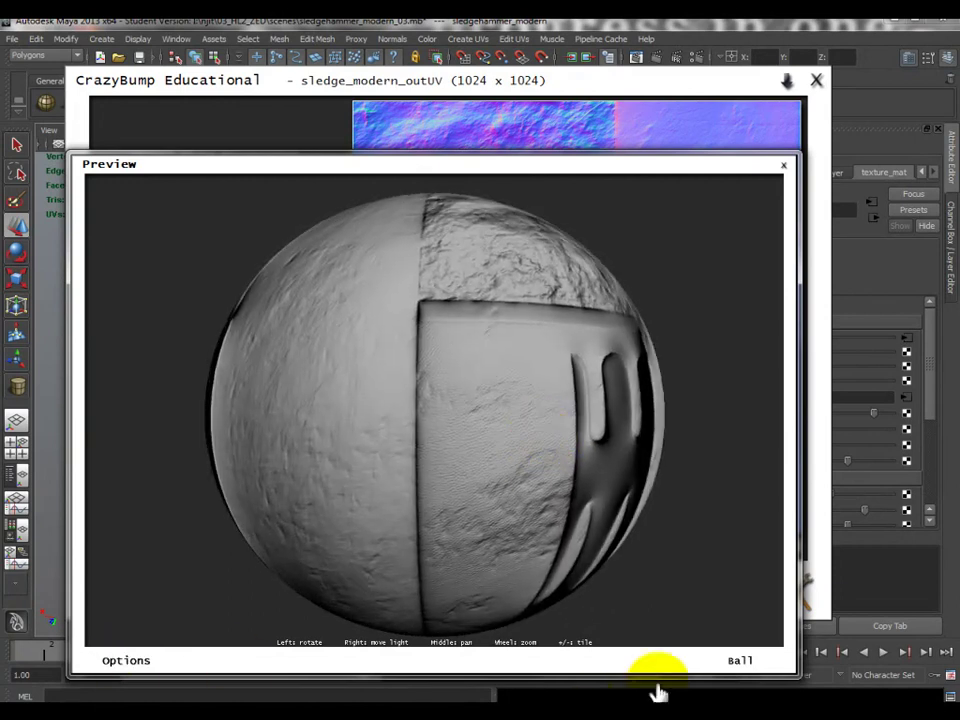
Preview the relief in 3D on a Column and on a Roller, examine the Roller from several angles, and close the preview
{"action": "left_click", "coordinate": [737, 662]}
{"action": "left_click", "coordinate": [745, 588]}
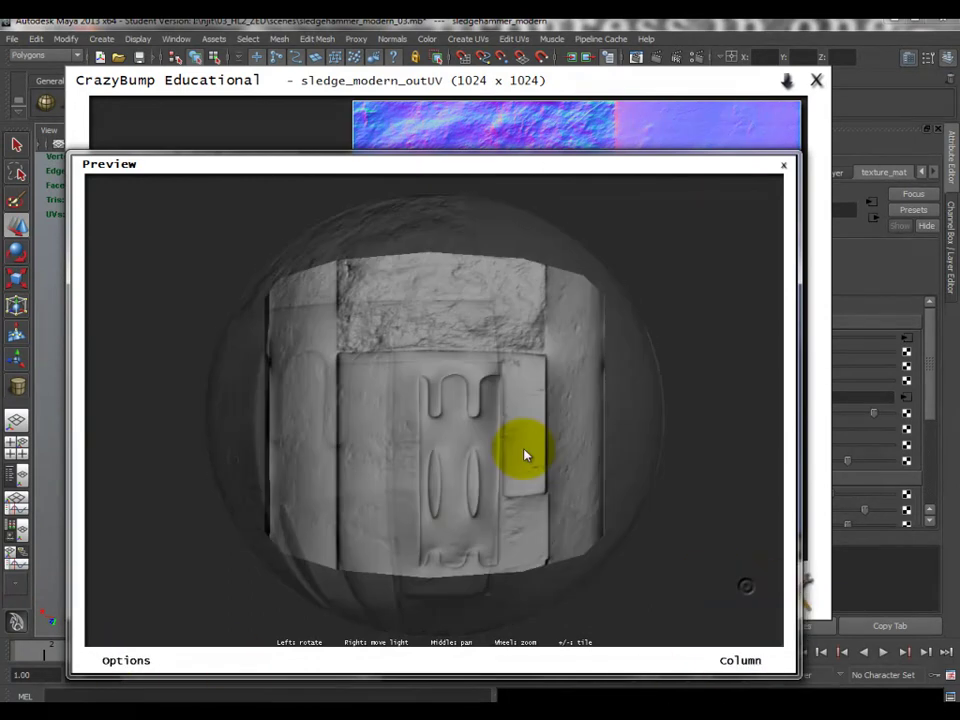
{"action": "left_click", "coordinate": [745, 664]}
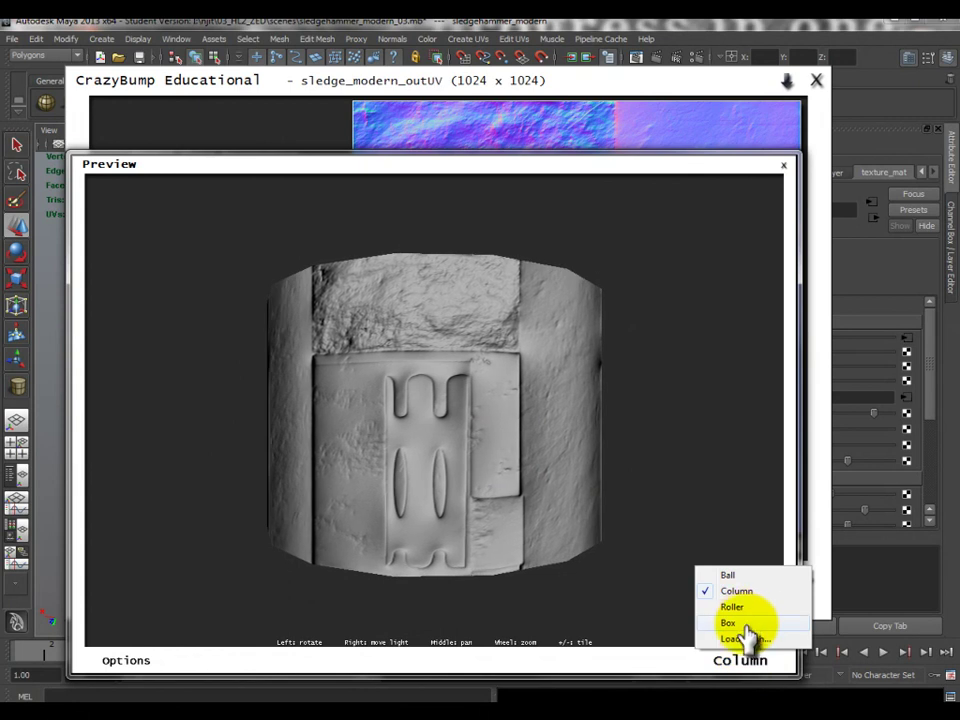
{"action": "left_click", "coordinate": [740, 607]}
{"action": "left_click_drag", "start_coordinate": [450, 520], "coordinate": [400, 349]}
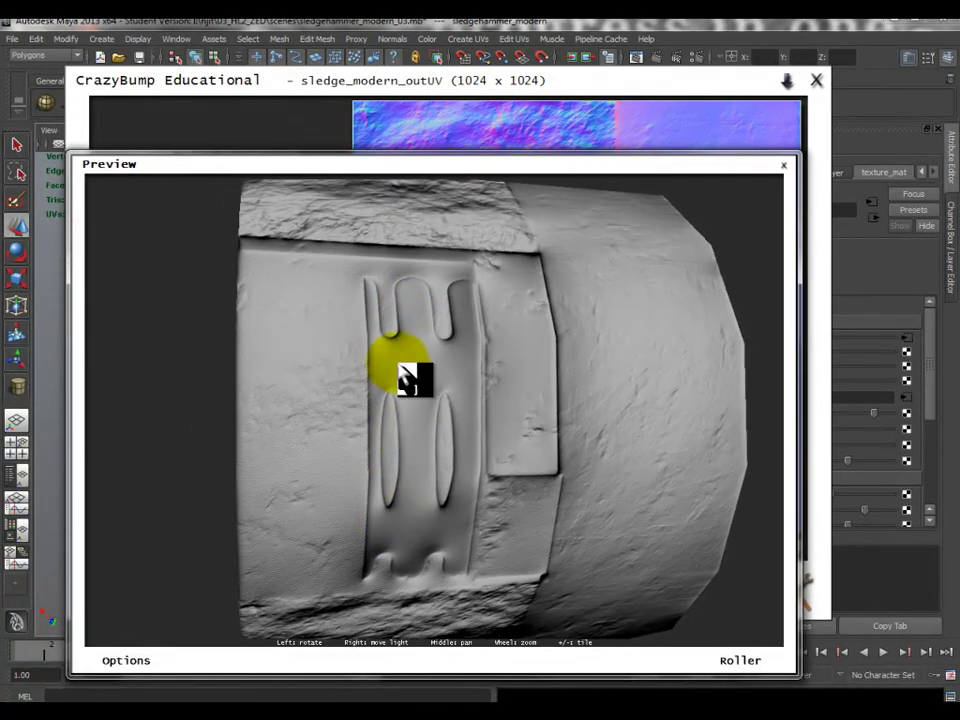
{"action": "left_click_drag", "start_coordinate": [318, 282], "coordinate": [392, 352]}
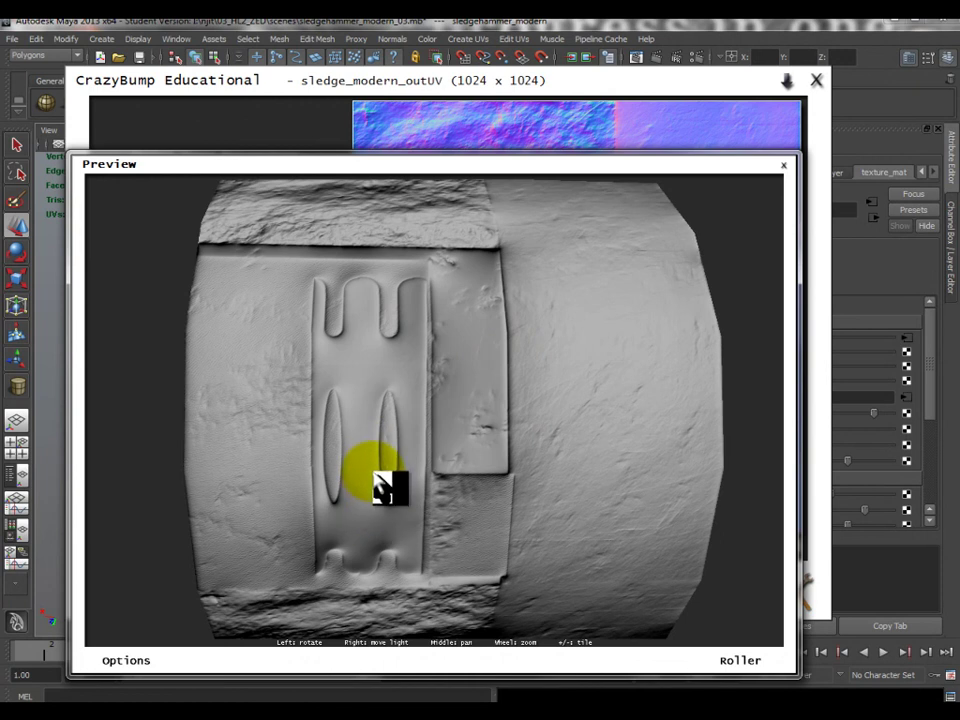
{"action": "left_click", "coordinate": [783, 165]}
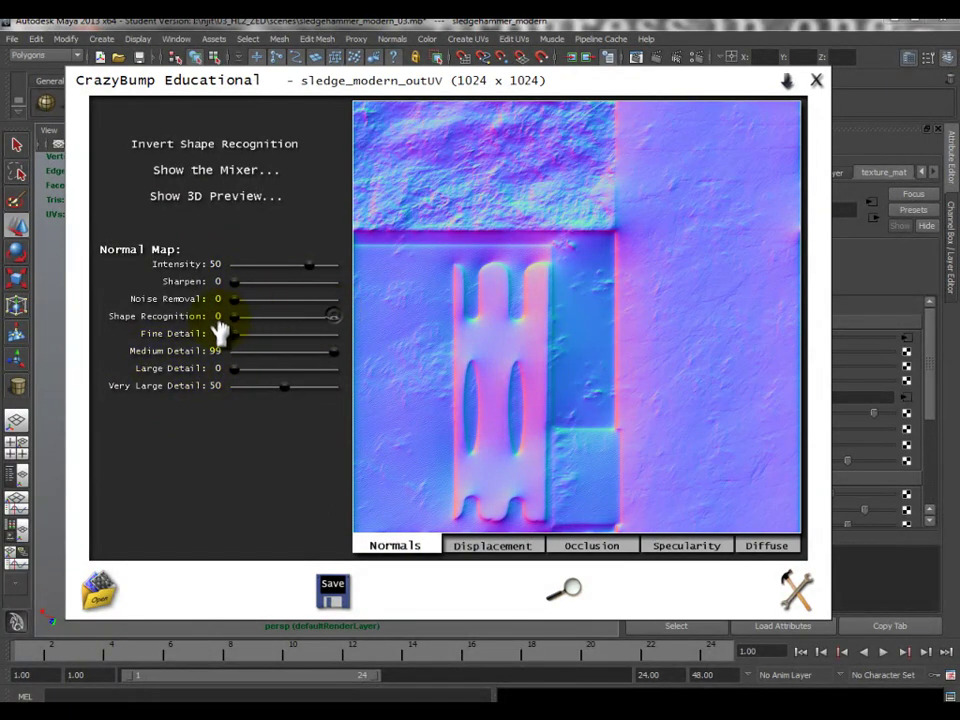
Set the normal map's Shape Recognition to 99 and Intensity to 51, and invert the shape recognition
{"action": "left_click_drag", "start_coordinate": [291, 326], "coordinate": [384, 328]}
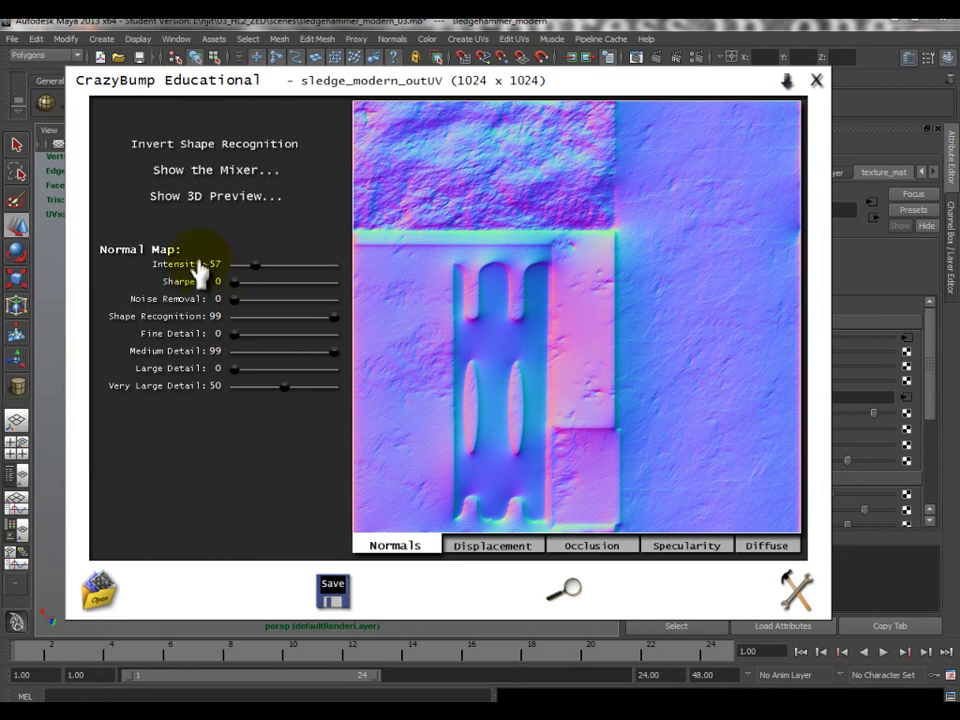
{"action": "left_click", "coordinate": [225, 150]}
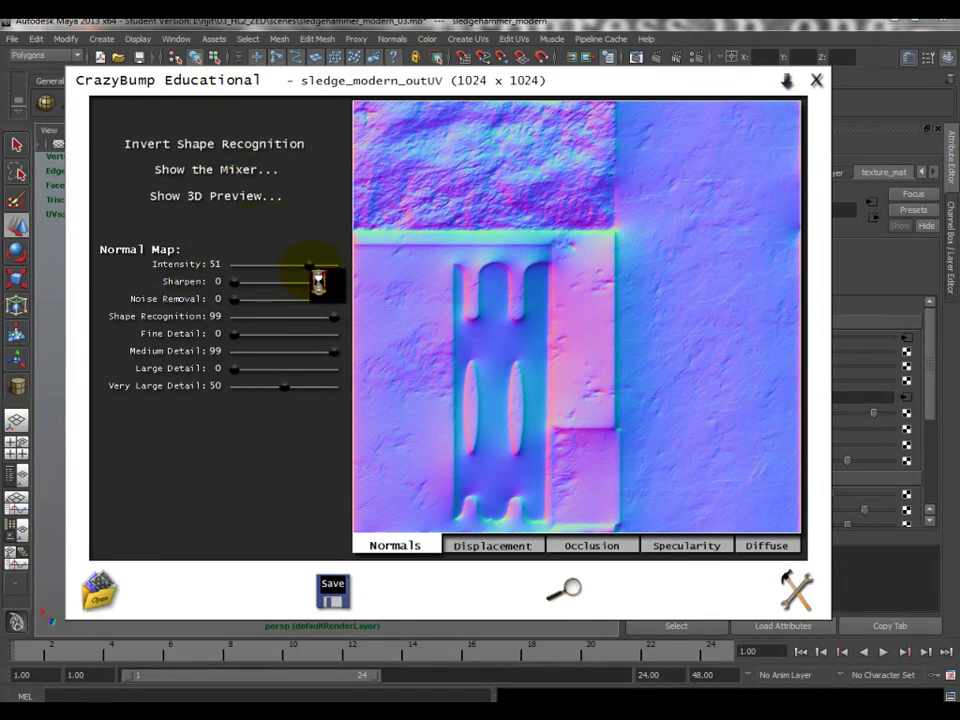
{"action": "left_click", "coordinate": [248, 150]}
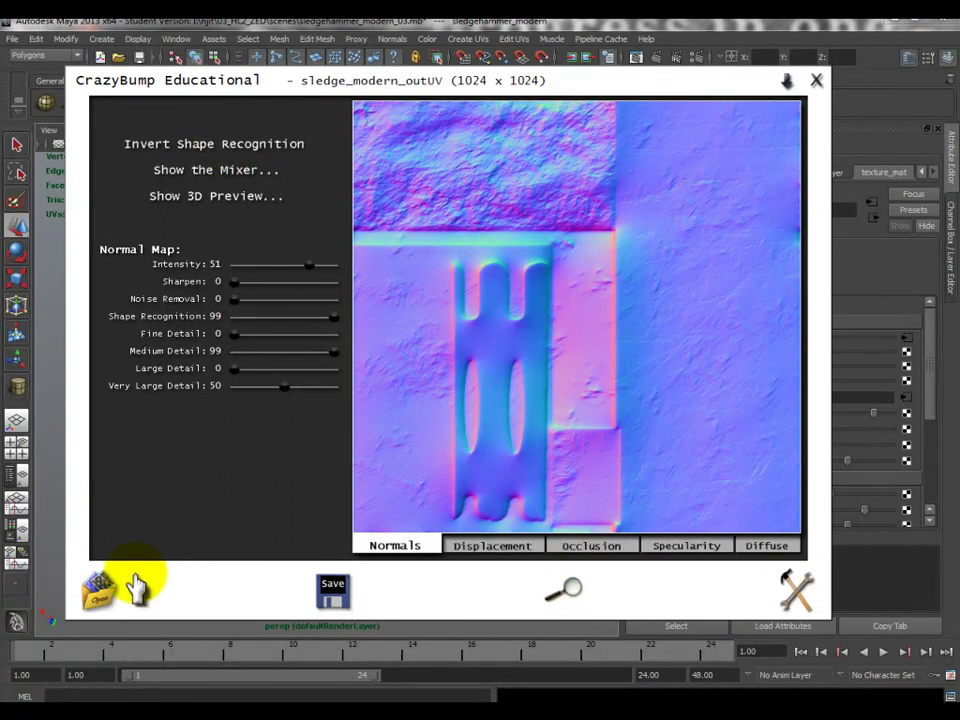
Examine the normal map enlarged, return to the full view, and look at the available settings options
{"action": "left_click", "coordinate": [568, 596]}
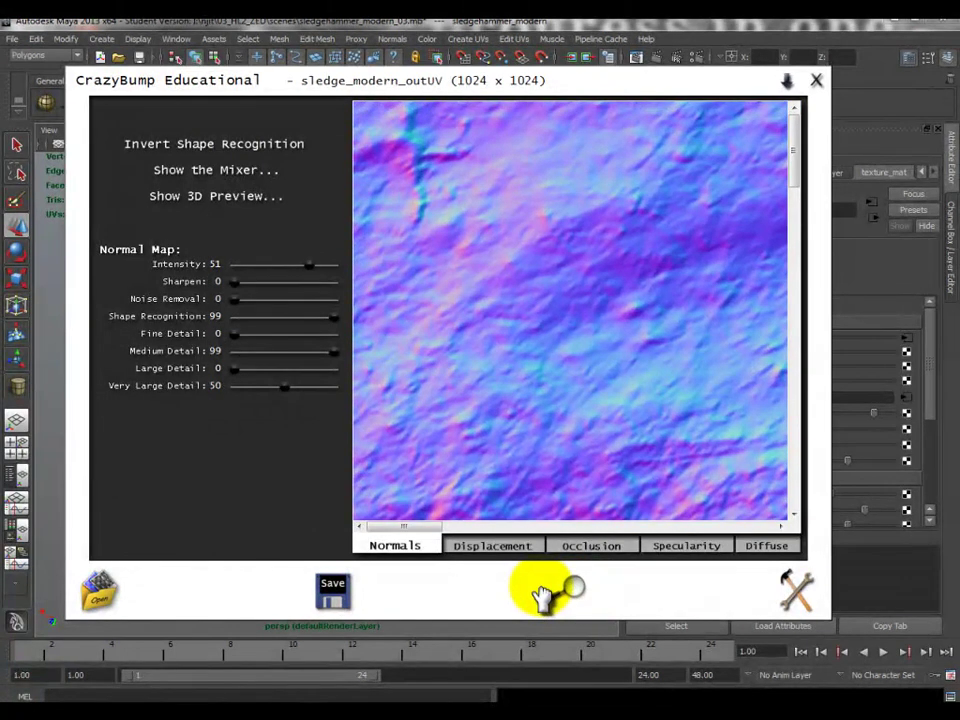
{"action": "left_click", "coordinate": [570, 594]}
{"action": "left_click", "coordinate": [797, 588]}
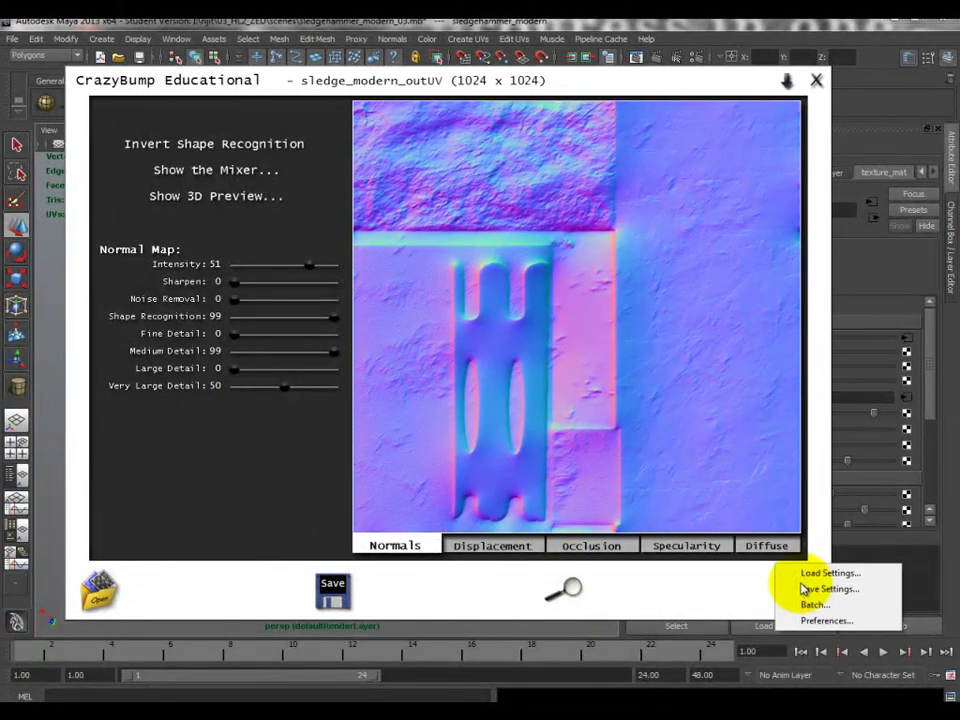
{"action": "left_click", "coordinate": [698, 613]}
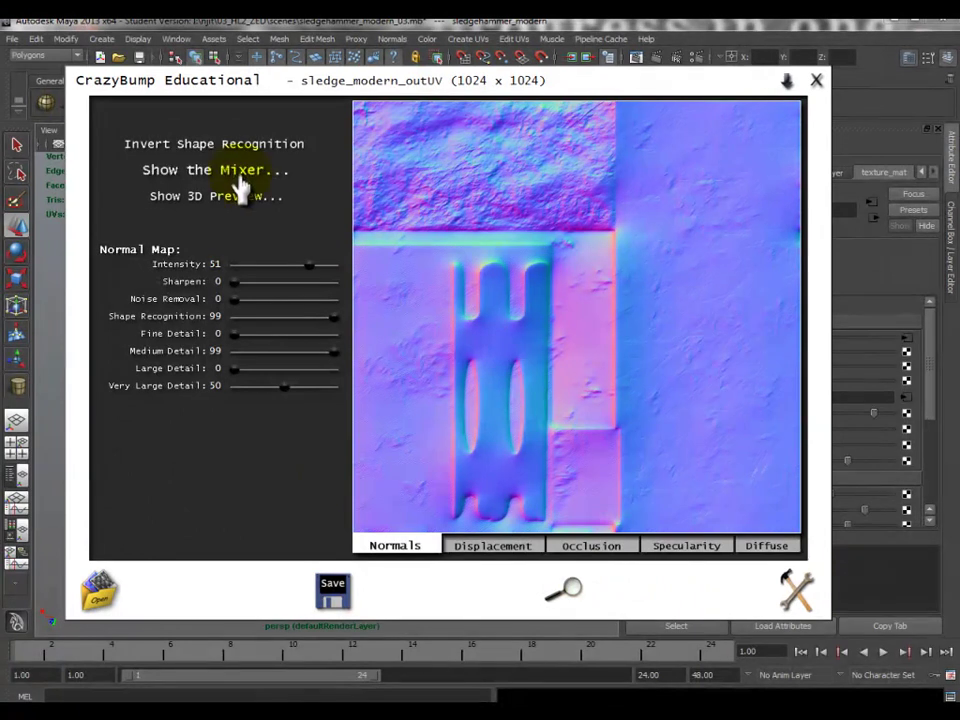
Examine the inverted relief on the 3D Roller preview from several angles and close the preview
{"action": "left_click", "coordinate": [236, 200]}
{"action": "left_click_drag", "start_coordinate": [467, 461], "coordinate": [219, 300]}
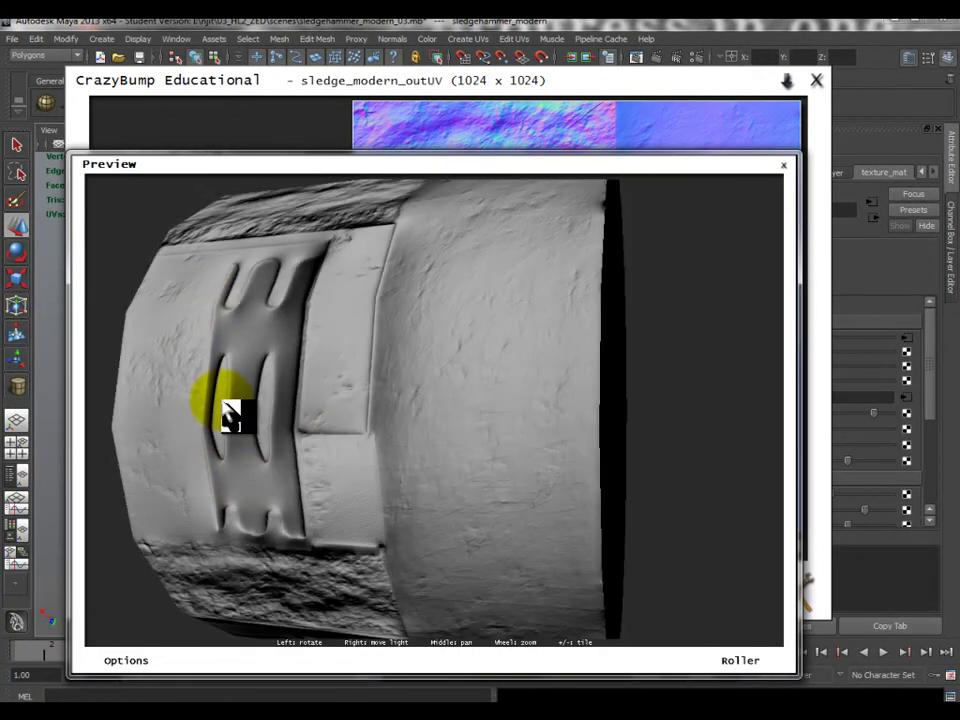
{"action": "left_click_drag", "start_coordinate": [333, 540], "coordinate": [413, 313]}
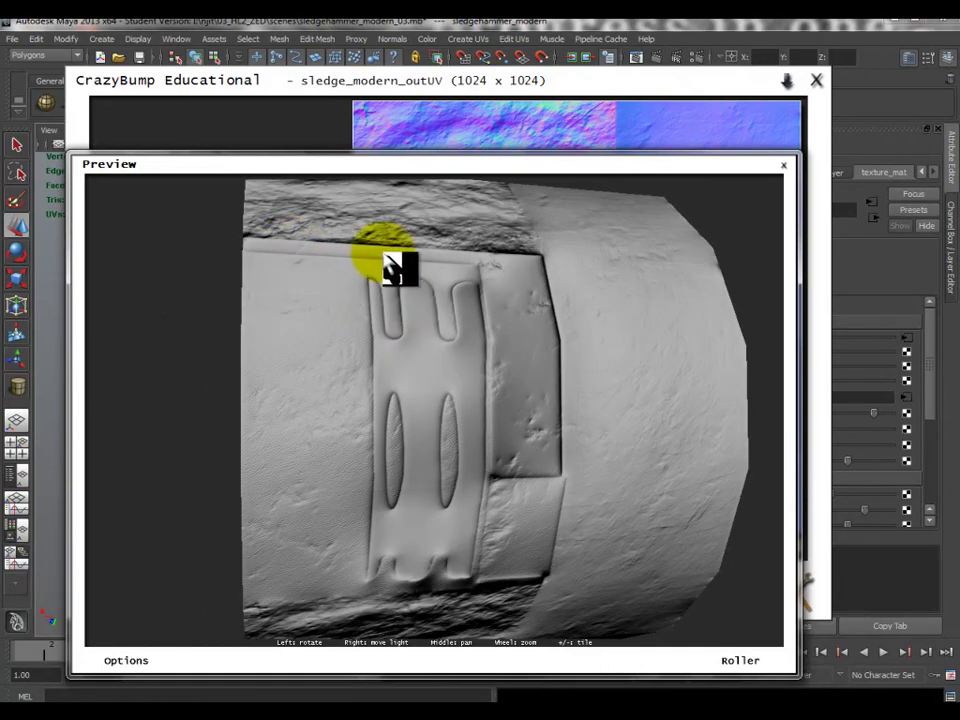
{"action": "left_click_drag", "start_coordinate": [544, 330], "coordinate": [390, 372]}
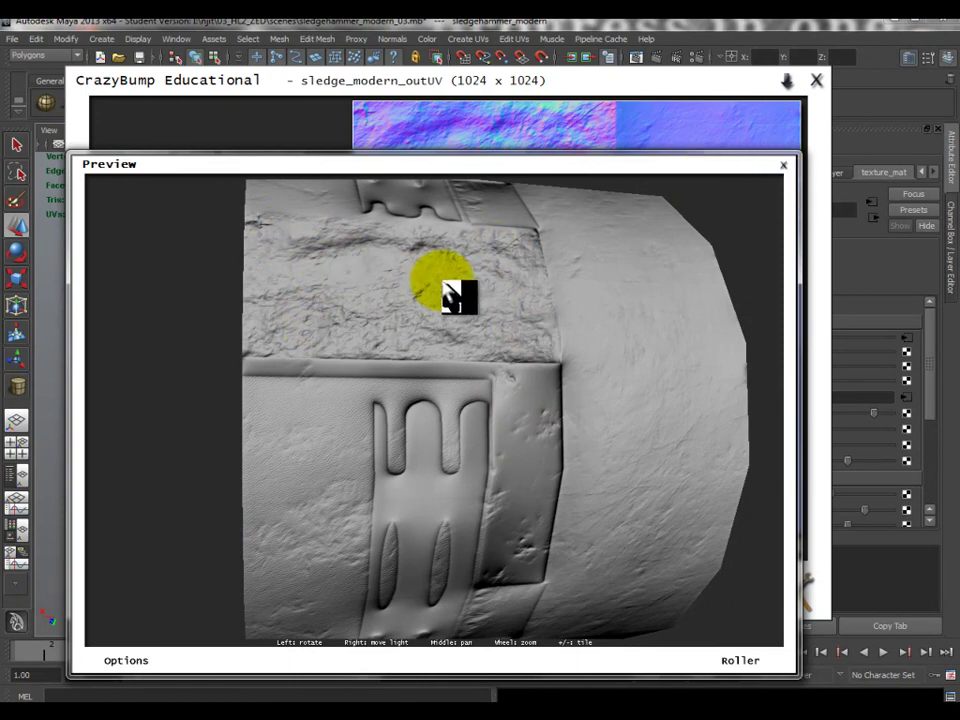
{"action": "left_click", "coordinate": [783, 165]}
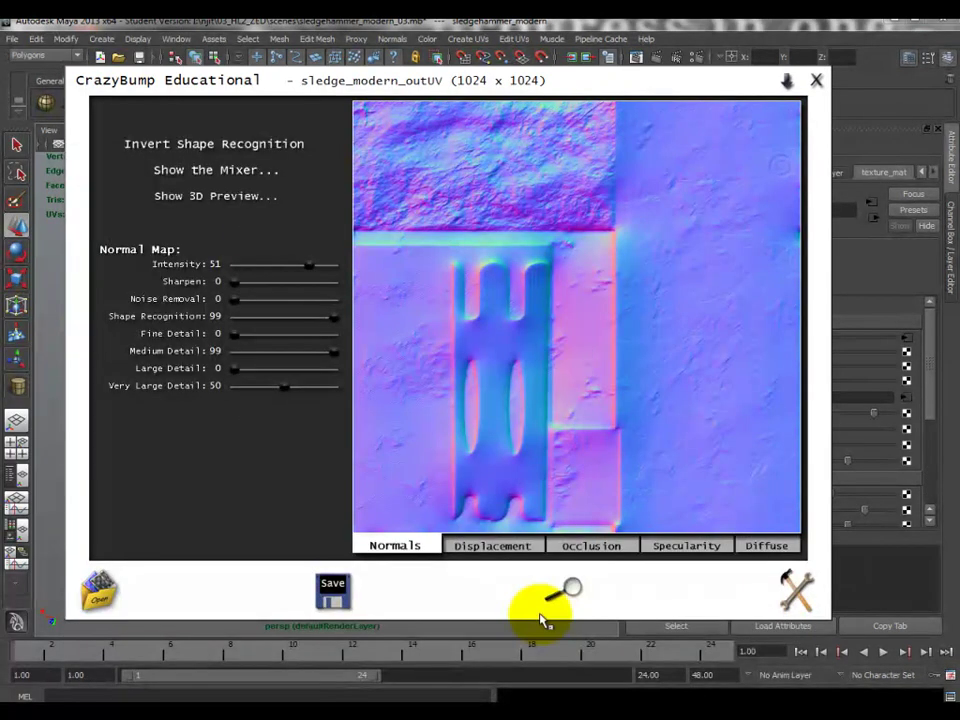
Invert the normal map's shape recognition for comparison and switch it back
{"action": "left_click", "coordinate": [334, 596]}
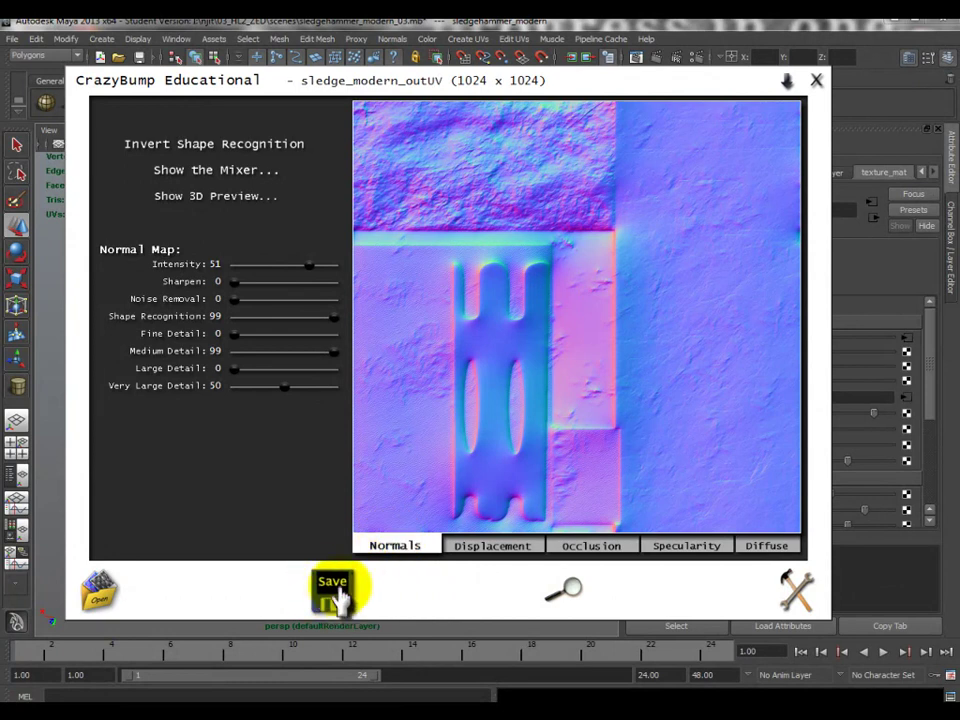
{"action": "left_click", "coordinate": [235, 145]}
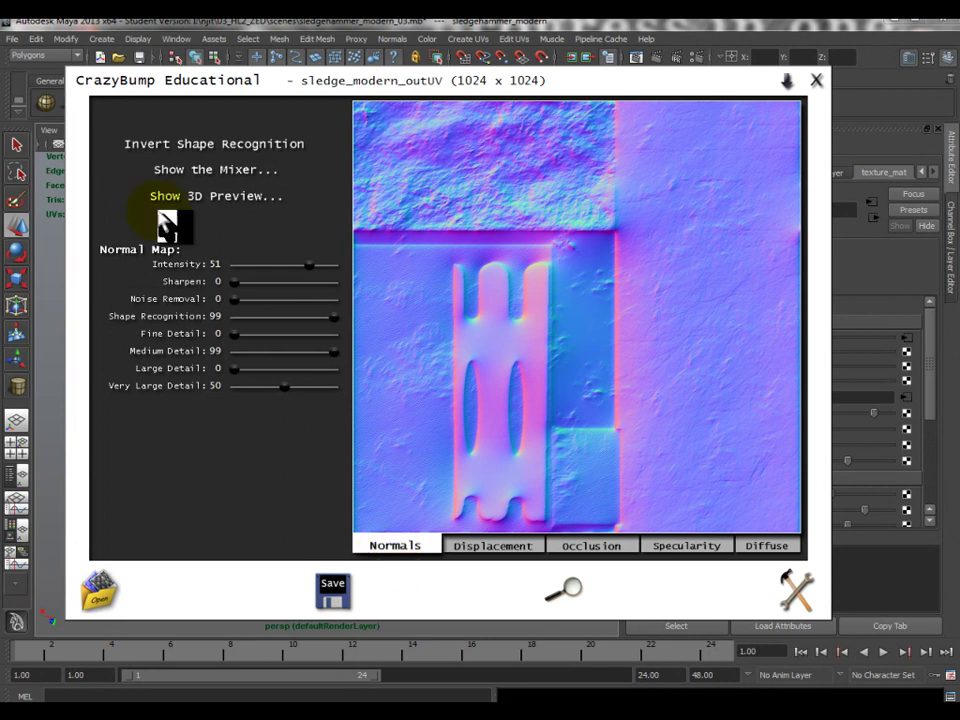
{"action": "left_click", "coordinate": [214, 144]}
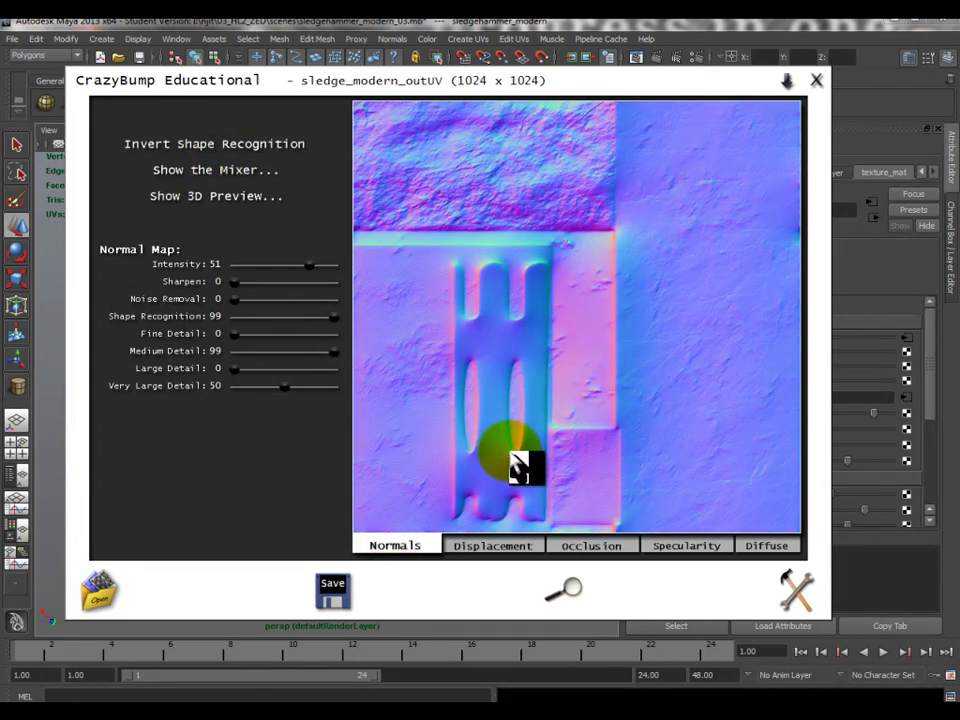
Try other normal map slider strengths and restore Shape Recognition to 99 and Fine Detail to 0
{"action": "left_click_drag", "start_coordinate": [230, 283], "coordinate": [109, 321]}
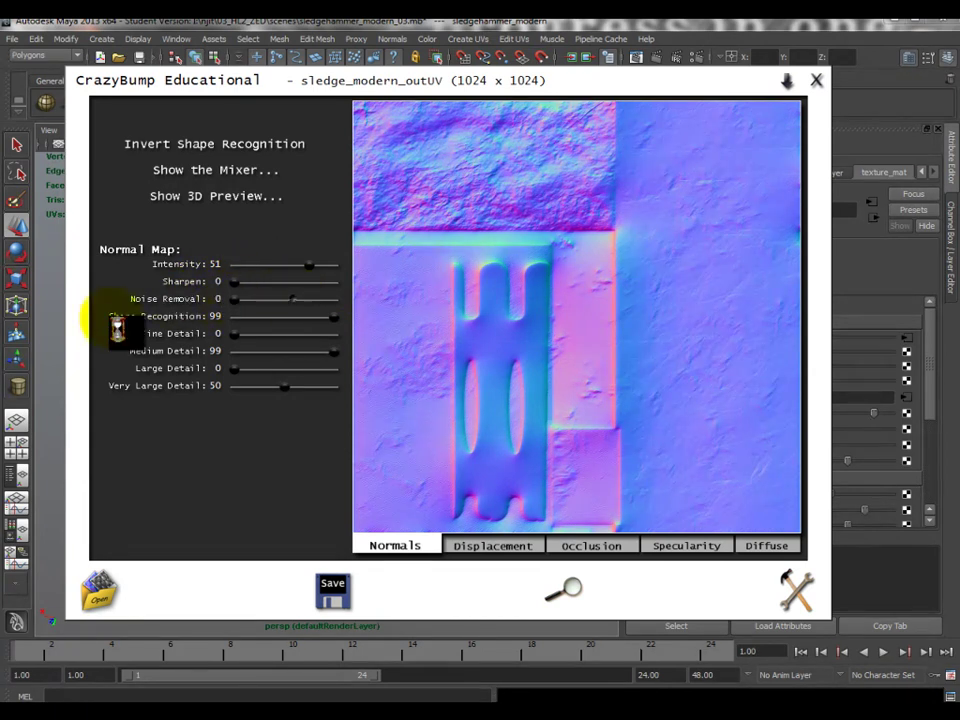
{"action": "left_click_drag", "start_coordinate": [258, 318], "coordinate": [349, 326]}
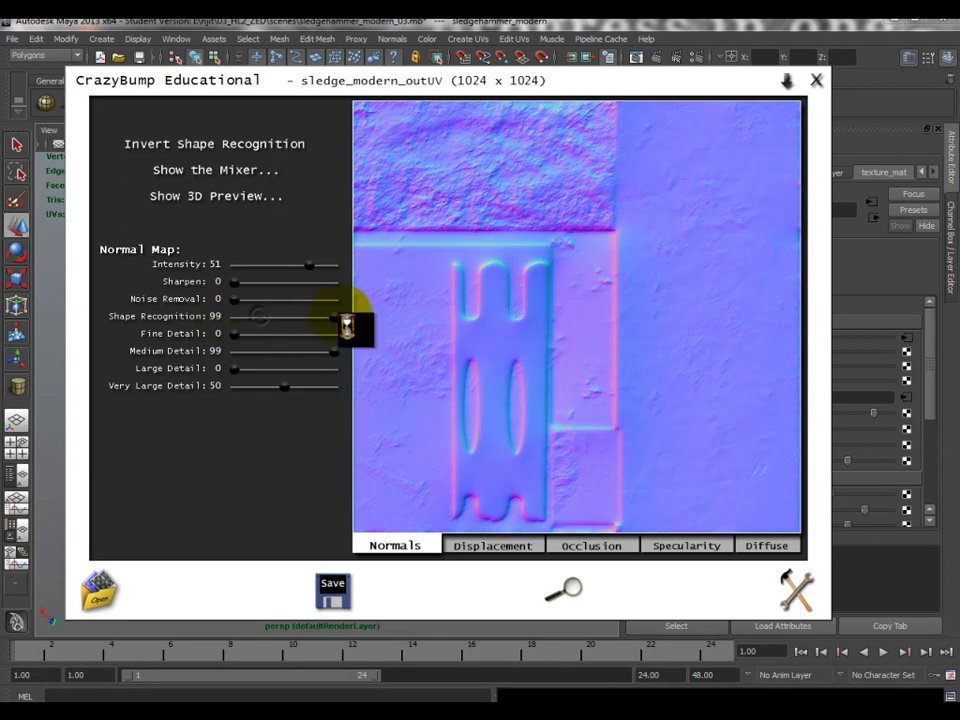
{"action": "left_click_drag", "start_coordinate": [232, 334], "coordinate": [161, 353]}
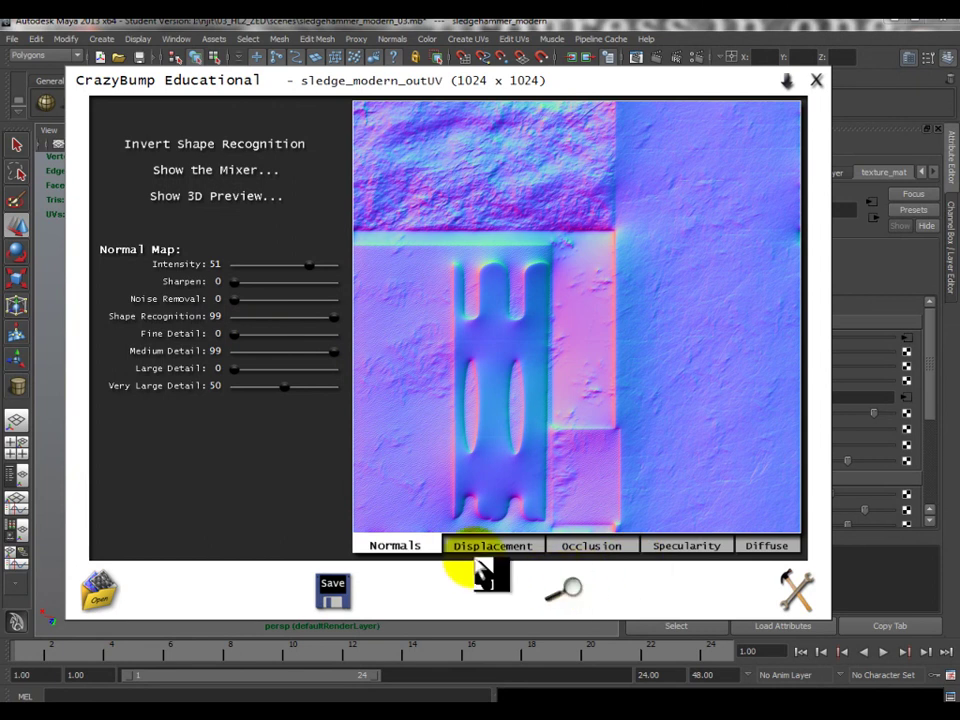
Recheck the relief in the 3D preview, close it, and view the occlusion map
{"action": "left_click", "coordinate": [205, 198]}
{"action": "left_click_drag", "start_coordinate": [206, 199], "coordinate": [761, 163]}
{"action": "left_click", "coordinate": [782, 166]}
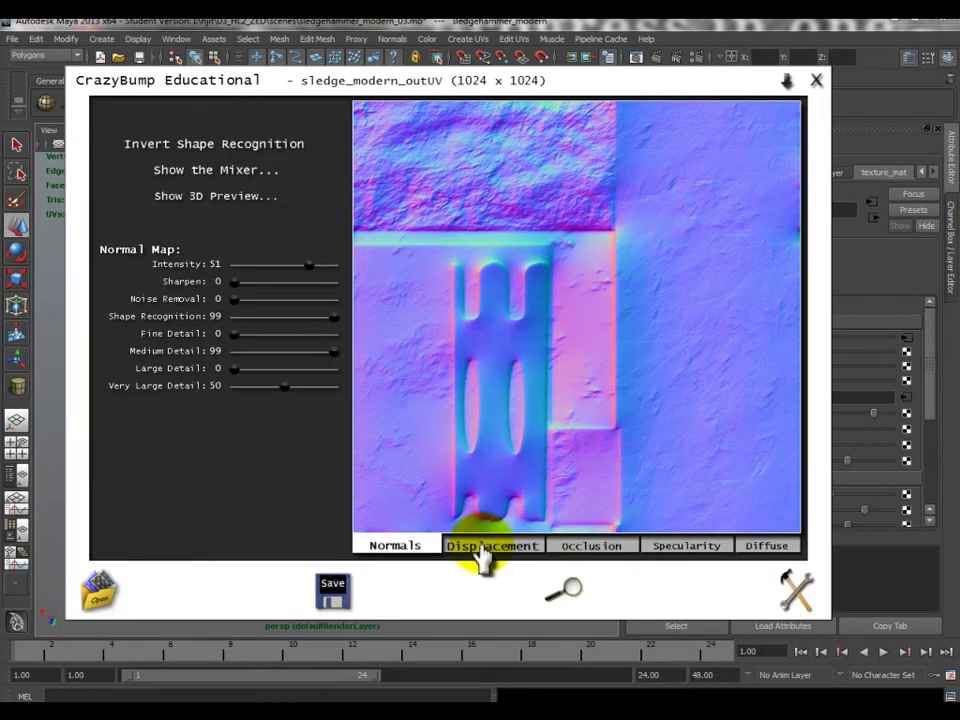
{"action": "left_click", "coordinate": [592, 548]}
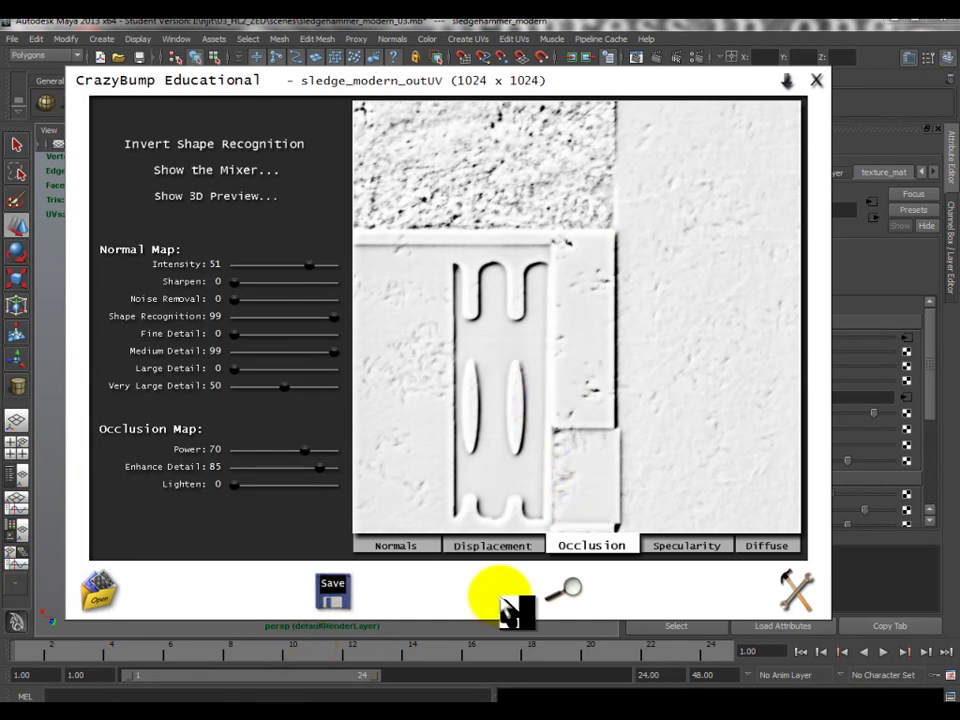
Review the specularity map with shape recognition inverted and restored, and set its Texture Influence to 57
{"action": "left_click", "coordinate": [670, 548]}
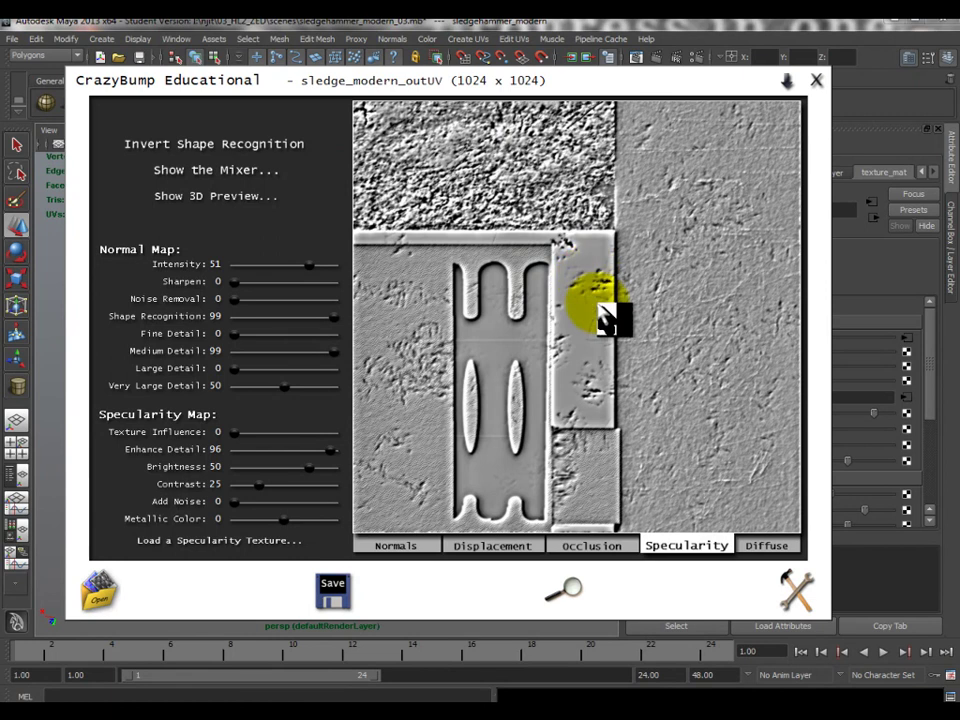
{"action": "left_click", "coordinate": [214, 146]}
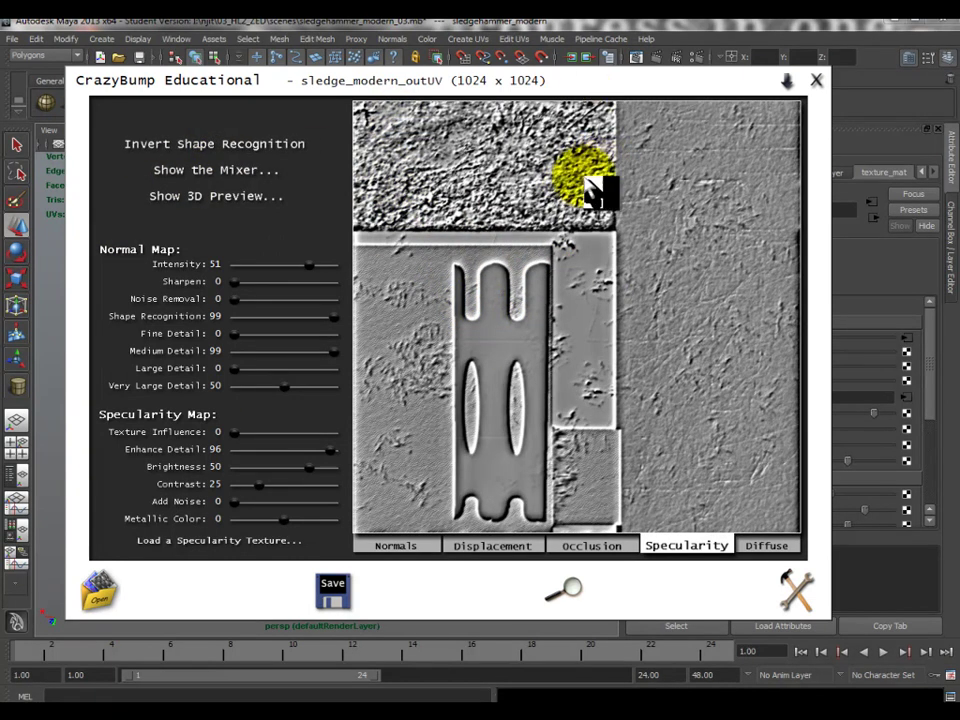
{"action": "left_click", "coordinate": [264, 146]}
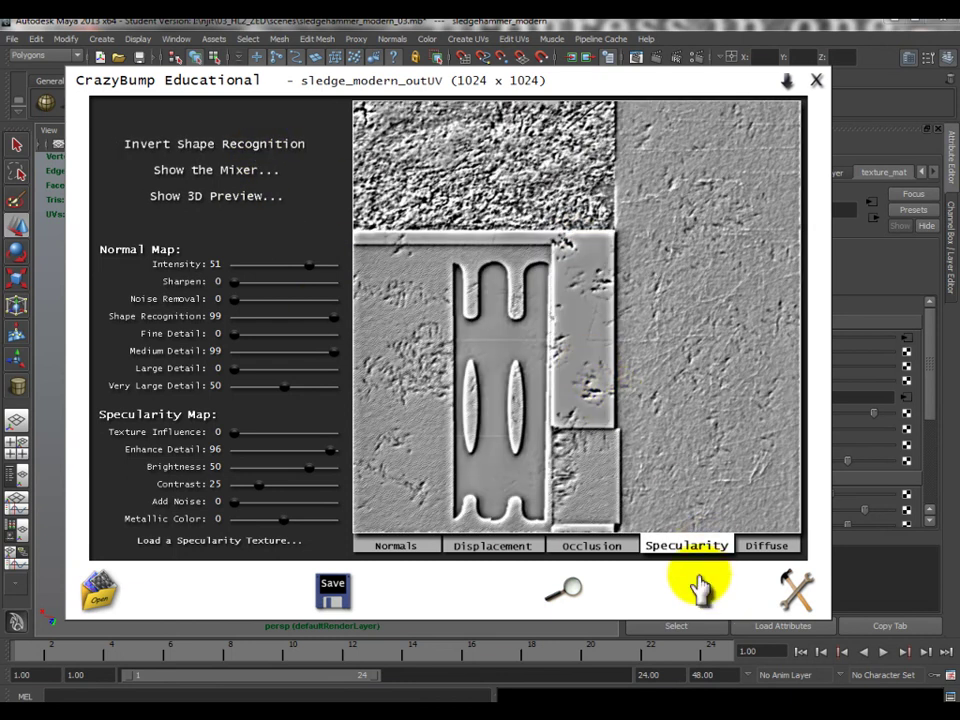
{"action": "left_click_drag", "start_coordinate": [234, 433], "coordinate": [291, 433]}
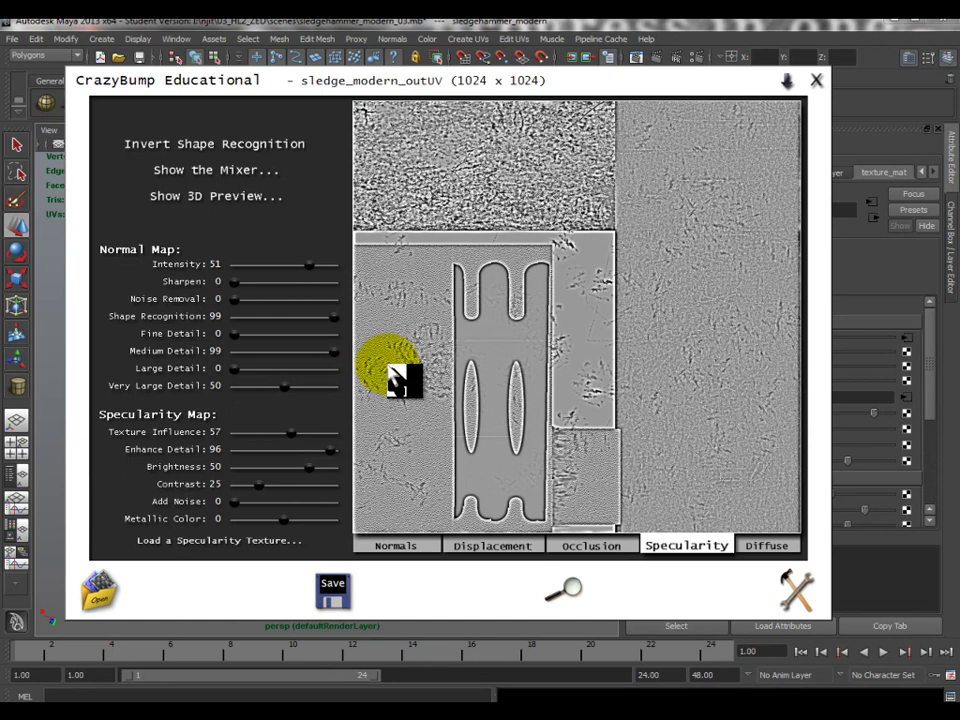
Switch to Maya and set Use As to Tangent Space Normals on the bump node of texture_mat's bump mapping
{"action": "left_click", "coordinate": [885, 267]}
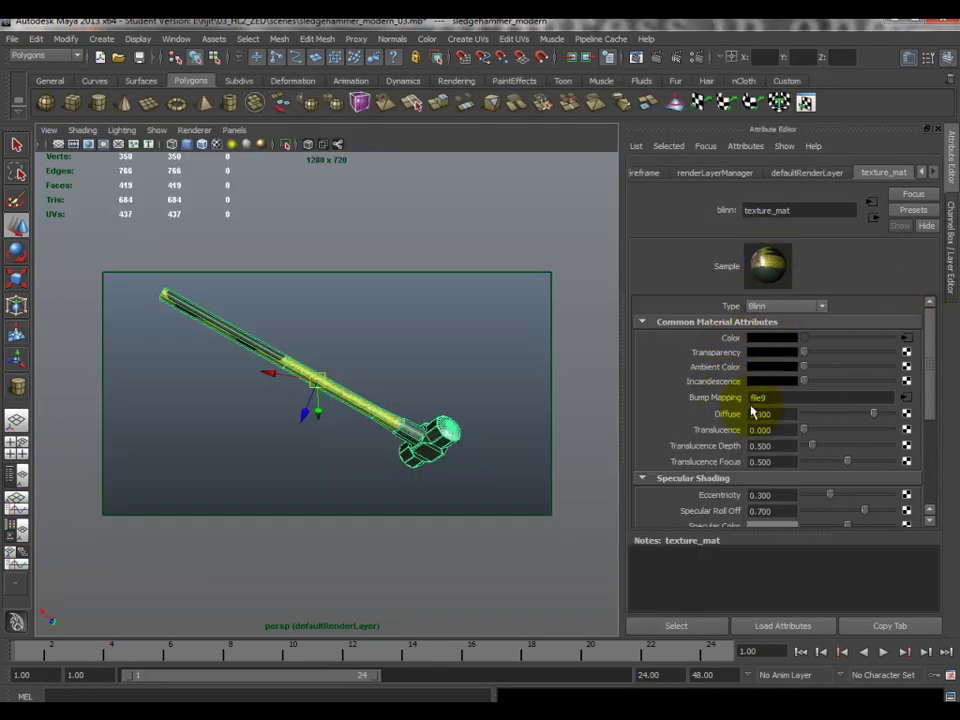
{"action": "scroll", "coordinate": [728, 402], "scroll_direction": "down", "scroll_amount": 4}
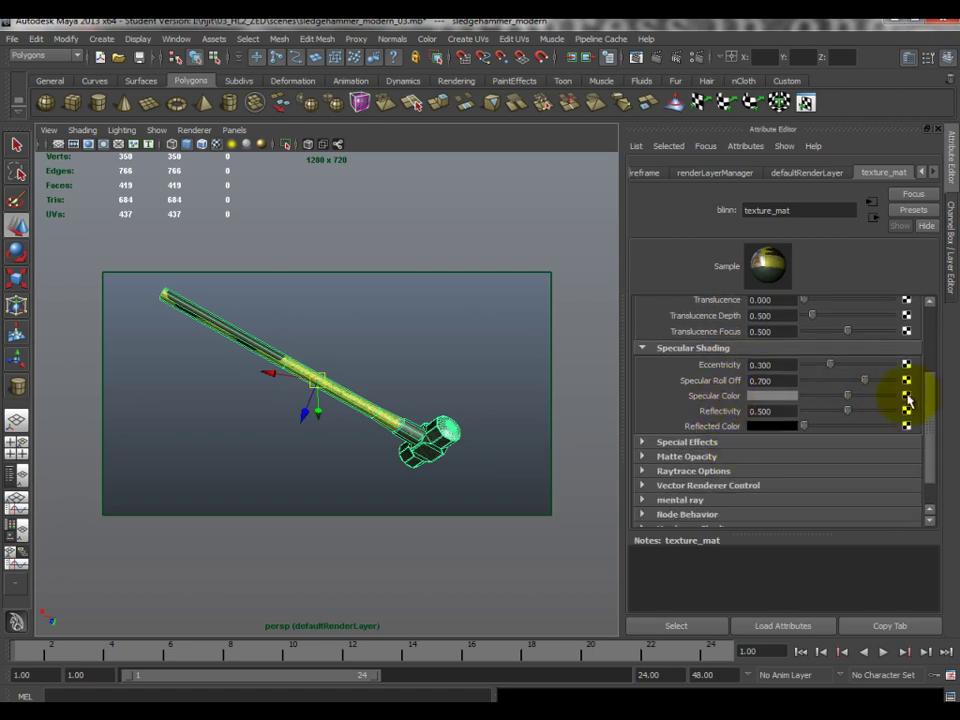
{"action": "scroll", "coordinate": [841, 386], "scroll_direction": "up", "scroll_amount": 3}
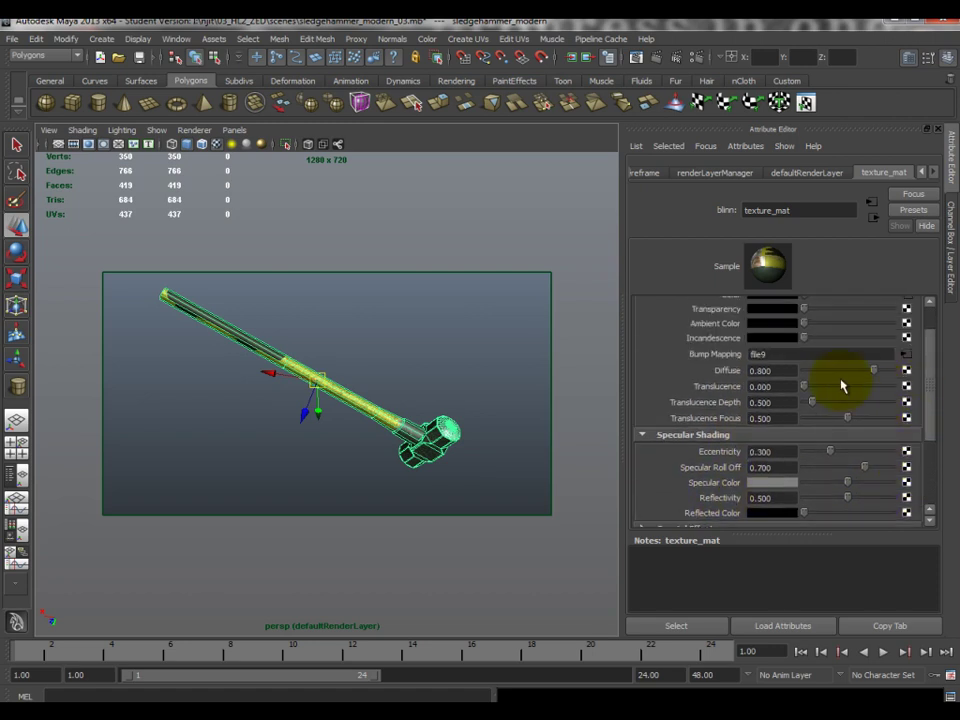
{"action": "left_click", "coordinate": [908, 355]}
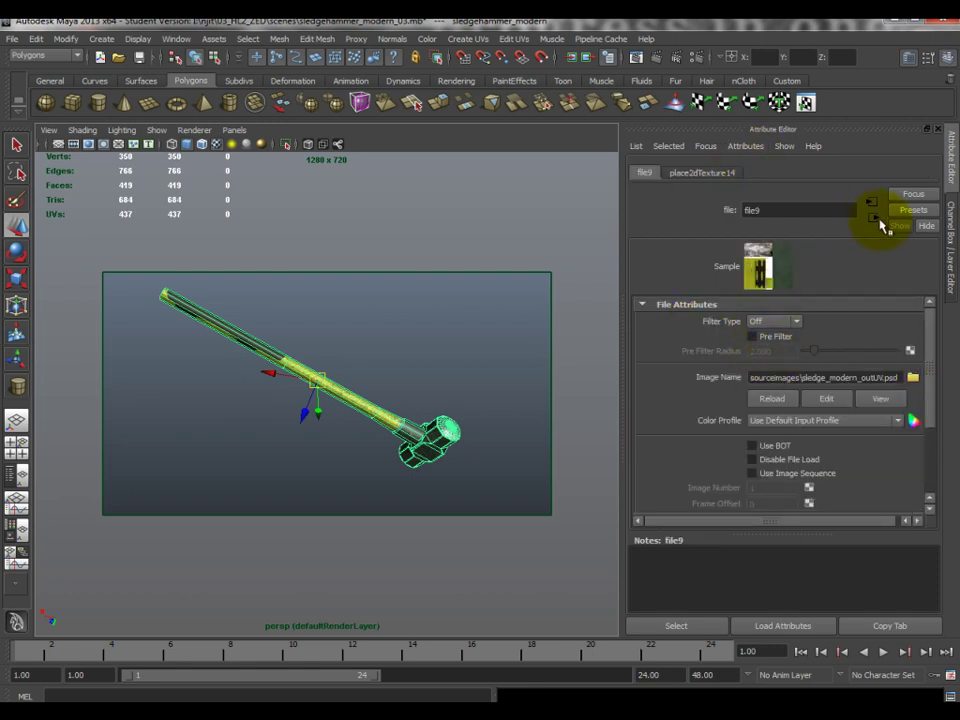
{"action": "left_click", "coordinate": [874, 219]}
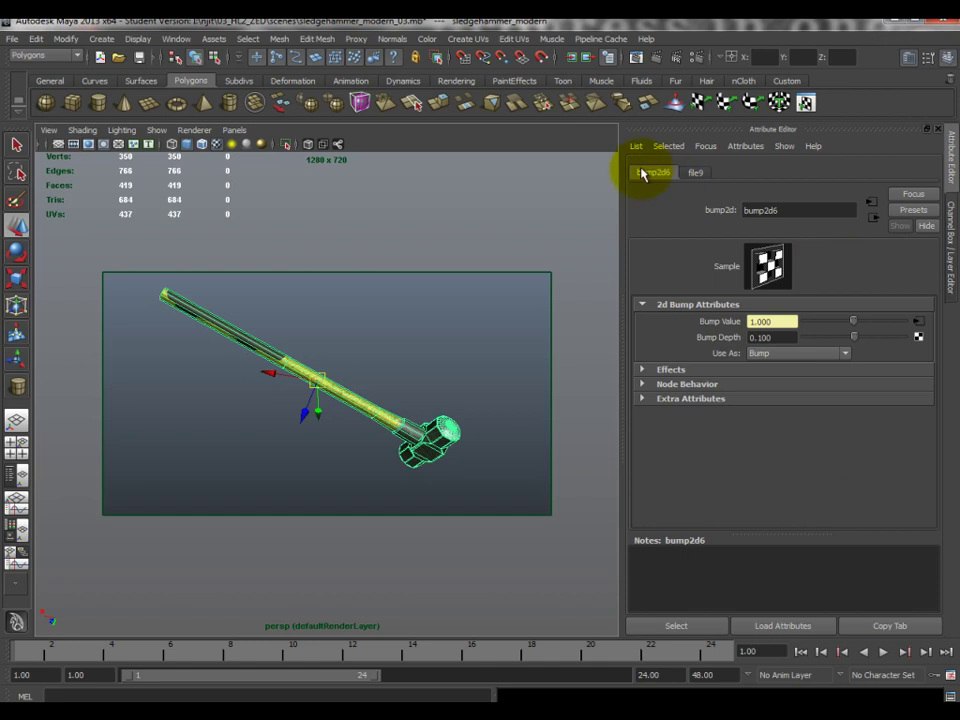
{"action": "left_click", "coordinate": [763, 352]}
{"action": "left_click", "coordinate": [776, 376]}
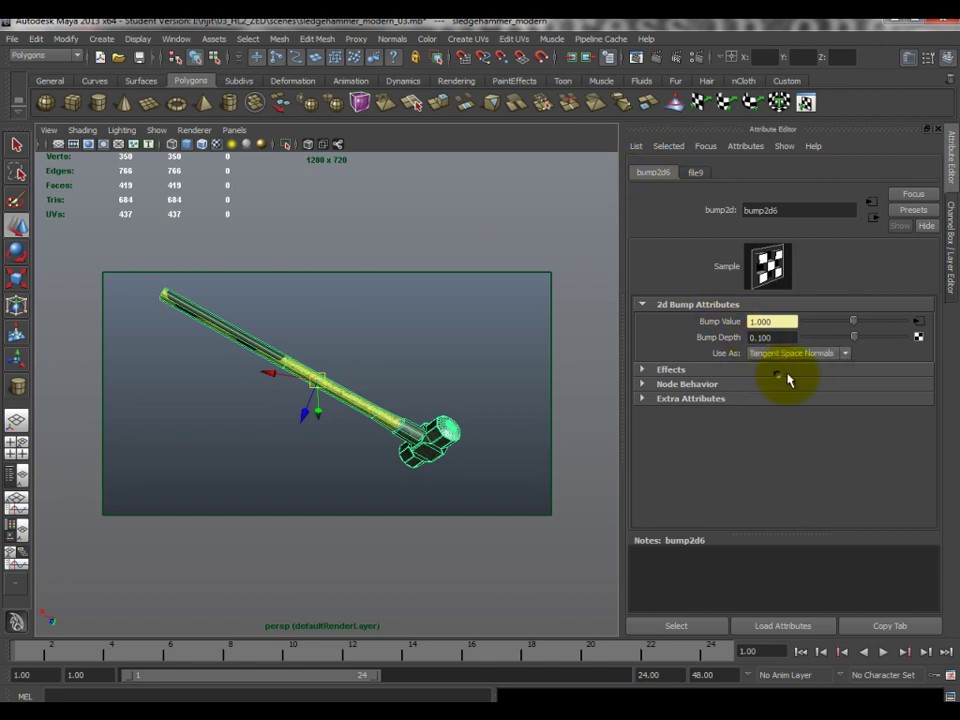
Review the Use As options of the bump node and keep Tangent Space Normals
{"action": "left_click", "coordinate": [795, 355]}
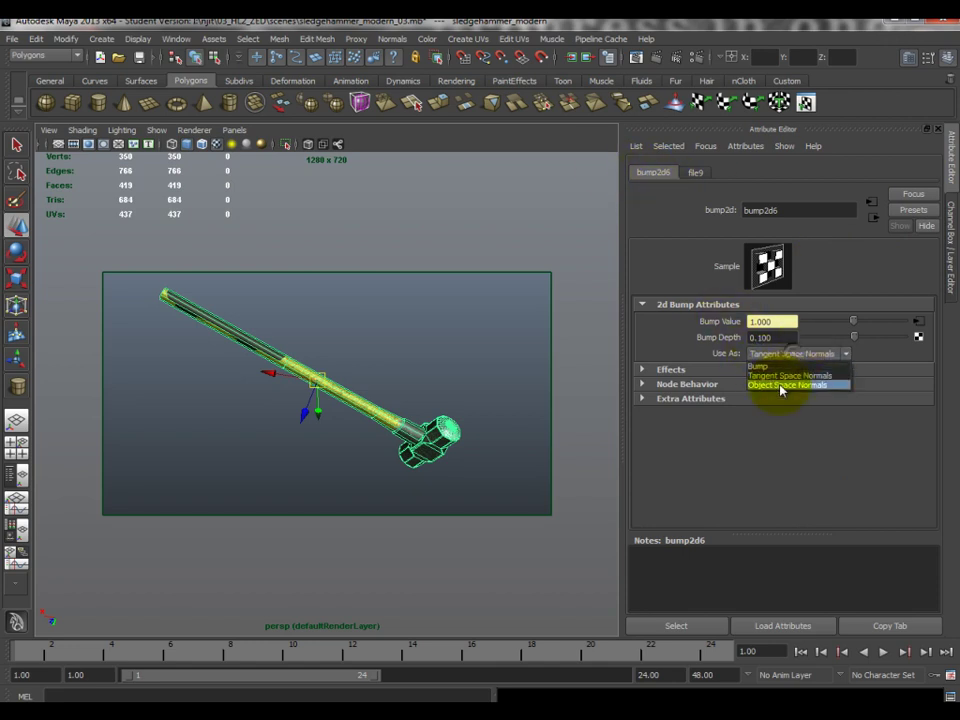
{"action": "left_click", "coordinate": [791, 377]}
{"action": "left_click", "coordinate": [785, 356]}
{"action": "left_click", "coordinate": [796, 378]}
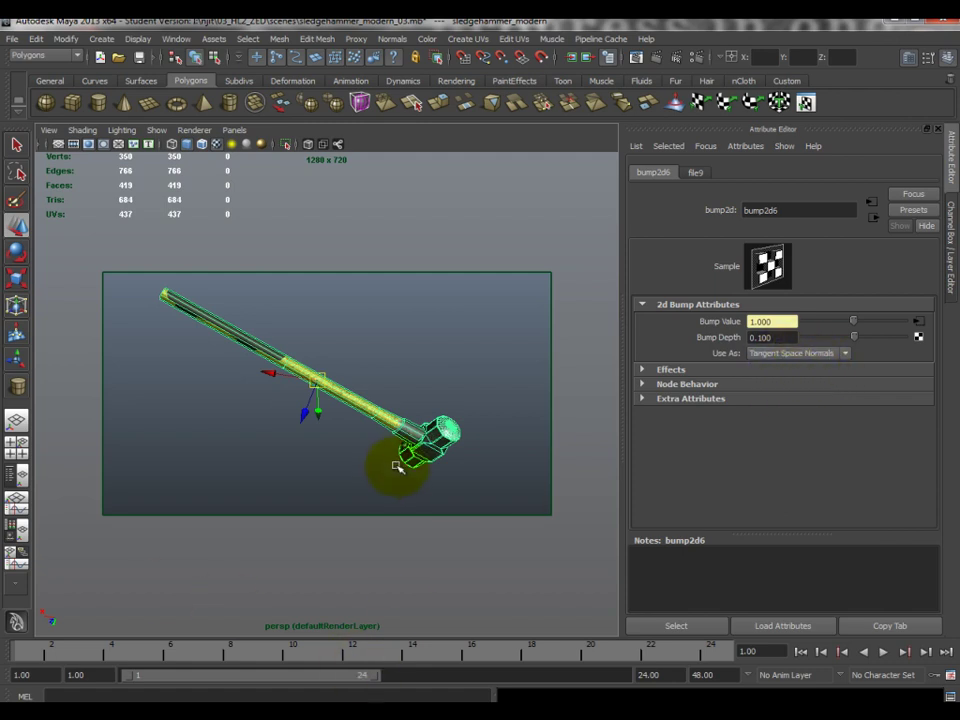
Reopen the bump node from texture_mat's bump mapping on the sledgehammer and choose Tangent Space Normals for Use As
{"action": "left_click", "coordinate": [436, 420]}
{"action": "right_click_drag", "start_coordinate": [439, 380], "coordinate": [440, 484]}
{"action": "scroll", "coordinate": [718, 381], "scroll_direction": "up", "scroll_amount": 2}
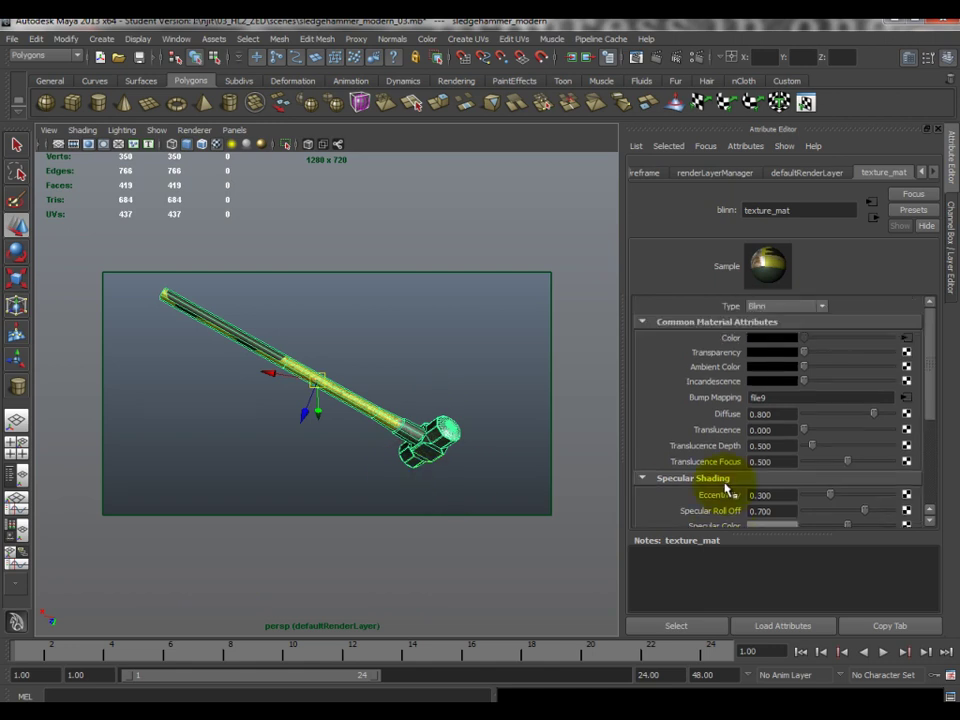
{"action": "scroll", "coordinate": [727, 453], "scroll_direction": "down", "scroll_amount": 2}
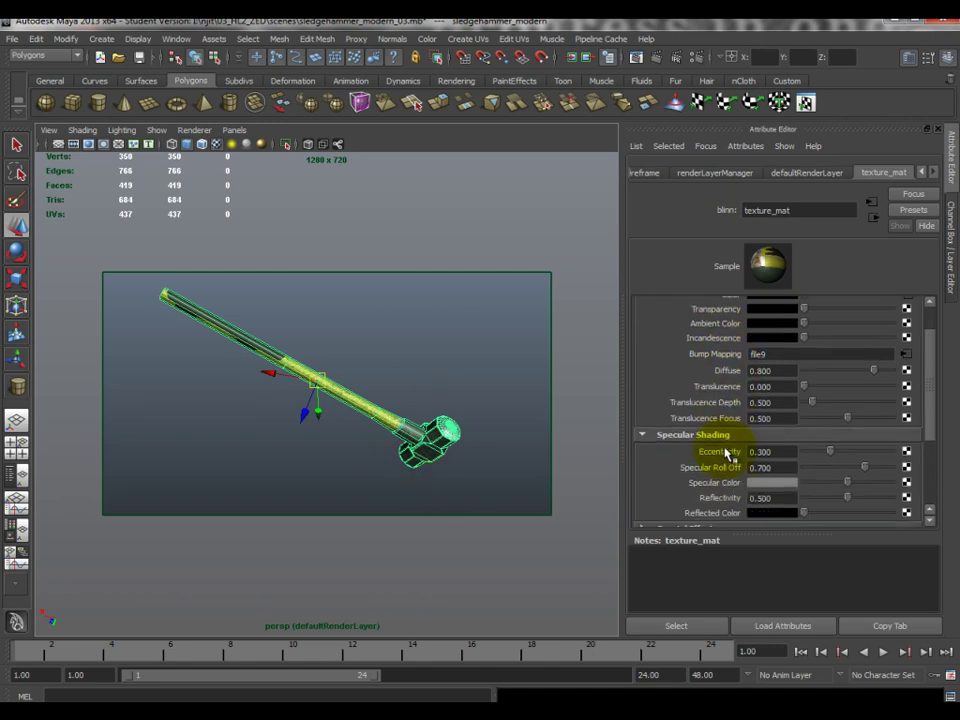
{"action": "left_click", "coordinate": [906, 355]}
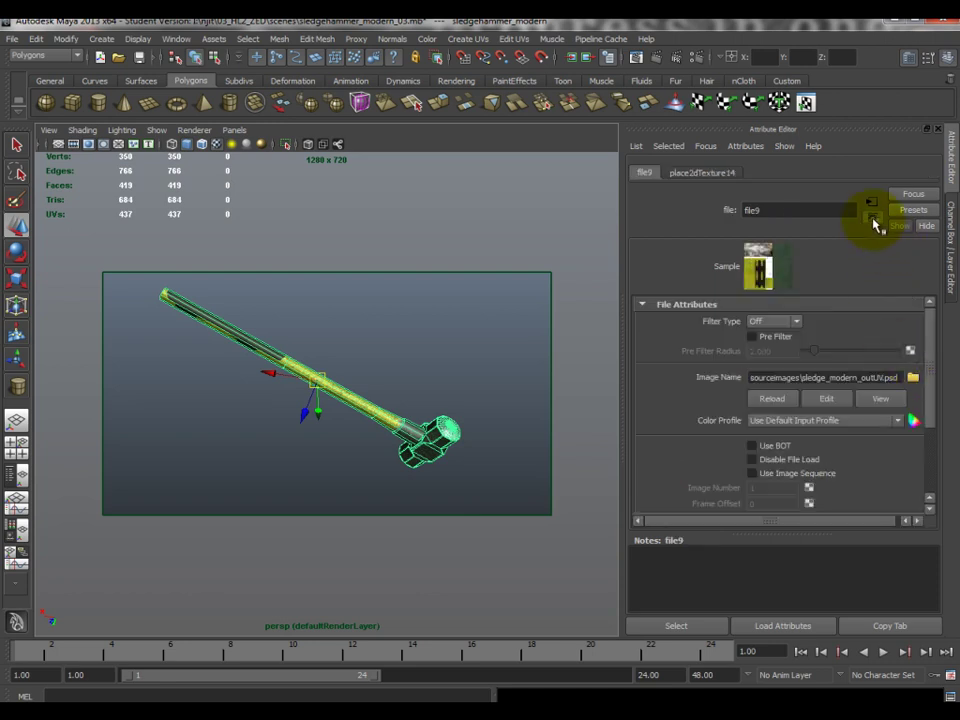
{"action": "left_click", "coordinate": [873, 220]}
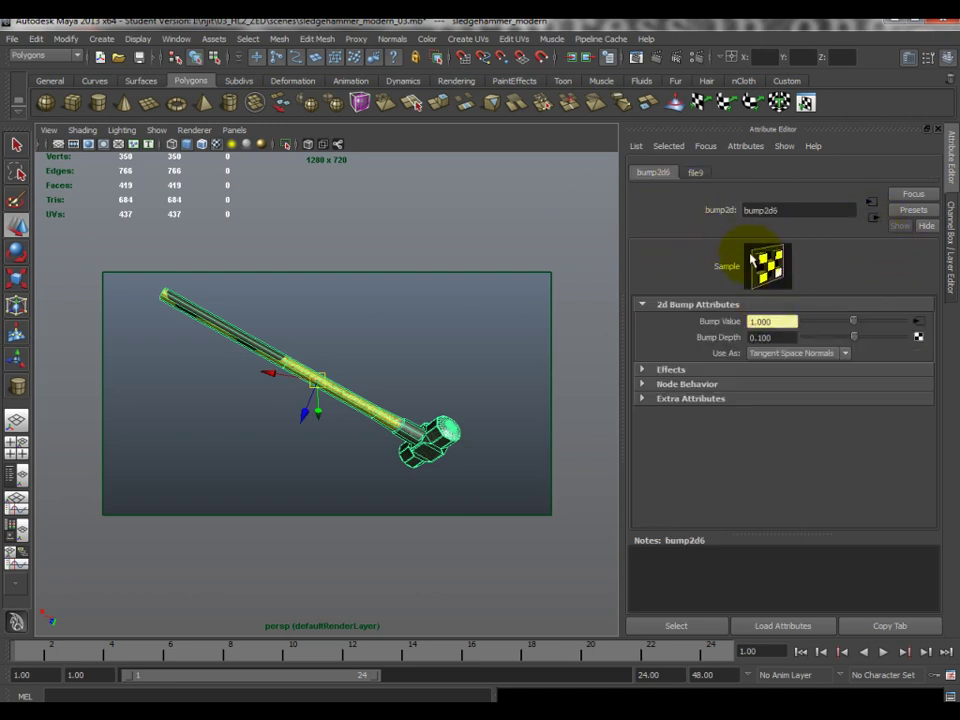
{"action": "left_click", "coordinate": [790, 353]}
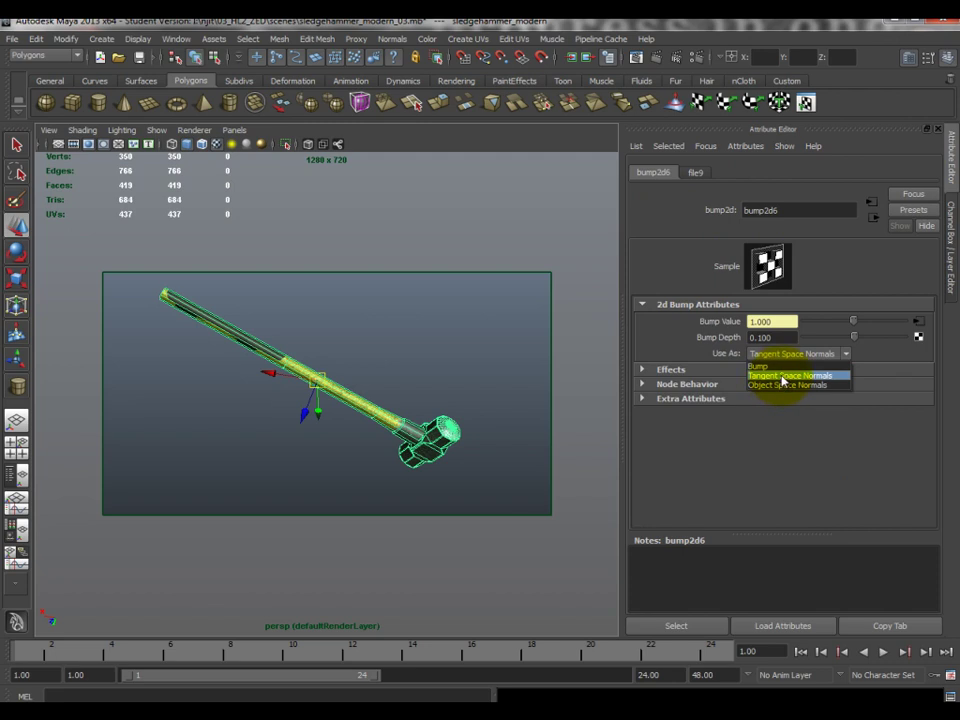
{"action": "left_click", "coordinate": [782, 376]}
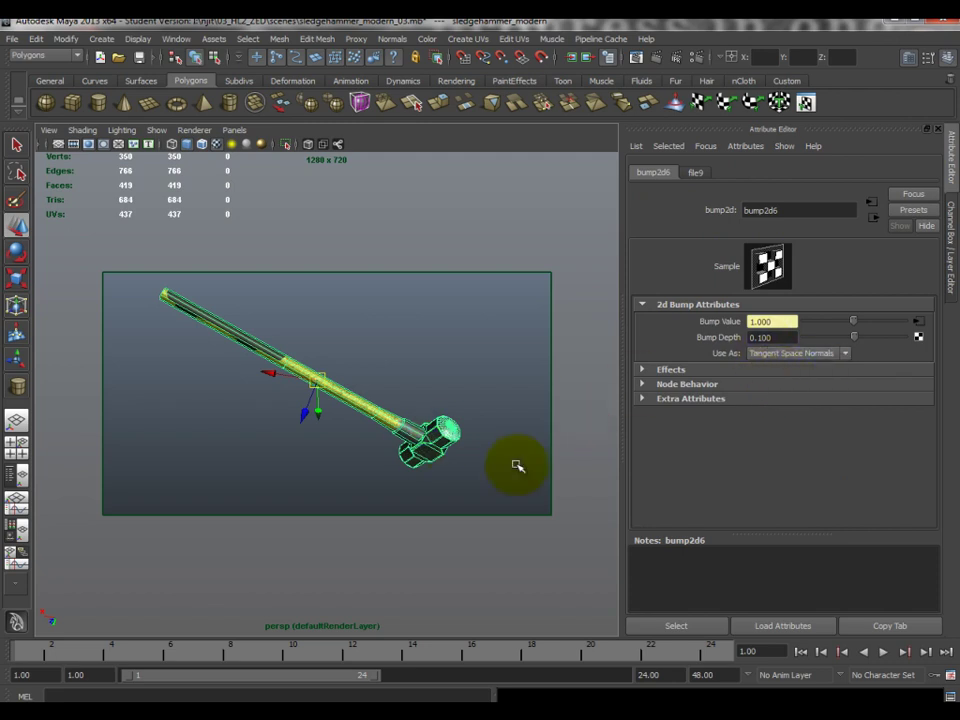
Return from the bump node to texture_mat and review its specular shading and common material attributes
{"action": "mouse_move", "coordinate": [438, 712]}
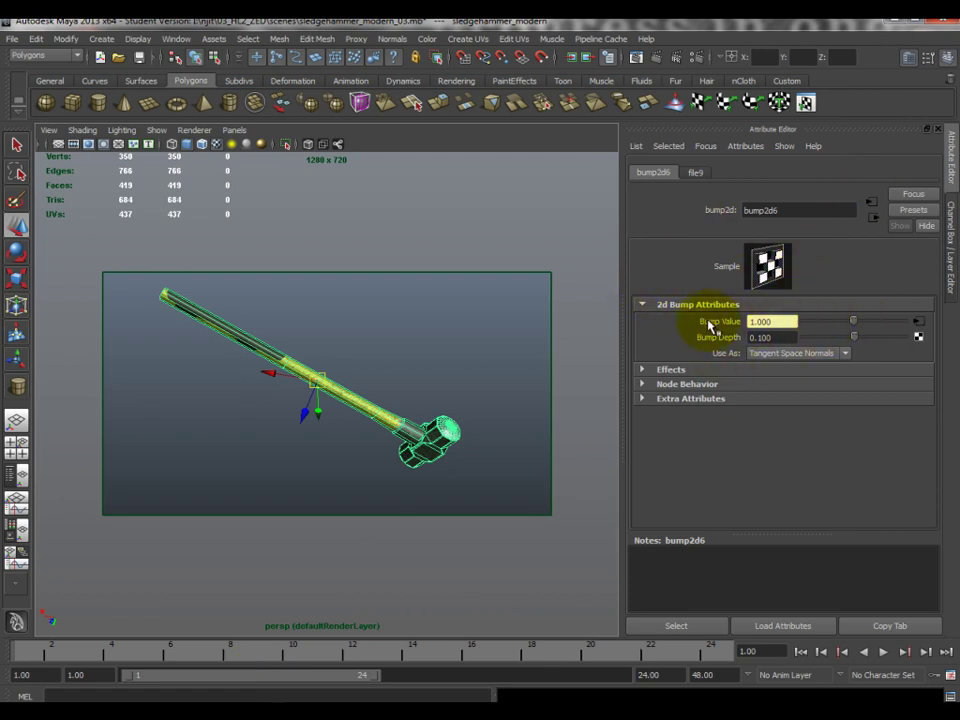
{"action": "left_click", "coordinate": [872, 219]}
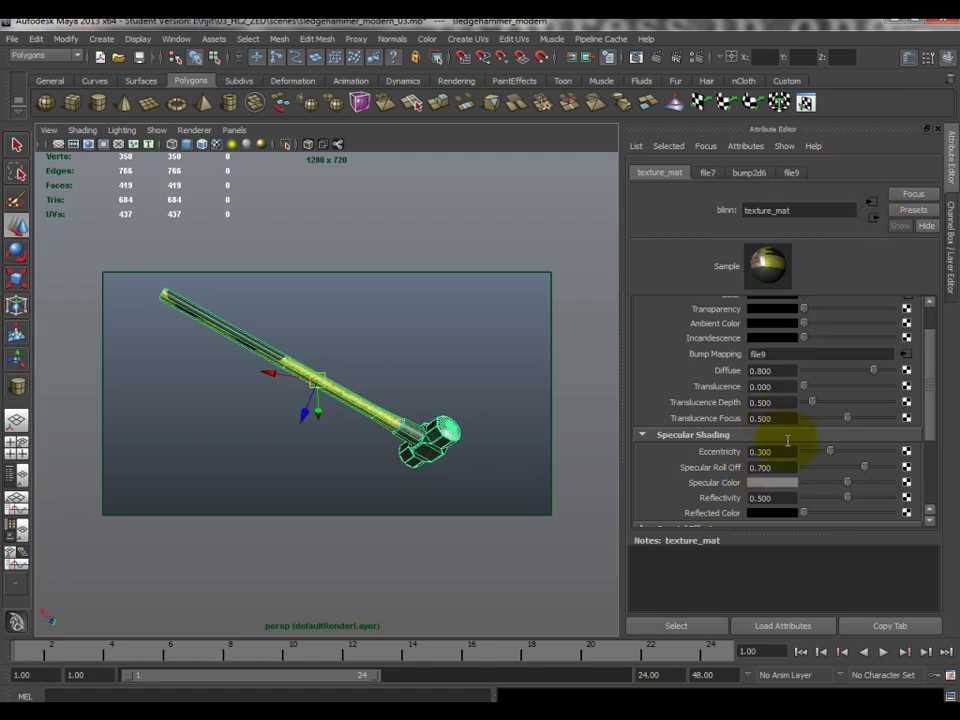
{"action": "scroll", "coordinate": [777, 445], "scroll_direction": "up", "scroll_amount": 2}
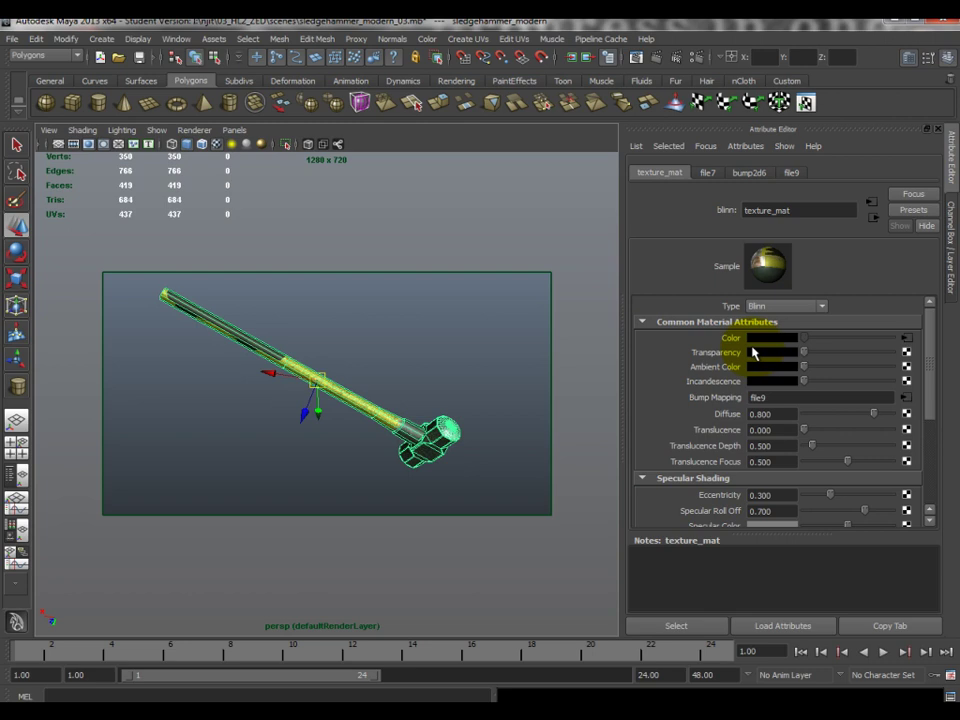
Deselect the sledgehammer and inspect its textured head and handle from several angles
{"action": "left_click_drag", "start_coordinate": [467, 383], "coordinate": [356, 349], "text": "alt"}
{"action": "left_click", "coordinate": [392, 388]}
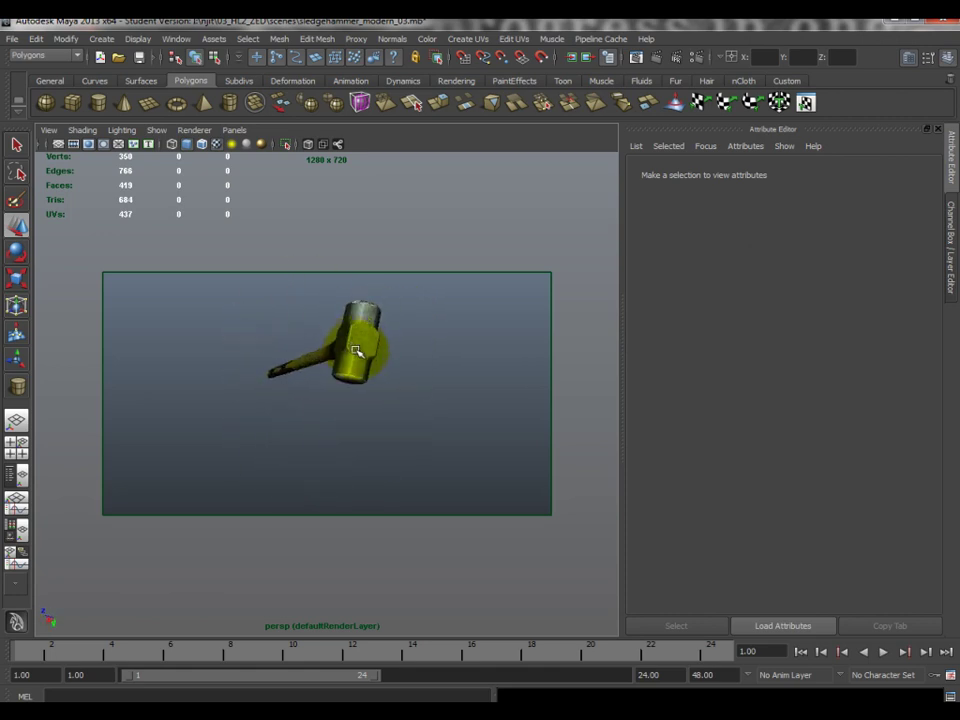
{"action": "scroll", "coordinate": [358, 356], "scroll_direction": "up", "scroll_amount": 6}
{"action": "middle_click_drag", "start_coordinate": [360, 371], "coordinate": [345, 425], "text": "alt"}
{"action": "left_click_drag", "start_coordinate": [390, 364], "coordinate": [438, 374], "text": "alt"}
{"action": "left_click", "coordinate": [510, 680]}
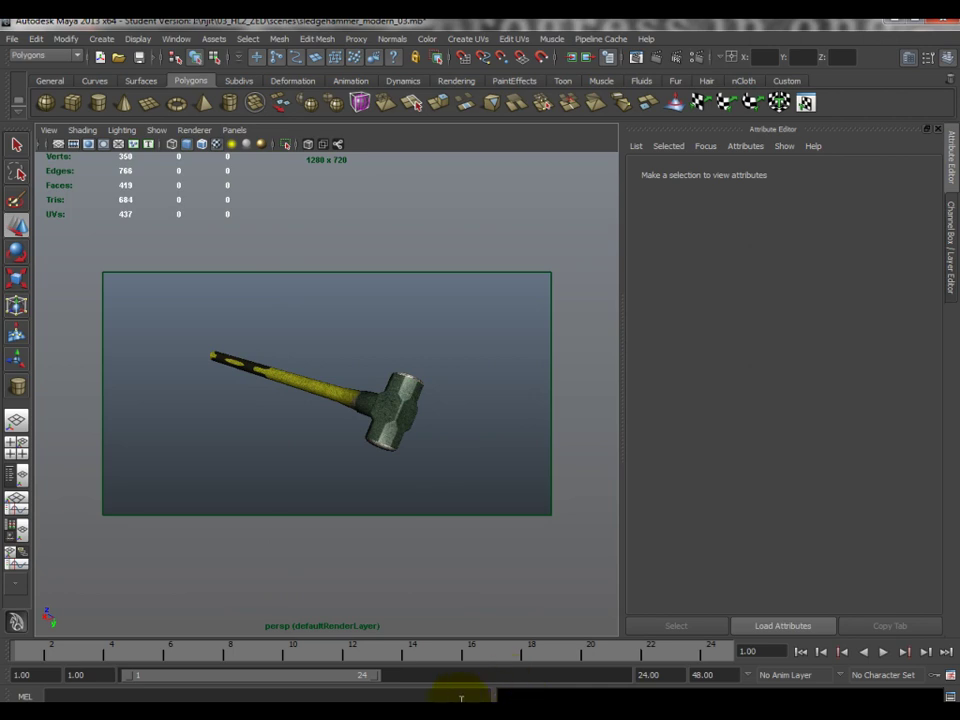
Switch to CrazyBump and view the normal map of the sledgehammer texture
{"action": "left_click", "coordinate": [470, 711]}
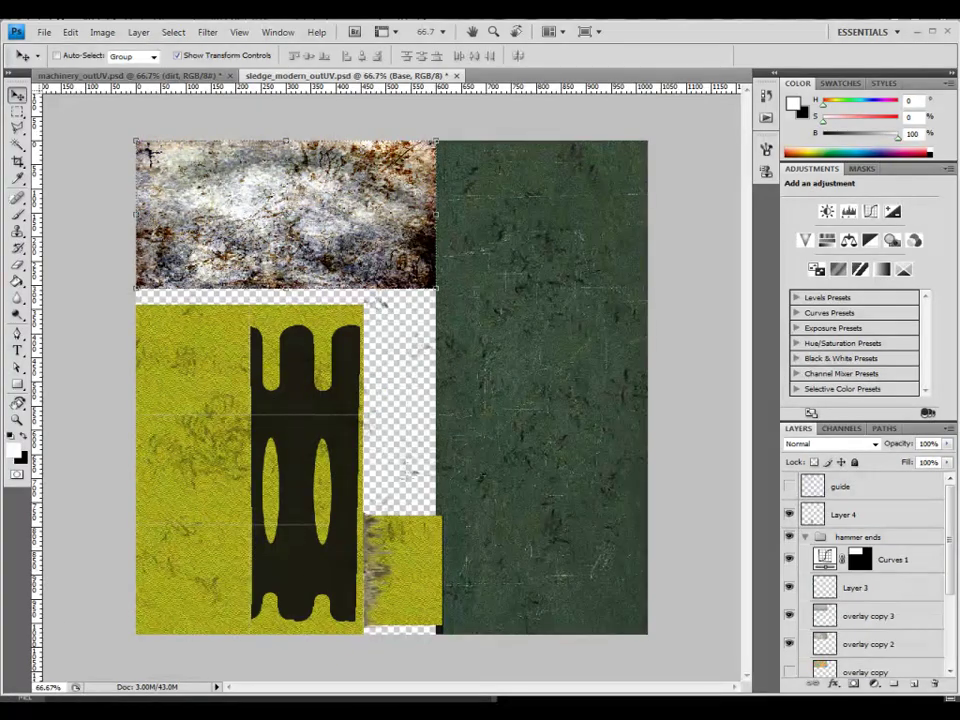
{"action": "left_click", "coordinate": [472, 711]}
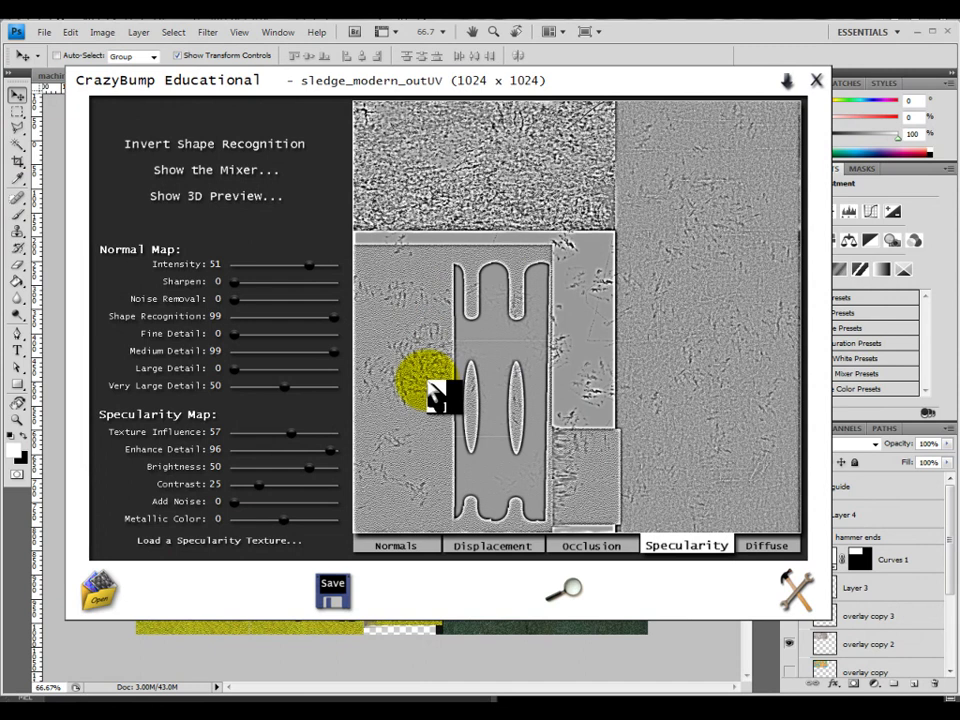
{"action": "left_click", "coordinate": [410, 546]}
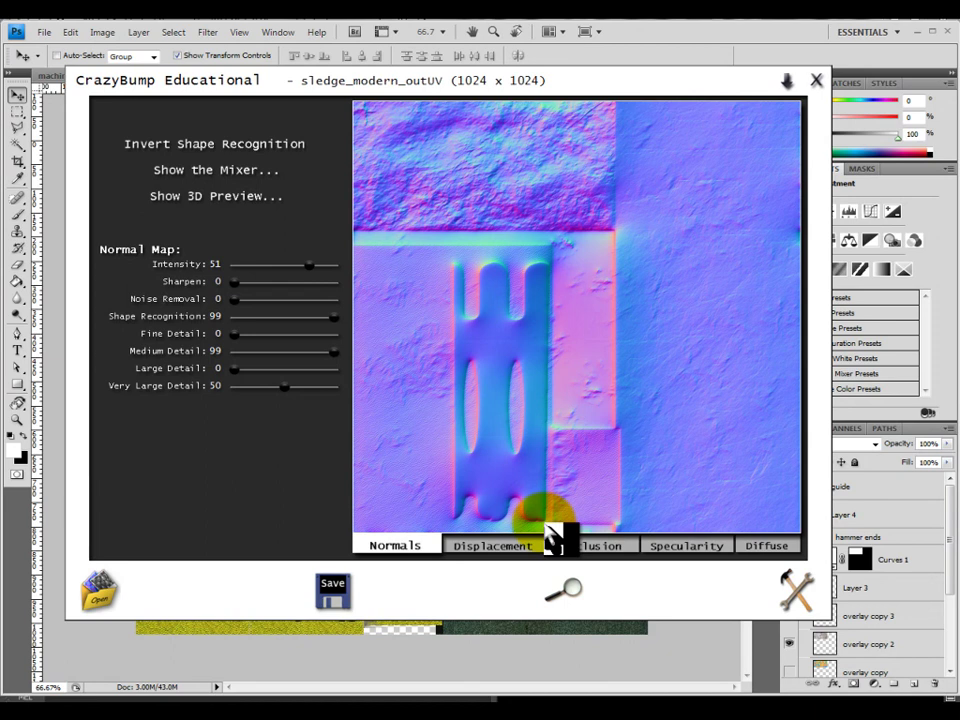
Switch to Photoshop, try moving the Base layer of the sledgehammer texture across the canvas, and undo the move
{"action": "left_click", "coordinate": [514, 644]}
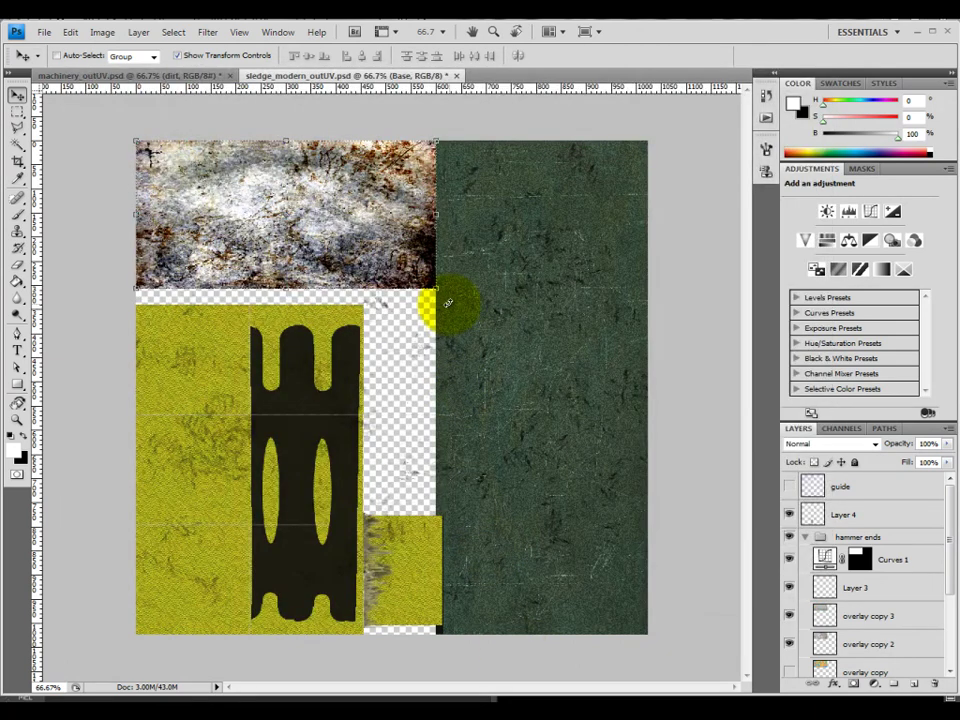
{"action": "left_click_drag", "start_coordinate": [437, 314], "coordinate": [557, 407]}
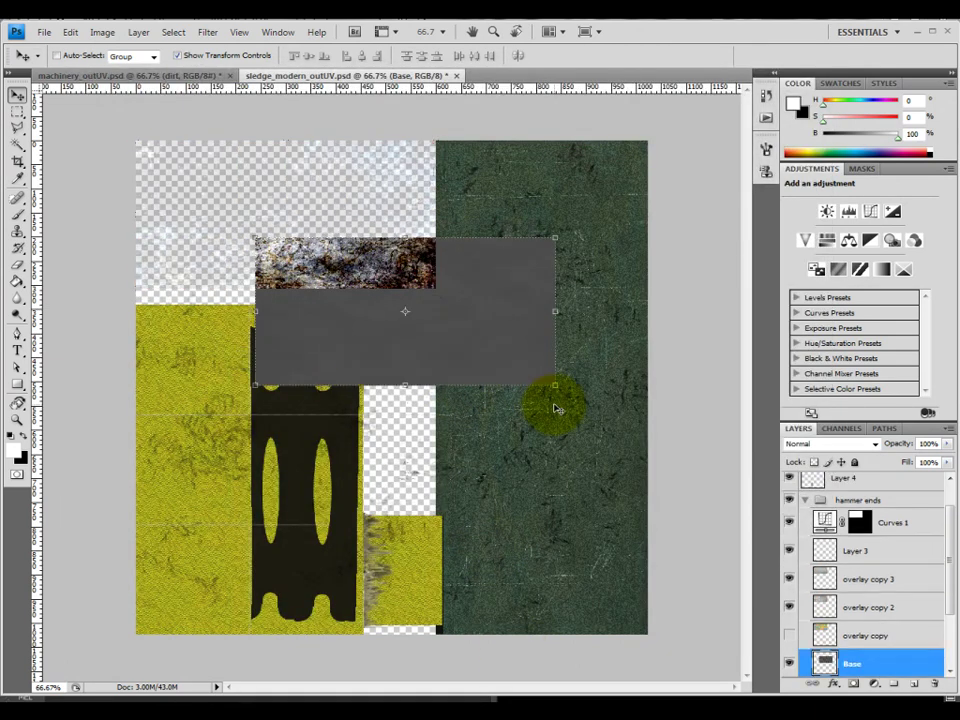
{"action": "key", "text": "ctrl+z"}
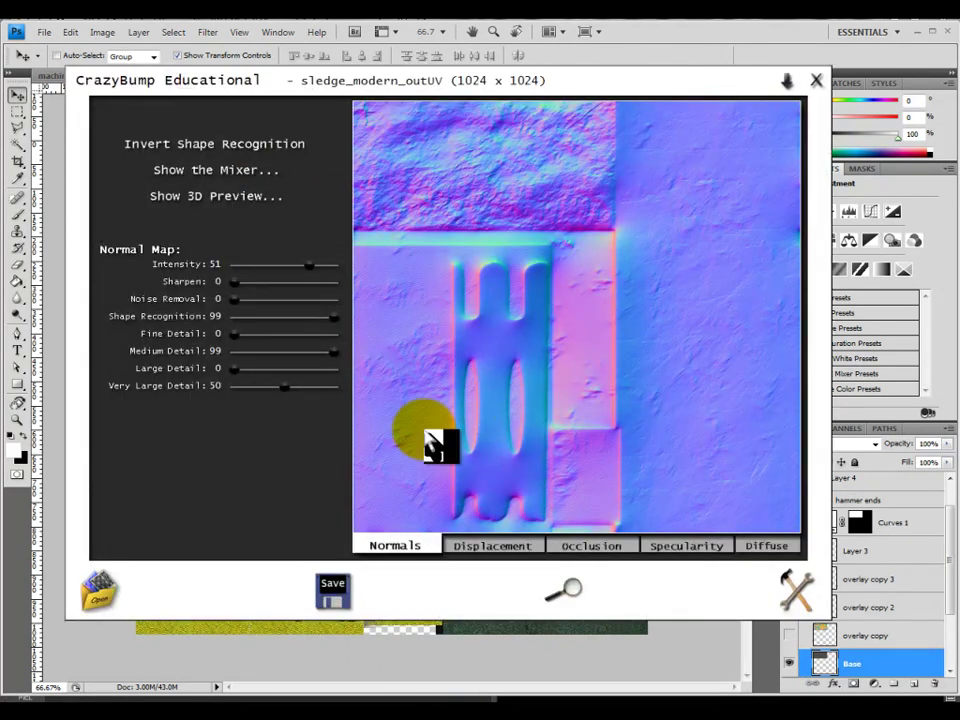
View the specularity map in CrazyBump and switch back to Maya
{"action": "left_click", "coordinate": [670, 546]}
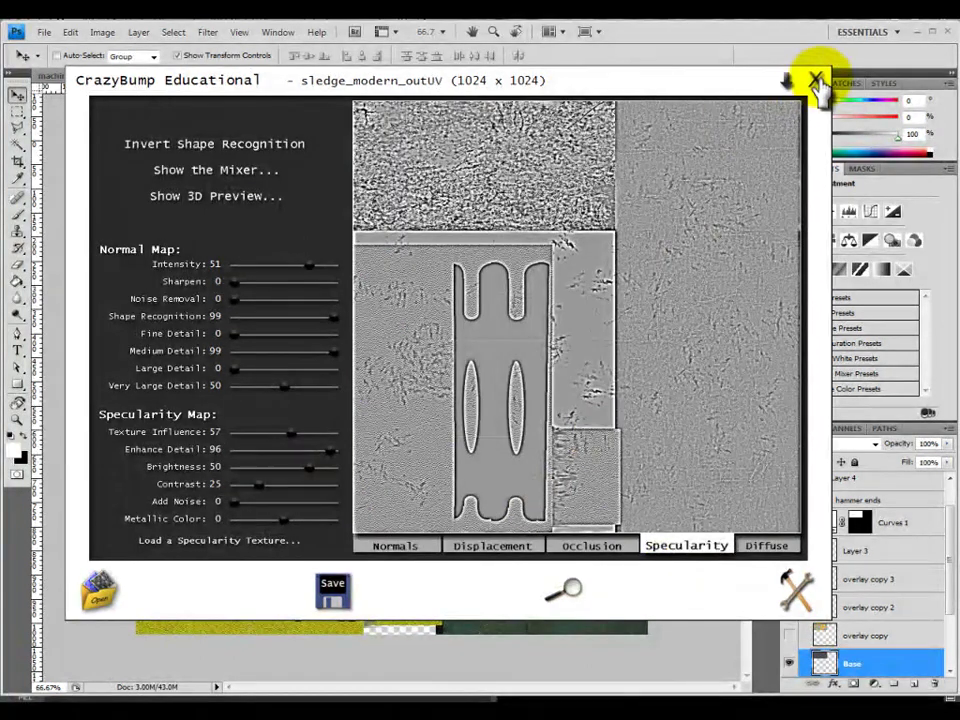
{"action": "left_click", "coordinate": [304, 714]}
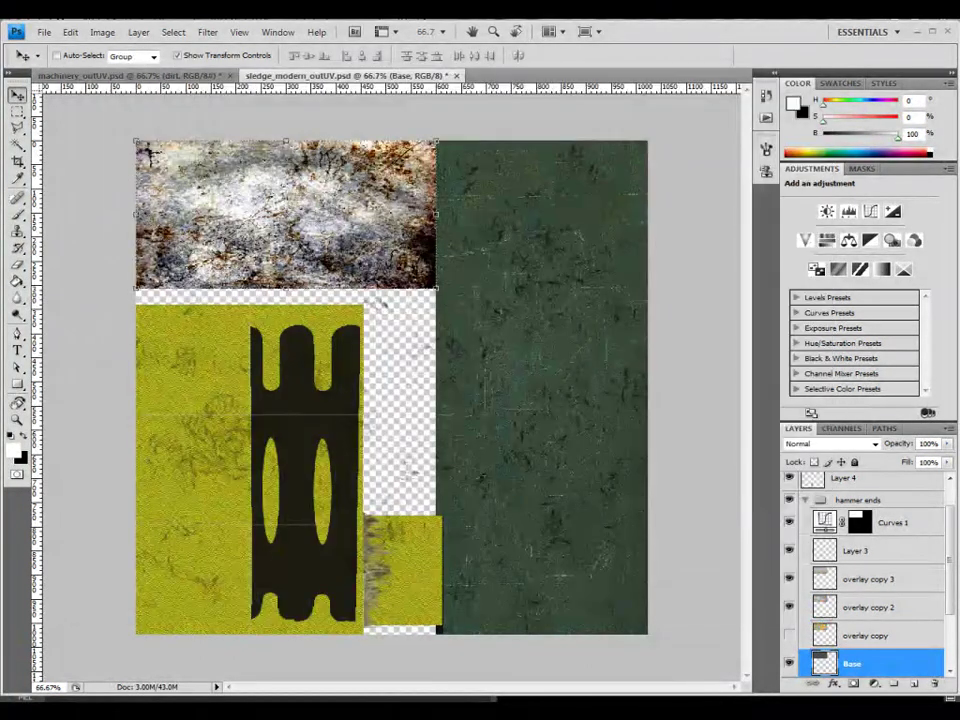
{"action": "mouse_move", "coordinate": [304, 714]}
{"action": "left_click", "coordinate": [369, 667]}
Inspect the textured hammer head and its joint with the handle up close from several angles
{"action": "left_click_drag", "start_coordinate": [304, 330], "coordinate": [454, 481]}
{"action": "scroll", "coordinate": [456, 379], "scroll_direction": "up", "scroll_amount": 5}
{"action": "scroll", "coordinate": [456, 380], "scroll_direction": "down", "scroll_amount": 3}
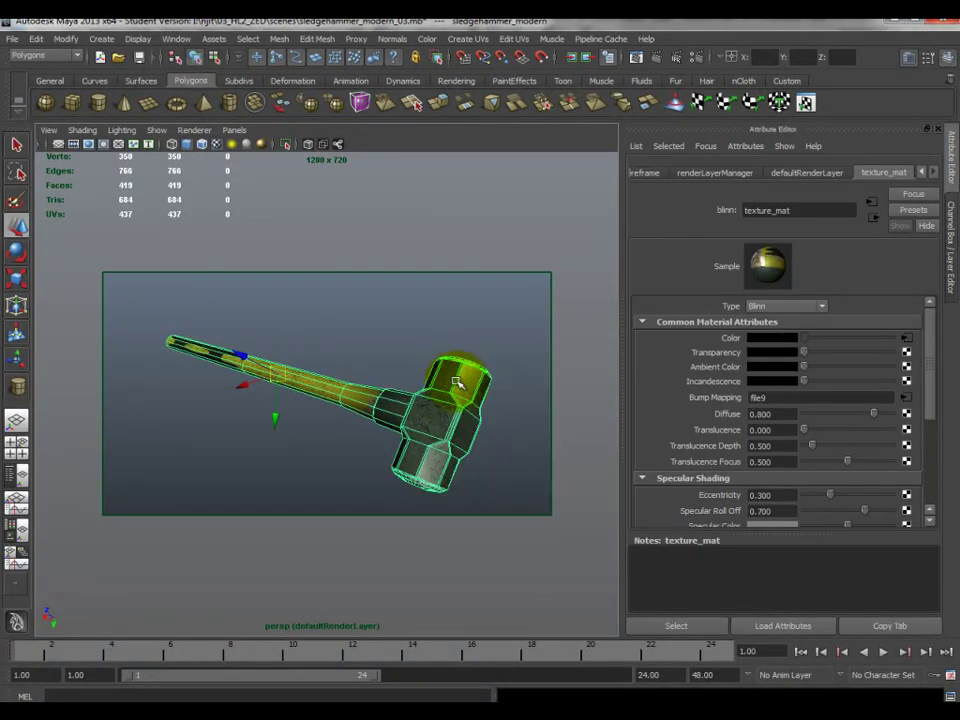
{"action": "left_click", "coordinate": [495, 490]}
{"action": "left_click_drag", "start_coordinate": [485, 464], "coordinate": [296, 357], "text": "alt"}
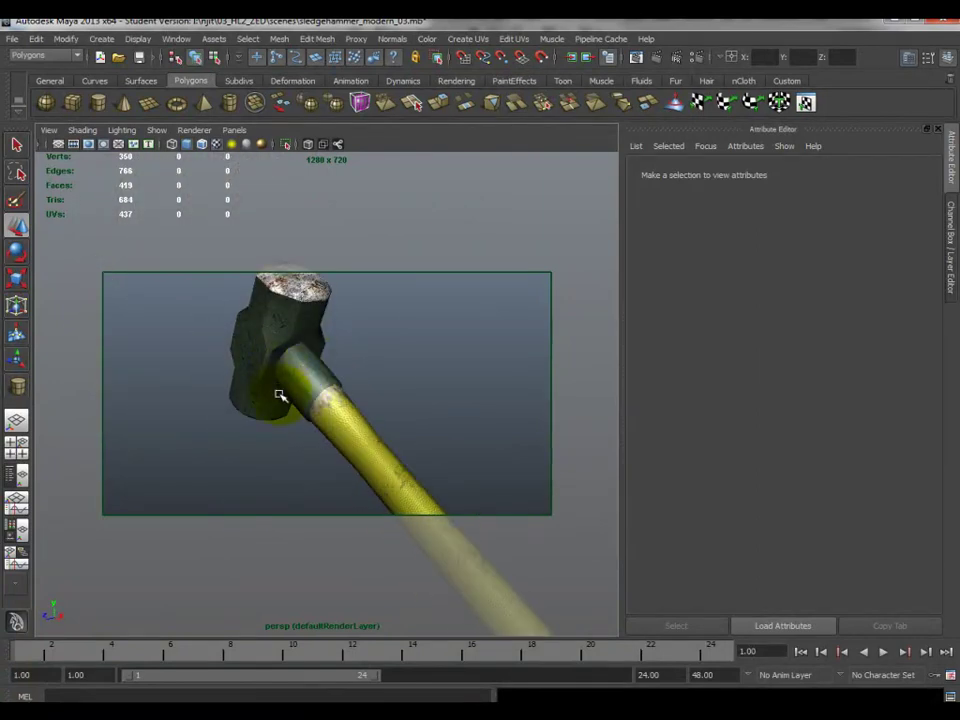
{"action": "scroll", "coordinate": [305, 355], "scroll_direction": "up", "scroll_amount": 4}
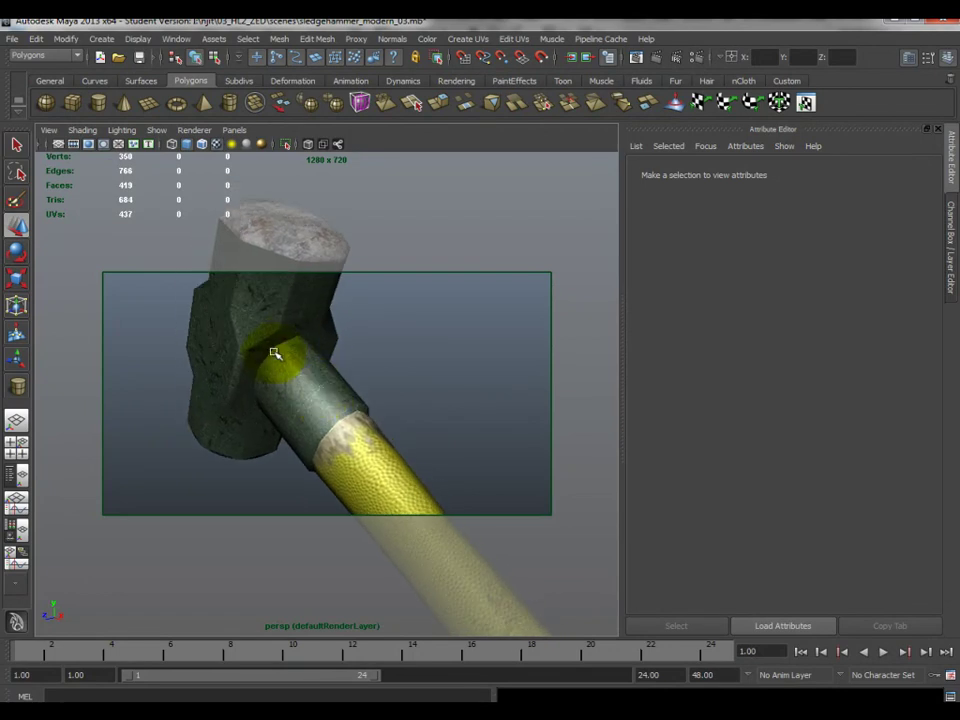
{"action": "scroll", "coordinate": [286, 354], "scroll_direction": "down", "scroll_amount": 5}
{"action": "mouse_move", "coordinate": [287, 371]}
{"action": "left_mouse_down", "text": "alt"}
{"action": "mouse_move", "coordinate": [366, 414]}
{"action": "mouse_move", "coordinate": [422, 408]}
{"action": "left_mouse_up", "text": "alt"}
{"action": "mouse_move", "coordinate": [326, 414]}
{"action": "left_mouse_down", "text": "alt"}
{"action": "mouse_move", "coordinate": [371, 399]}
{"action": "mouse_move", "coordinate": [352, 375]}
{"action": "mouse_move", "coordinate": [355, 390]}
{"action": "left_mouse_up", "text": "alt"}
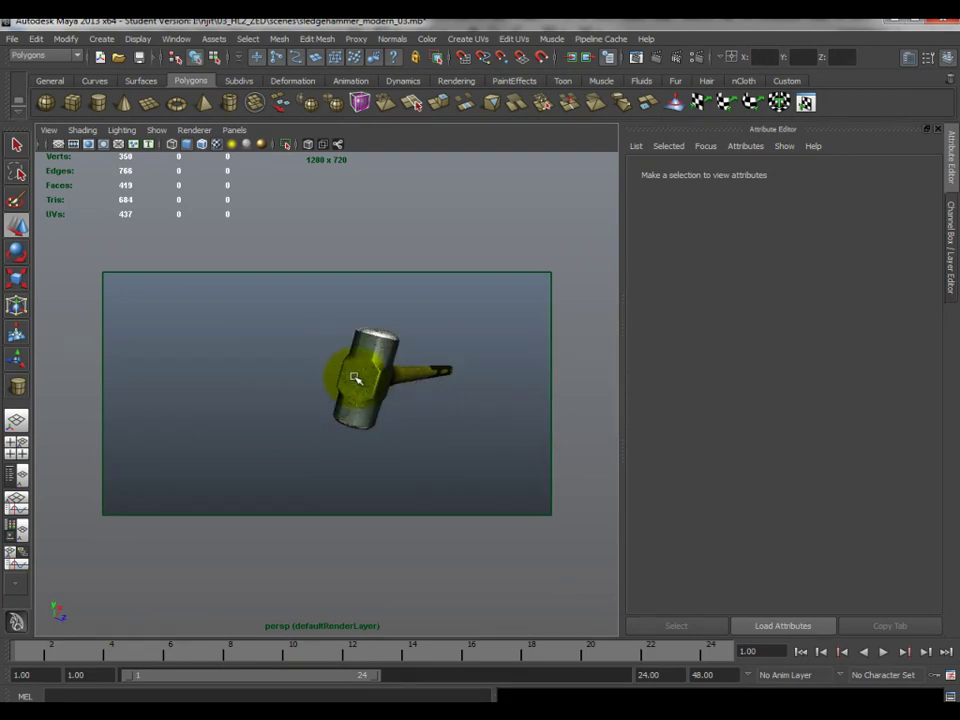
{"action": "left_click_drag", "start_coordinate": [355, 378], "coordinate": [326, 377], "text": "alt"}
{"action": "mouse_move", "coordinate": [326, 377]}
{"action": "right_mouse_down", "text": "alt"}
{"action": "mouse_move", "coordinate": [306, 306]}
{"action": "mouse_move", "coordinate": [314, 387]}
{"action": "right_mouse_up", "text": "alt"}
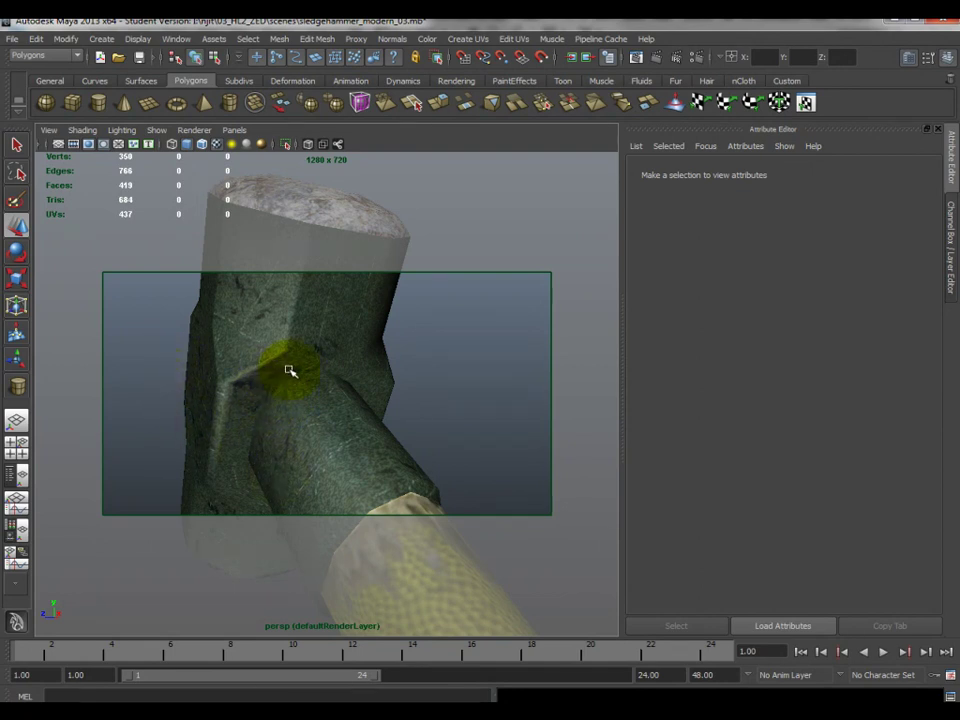
{"action": "scroll", "coordinate": [300, 395], "scroll_direction": "down", "scroll_amount": 10}
{"action": "left_click_drag", "start_coordinate": [301, 397], "coordinate": [409, 416], "text": "alt"}
Select the sledgehammer and change the active menu set to Rendering
{"action": "left_click", "coordinate": [388, 418]}
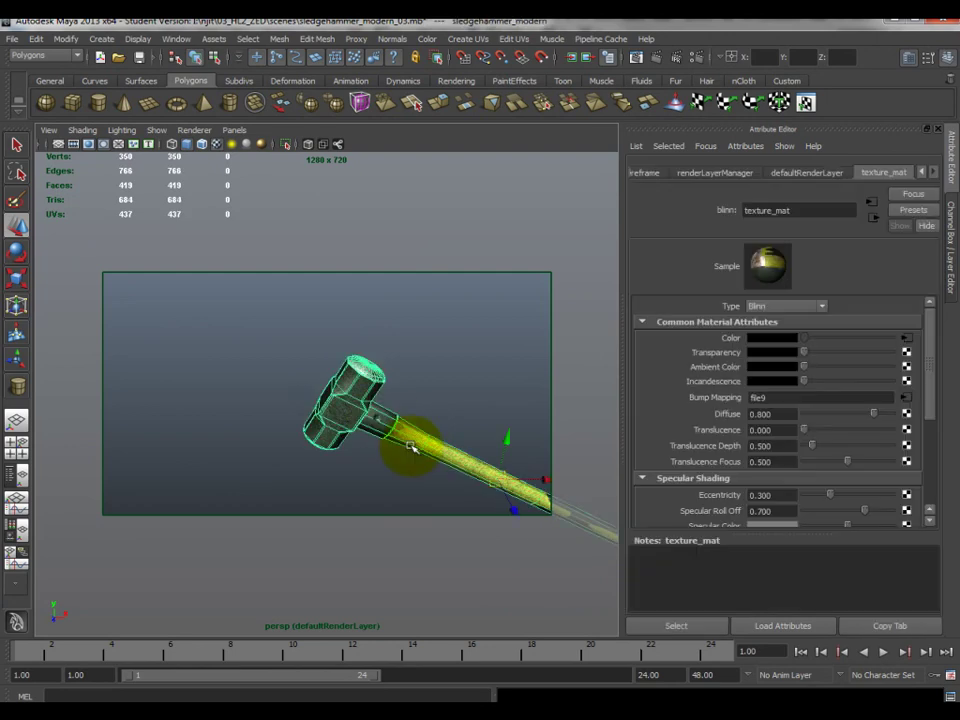
{"action": "left_click_drag", "start_coordinate": [536, 401], "coordinate": [399, 386], "text": "alt"}
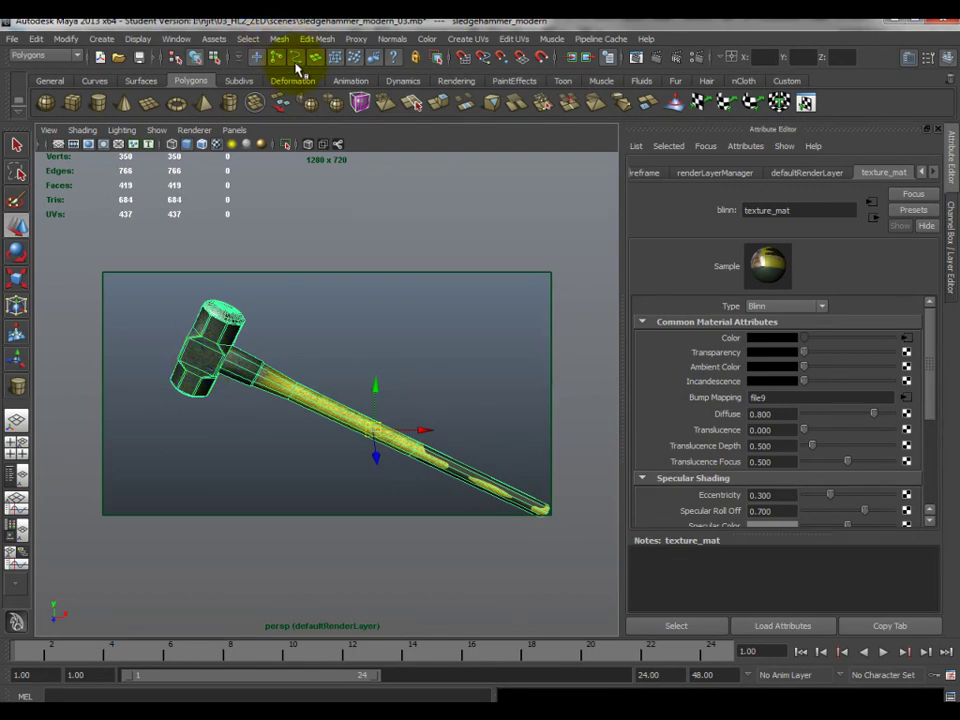
{"action": "left_click", "coordinate": [182, 40]}
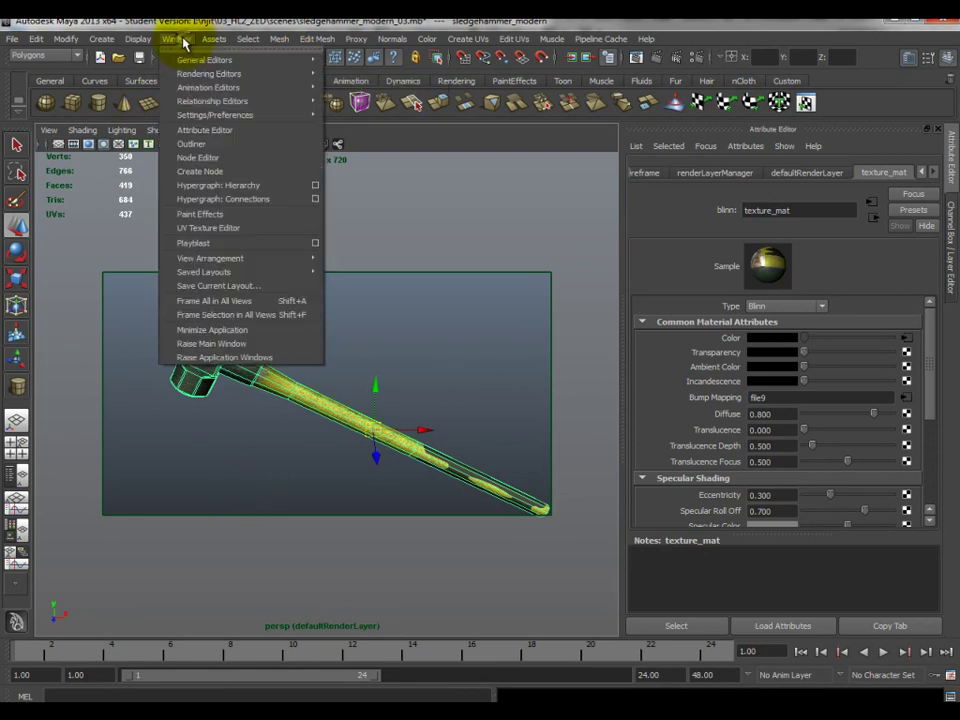
{"action": "left_click", "coordinate": [42, 55]}
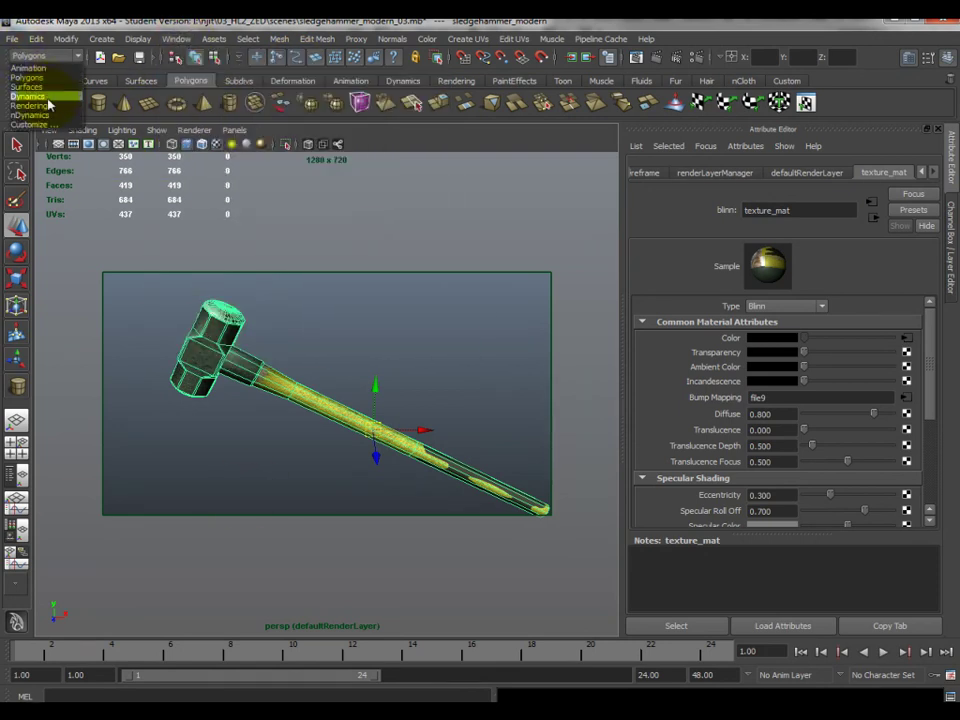
{"action": "left_click", "coordinate": [38, 105]}
Review the mental ray Batch Bake options for the sledgehammer and close them without baking
{"action": "left_click", "coordinate": [290, 39]}
{"action": "mouse_move", "coordinate": [305, 125]}
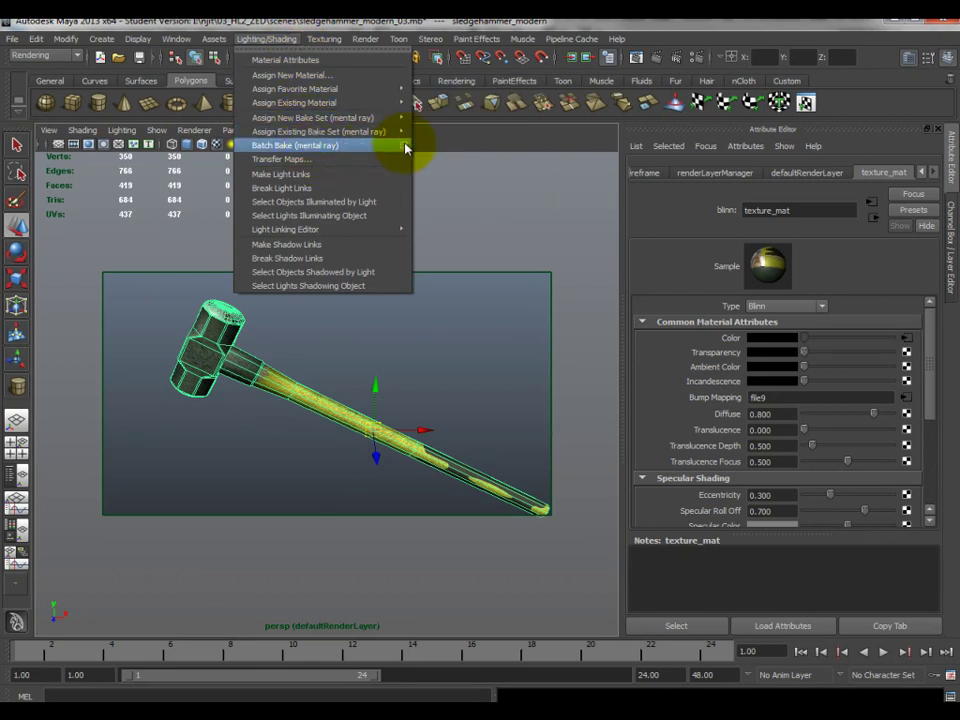
{"action": "left_click", "coordinate": [406, 148]}
{"action": "left_click_drag", "start_coordinate": [528, 271], "coordinate": [529, 139]}
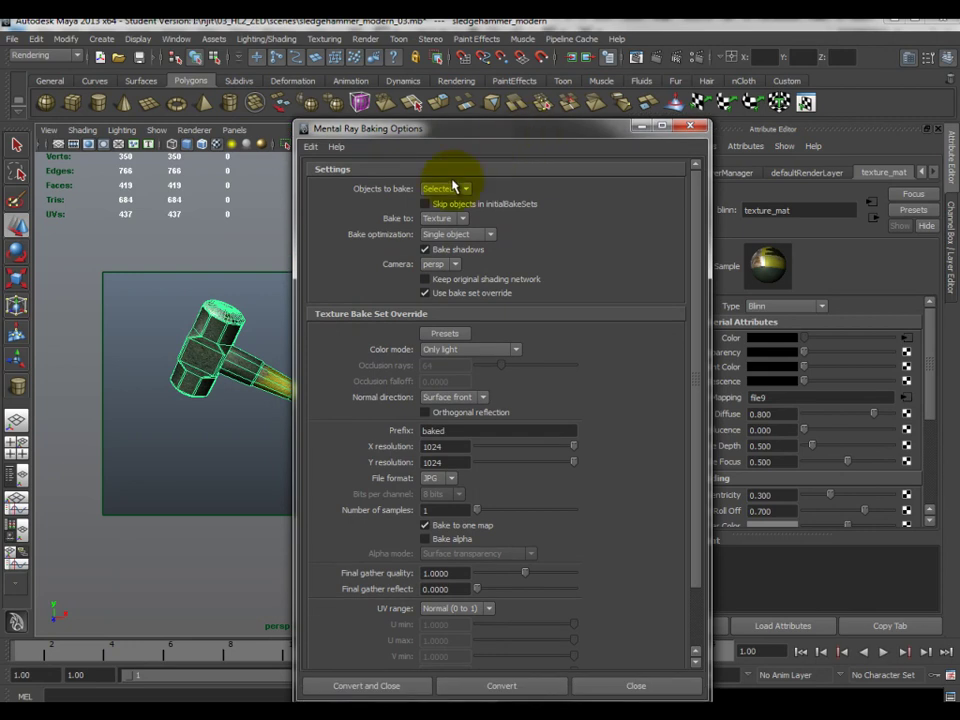
{"action": "left_click", "coordinate": [689, 126]}
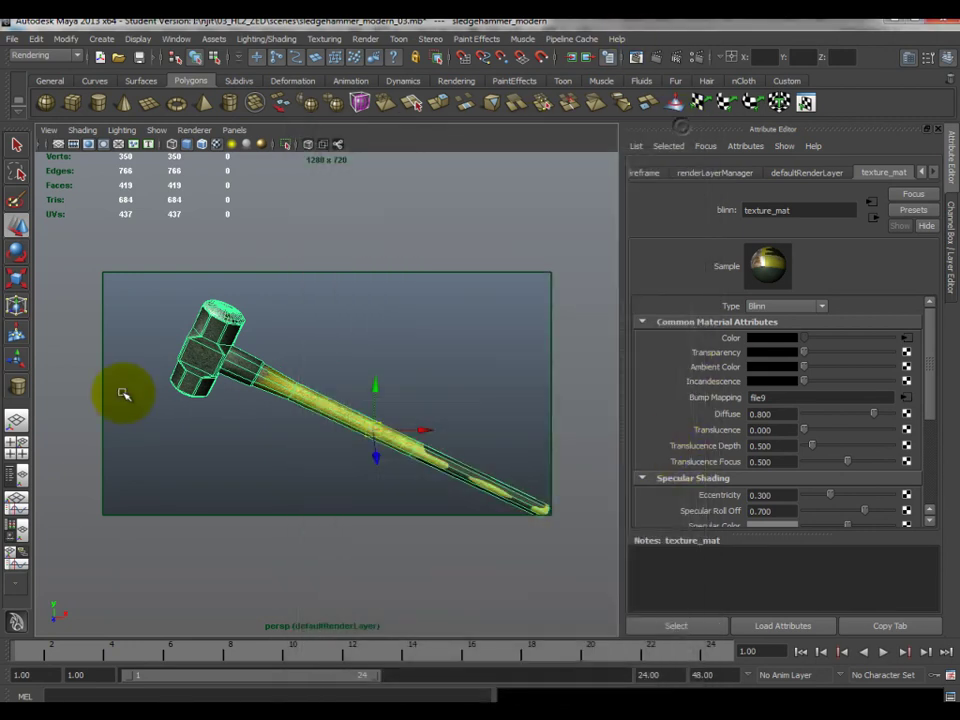
Assign a new Surface Shader material to the sledgehammer
{"action": "right_click", "coordinate": [248, 360]}
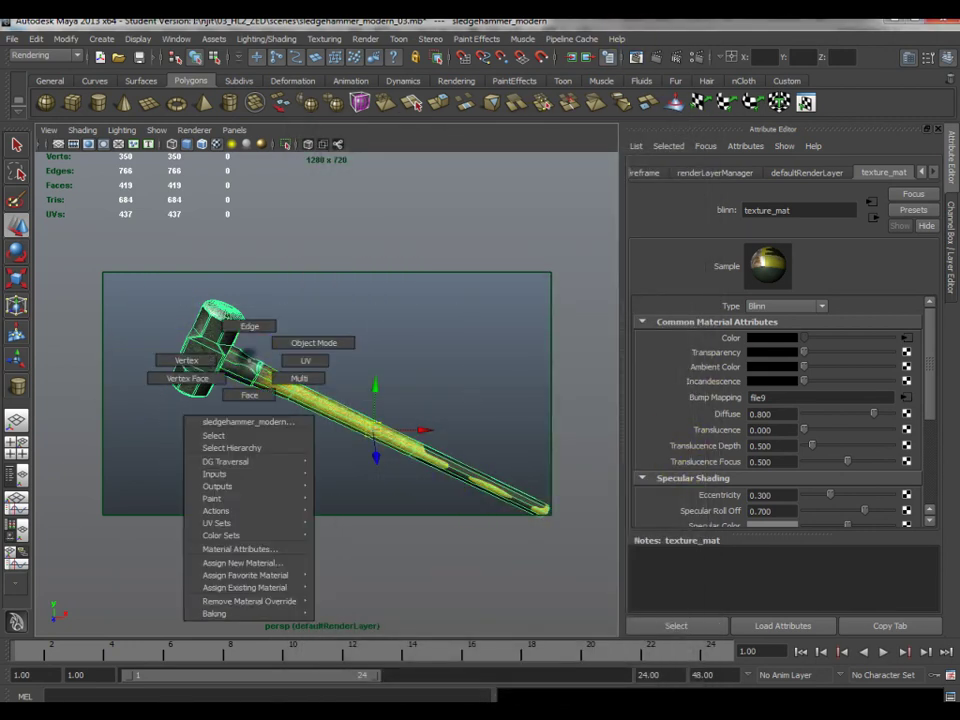
{"action": "left_click", "coordinate": [243, 562]}
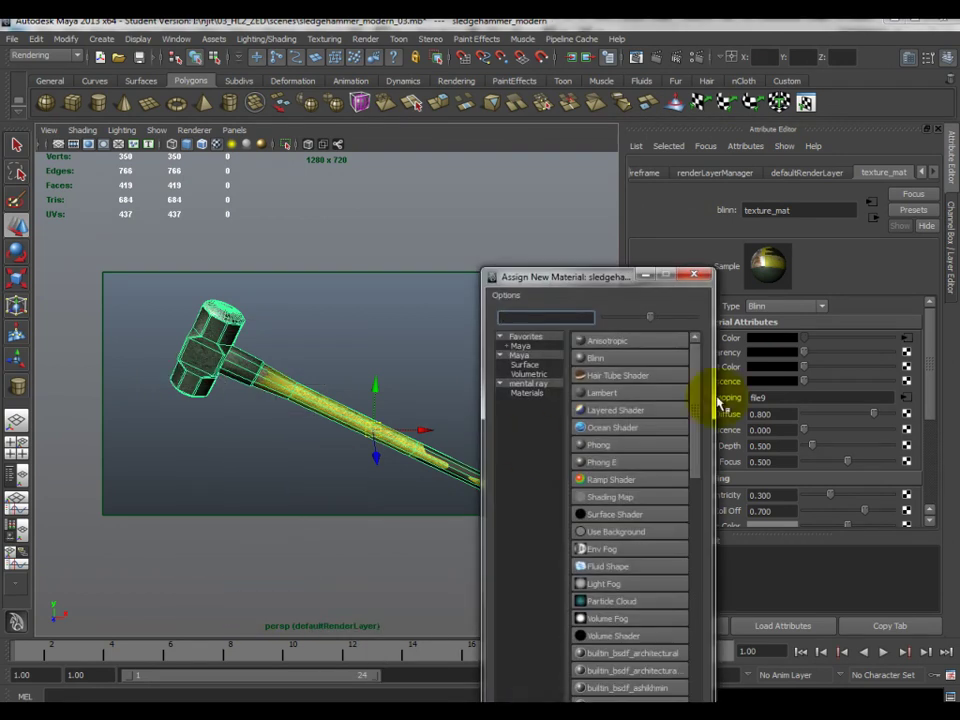
{"action": "left_click_drag", "start_coordinate": [580, 277], "coordinate": [553, 145]}
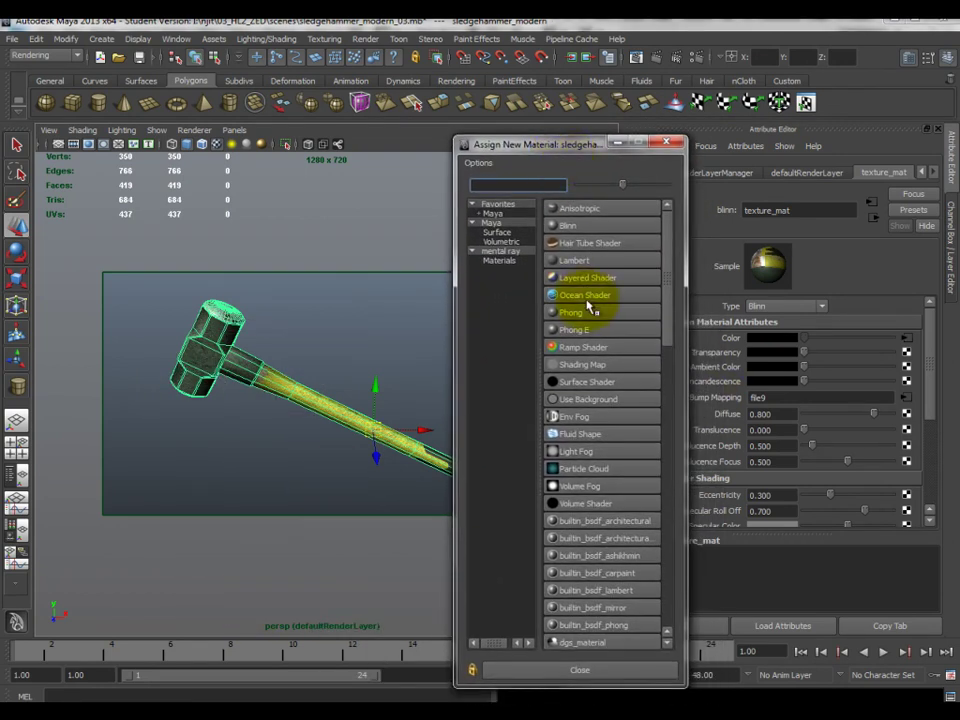
{"action": "left_click", "coordinate": [592, 384]}
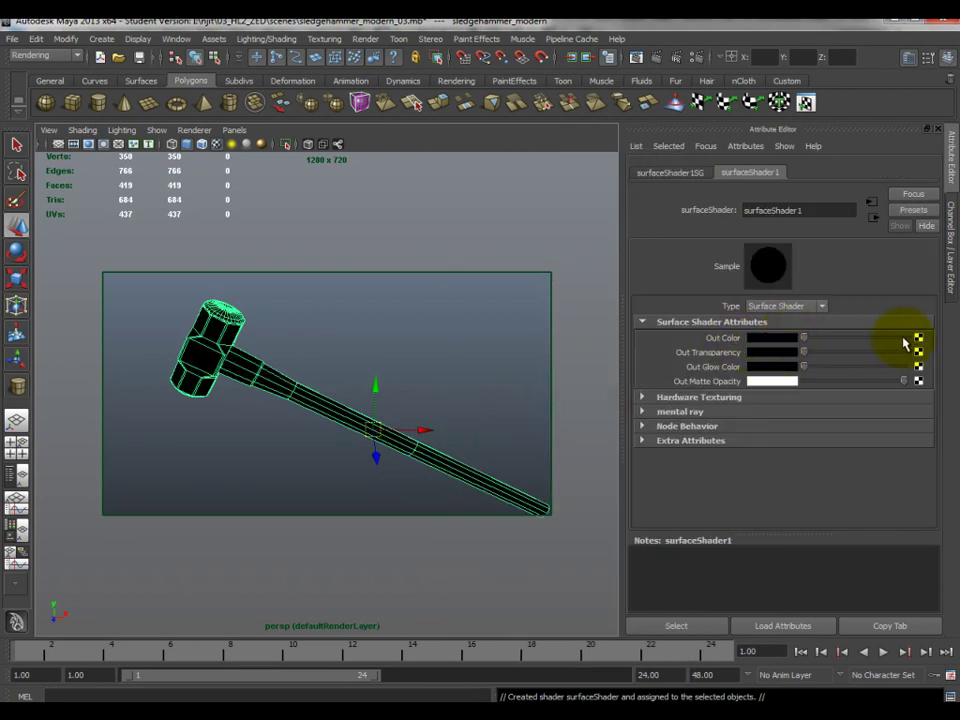
Start mapping a node to the surface shader's Out Color and filter the mental ray render nodes by "amb"
{"action": "left_click", "coordinate": [919, 343]}
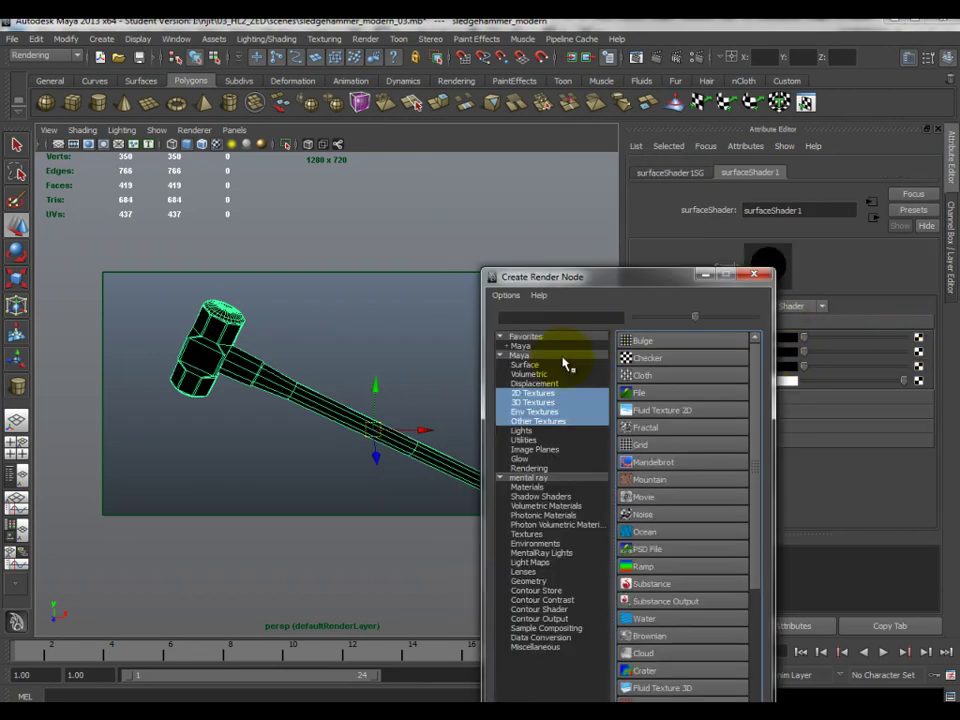
{"action": "left_click", "coordinate": [530, 478]}
{"action": "left_click", "coordinate": [534, 318]}
{"action": "type", "text": "amb"}
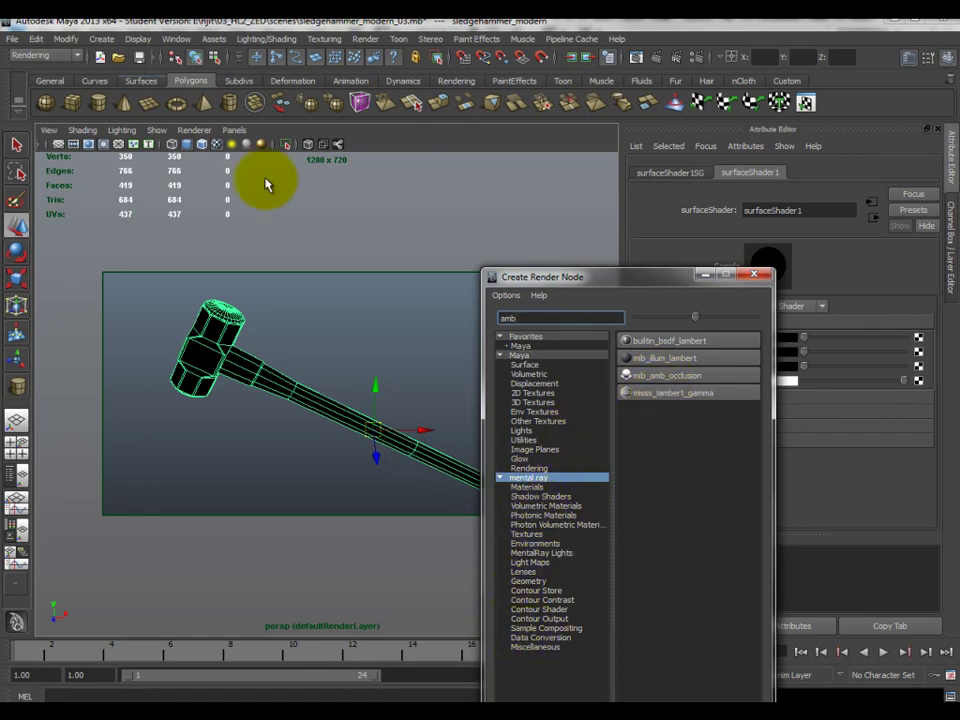
Check in the Plug-in Manager whether the mental ray plug-in Mayatomr.mll is loaded and set to auto load
{"action": "left_click", "coordinate": [177, 39]}
{"action": "mouse_move", "coordinate": [233, 116]}
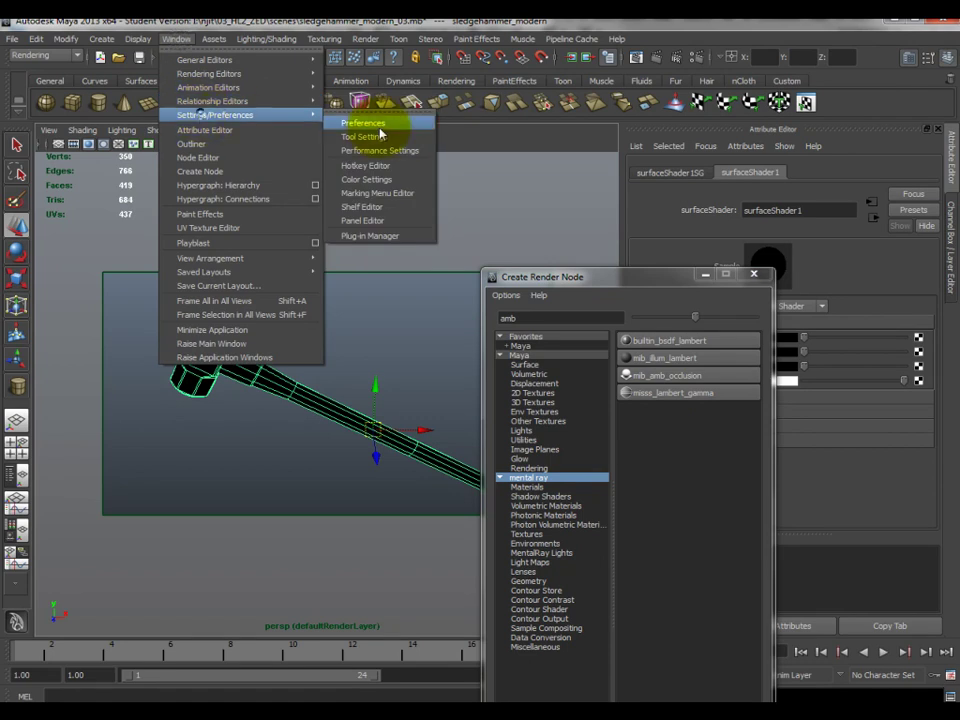
{"action": "left_click", "coordinate": [390, 236]}
{"action": "scroll", "coordinate": [470, 456], "scroll_direction": "down", "scroll_amount": 4}
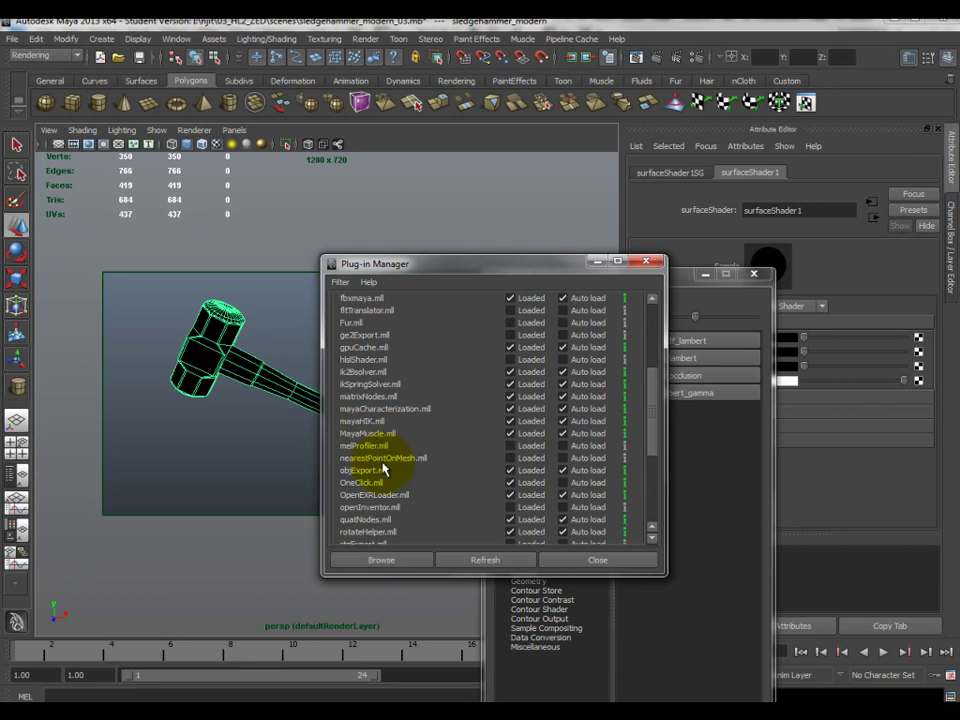
{"action": "scroll", "coordinate": [378, 450], "scroll_direction": "down", "scroll_amount": 5}
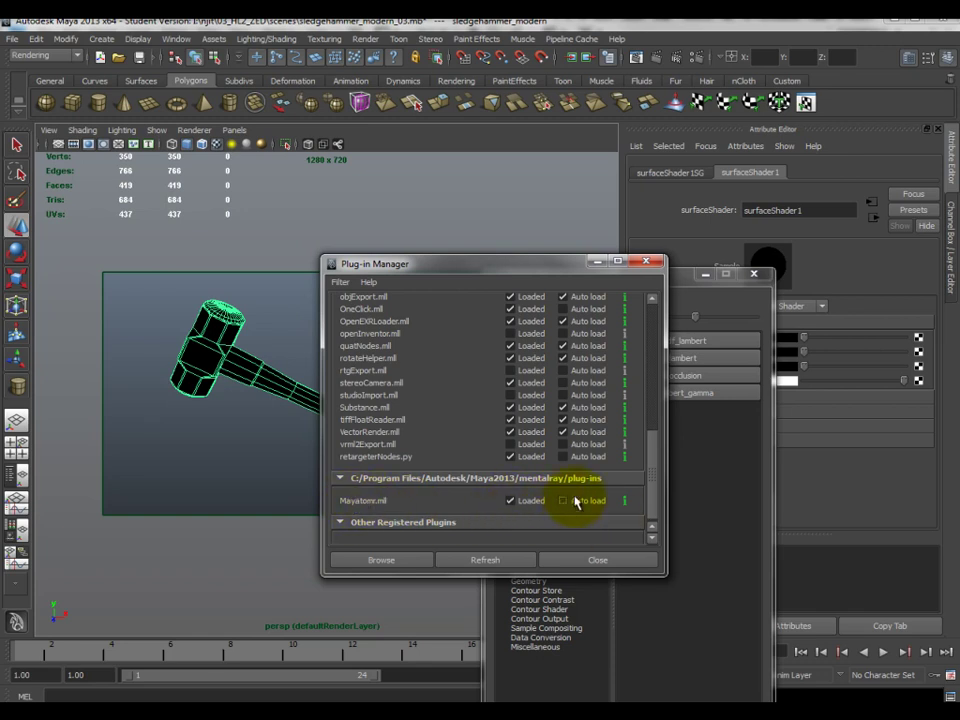
{"action": "left_click", "coordinate": [597, 563]}
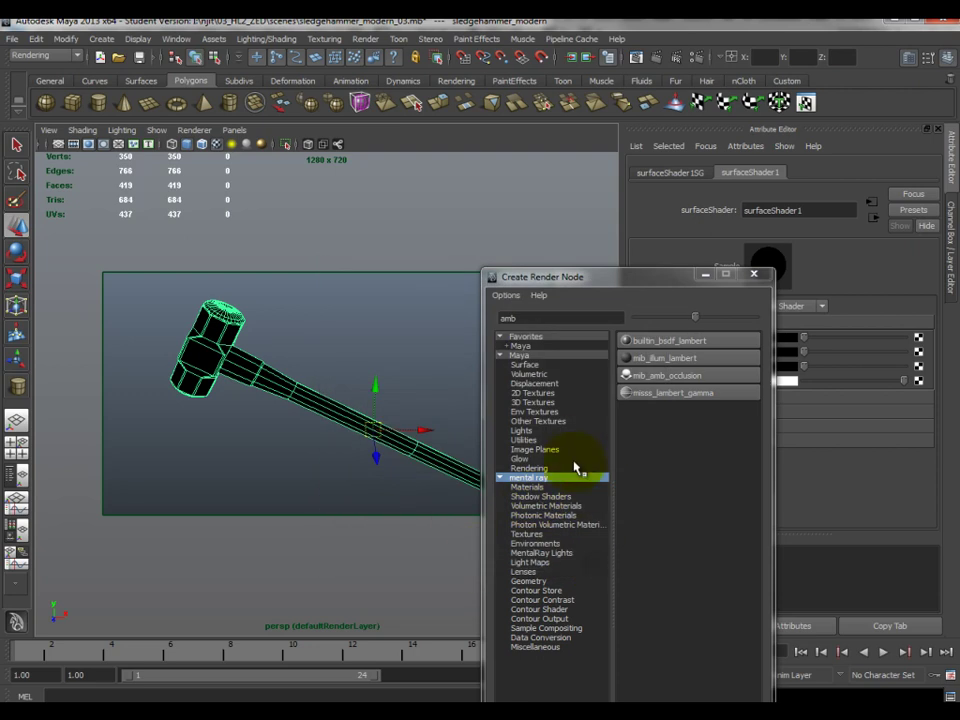
Map a mib_amb_occlusion node to the surface shader's Out Color and set its Samples to 128
{"action": "left_click", "coordinate": [527, 487]}
{"action": "left_click", "coordinate": [530, 478]}
{"action": "left_click", "coordinate": [529, 317]}
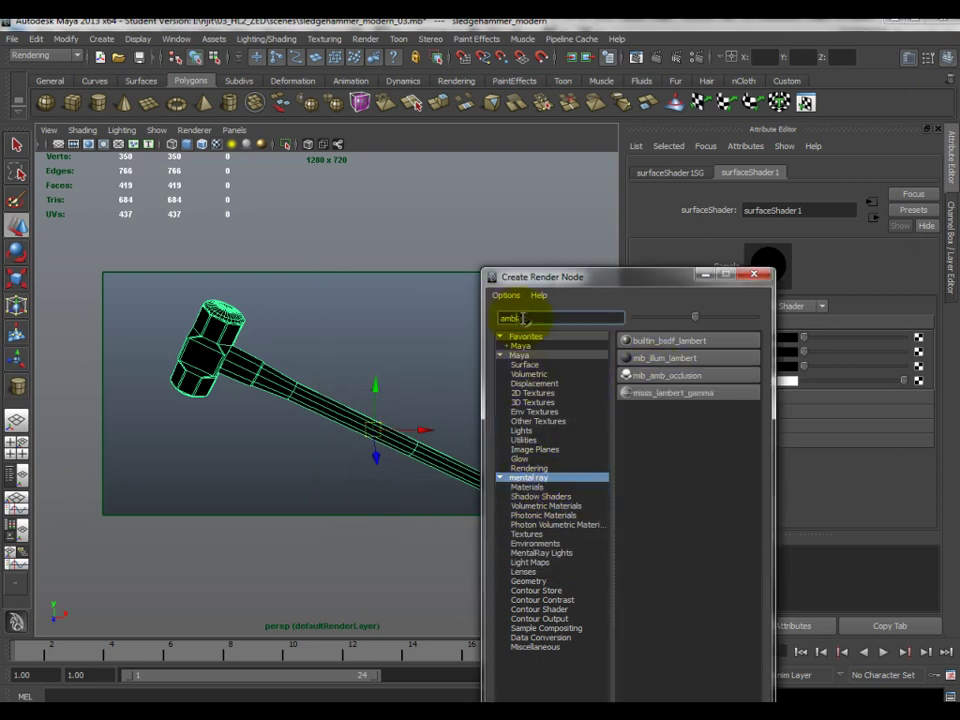
{"action": "left_click", "coordinate": [655, 375]}
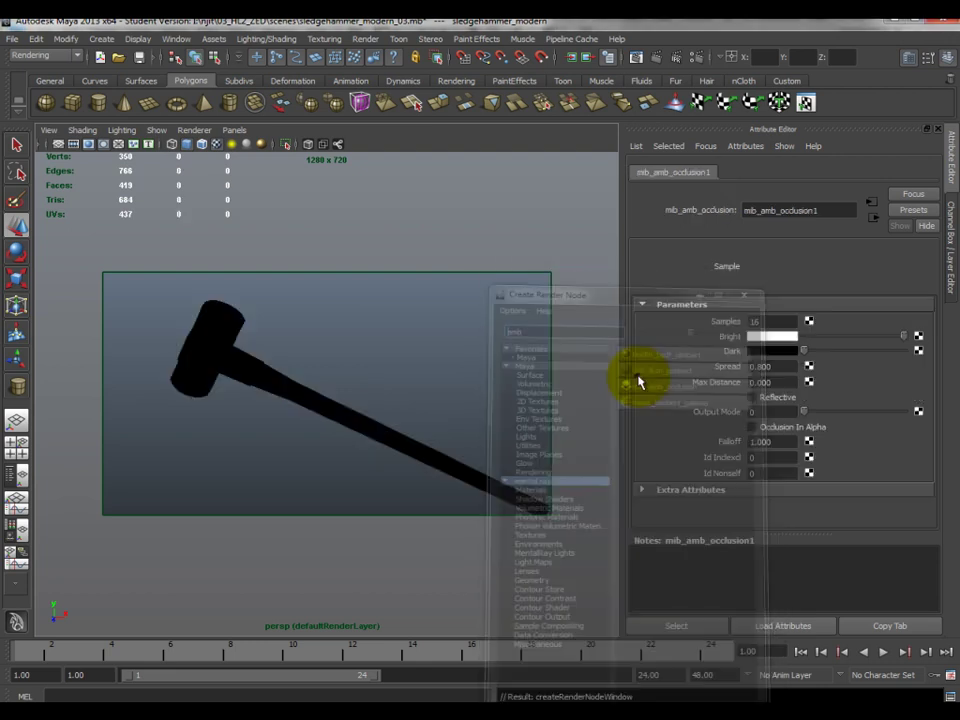
{"action": "double_click", "coordinate": [781, 321]}
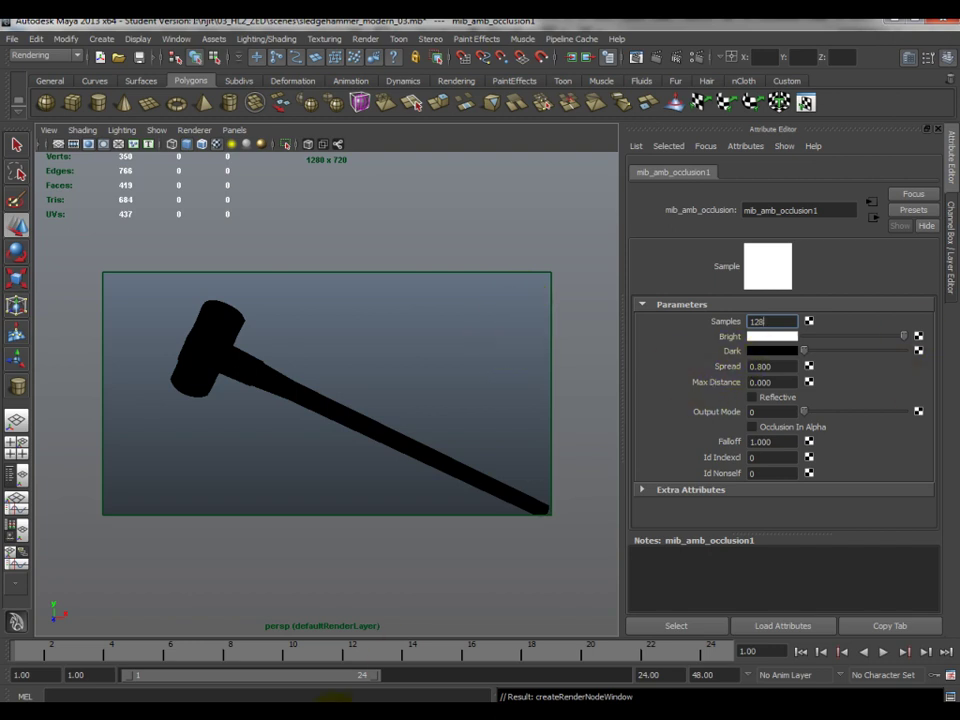
Switch to Photoshop, view the available Blur filters such as Gaussian Blur, and return to Maya
{"action": "key", "text": "alt+Tab"}
{"action": "left_click", "coordinate": [209, 32]}
{"action": "mouse_move", "coordinate": [112, 152]}
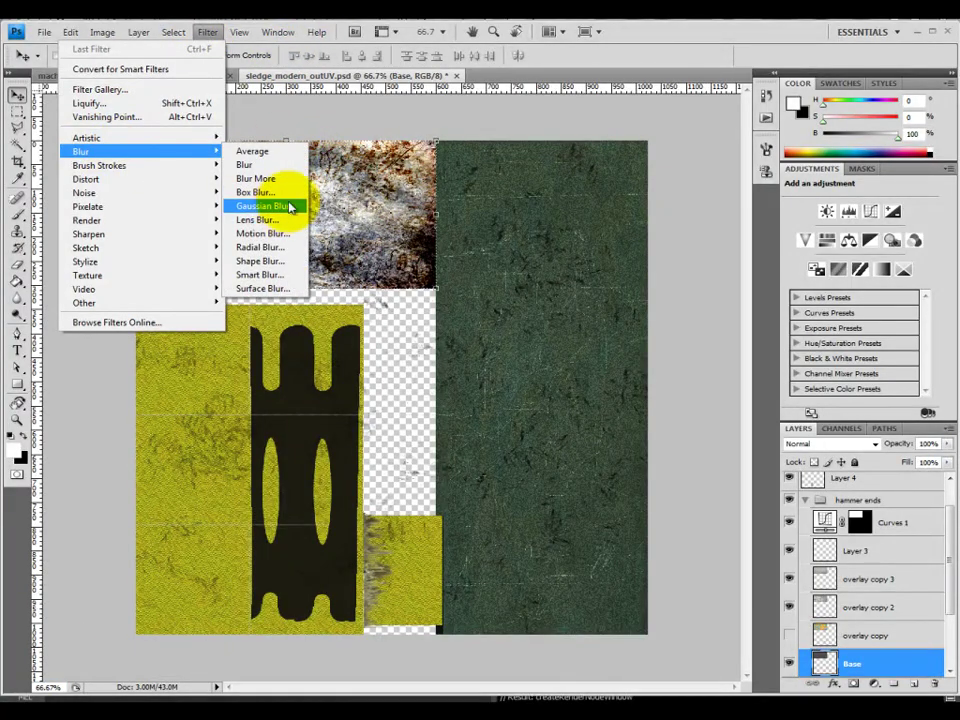
{"action": "left_click", "coordinate": [930, 31]}
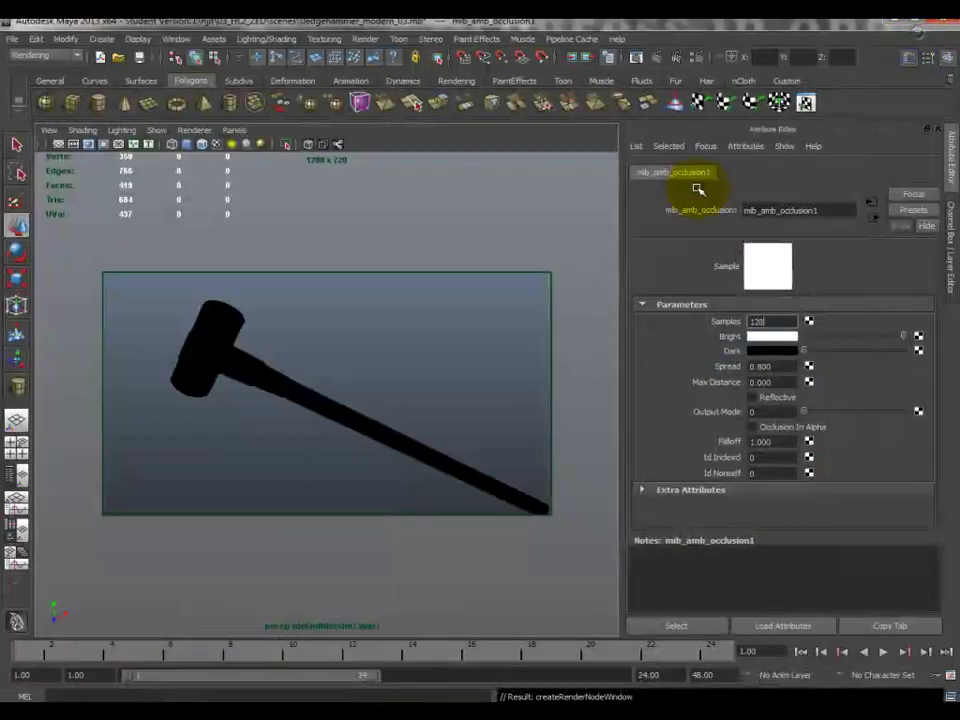
Try a higher Samples value on the ambient occlusion node and restore it to 128
{"action": "left_click", "coordinate": [782, 321]}
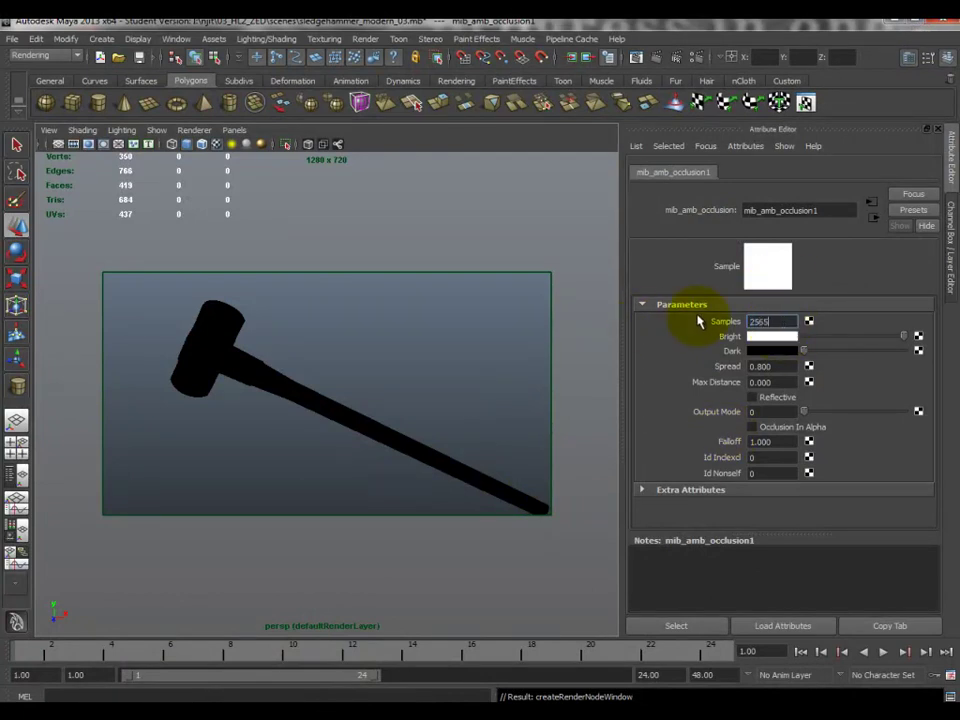
{"action": "key", "text": "Return"}
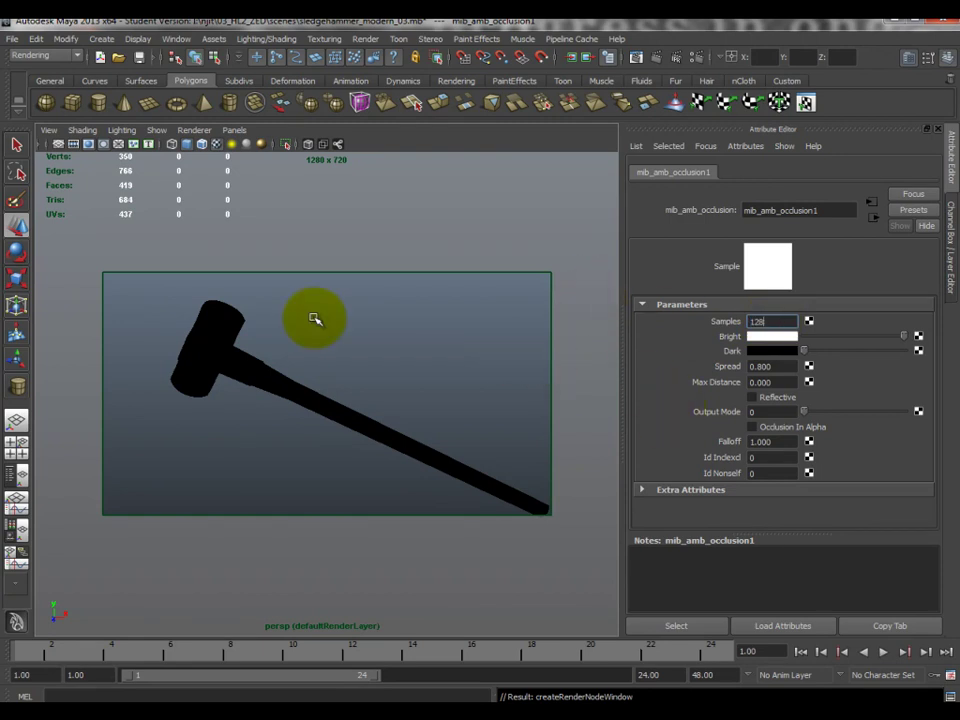
Select the sledgehammer and check the Enable Default Light option in the mental ray render settings
{"action": "left_click_drag", "start_coordinate": [228, 250], "coordinate": [229, 420]}
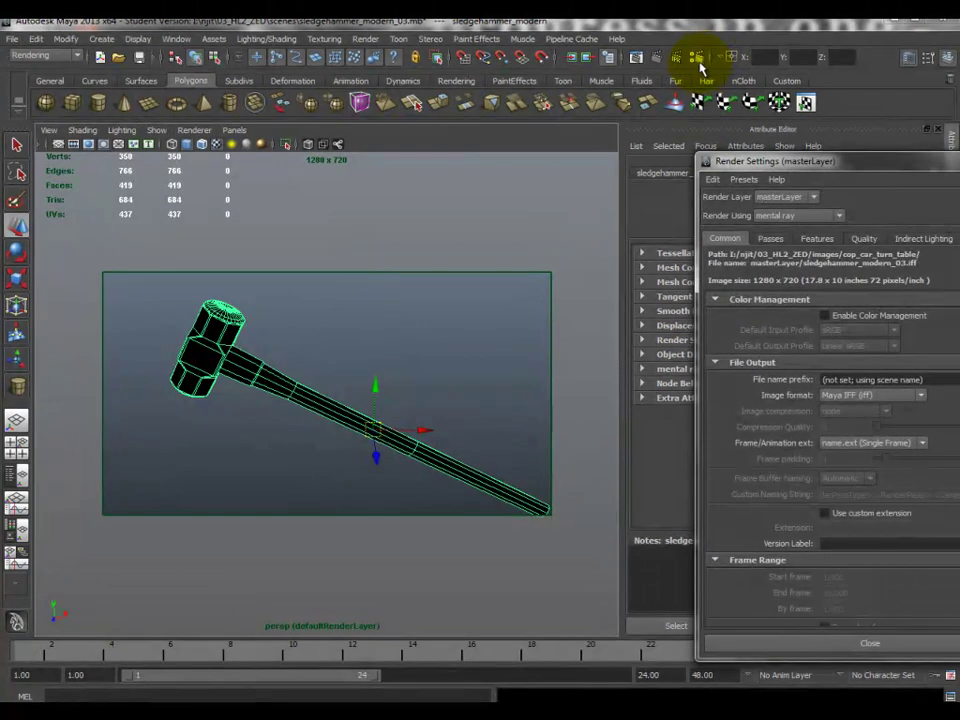
{"action": "left_click_drag", "start_coordinate": [757, 172], "coordinate": [487, 187]}
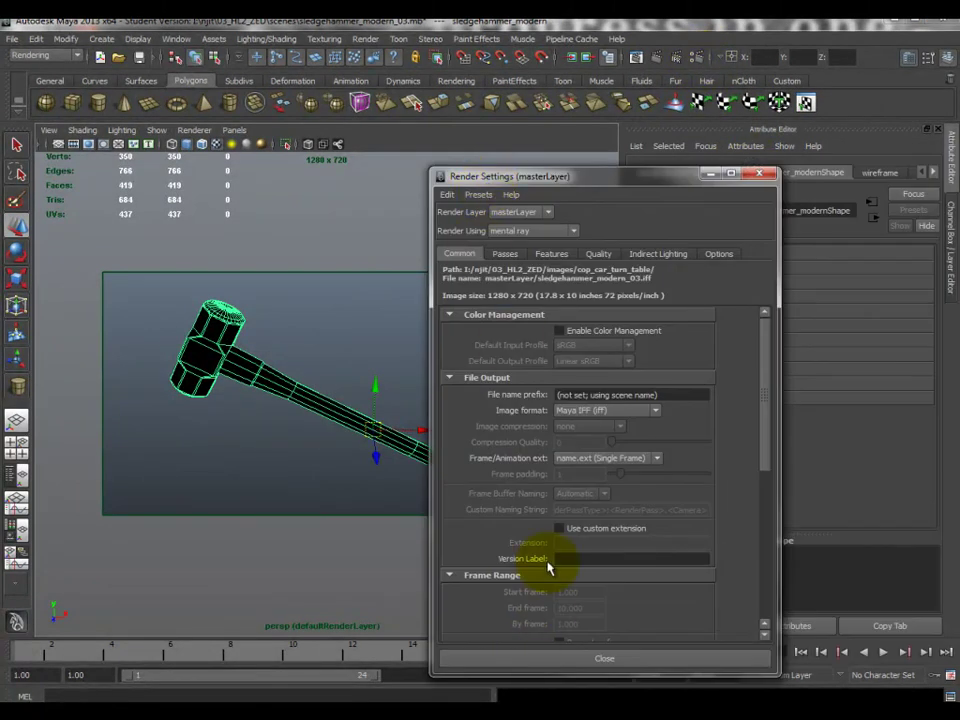
{"action": "scroll", "coordinate": [530, 478], "scroll_direction": "down", "scroll_amount": 5}
{"action": "scroll", "coordinate": [525, 485], "scroll_direction": "down", "scroll_amount": 2}
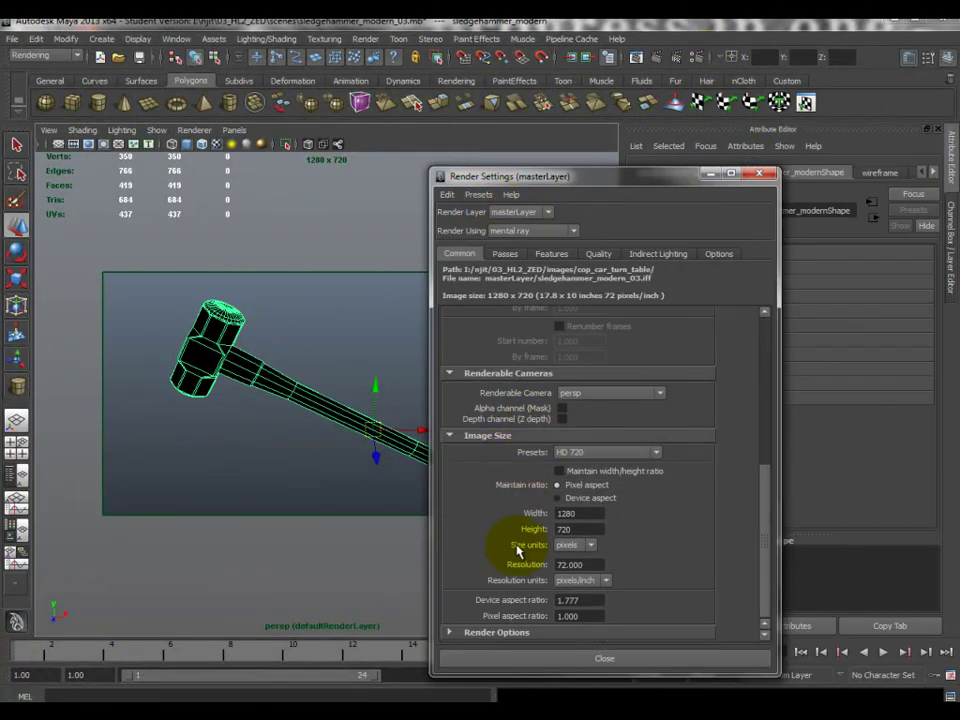
{"action": "scroll", "coordinate": [574, 545], "scroll_direction": "down", "scroll_amount": 4}
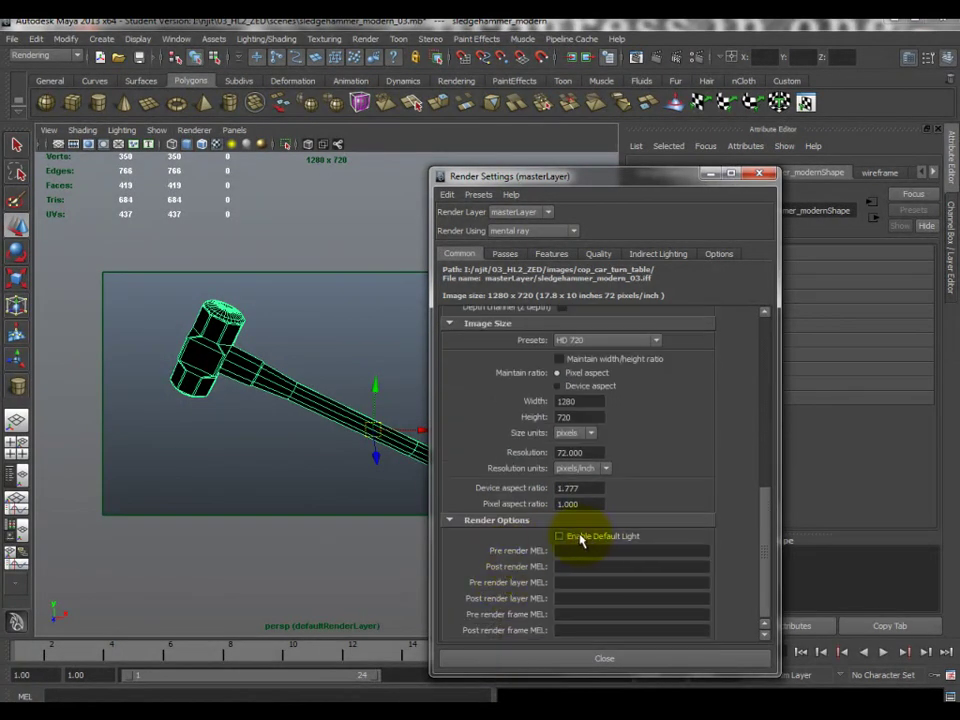
{"action": "left_click", "coordinate": [574, 660]}
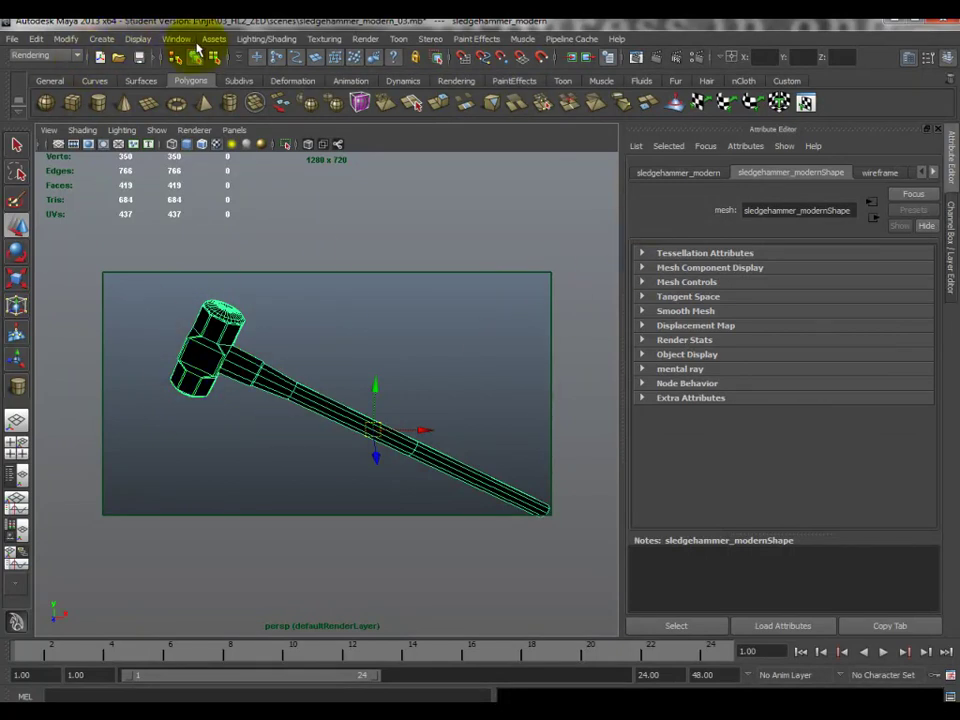
Open the mental ray Batch Bake options from the Rendering menu set and set the objects to bake to Selected
{"action": "left_click", "coordinate": [40, 57]}
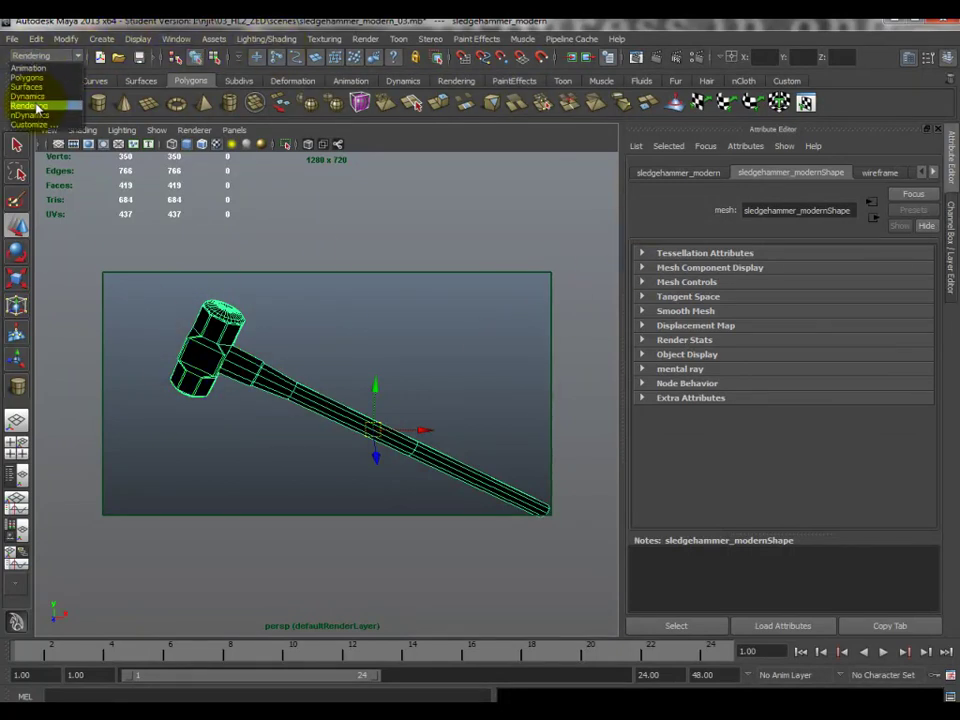
{"action": "left_click", "coordinate": [36, 102]}
{"action": "left_click", "coordinate": [280, 39]}
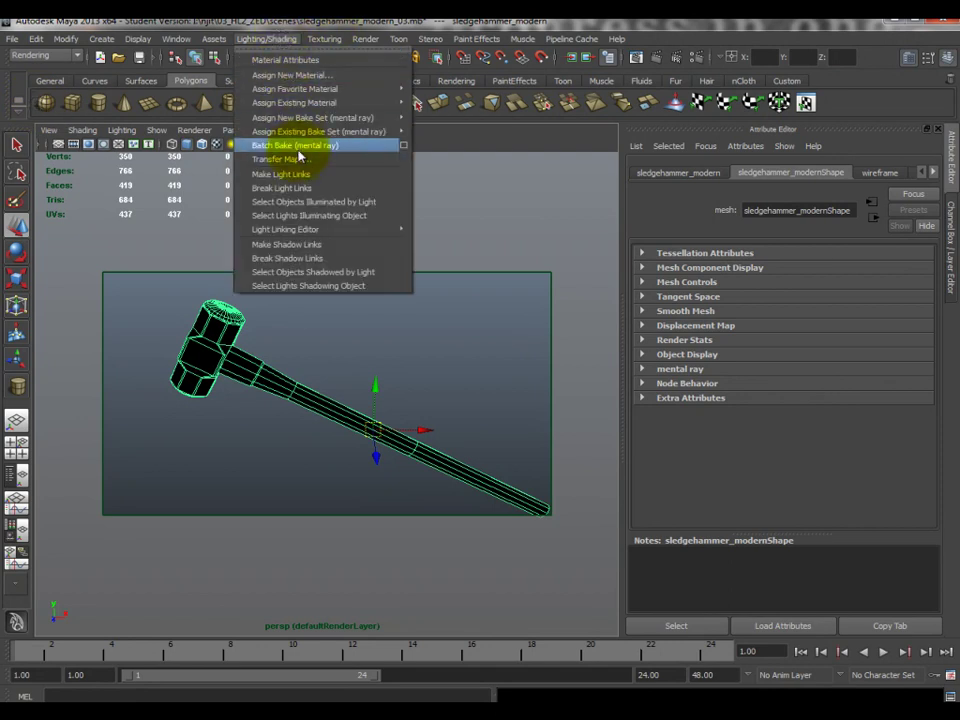
{"action": "left_click", "coordinate": [400, 145]}
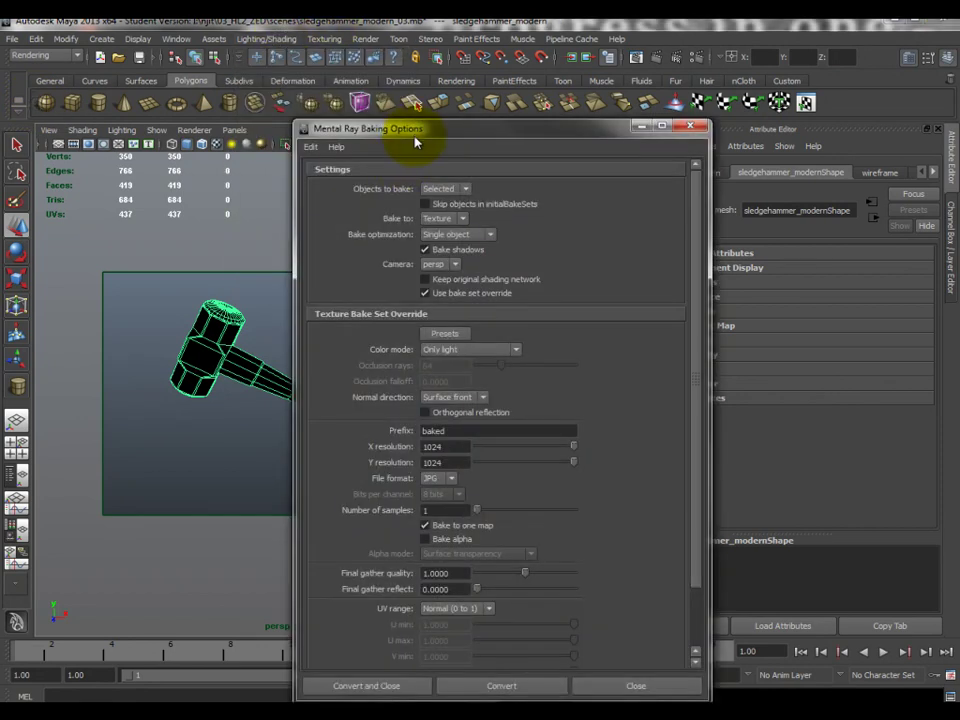
{"action": "left_click_drag", "start_coordinate": [401, 118], "coordinate": [336, 70]}
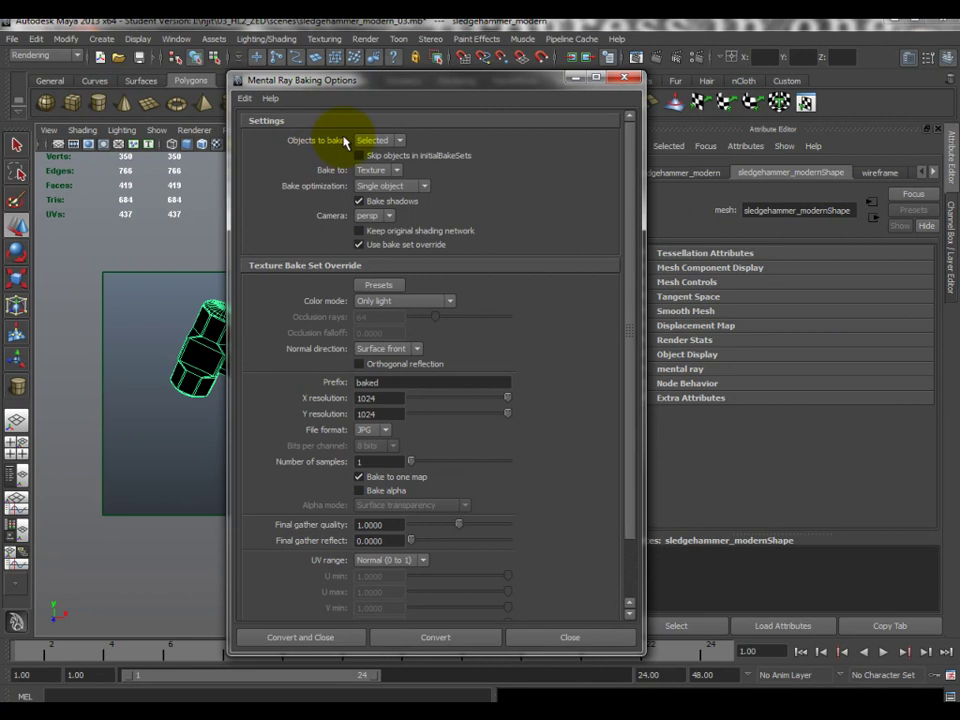
{"action": "left_click", "coordinate": [374, 140]}
{"action": "left_click", "coordinate": [371, 163]}
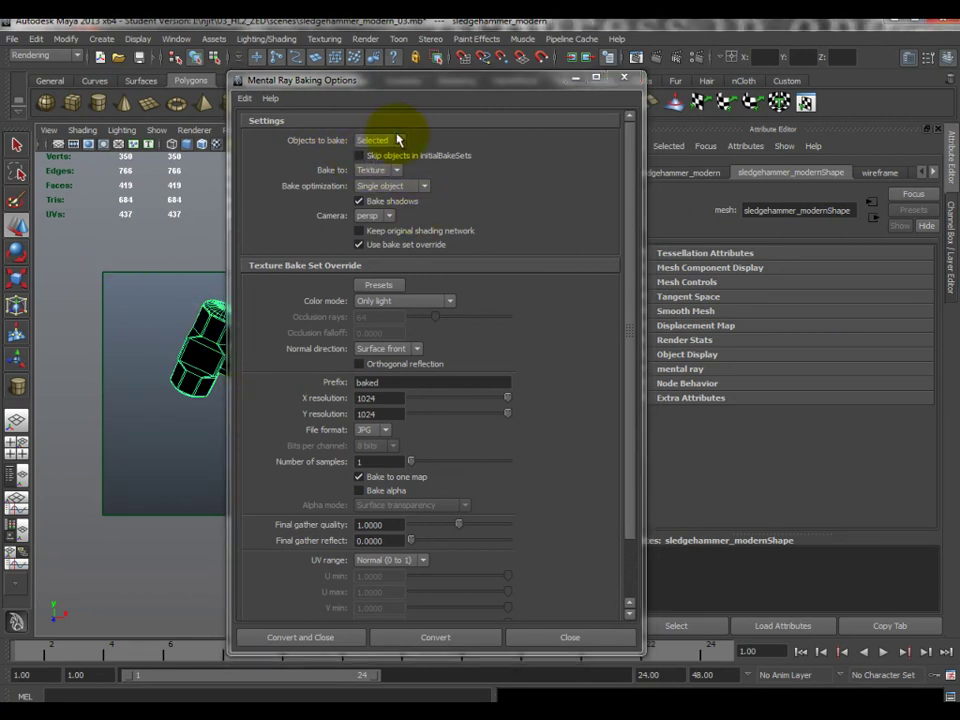
Configure the bake to Texture with Single object optimization, bake set override enabled and the color mode Only light
{"action": "left_click", "coordinate": [390, 170]}
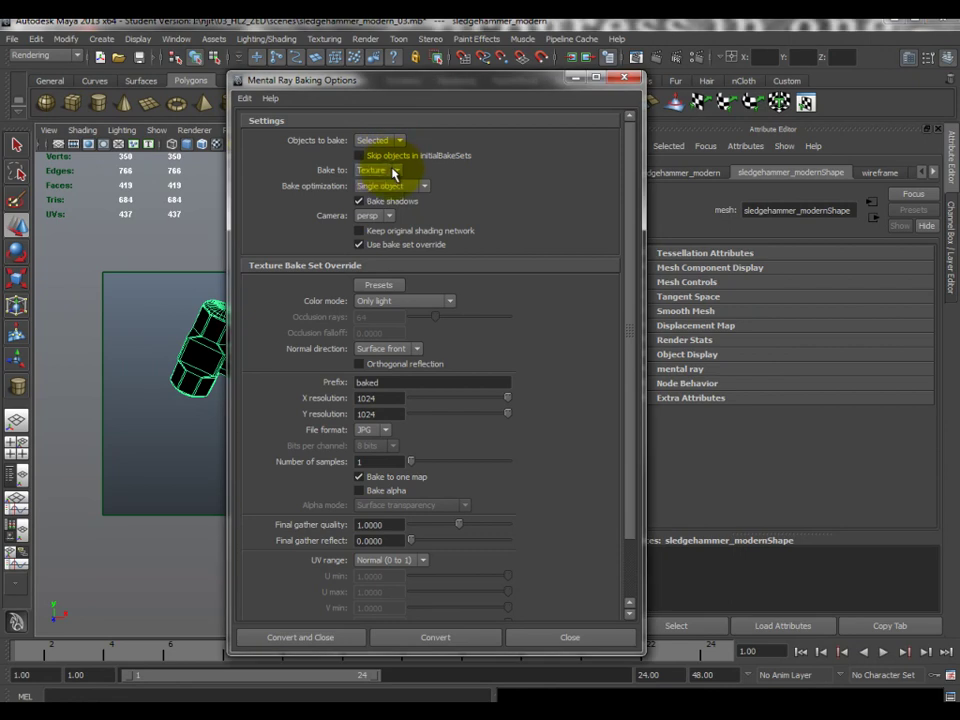
{"action": "left_click", "coordinate": [421, 189]}
{"action": "left_click", "coordinate": [382, 208]}
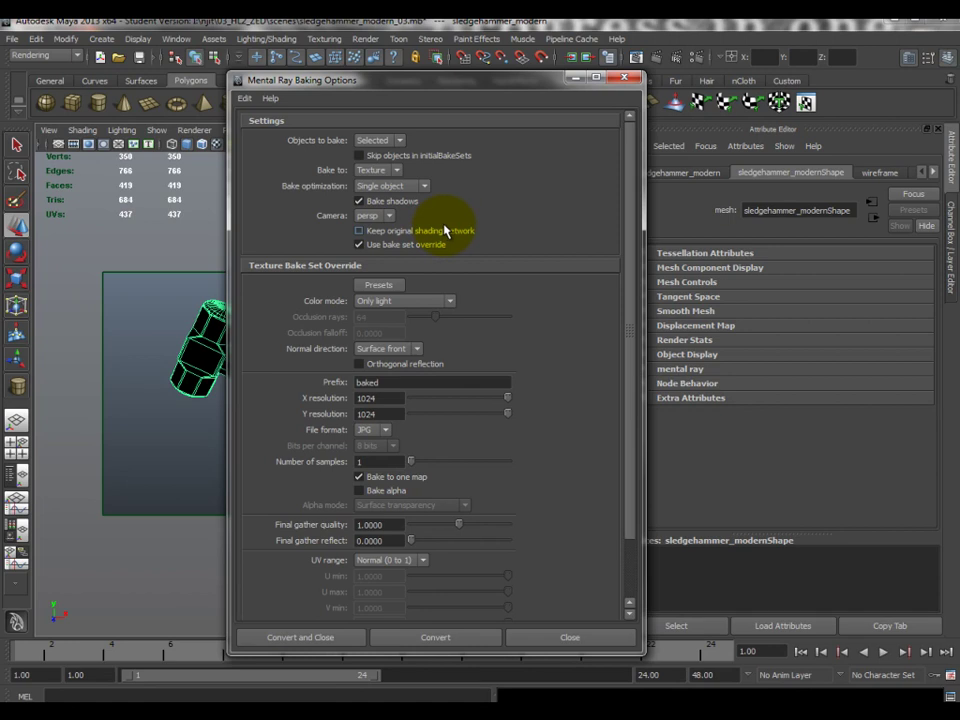
{"action": "left_click", "coordinate": [393, 246]}
{"action": "left_click", "coordinate": [394, 246]}
{"action": "left_click", "coordinate": [401, 302]}
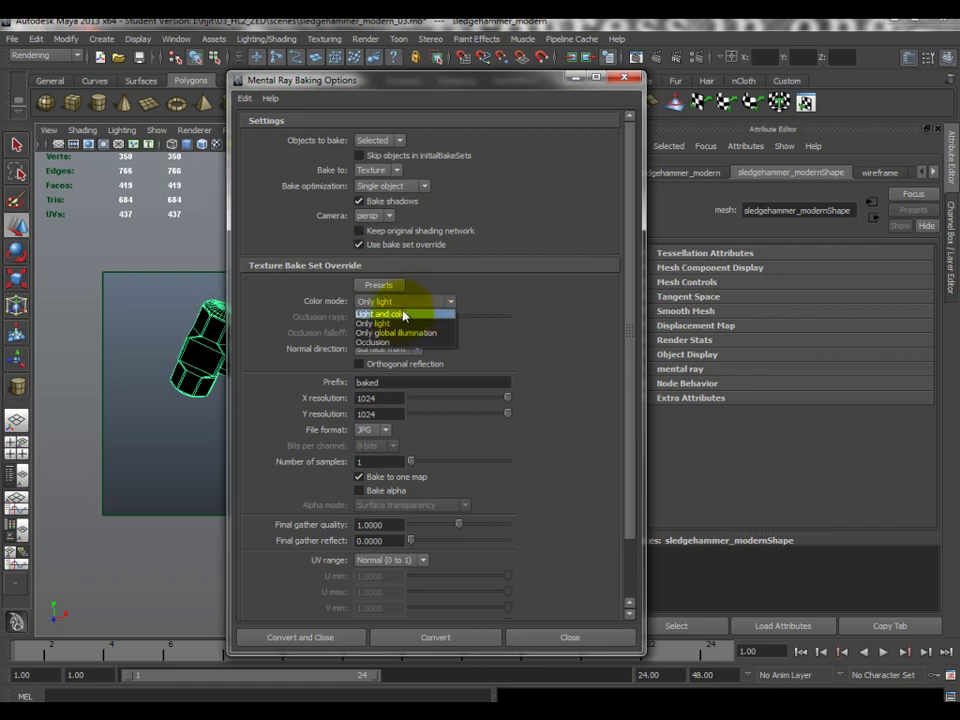
{"action": "left_click", "coordinate": [390, 323]}
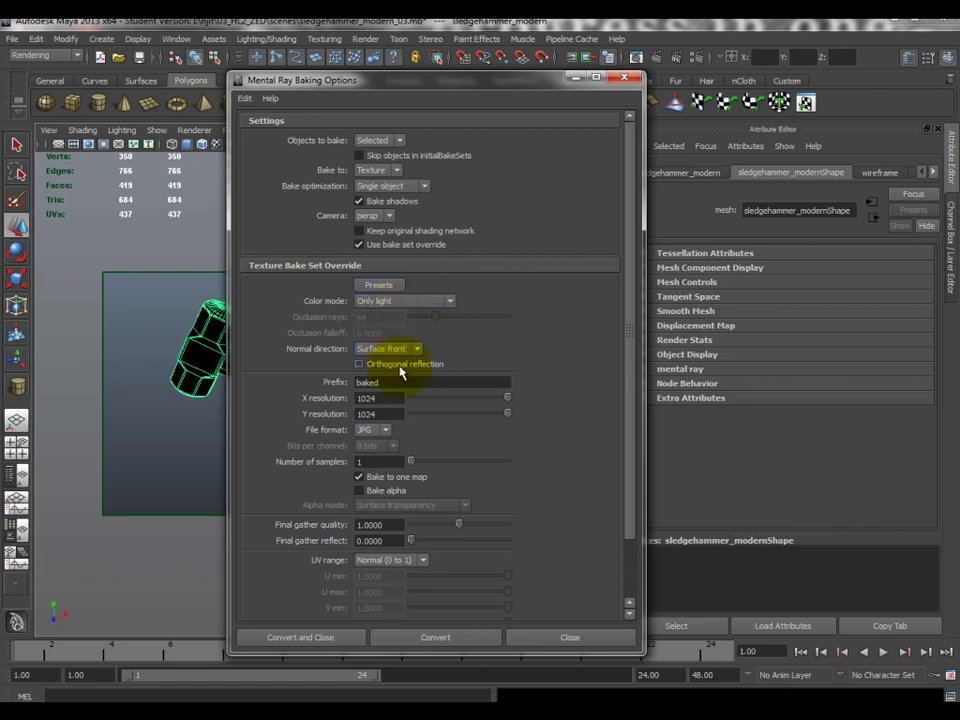
Set the bake file prefix to baked_ao and the X and Y resolution to 1024
{"action": "double_click", "coordinate": [372, 383]}
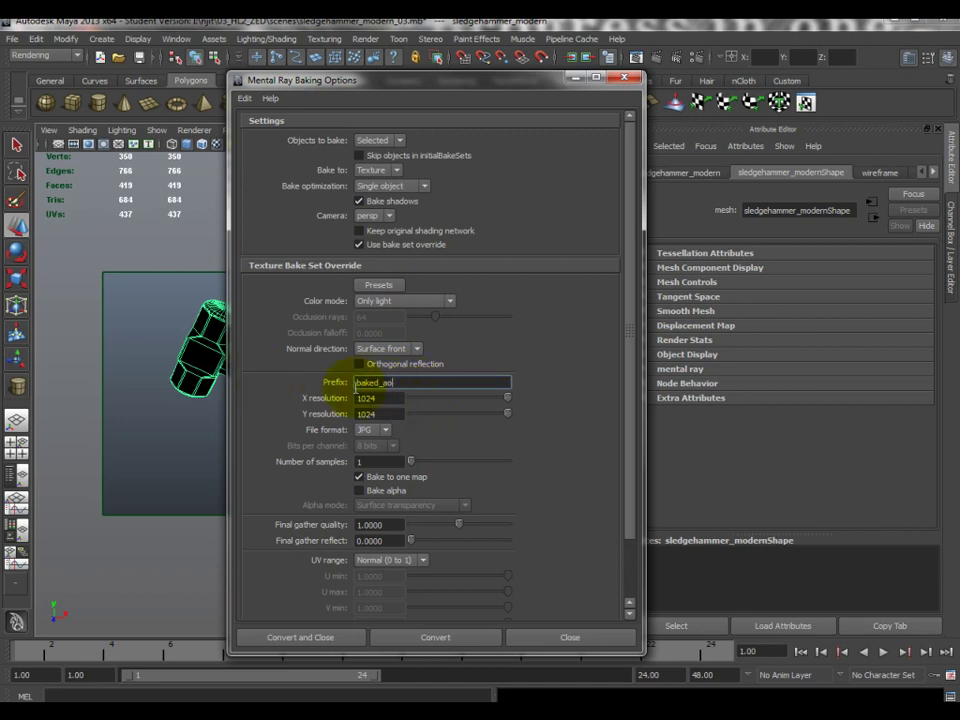
{"action": "double_click", "coordinate": [389, 396]}
{"action": "double_click", "coordinate": [390, 414]}
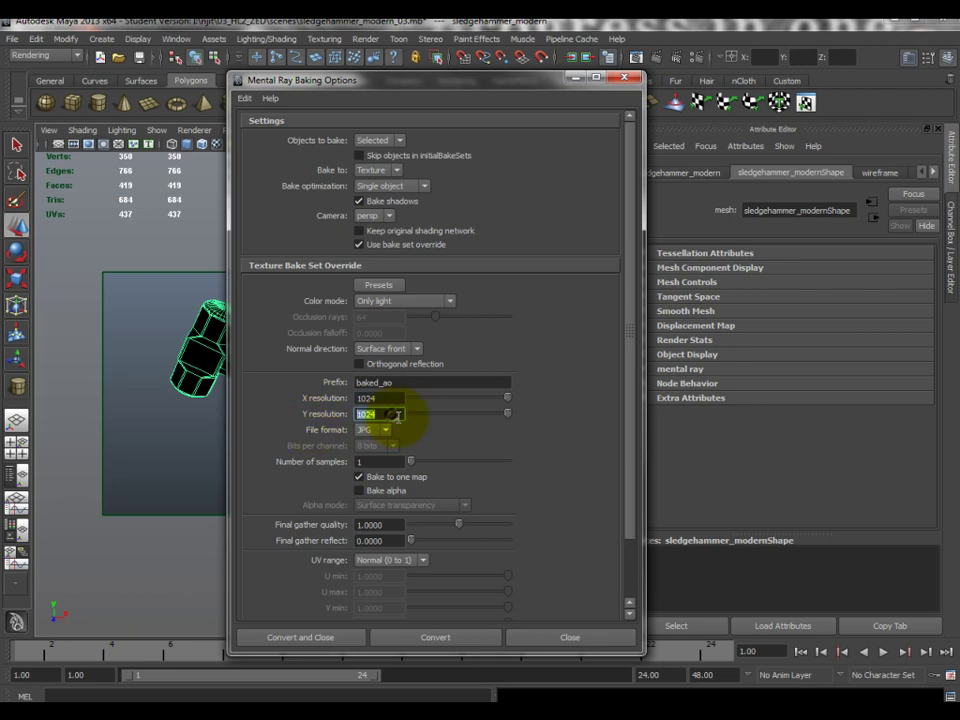
{"action": "double_click", "coordinate": [381, 397]}
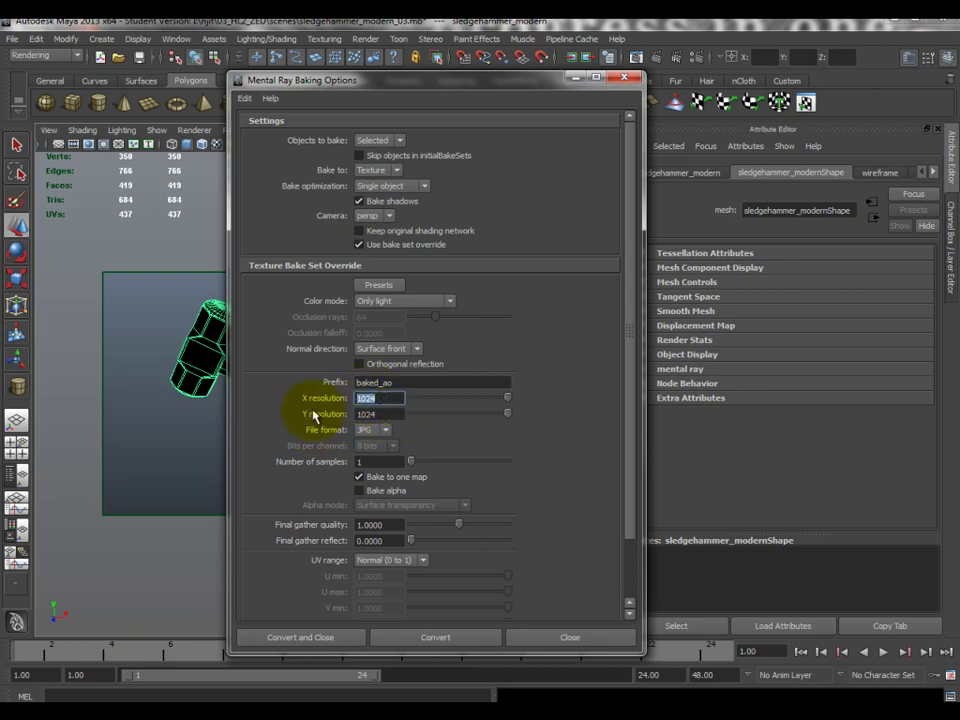
{"action": "double_click", "coordinate": [384, 414]}
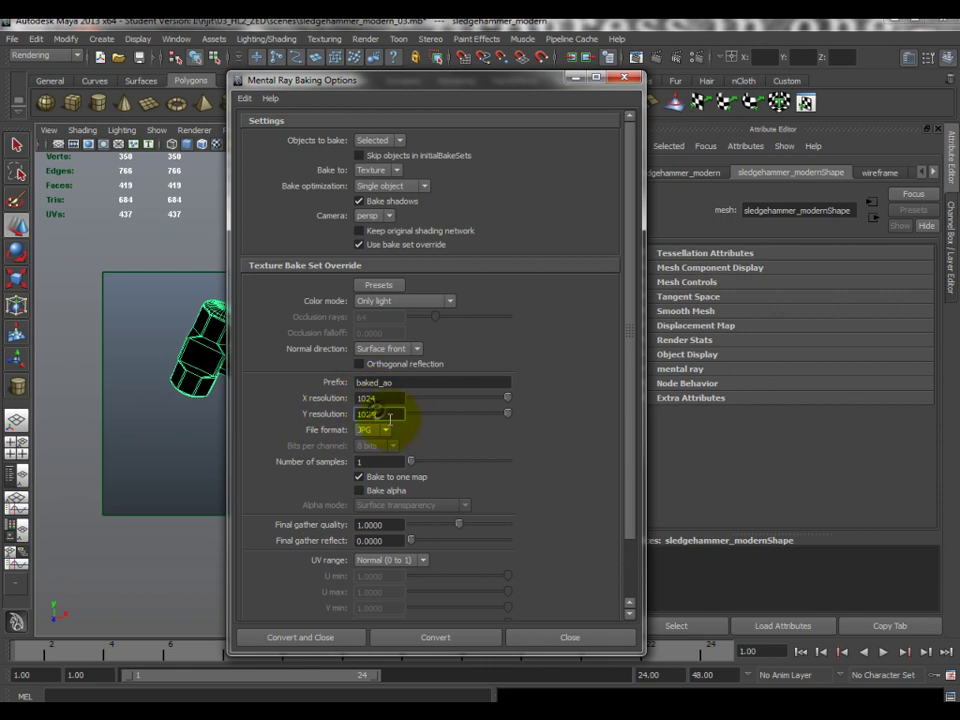
Keep JPG as the file format, review the remaining bake options and bake the sledgehammer's texture
{"action": "left_click", "coordinate": [384, 432]}
{"action": "left_click", "coordinate": [373, 437]}
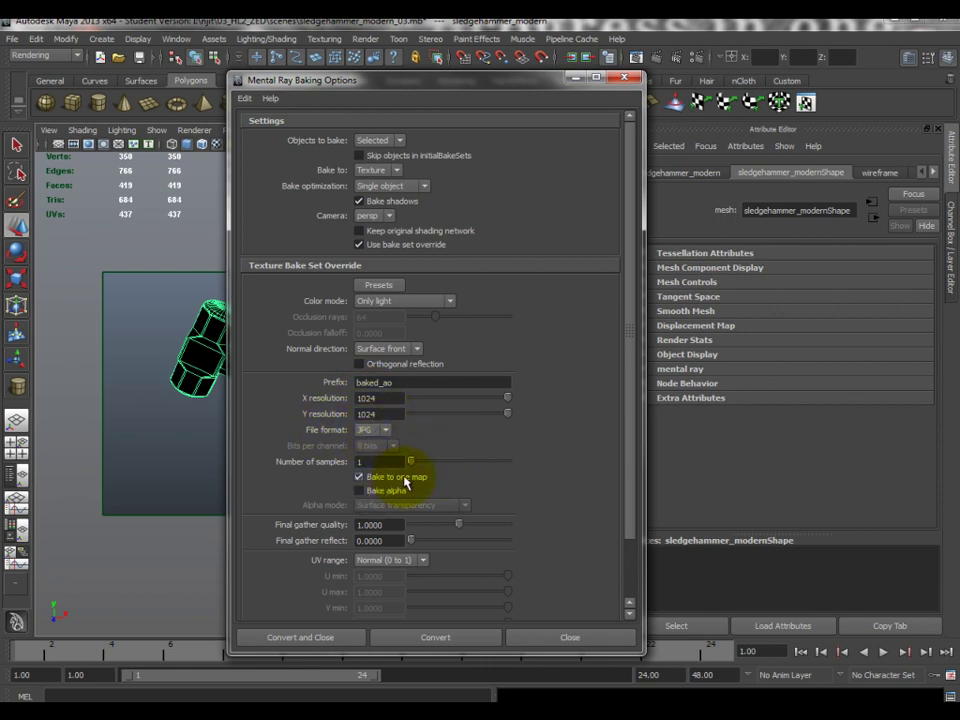
{"action": "scroll", "coordinate": [440, 515], "scroll_direction": "down", "scroll_amount": 1}
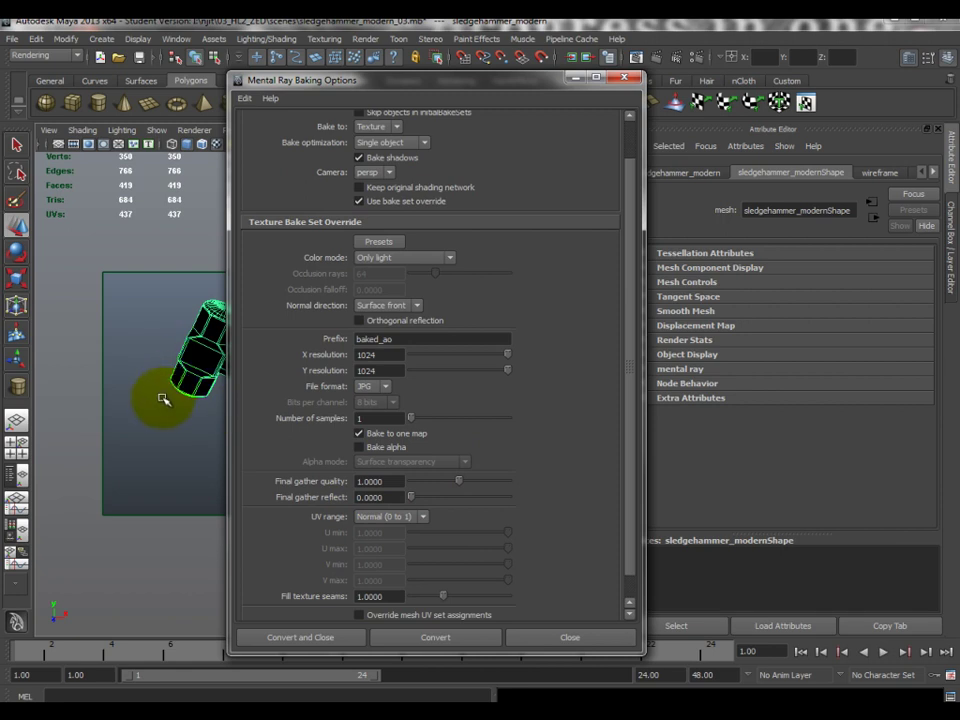
{"action": "scroll", "coordinate": [439, 536], "scroll_direction": "down", "scroll_amount": 1}
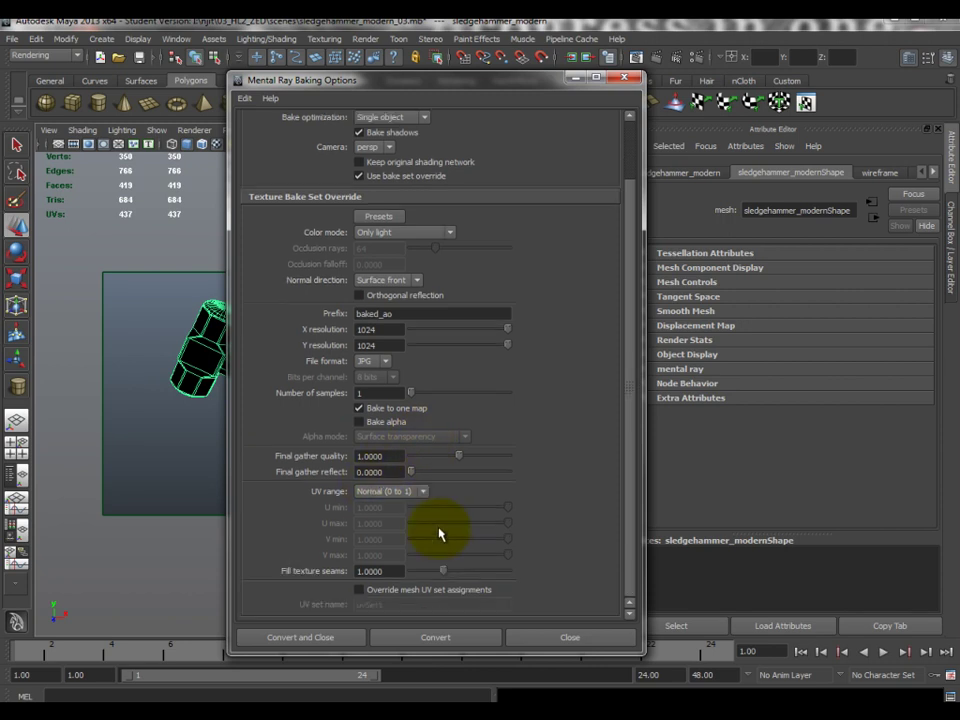
{"action": "scroll", "coordinate": [418, 561], "scroll_direction": "up", "scroll_amount": 3}
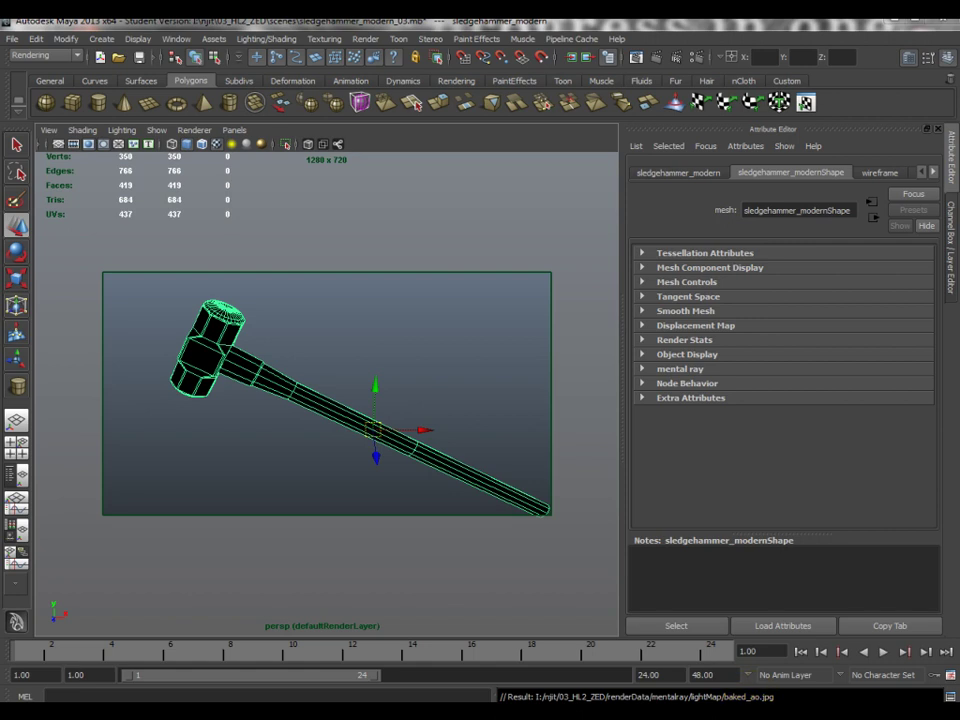
Switch to the file explorer, open baked_ao from the project's renderData/mentalray/lightMap folder to examine it, and close the image
{"action": "left_click_drag", "start_coordinate": [958, 42], "coordinate": [583, 80]}
{"action": "left_click", "coordinate": [320, 93]}
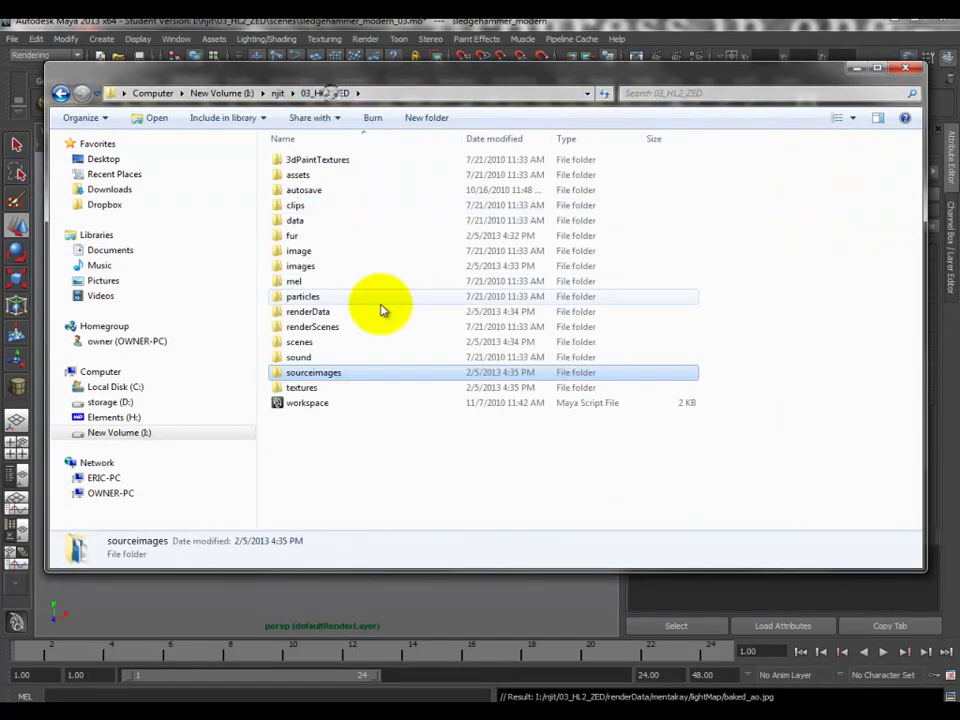
{"action": "double_click", "coordinate": [340, 316]}
{"action": "double_click", "coordinate": [320, 191]}
{"action": "double_click", "coordinate": [318, 176]}
{"action": "double_click", "coordinate": [326, 179]}
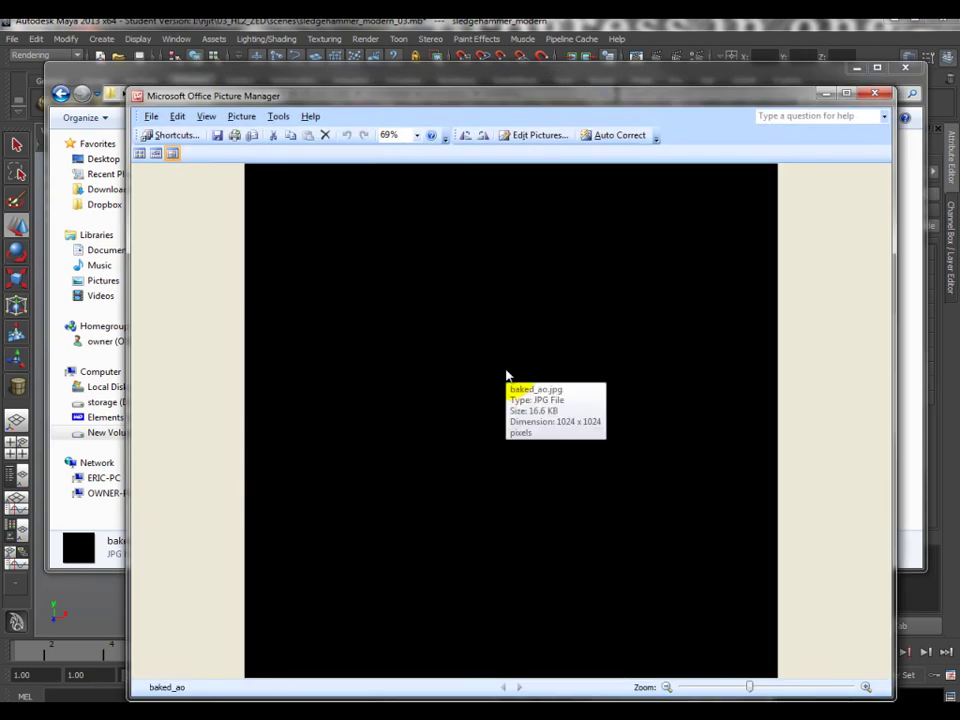
{"action": "left_click", "coordinate": [872, 94]}
{"action": "left_click", "coordinate": [848, 74]}
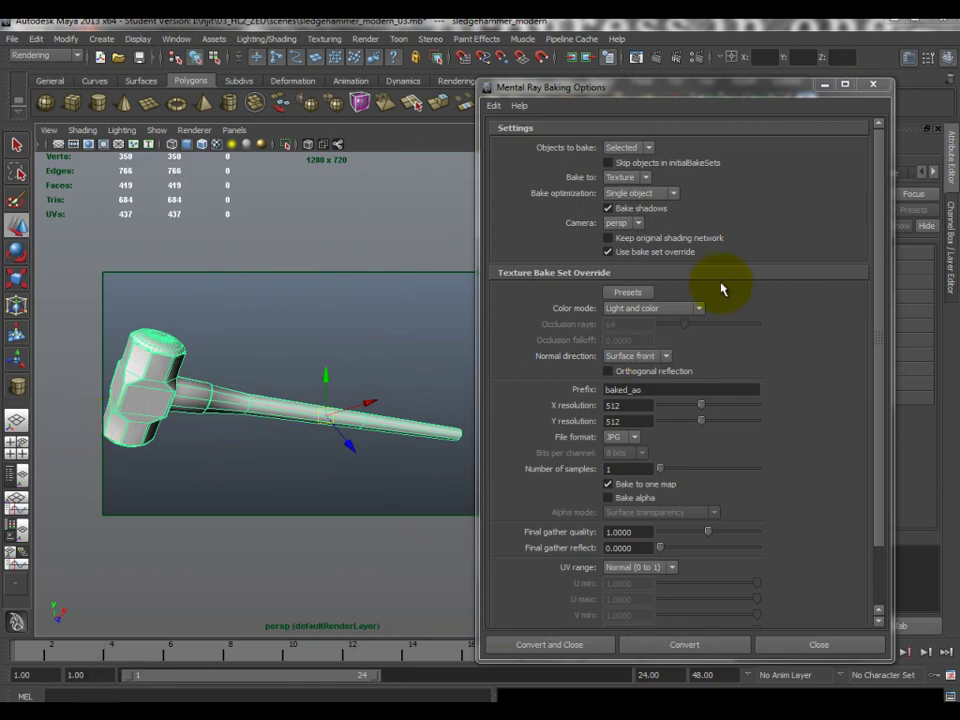
Set the color mode of the texture bake set override to Light and color
{"action": "left_click", "coordinate": [645, 308]}
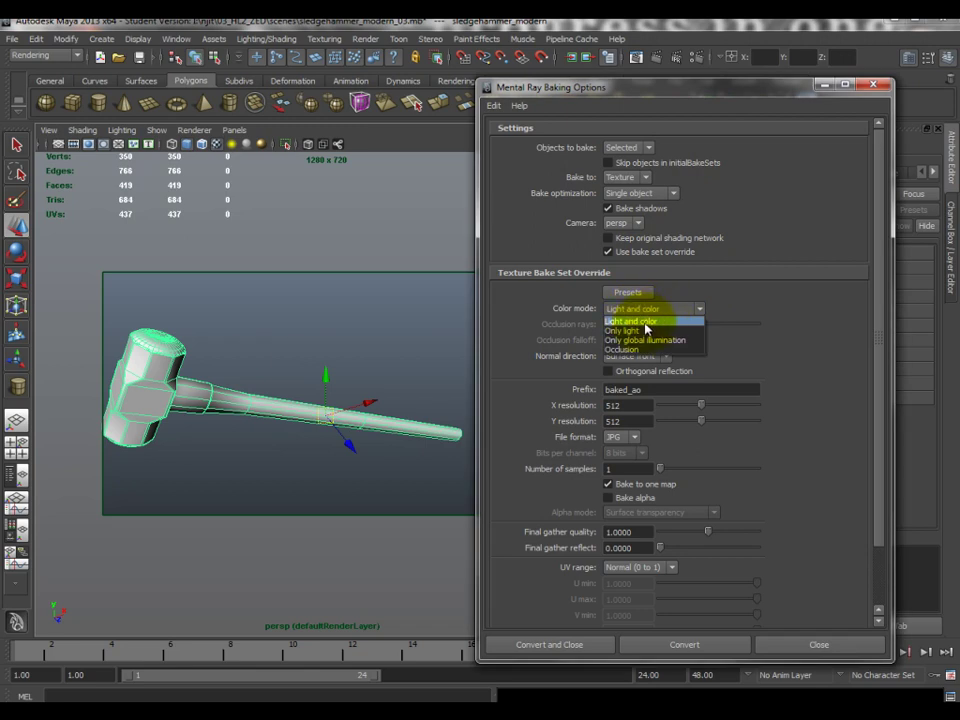
{"action": "left_click", "coordinate": [644, 321]}
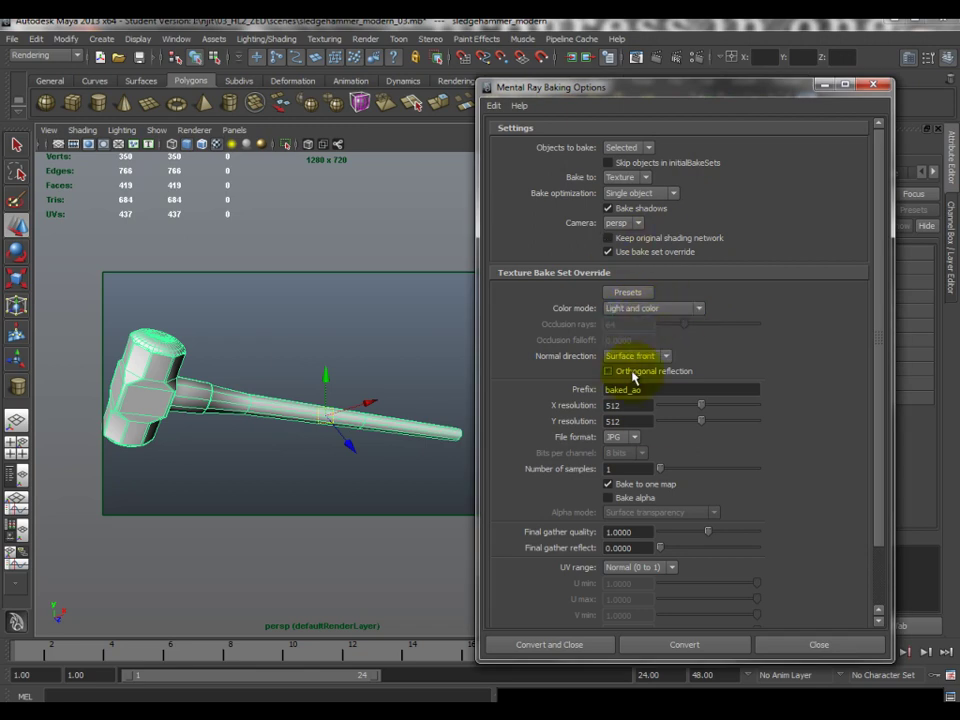
Examine the baked occlusion on the sledgehammer where the handle meets the head
{"action": "left_click", "coordinate": [232, 456]}
{"action": "left_click_drag", "start_coordinate": [304, 470], "coordinate": [195, 430], "text": "alt"}
{"action": "middle_click_drag", "start_coordinate": [195, 430], "coordinate": [315, 471], "text": "alt"}
{"action": "scroll", "coordinate": [315, 471], "scroll_direction": "up", "scroll_amount": 4}
{"action": "left_click_drag", "start_coordinate": [315, 471], "coordinate": [296, 399], "text": "alt"}
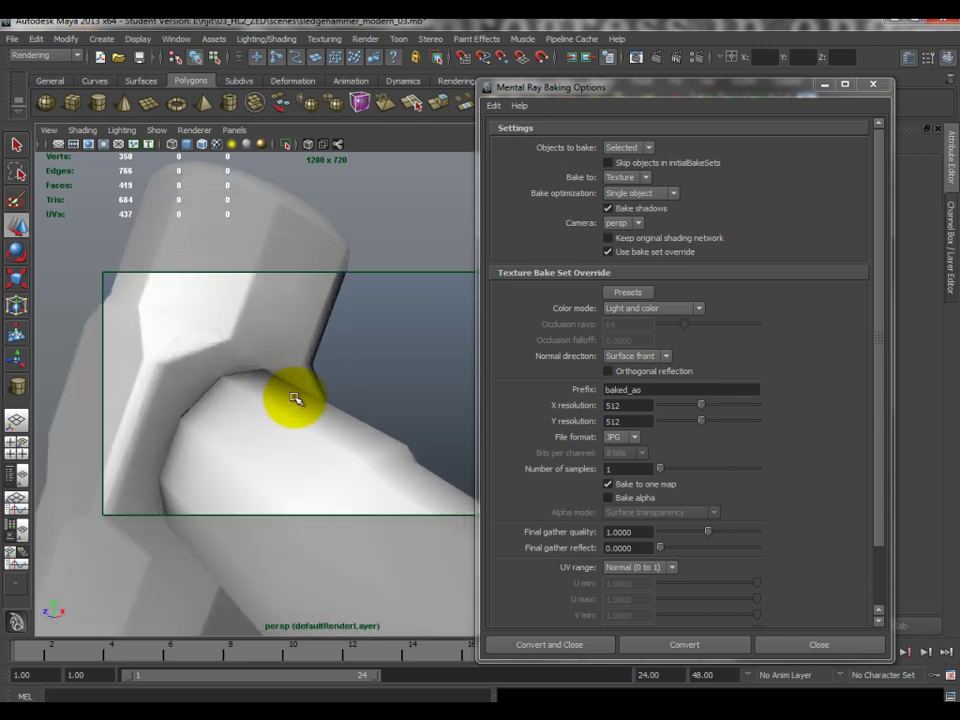
{"action": "left_click_drag", "start_coordinate": [199, 388], "coordinate": [251, 390], "text": "alt"}
{"action": "left_click_drag", "start_coordinate": [229, 444], "coordinate": [262, 350], "text": "alt"}
{"action": "scroll", "coordinate": [280, 448], "scroll_direction": "down", "scroll_amount": 3}
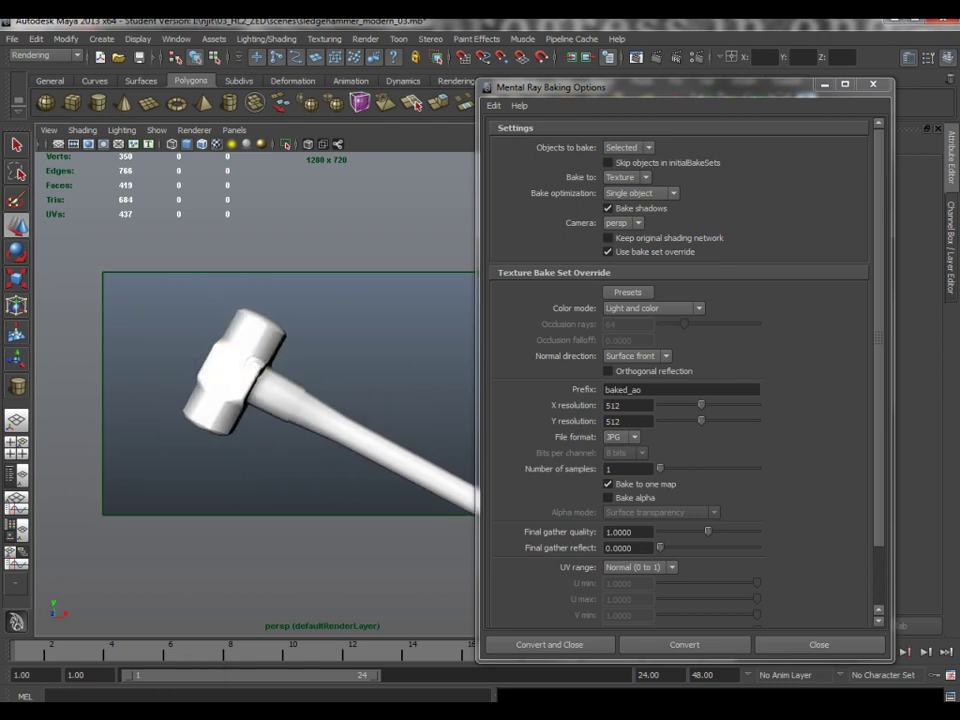
Switch to the lightMap folder and view the rebaked baked_ao image
{"action": "mouse_move", "coordinate": [118, 686]}
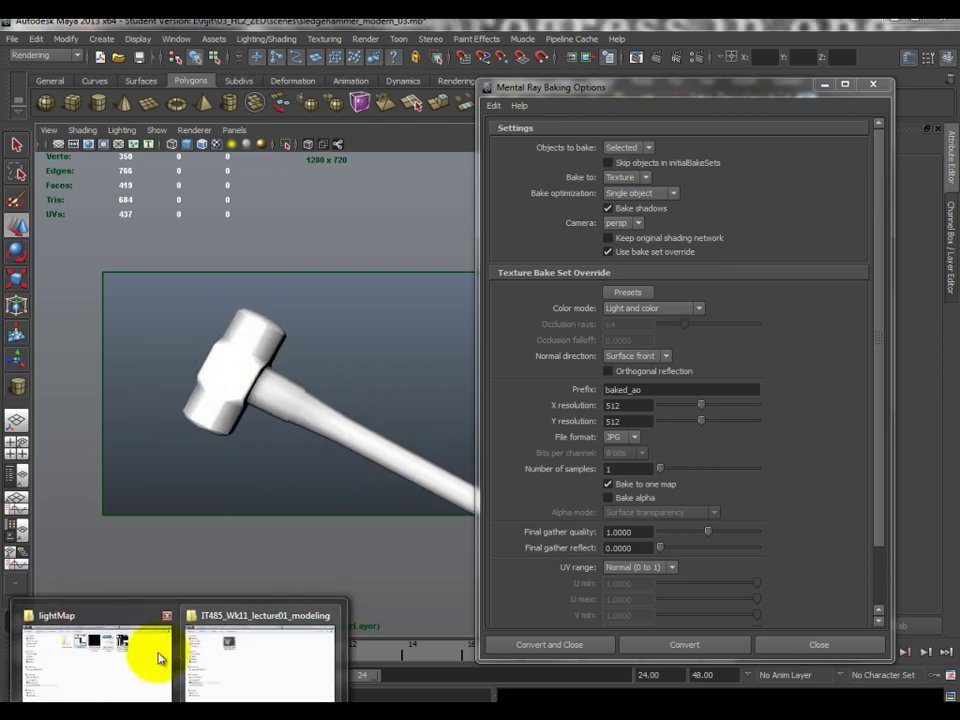
{"action": "left_click", "coordinate": [155, 662]}
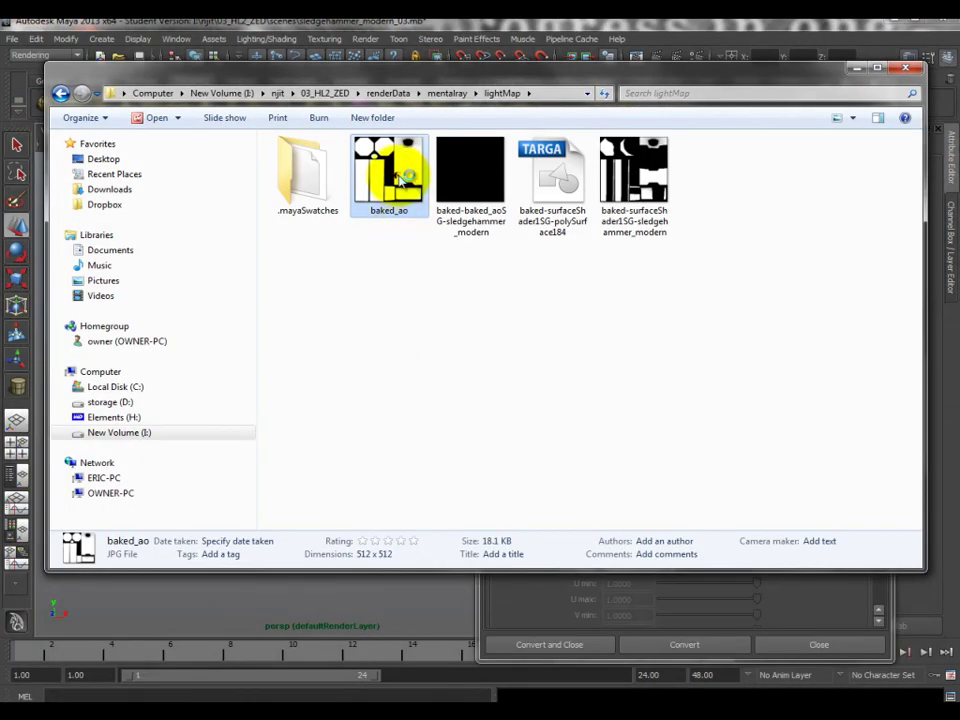
{"action": "double_click", "coordinate": [400, 178]}
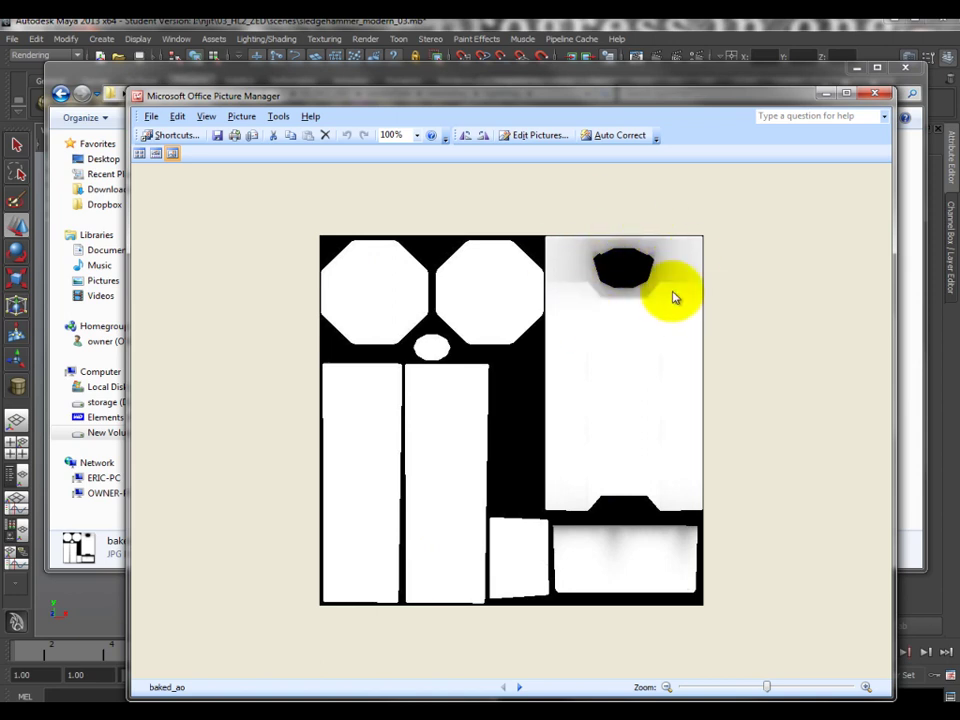
{"action": "left_click", "coordinate": [825, 93]}
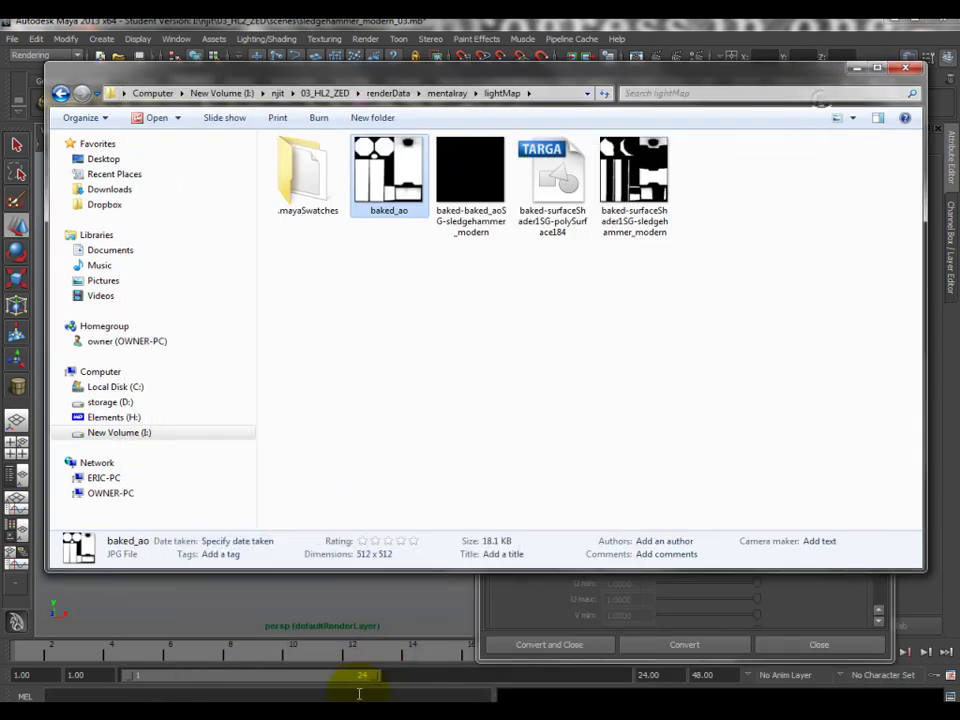
Return to Maya and compare the bake with the mental ray render of the hammer in the Render View
{"action": "left_click", "coordinate": [332, 671]}
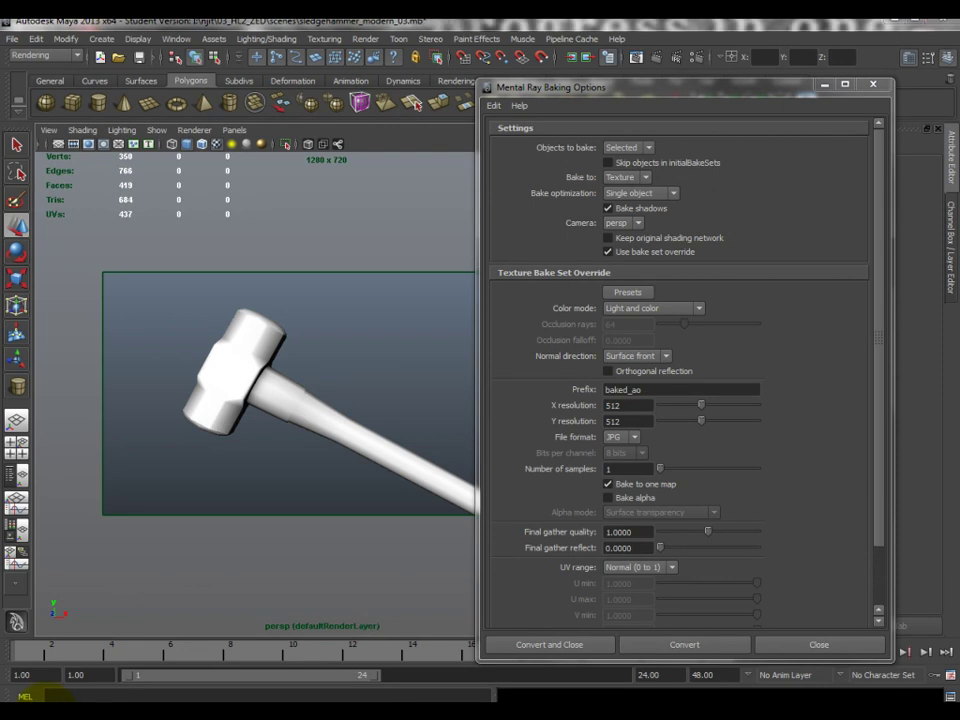
{"action": "left_click", "coordinate": [45, 702]}
{"action": "left_click_drag", "start_coordinate": [616, 112], "coordinate": [218, 74]}
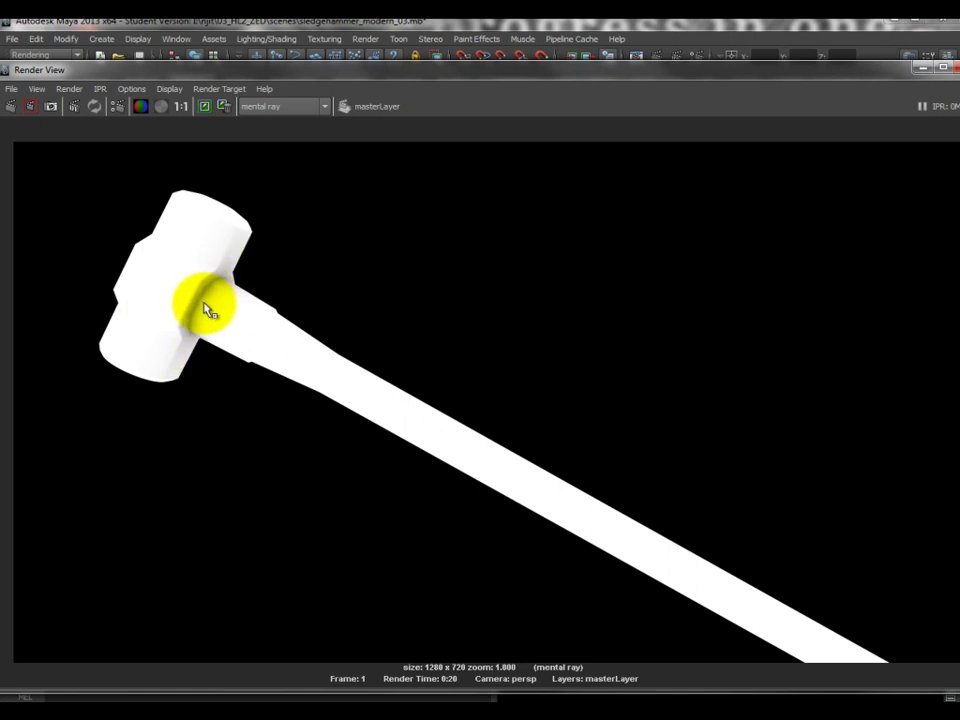
{"action": "left_click", "coordinate": [922, 66]}
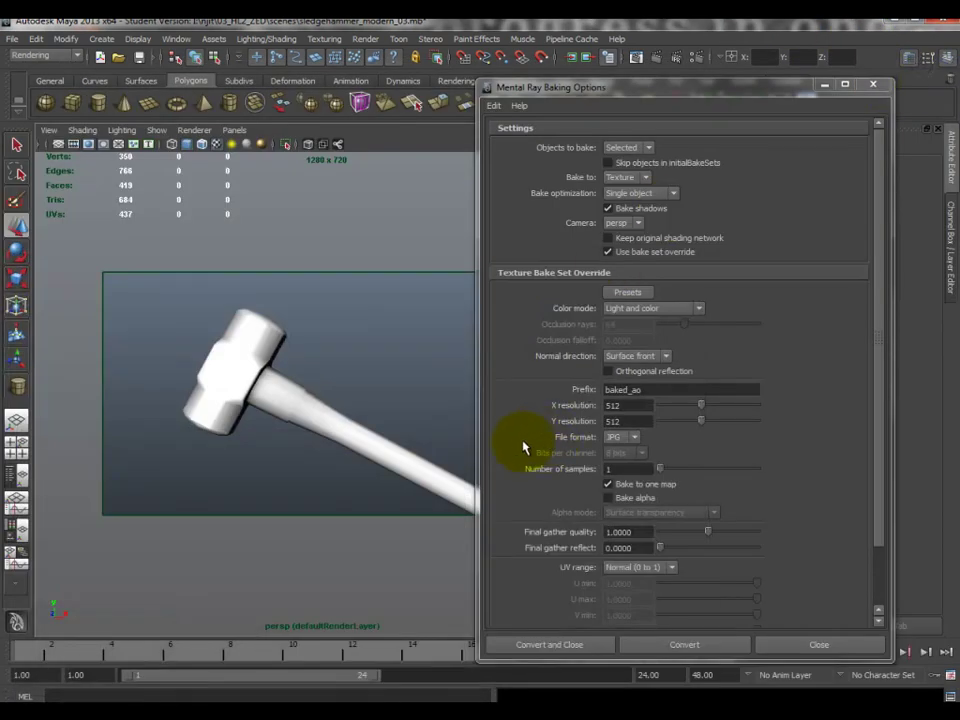
Assign the existing surfaceShader1 material to the sledgehammer
{"action": "left_click_drag", "start_coordinate": [341, 374], "coordinate": [193, 386], "text": "alt"}
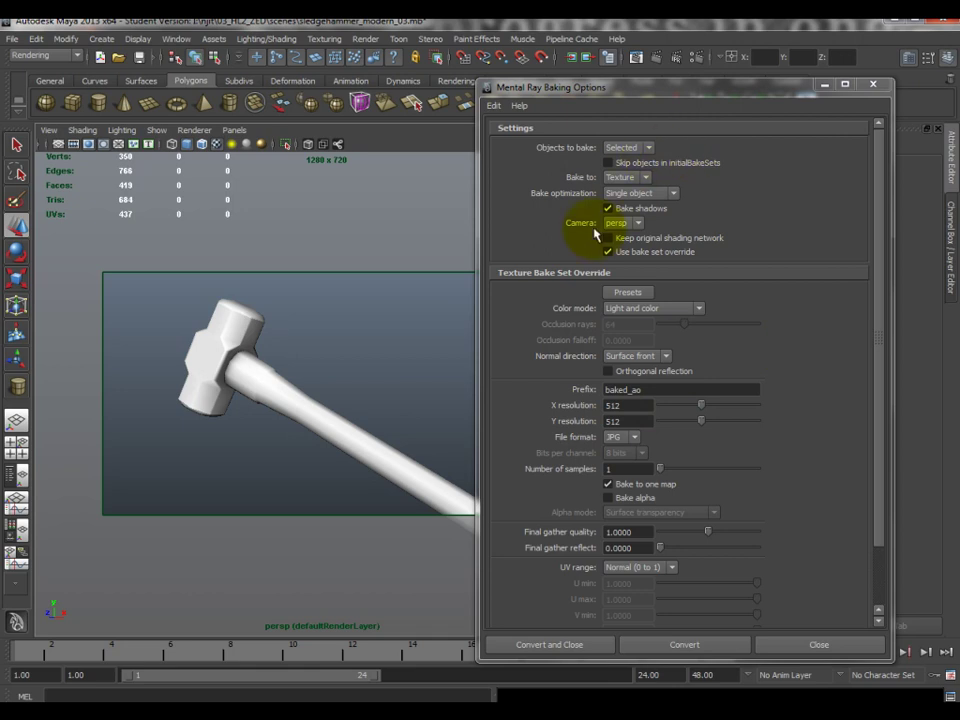
{"action": "left_click", "coordinate": [673, 643]}
{"action": "left_click", "coordinate": [225, 345]}
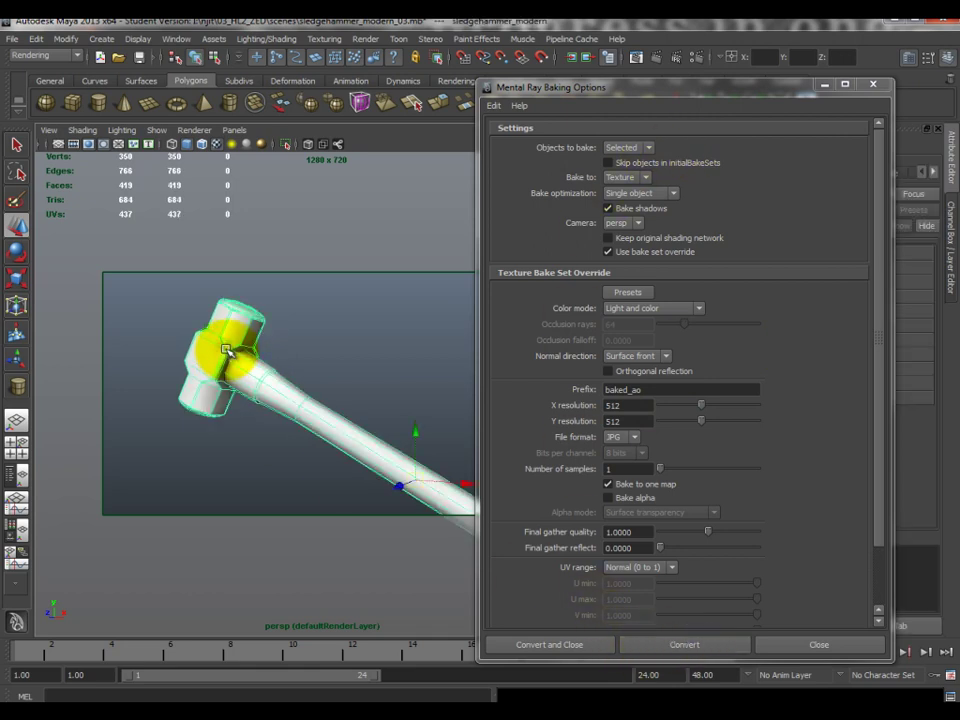
{"action": "right_click", "coordinate": [228, 350]}
{"action": "mouse_move", "coordinate": [245, 567]}
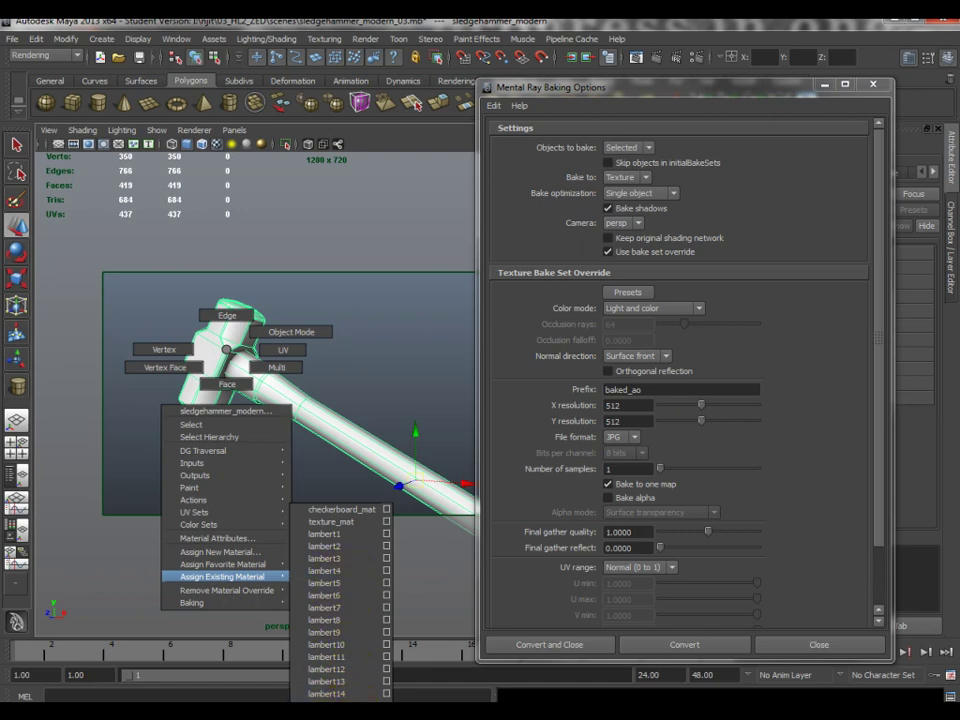
{"action": "left_click", "coordinate": [326, 693]}
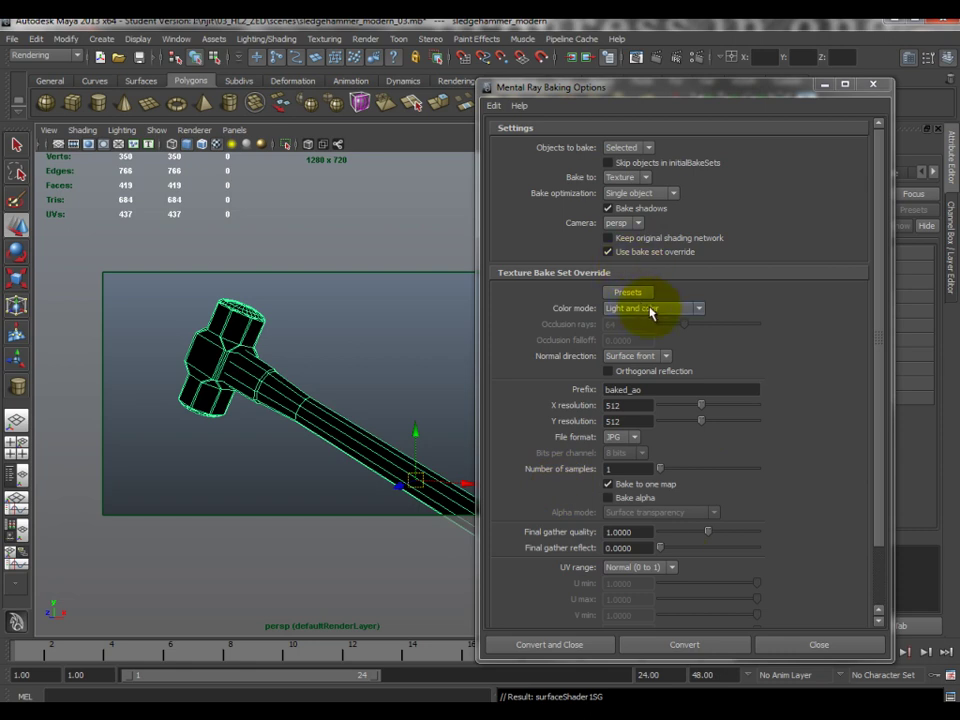
Review the bake settings, keeping the normal direction at Surface front
{"action": "left_click", "coordinate": [641, 357]}
{"action": "left_click", "coordinate": [645, 382]}
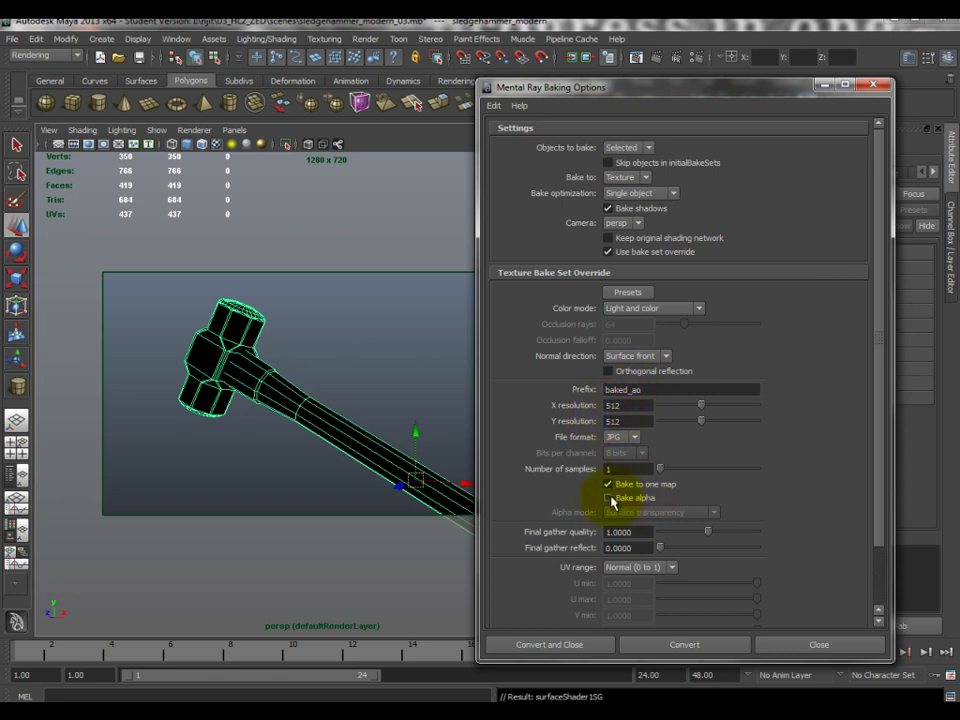
{"action": "scroll", "coordinate": [675, 525], "scroll_direction": "down", "scroll_amount": 3}
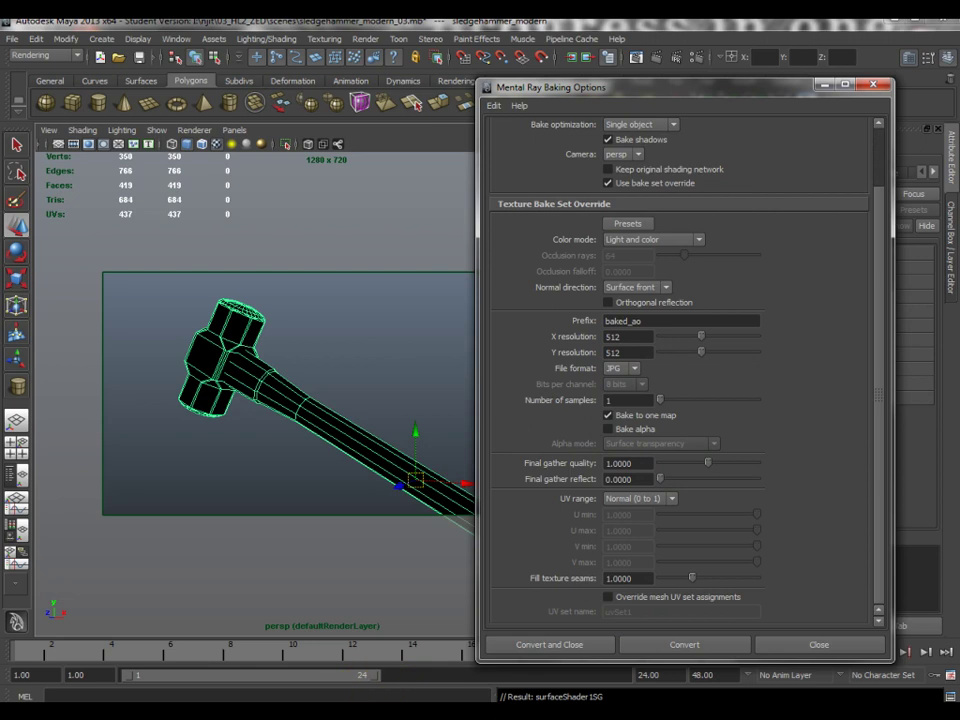
Open baked_ao.jpg from the lightMap folder in Photoshop
{"action": "left_click", "coordinate": [184, 717]}
{"action": "left_click", "coordinate": [98, 660]}
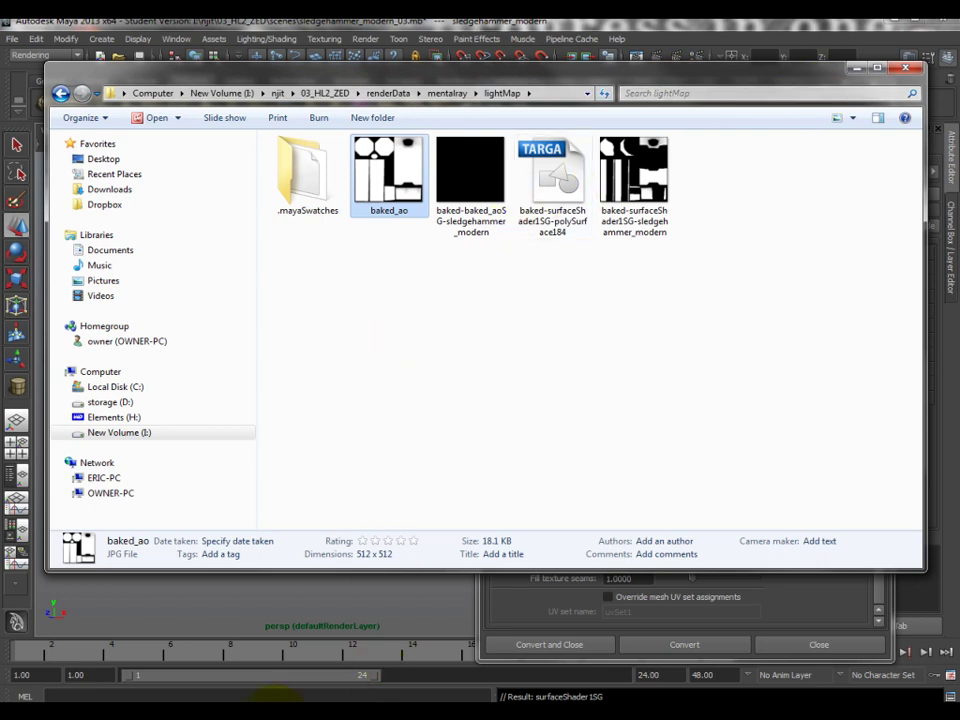
{"action": "left_click", "coordinate": [303, 58]}
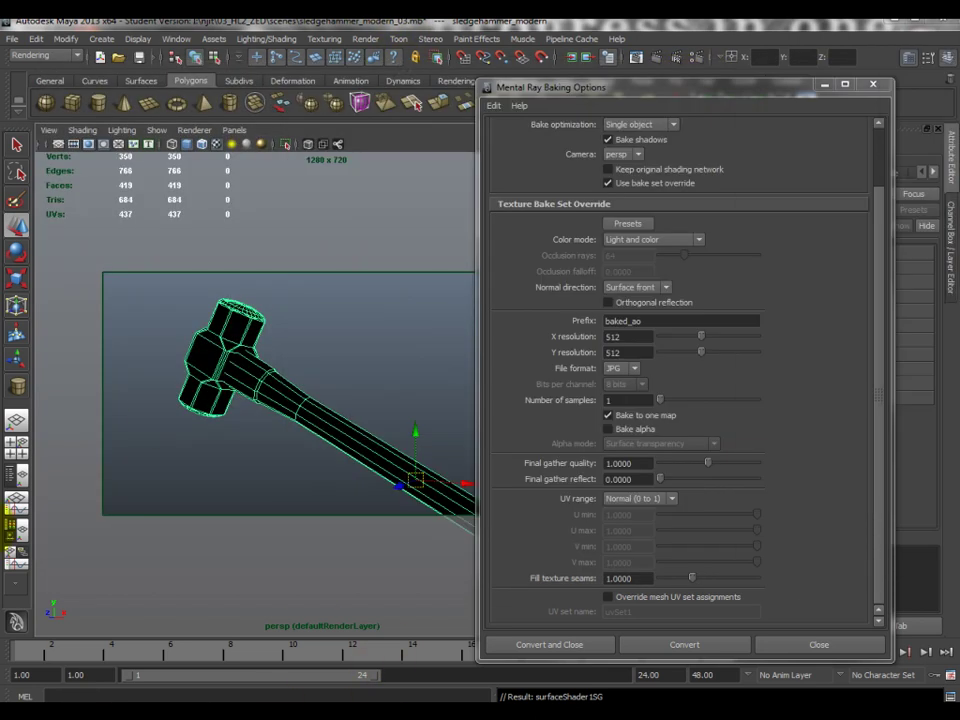
{"action": "left_click", "coordinate": [64, 698]}
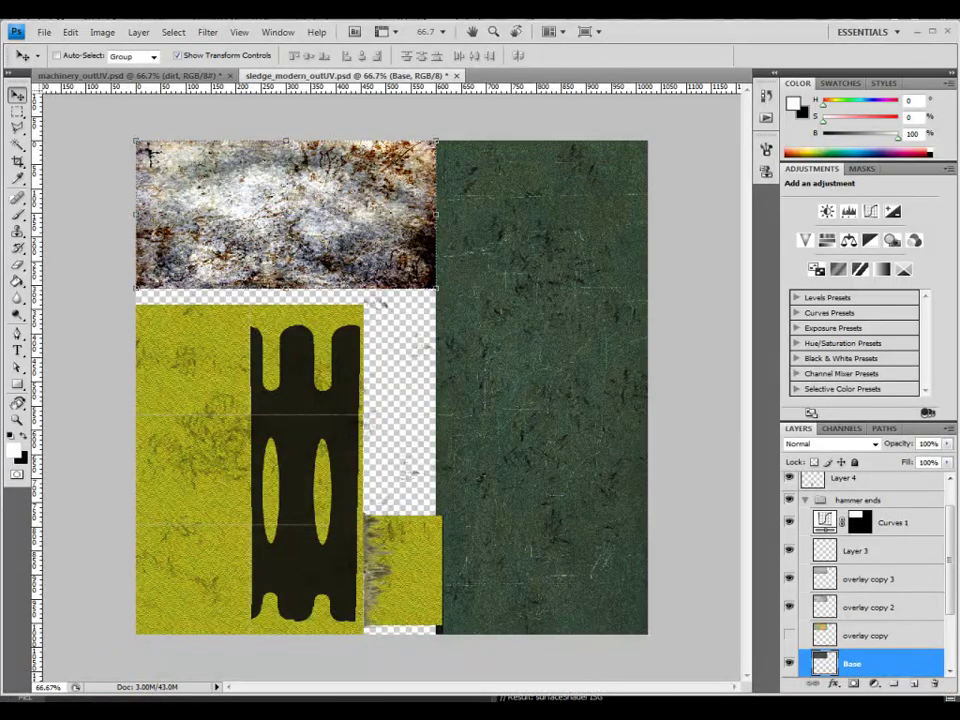
{"action": "left_click", "coordinate": [381, 398]}
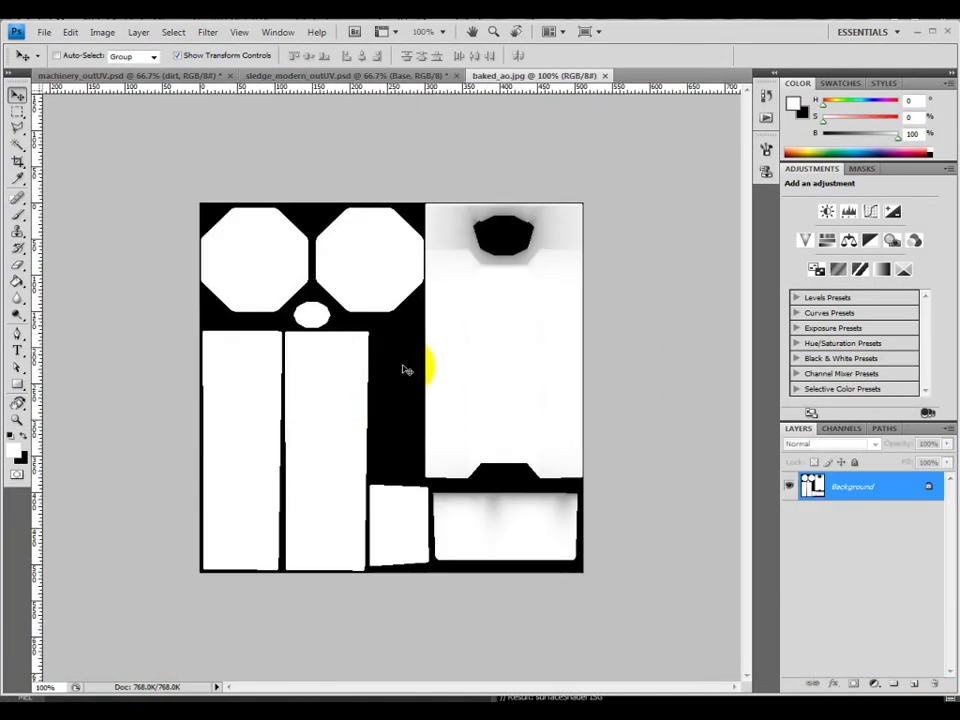
Copy the baked_ao image into sledge_modern_outUV.psd as a new layer and close the baked_ao document
{"action": "left_click_drag", "start_coordinate": [670, 193], "coordinate": [670, 178]}
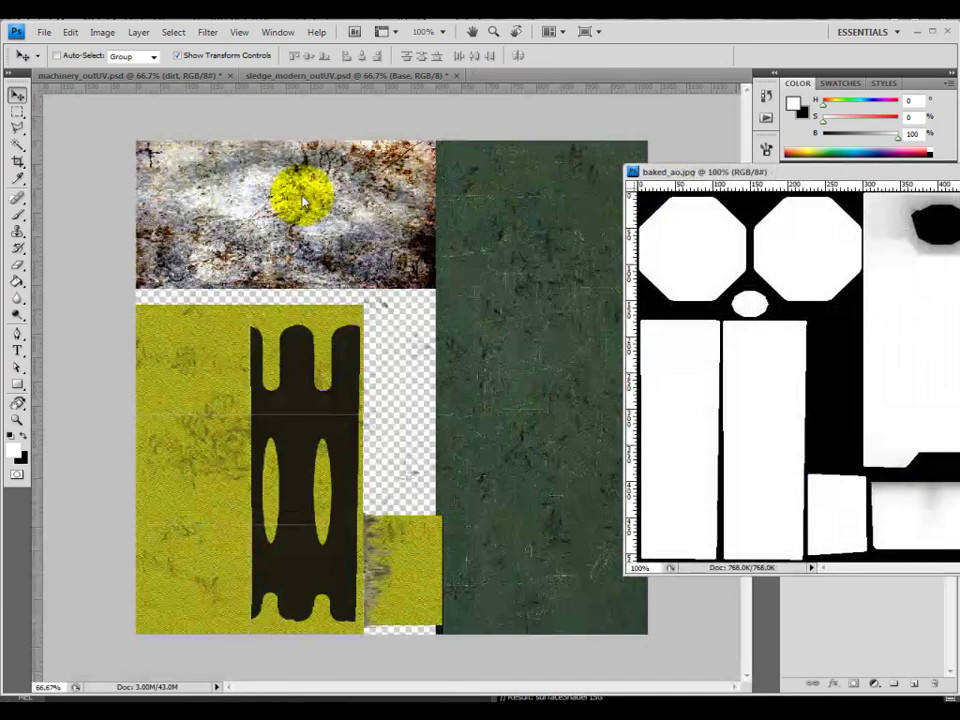
{"action": "left_click_drag", "start_coordinate": [765, 362], "coordinate": [311, 429]}
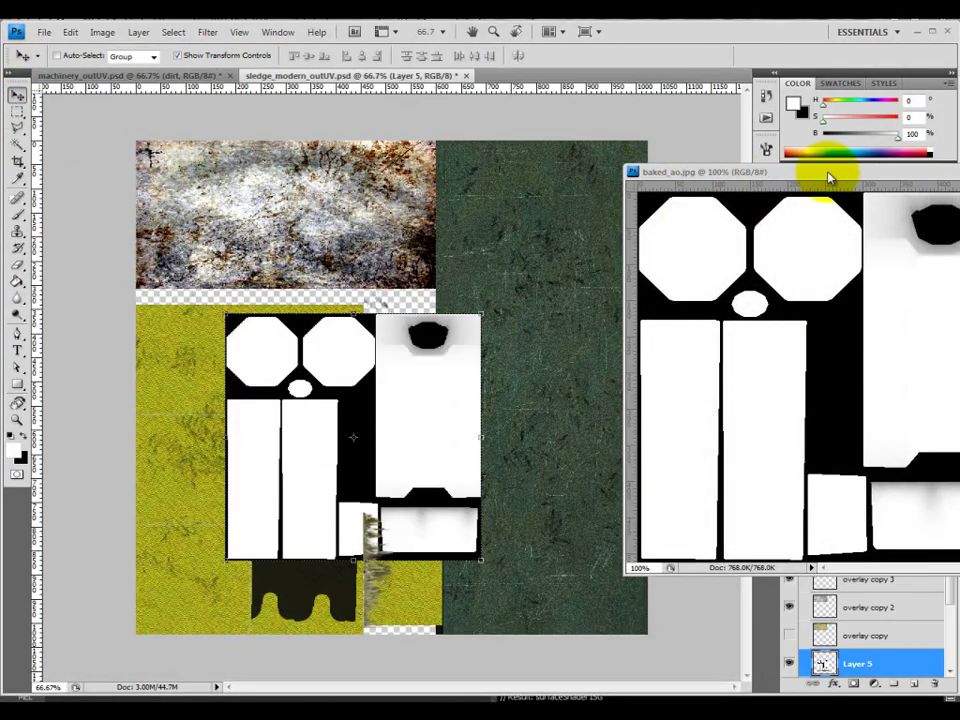
{"action": "left_click_drag", "start_coordinate": [840, 177], "coordinate": [589, 194]}
{"action": "left_click", "coordinate": [779, 191]}
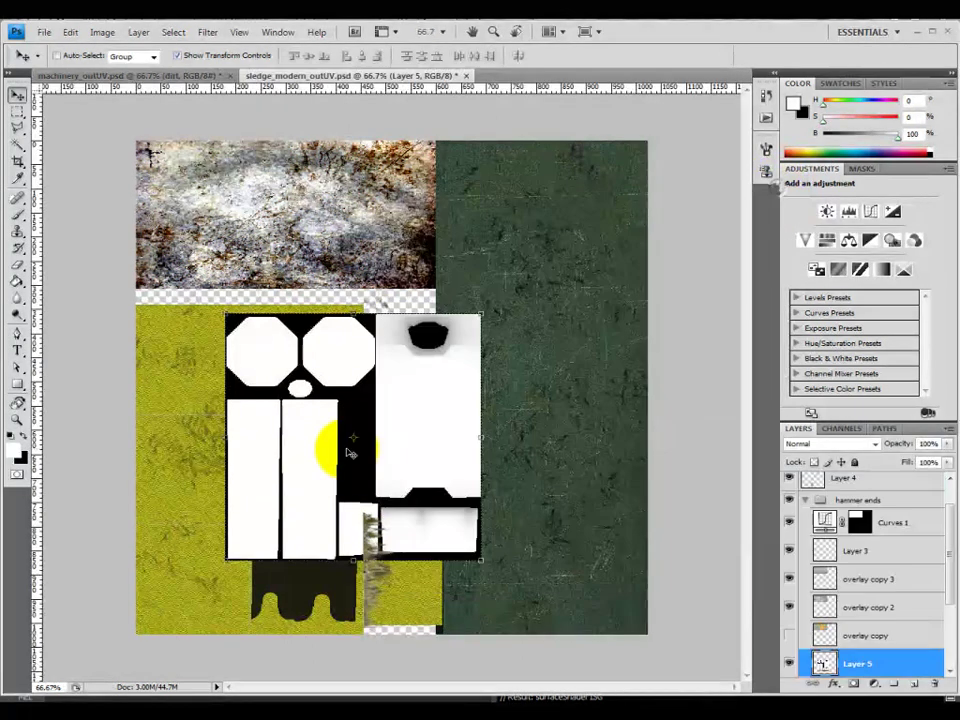
Scale the occlusion layer to 200% in width and height and align it with the canvas
{"action": "left_click_drag", "start_coordinate": [386, 454], "coordinate": [316, 509]}
{"action": "left_click_drag", "start_coordinate": [392, 385], "coordinate": [664, 155]}
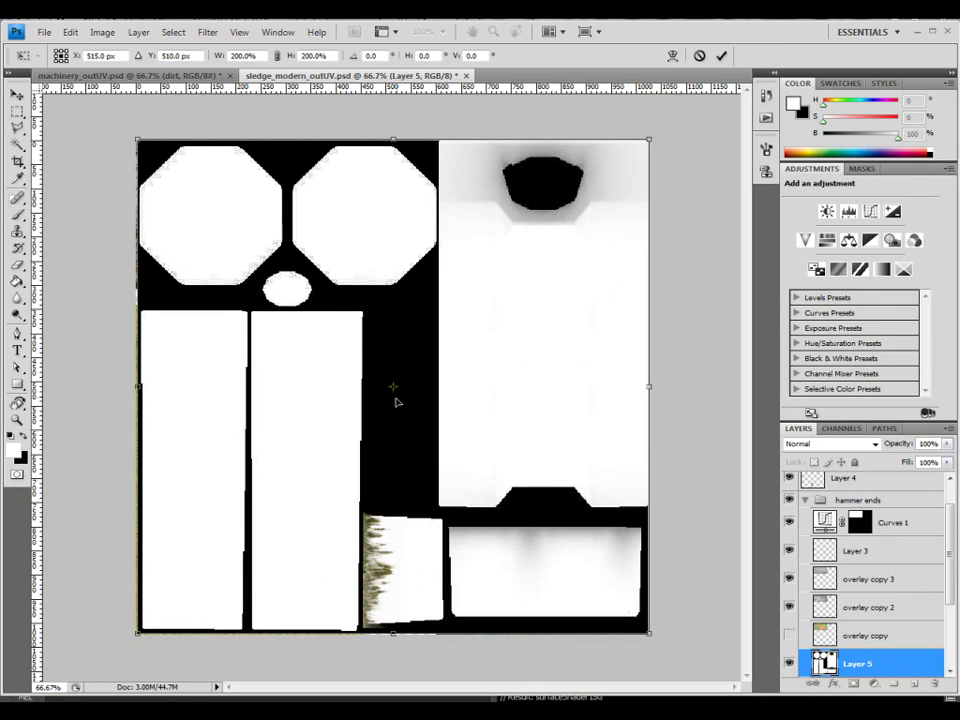
{"action": "left_click_drag", "start_coordinate": [396, 398], "coordinate": [395, 398]}
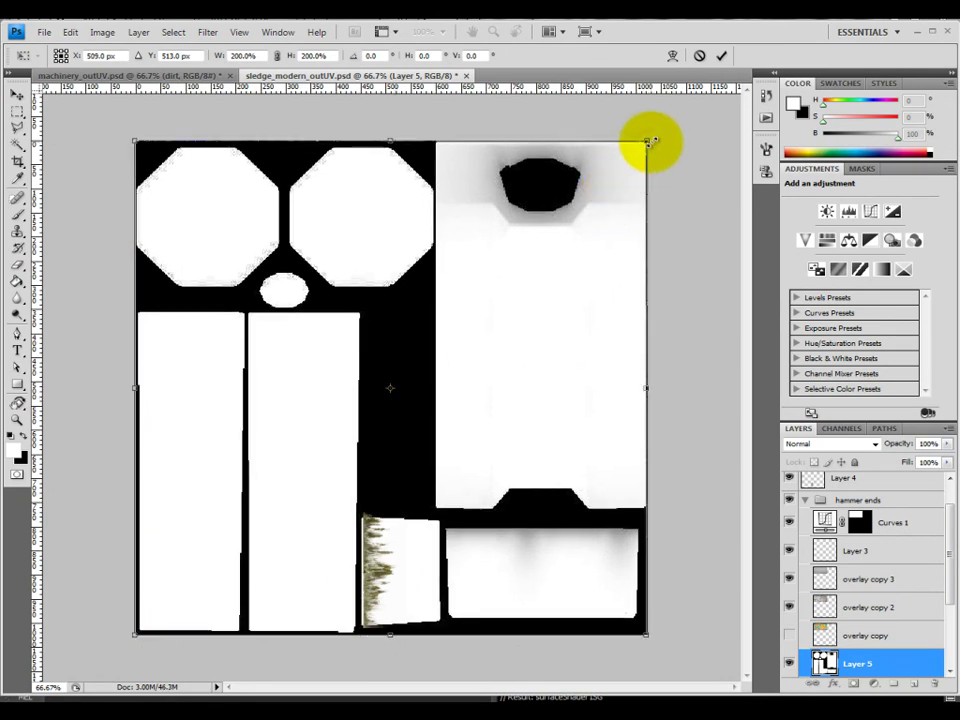
{"action": "key", "text": "Return"}
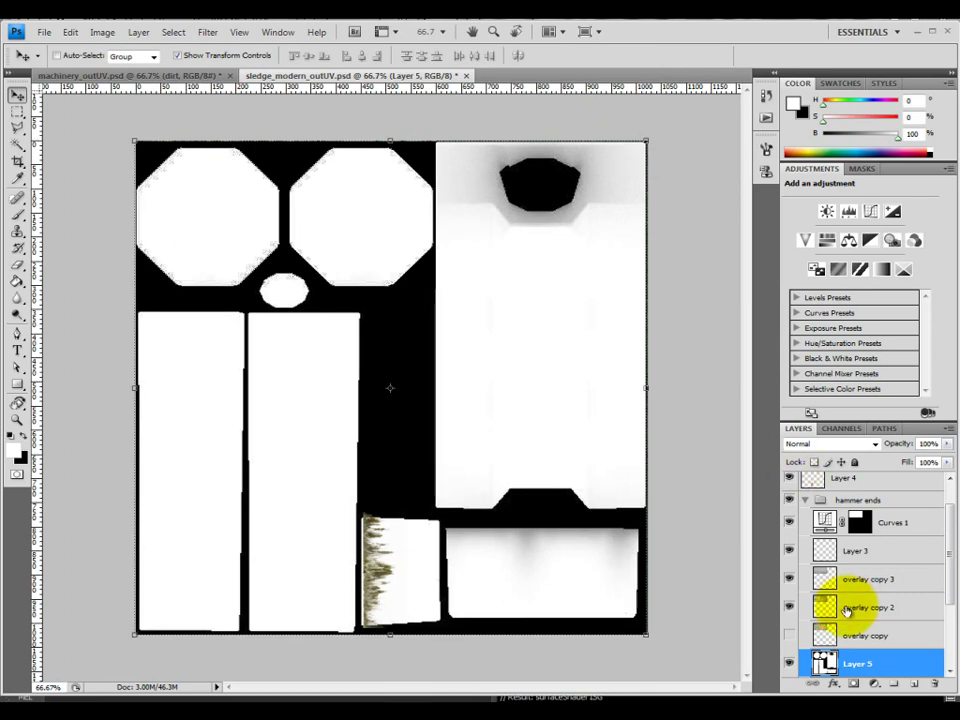
Move the occlusion layer above Layer 4, just below the guide layer, and set its blend mode to Multiply
{"action": "left_click_drag", "start_coordinate": [825, 667], "coordinate": [810, 514]}
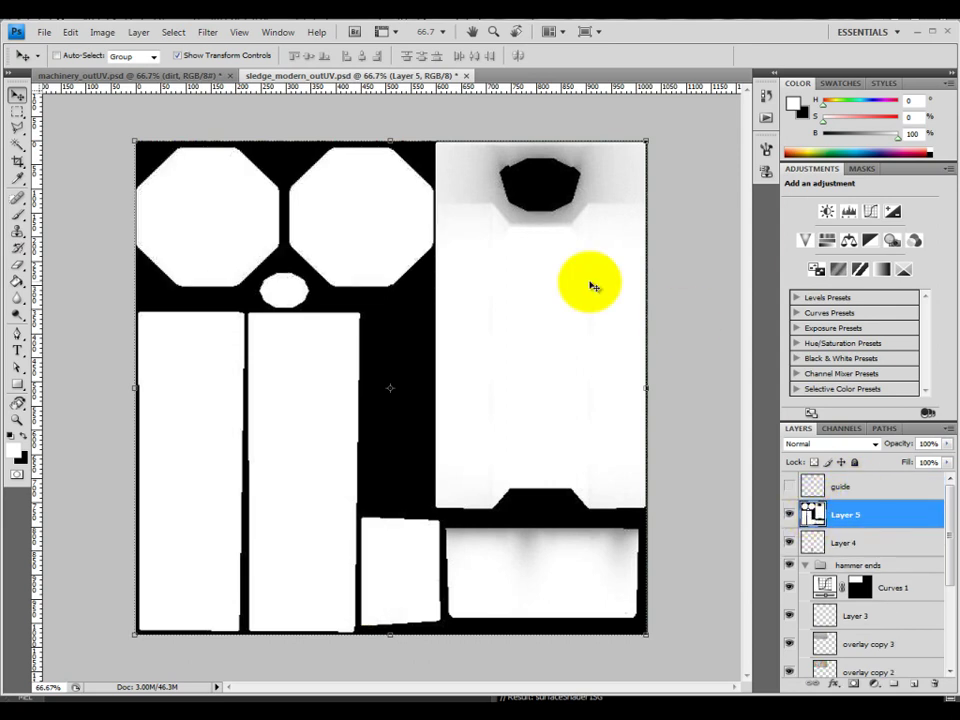
{"action": "left_click", "coordinate": [812, 447]}
{"action": "left_click", "coordinate": [800, 140]}
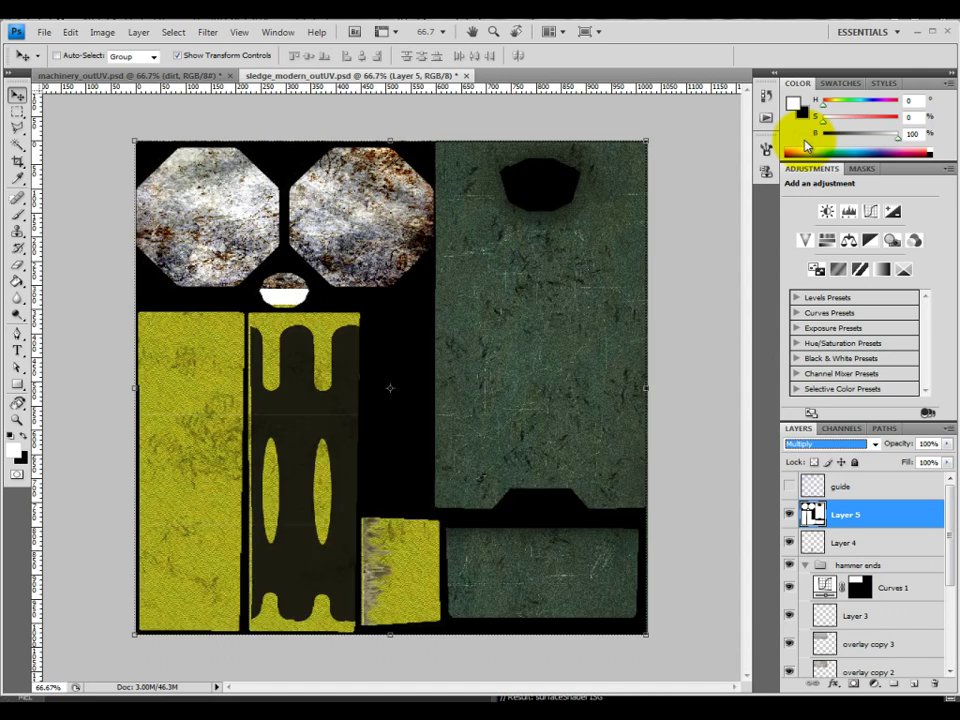
Toggle the visibility of Layer 5 repeatedly to compare the hammer texture with and without the ambient occlusion, leaving the layer visible
{"action": "left_click", "coordinate": [791, 515]}
{"action": "left_click", "coordinate": [792, 515]}
{"action": "left_click", "coordinate": [792, 515]}
{"action": "left_click", "coordinate": [792, 515]}
{"action": "left_click", "coordinate": [792, 515]}
{"action": "left_click", "coordinate": [792, 515]}
{"action": "left_click", "coordinate": [792, 515]}
{"action": "left_click", "coordinate": [792, 515]}
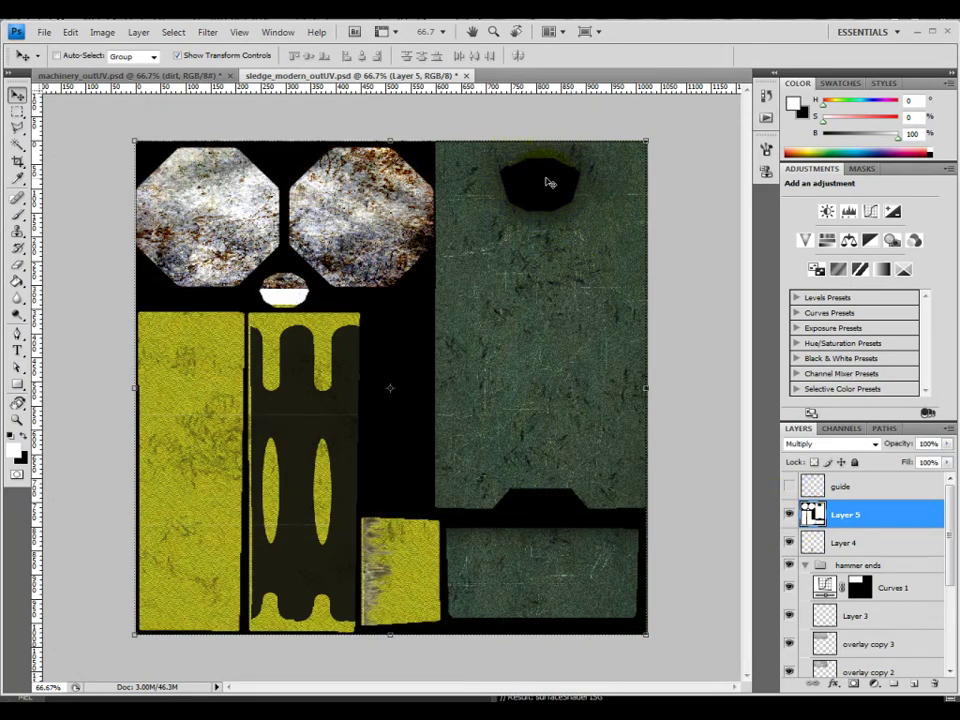
{"action": "left_click", "coordinate": [792, 515]}
{"action": "left_click", "coordinate": [792, 515]}
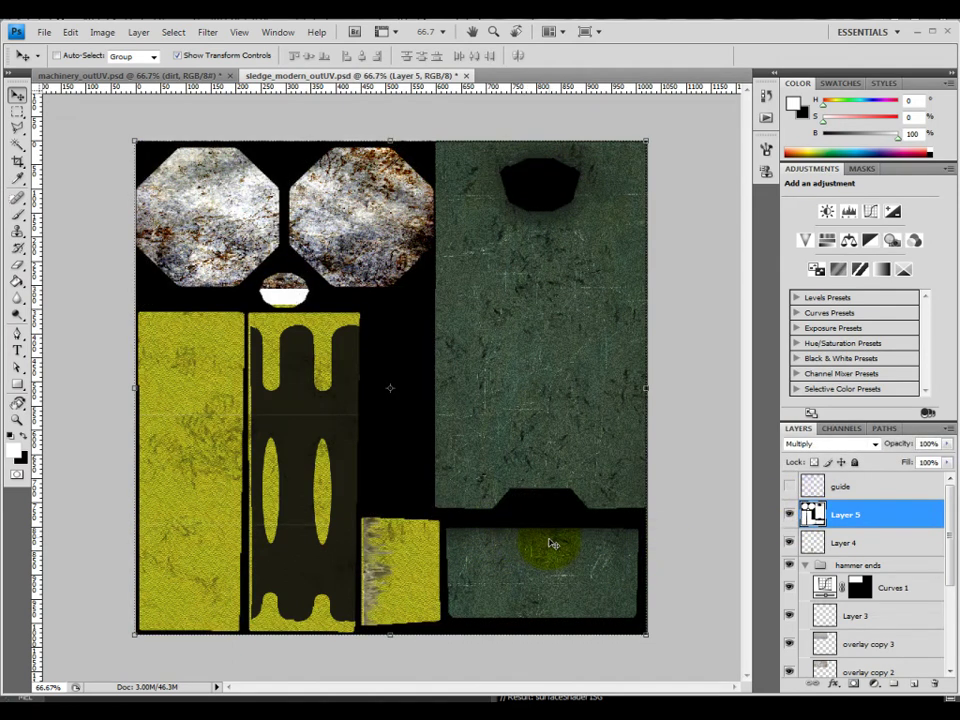
{"action": "left_click", "coordinate": [789, 515]}
{"action": "left_click", "coordinate": [789, 515]}
{"action": "left_click", "coordinate": [788, 515]}
{"action": "left_click", "coordinate": [788, 515]}
{"action": "left_click", "coordinate": [788, 515]}
{"action": "left_click", "coordinate": [787, 515]}
{"action": "left_click", "coordinate": [788, 515]}
{"action": "left_click", "coordinate": [788, 515]}
{"action": "left_click", "coordinate": [788, 515]}
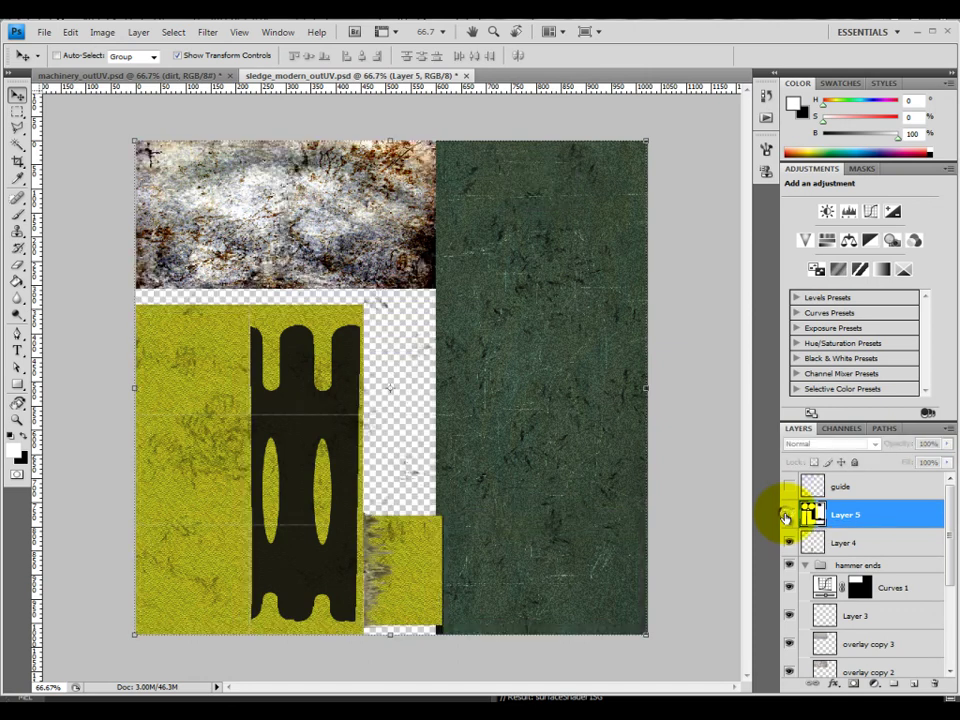
{"action": "left_click", "coordinate": [787, 515]}
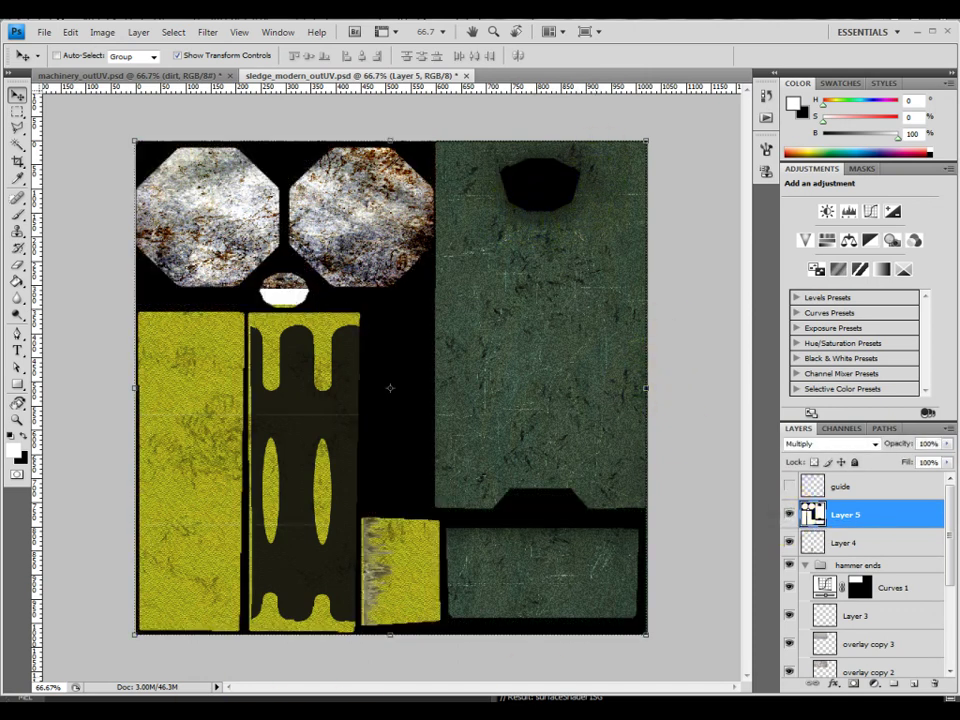
Switch to Chrome and open page 4 of the Undergrad Modelling Feedback Thread on the Wasteland 2 forum in a new tab
{"action": "mouse_move", "coordinate": [177, 712]}
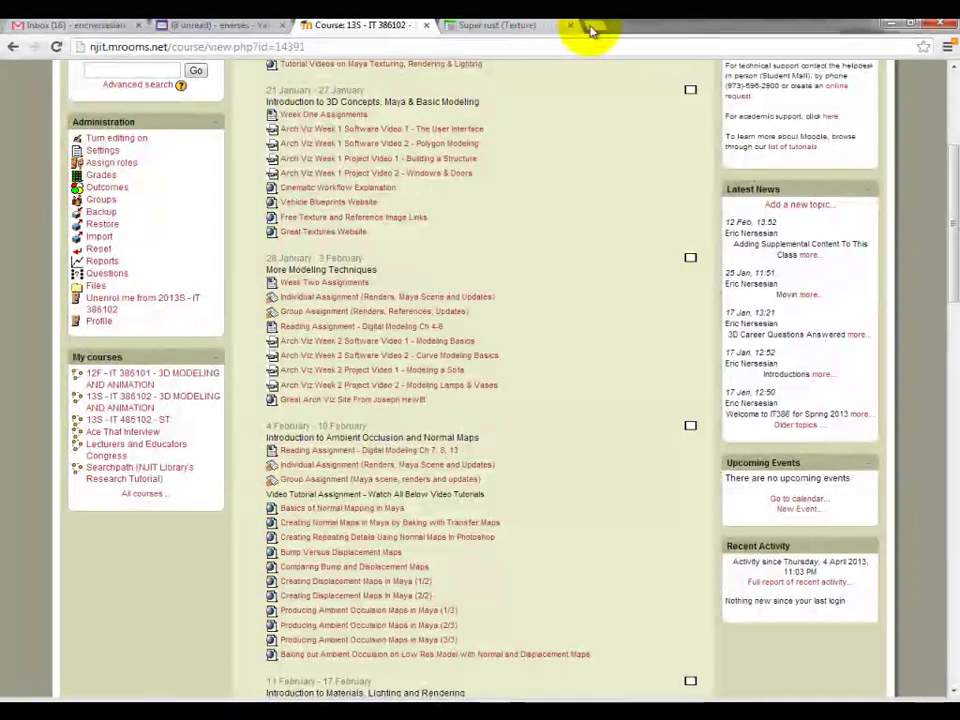
{"action": "left_click", "coordinate": [587, 28]}
{"action": "type", "text": "was"}
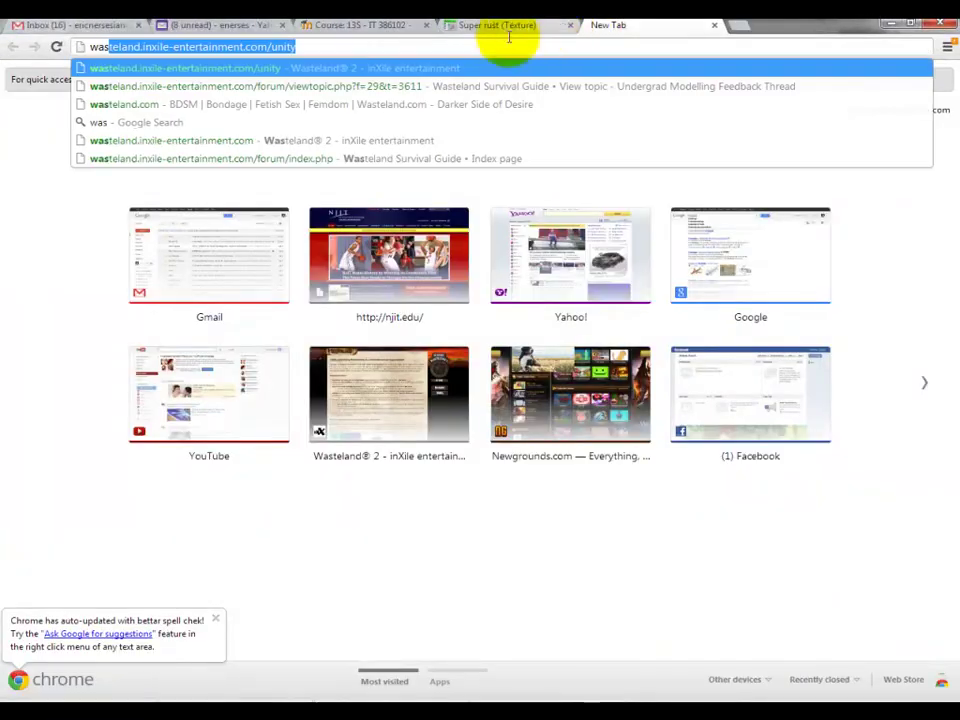
{"action": "left_click", "coordinate": [338, 88]}
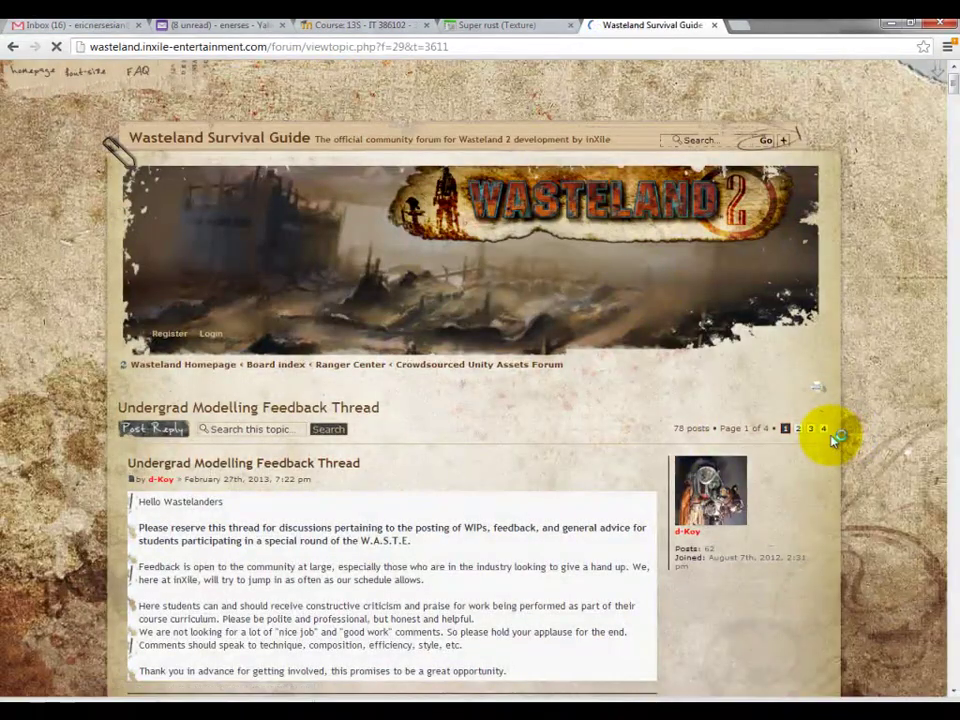
{"action": "left_click", "coordinate": [823, 428]}
Examine the tanker's texture sheet and Unity renders in the first post for baked shadows
{"action": "scroll", "coordinate": [525, 460], "scroll_direction": "down", "scroll_amount": 4}
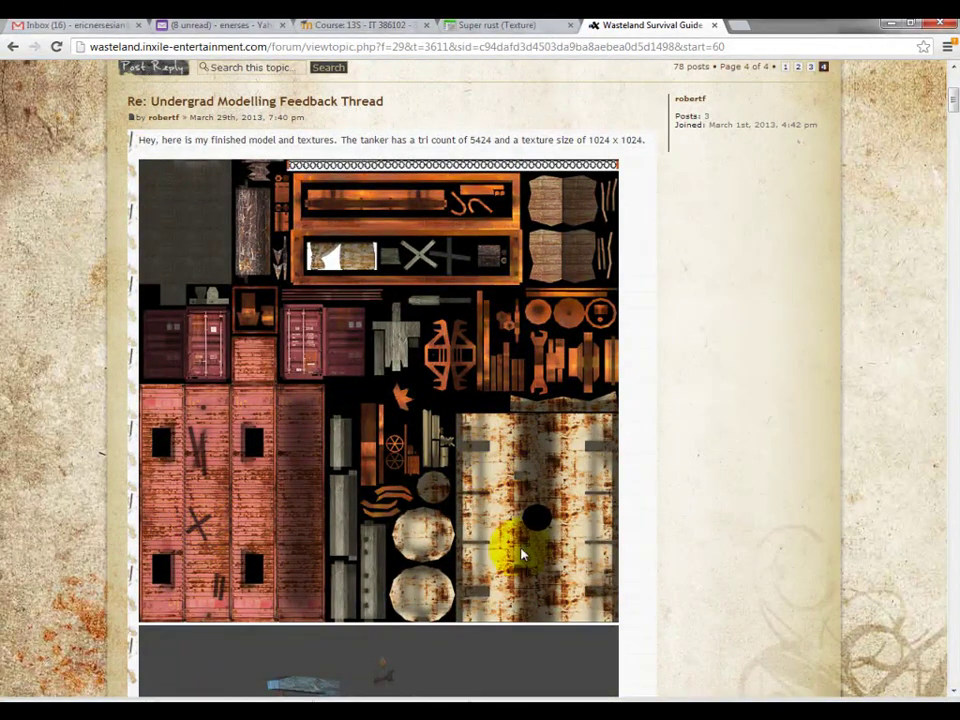
{"action": "scroll", "coordinate": [530, 540], "scroll_direction": "down", "scroll_amount": 3}
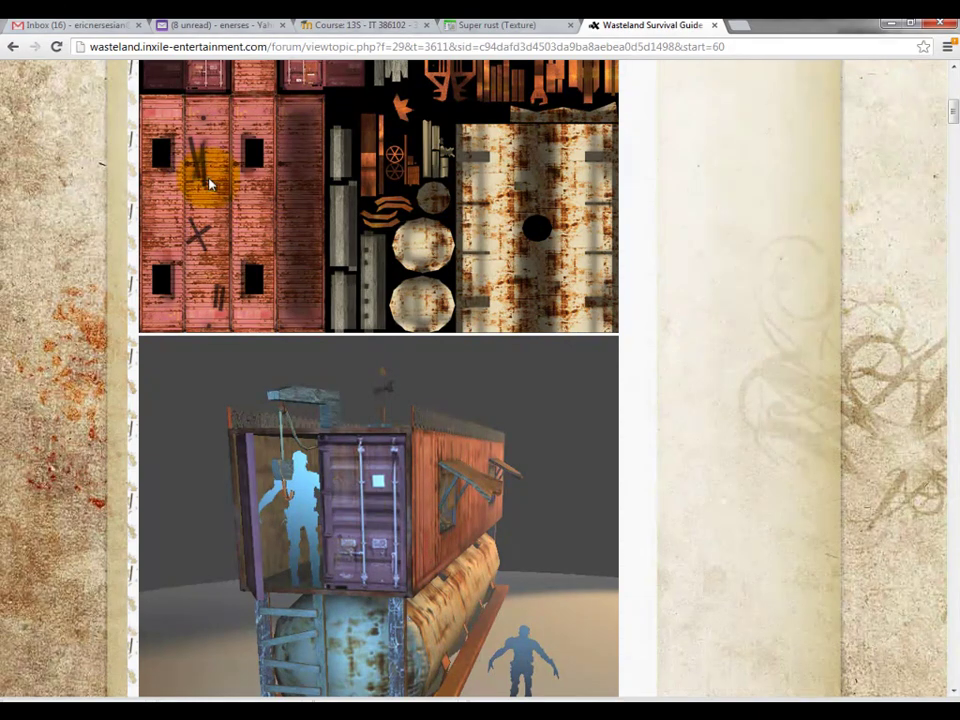
{"action": "scroll", "coordinate": [372, 508], "scroll_direction": "down", "scroll_amount": 4}
{"action": "scroll", "coordinate": [368, 507], "scroll_direction": "down", "scroll_amount": 4}
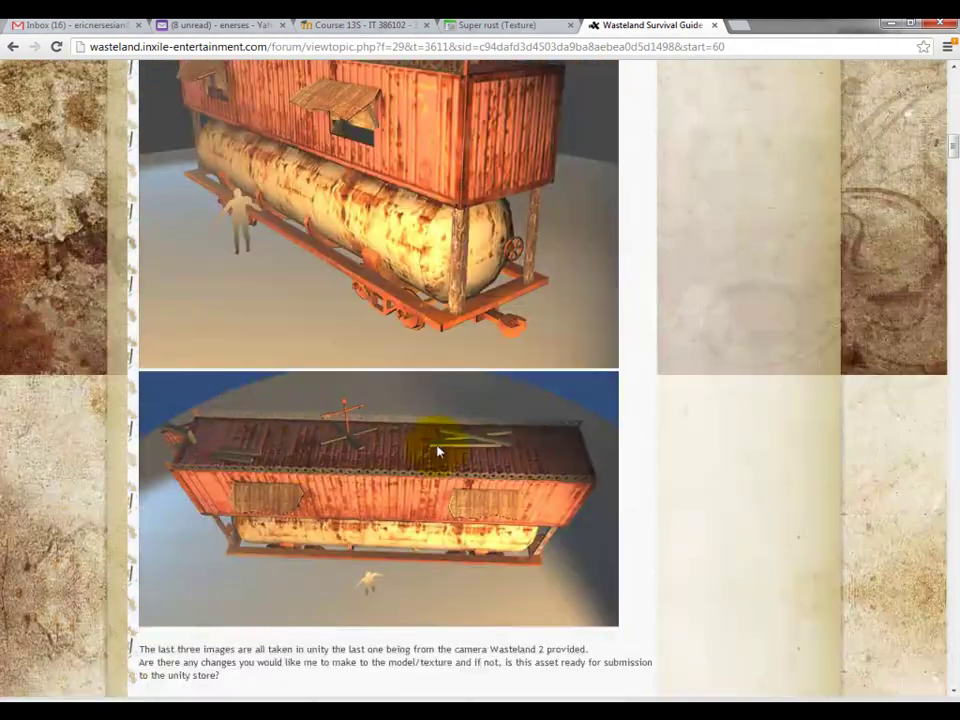
{"action": "scroll", "coordinate": [416, 385], "scroll_direction": "up", "scroll_amount": 8}
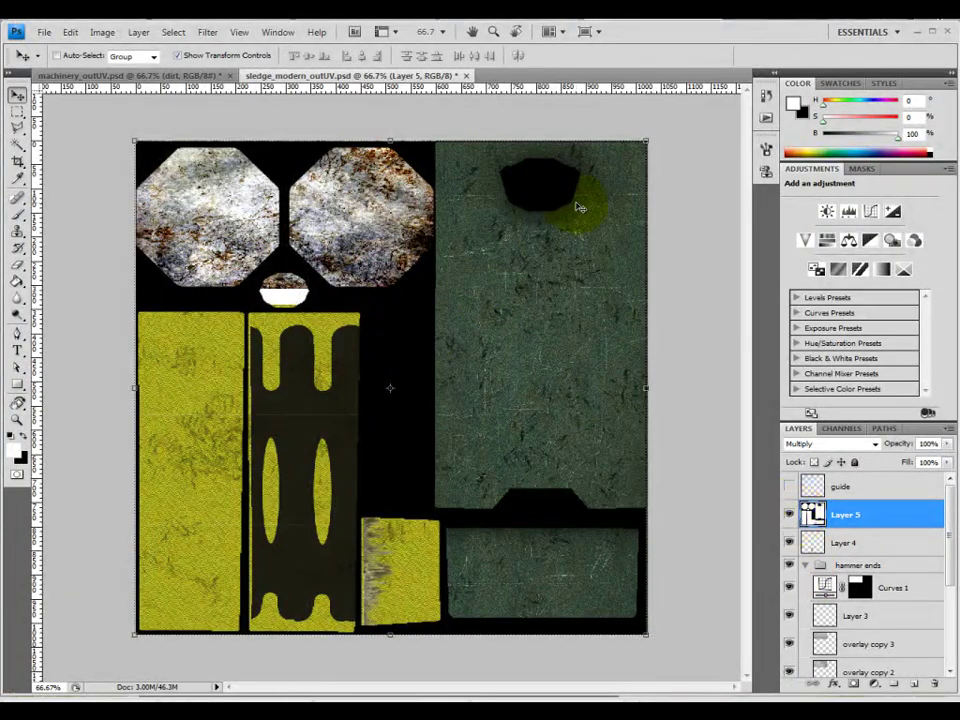
Switch to Maya and inspect the sledgehammer's head where it meets the handle
{"action": "mouse_move", "coordinate": [279, 697]}
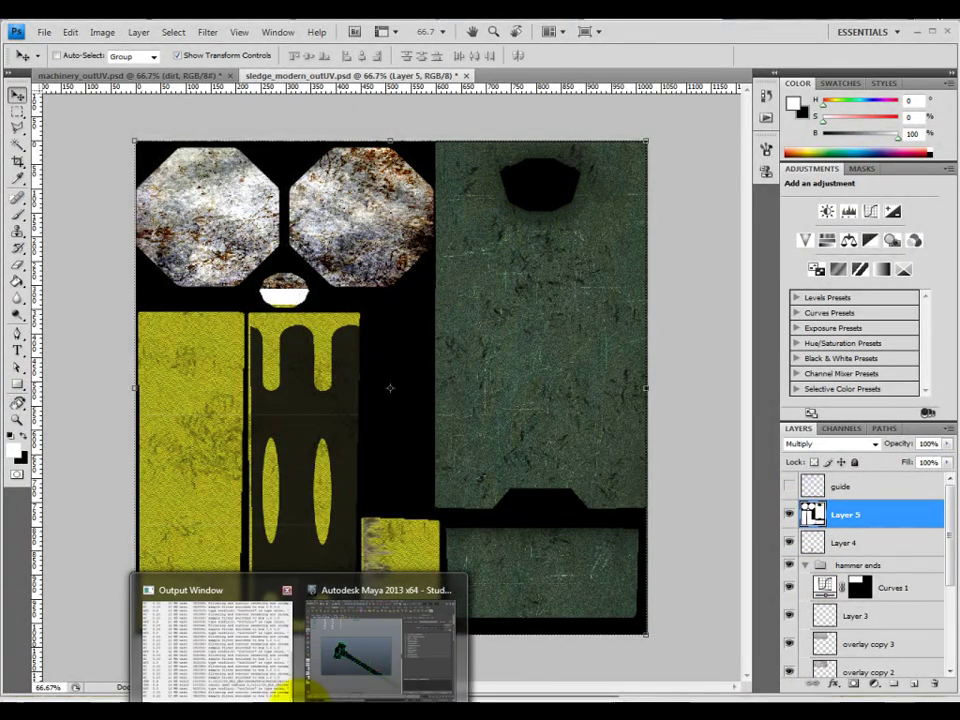
{"action": "left_click", "coordinate": [354, 681]}
{"action": "right_click", "coordinate": [268, 388]}
{"action": "mouse_move", "coordinate": [271, 391]}
{"action": "right_mouse_down"}
{"action": "mouse_move", "coordinate": [279, 589]}
{"action": "mouse_move", "coordinate": [375, 615]}
{"action": "mouse_move", "coordinate": [289, 606]}
{"action": "mouse_move", "coordinate": [345, 693]}
{"action": "right_mouse_up"}
{"action": "scroll", "coordinate": [300, 390], "scroll_direction": "up", "scroll_amount": 5}
{"action": "left_click_drag", "start_coordinate": [274, 386], "coordinate": [317, 411], "text": "alt"}
{"action": "scroll", "coordinate": [317, 413], "scroll_direction": "down", "scroll_amount": 2}
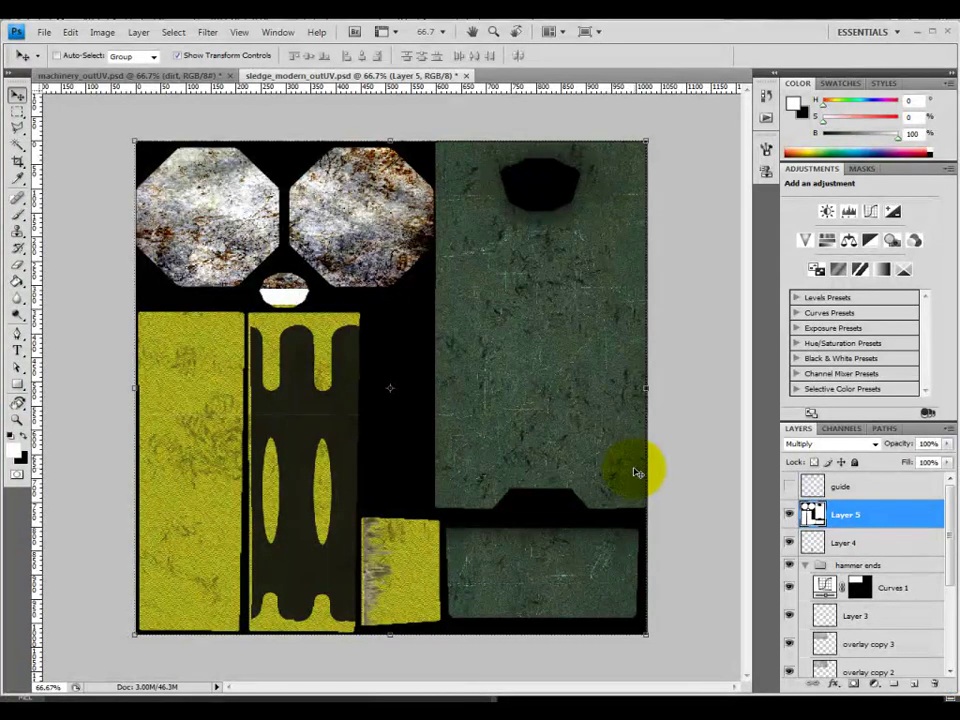
Return to Photoshop and compare the texture with Layer 5 hidden and shown, leaving it visible
{"action": "left_click", "coordinate": [790, 514]}
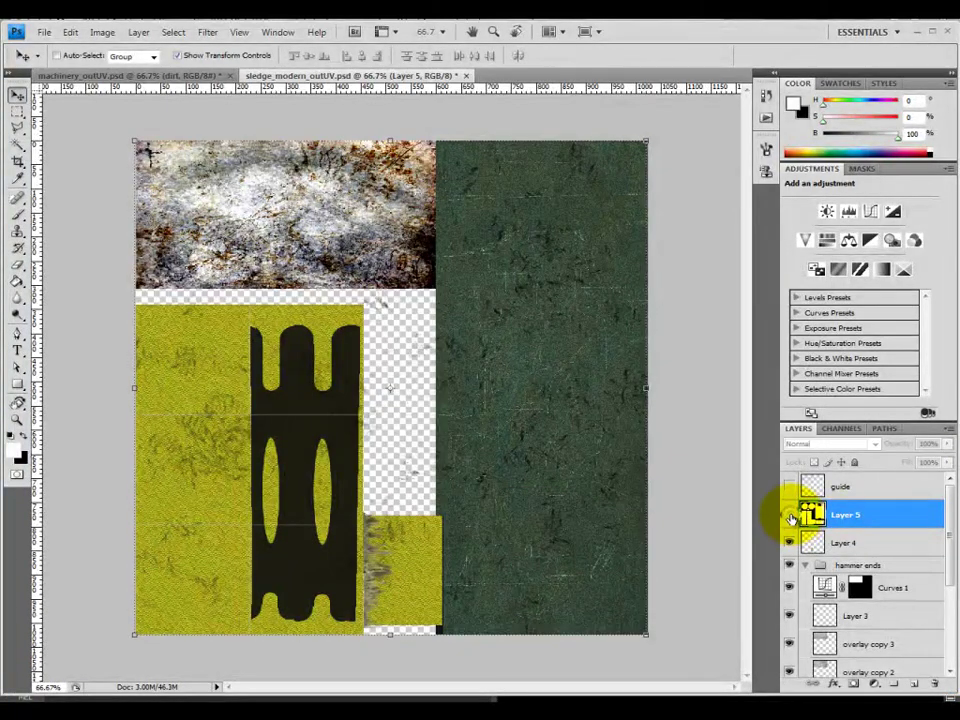
{"action": "left_click", "coordinate": [790, 514]}
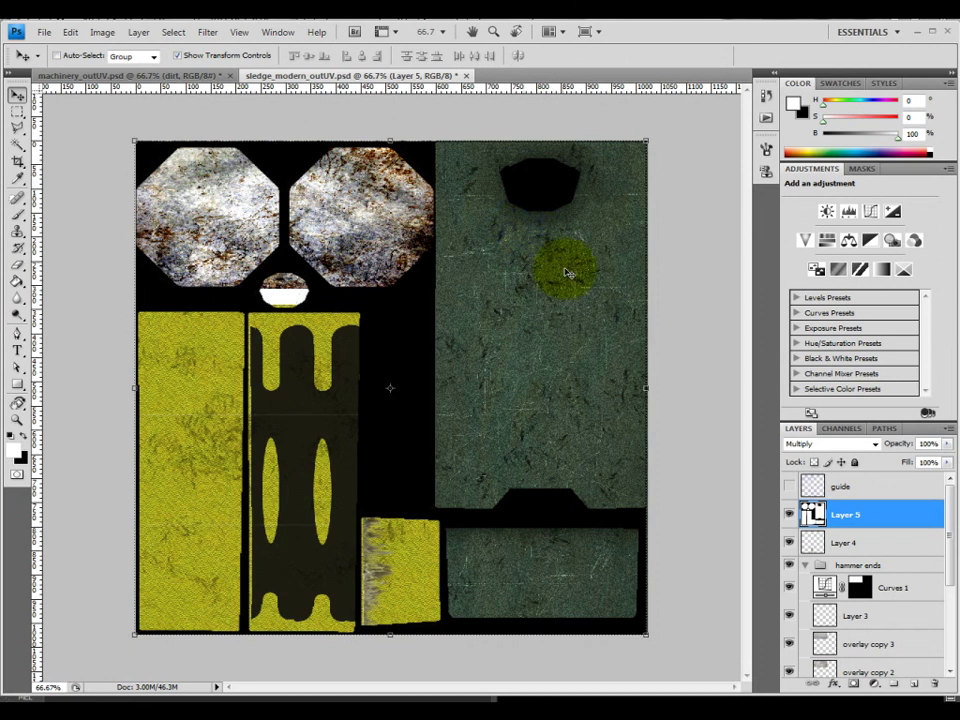
{"action": "left_click", "coordinate": [790, 514]}
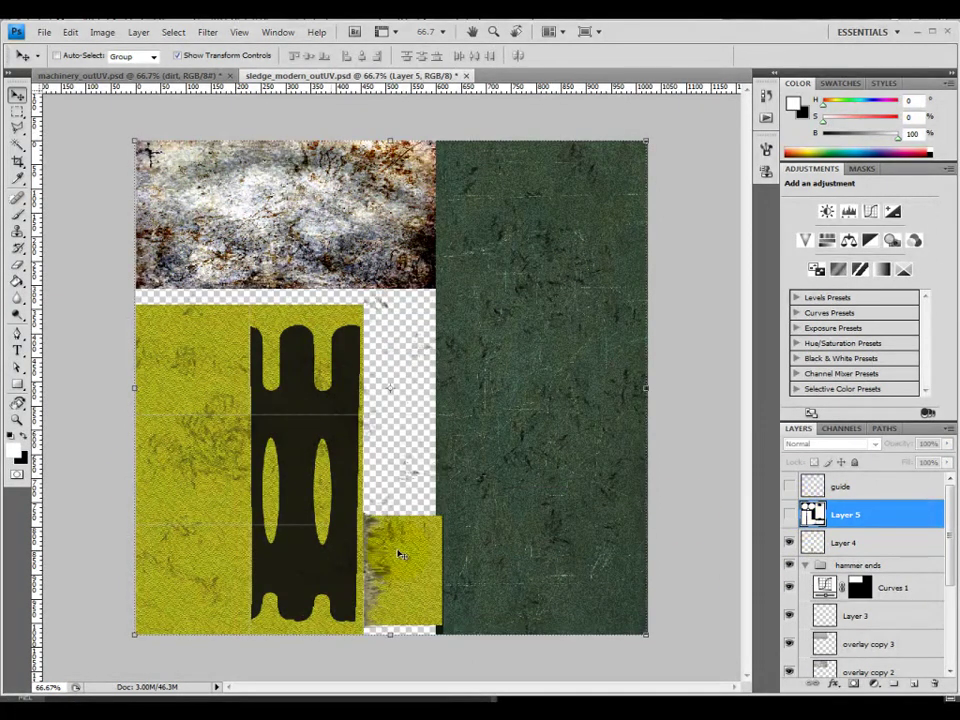
{"action": "left_click", "coordinate": [790, 514]}
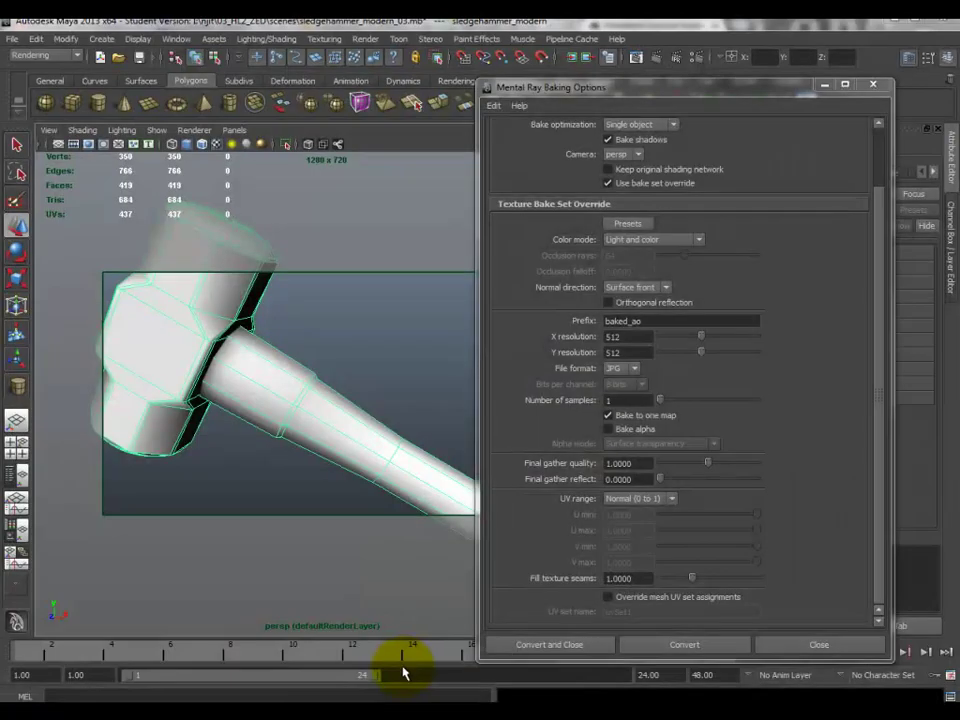
Switch to Maya and open the scene 01_police_car_11_no_tris.mb from the scenes folder
{"action": "left_click_drag", "start_coordinate": [400, 387], "coordinate": [357, 408], "text": "alt"}
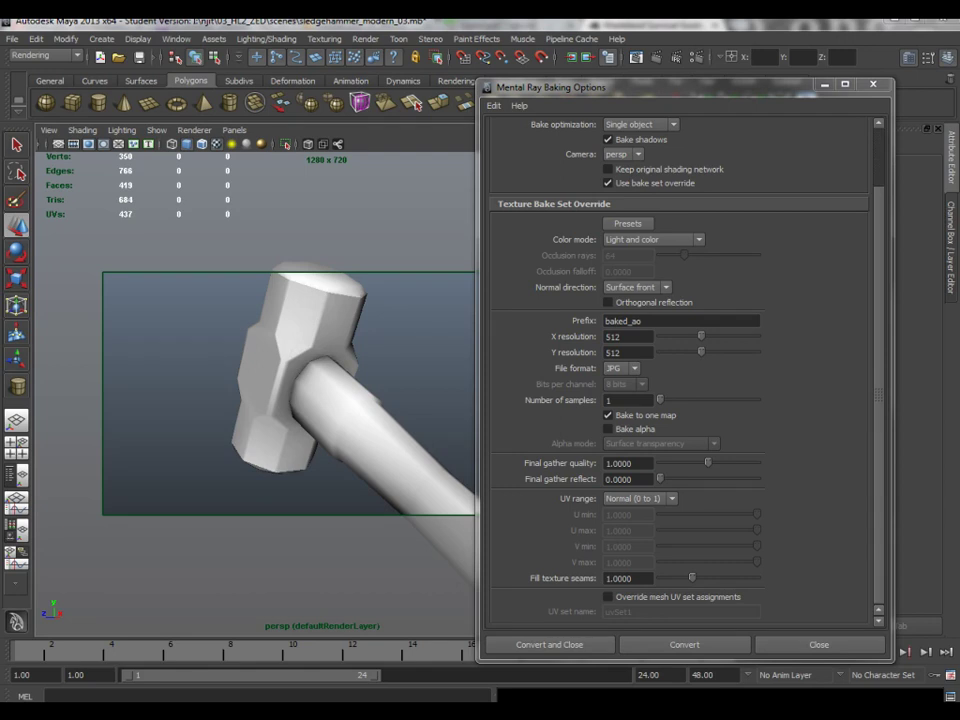
{"action": "left_click", "coordinate": [12, 39]}
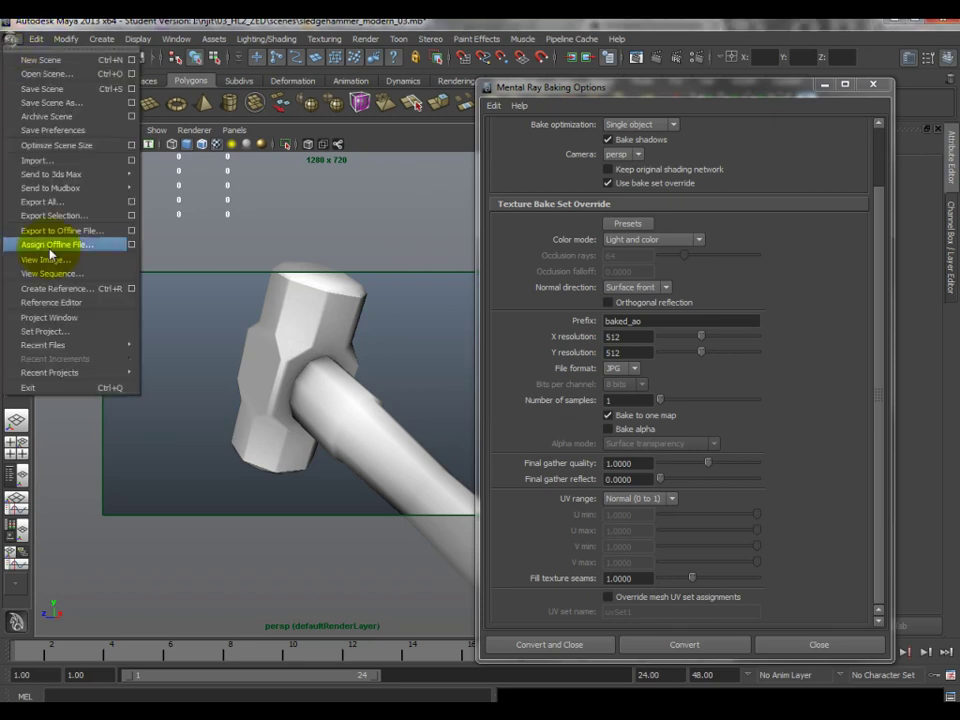
{"action": "left_click", "coordinate": [45, 74]}
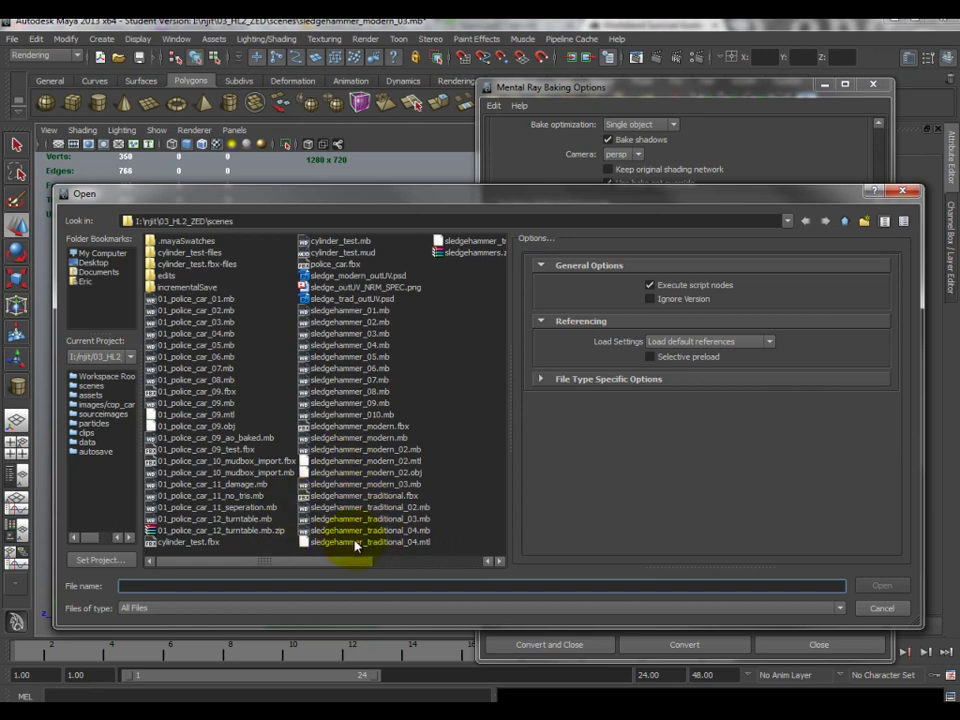
{"action": "left_click", "coordinate": [243, 497]}
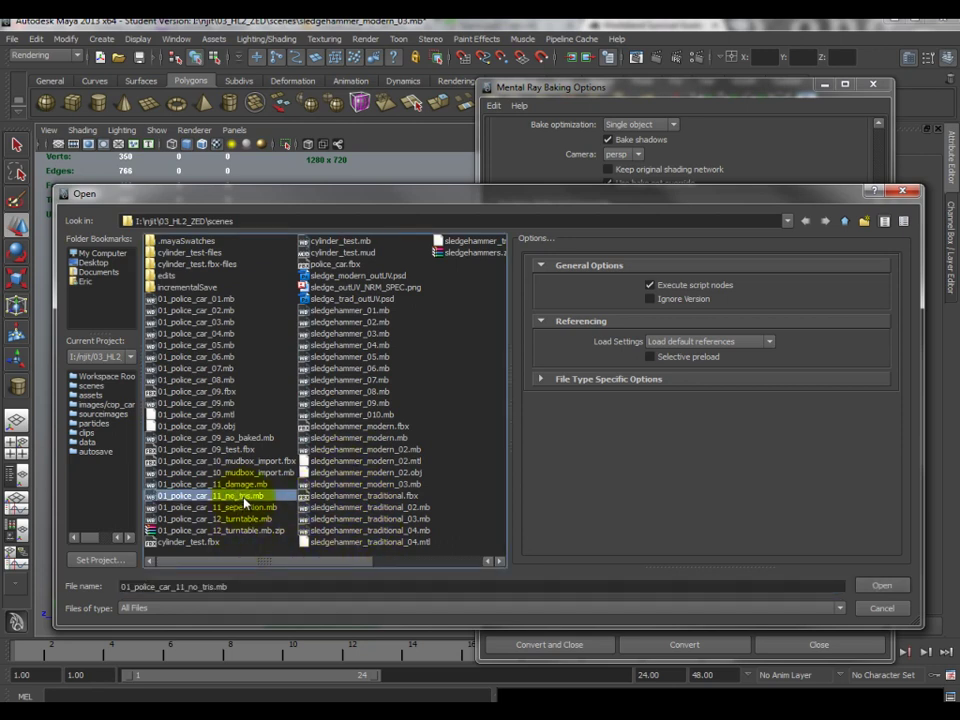
{"action": "left_click", "coordinate": [883, 587]}
{"action": "left_click", "coordinate": [473, 381]}
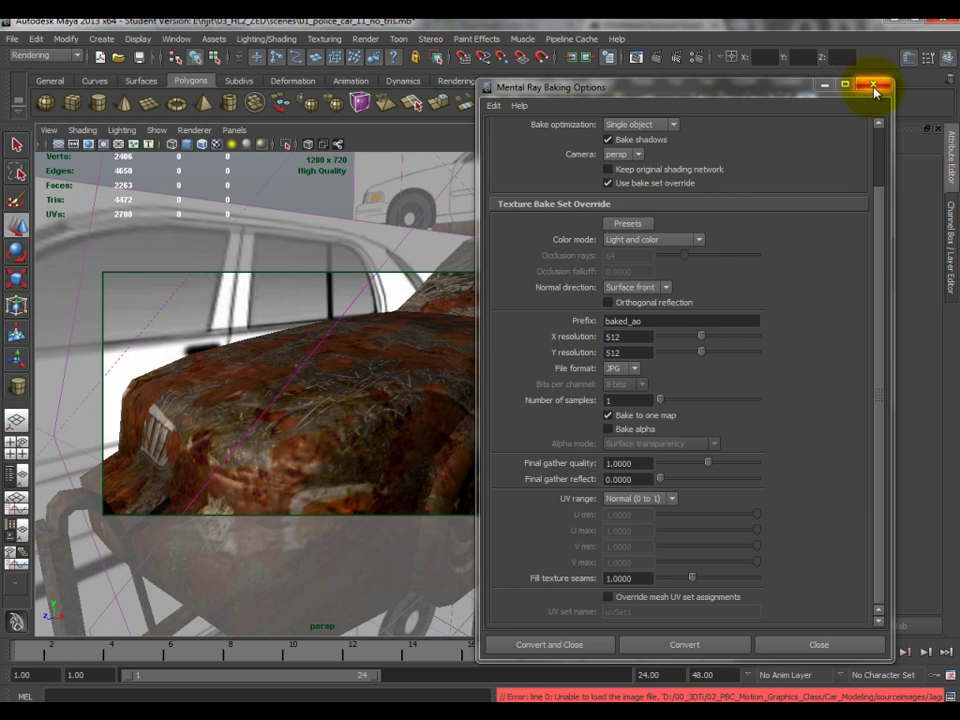
Close the Mental Ray Baking Options window and hide cameras and planes in the perspective view
{"action": "left_click", "coordinate": [872, 85]}
{"action": "scroll", "coordinate": [480, 384], "scroll_direction": "down", "scroll_amount": 6}
{"action": "left_click_drag", "start_coordinate": [394, 376], "coordinate": [240, 257], "text": "alt"}
{"action": "left_click", "coordinate": [527, 402]}
{"action": "scroll", "coordinate": [478, 405], "scroll_direction": "down", "scroll_amount": 1}
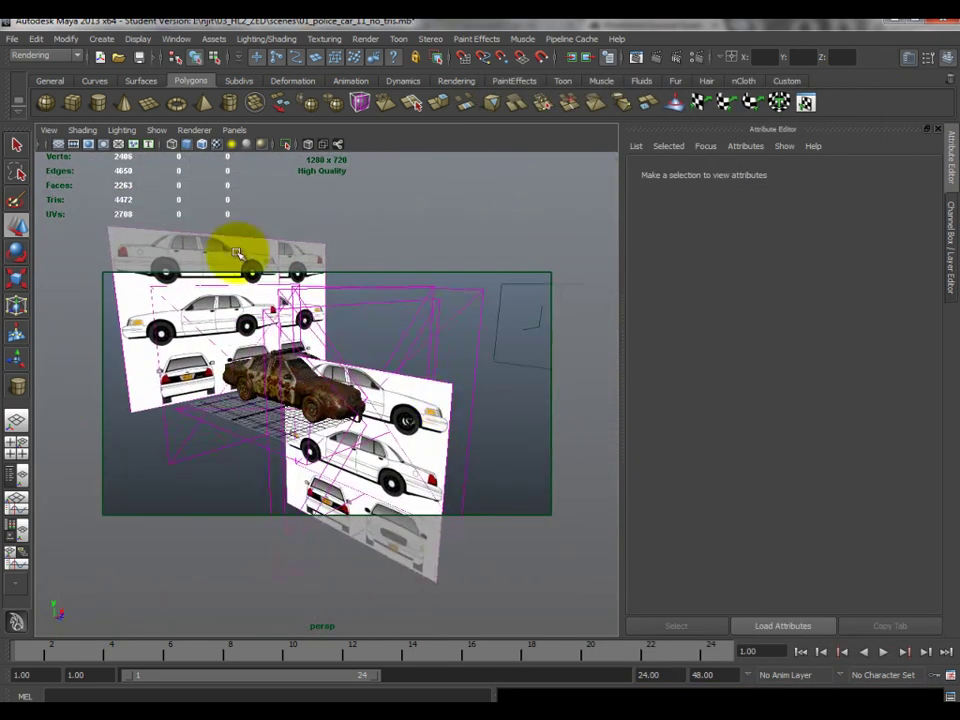
{"action": "left_click", "coordinate": [157, 130]}
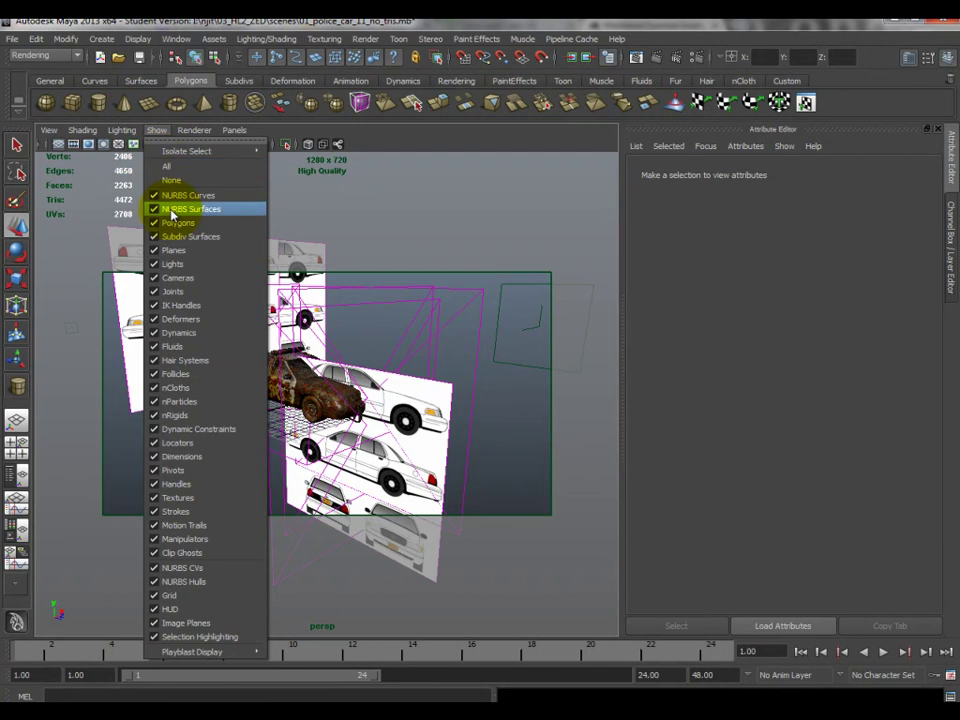
{"action": "left_click", "coordinate": [180, 278]}
{"action": "left_click", "coordinate": [155, 132]}
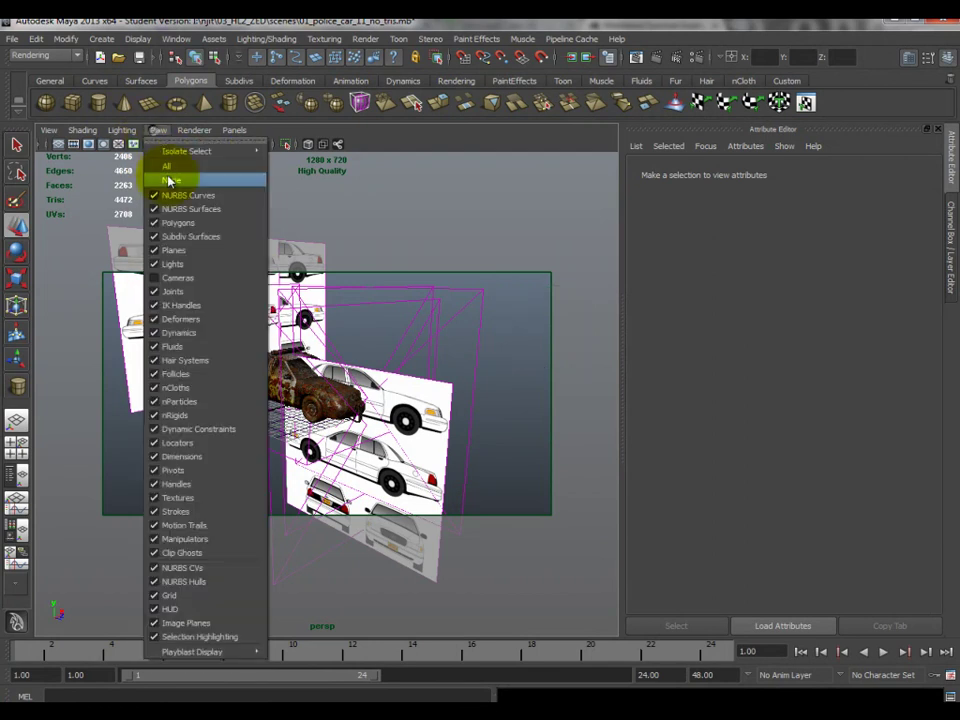
{"action": "left_click", "coordinate": [186, 249]}
{"action": "left_click_drag", "start_coordinate": [188, 252], "coordinate": [470, 316], "text": "alt"}
Delete the reference image planes surrounding the police car
{"action": "left_click", "coordinate": [470, 316]}
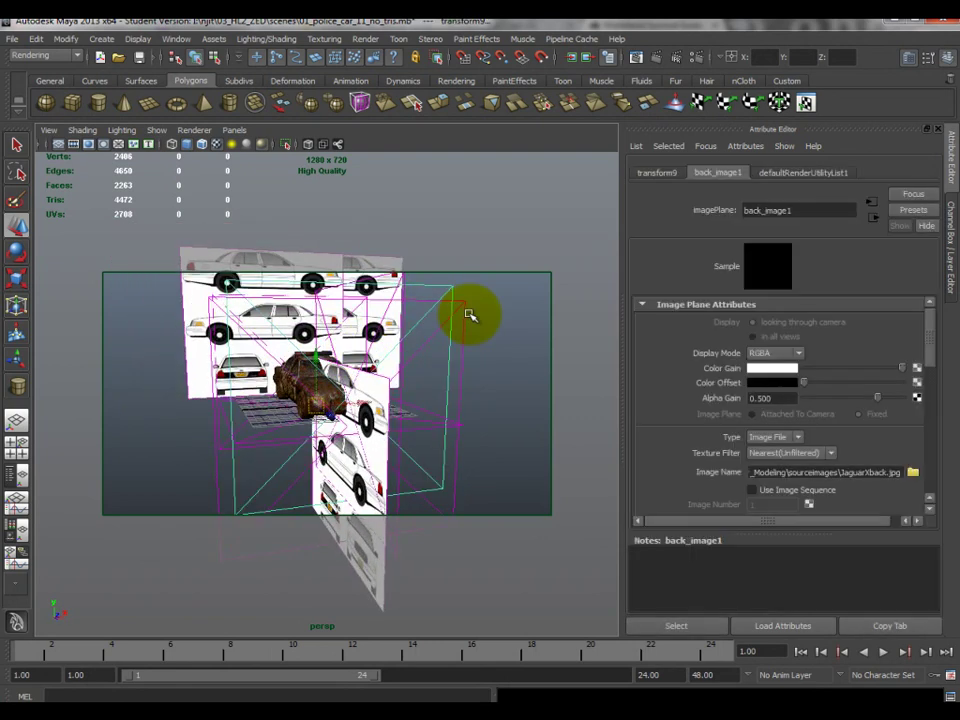
{"action": "key", "text": "Delete"}
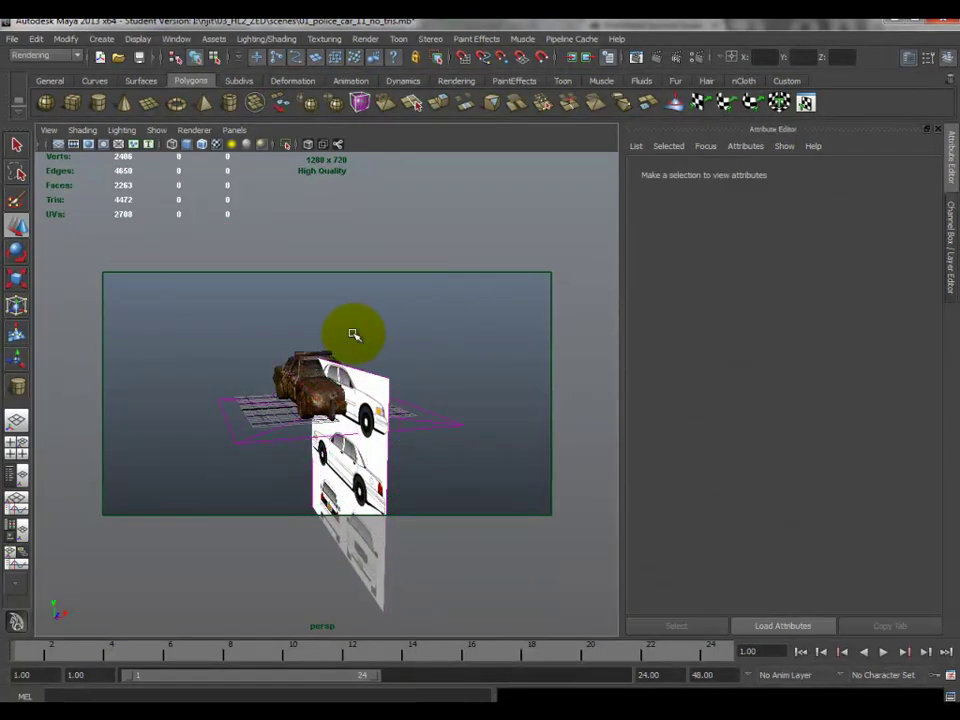
{"action": "left_click", "coordinate": [240, 442]}
{"action": "key", "text": "Delete"}
{"action": "left_click", "coordinate": [388, 484]}
{"action": "key", "text": "Delete"}
Turn off high-quality rendering and textured display so the police car shows in plain grey shading
{"action": "scroll", "coordinate": [397, 411], "scroll_direction": "up", "scroll_amount": 8}
{"action": "left_click_drag", "start_coordinate": [398, 412], "coordinate": [467, 428], "text": "alt"}
{"action": "middle_click_drag", "start_coordinate": [318, 418], "coordinate": [368, 411], "text": "alt"}
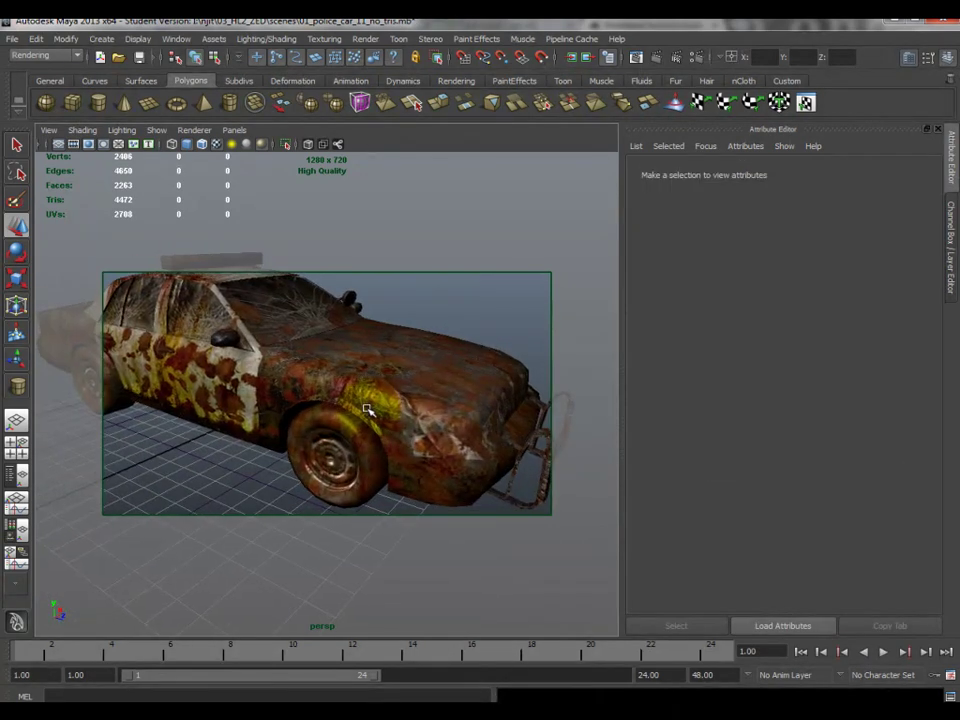
{"action": "scroll", "coordinate": [368, 411], "scroll_direction": "down", "scroll_amount": 5}
{"action": "left_click_drag", "start_coordinate": [311, 392], "coordinate": [355, 365], "text": "alt"}
{"action": "left_click", "coordinate": [355, 366]}
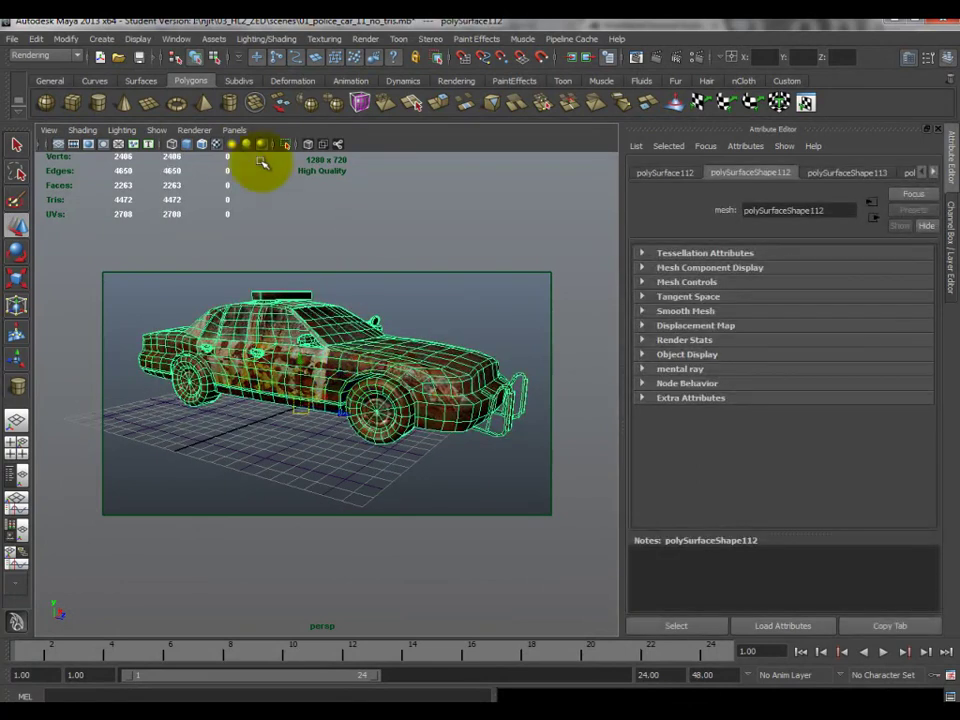
{"action": "left_click", "coordinate": [222, 146]}
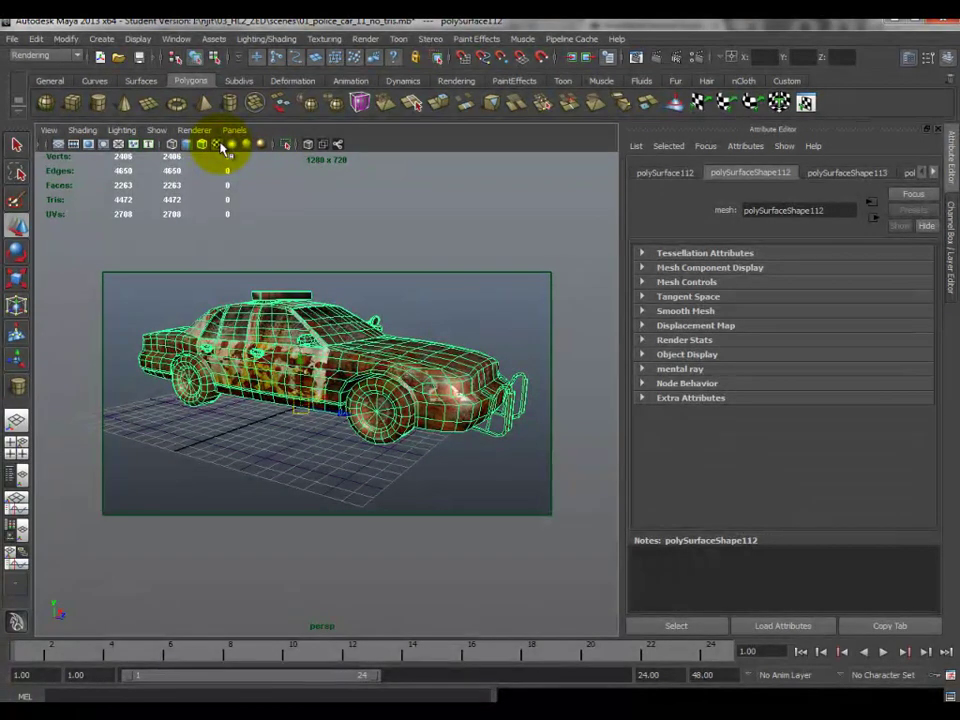
{"action": "left_click", "coordinate": [242, 146]}
{"action": "left_click", "coordinate": [506, 343]}
{"action": "left_click_drag", "start_coordinate": [506, 343], "coordinate": [473, 308], "text": "alt"}
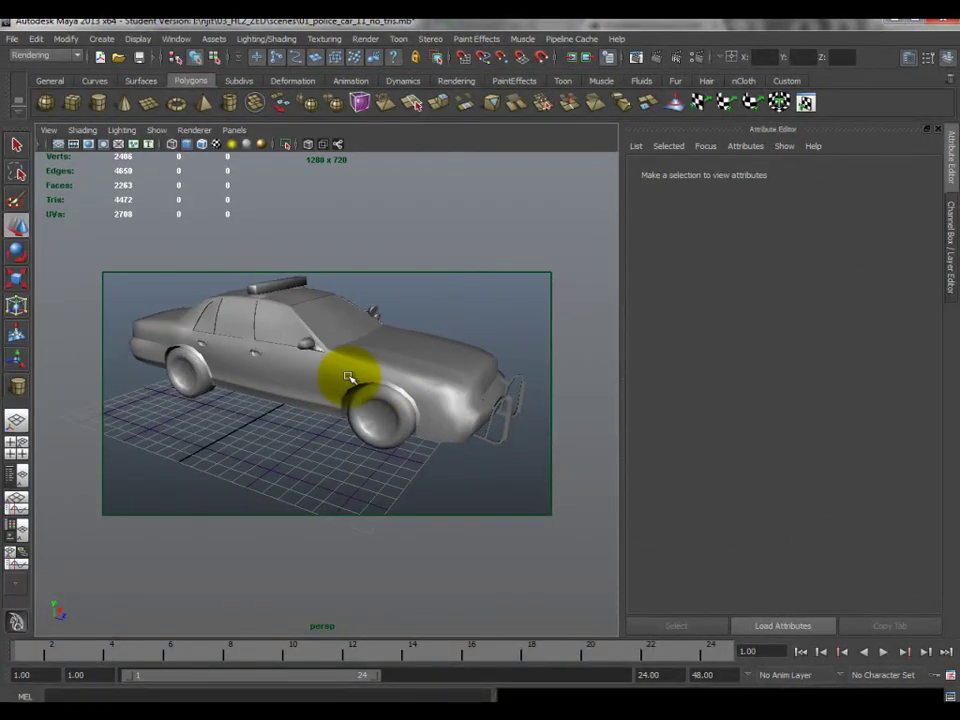
Turn on wireframe on shaded and inspect the police car's polygon topology
{"action": "left_click", "coordinate": [199, 142]}
{"action": "mouse_move", "coordinate": [371, 392]}
{"action": "left_mouse_down", "text": "alt"}
{"action": "mouse_move", "coordinate": [347, 281]}
{"action": "mouse_move", "coordinate": [369, 366]}
{"action": "mouse_move", "coordinate": [391, 398]}
{"action": "left_mouse_up", "text": "alt"}
{"action": "scroll", "coordinate": [368, 334], "scroll_direction": "up", "scroll_amount": 3}
{"action": "middle_click_drag", "start_coordinate": [368, 334], "coordinate": [368, 345], "text": "alt"}
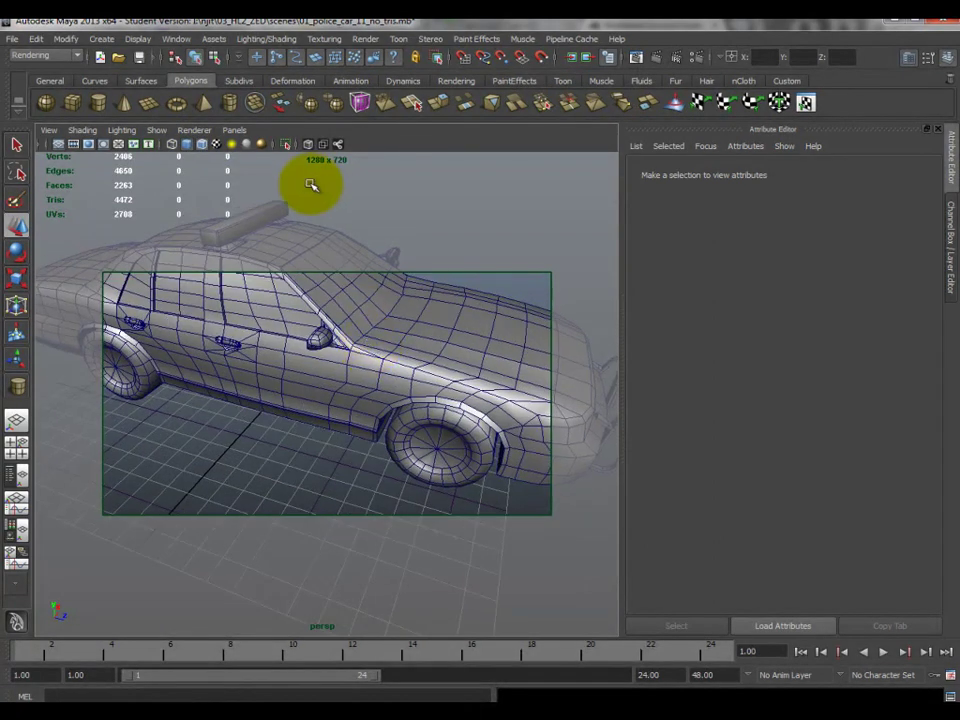
{"action": "scroll", "coordinate": [439, 371], "scroll_direction": "down", "scroll_amount": 3}
{"action": "left_click_drag", "start_coordinate": [439, 371], "coordinate": [401, 379], "text": "alt"}
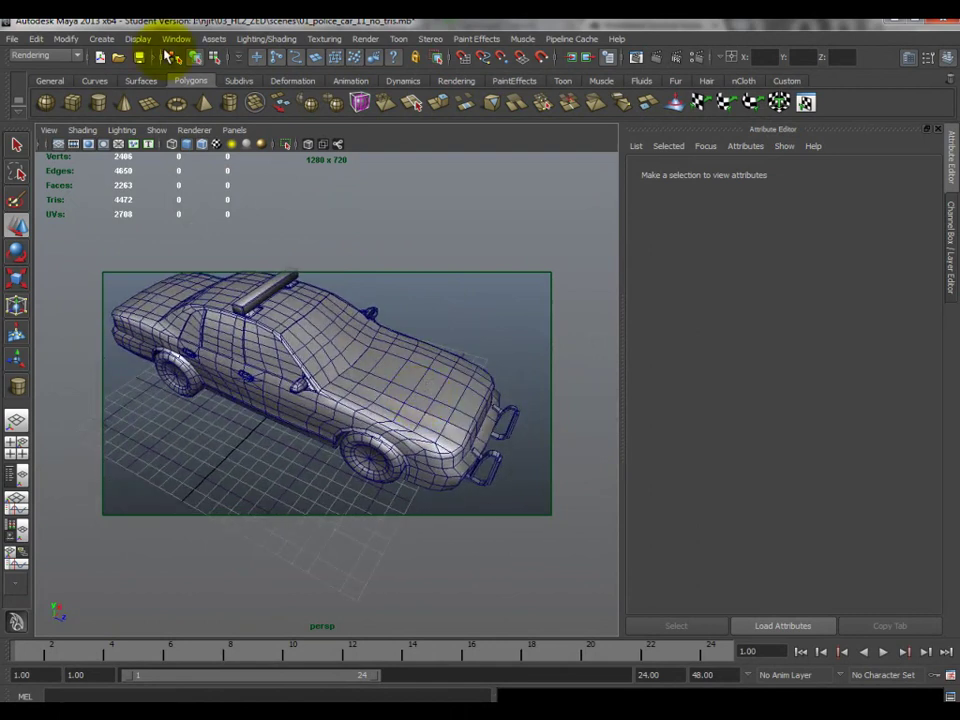
Open the UV Texture Editor and select the police car to view its UV layout
{"action": "left_click", "coordinate": [176, 38]}
{"action": "left_click", "coordinate": [240, 225]}
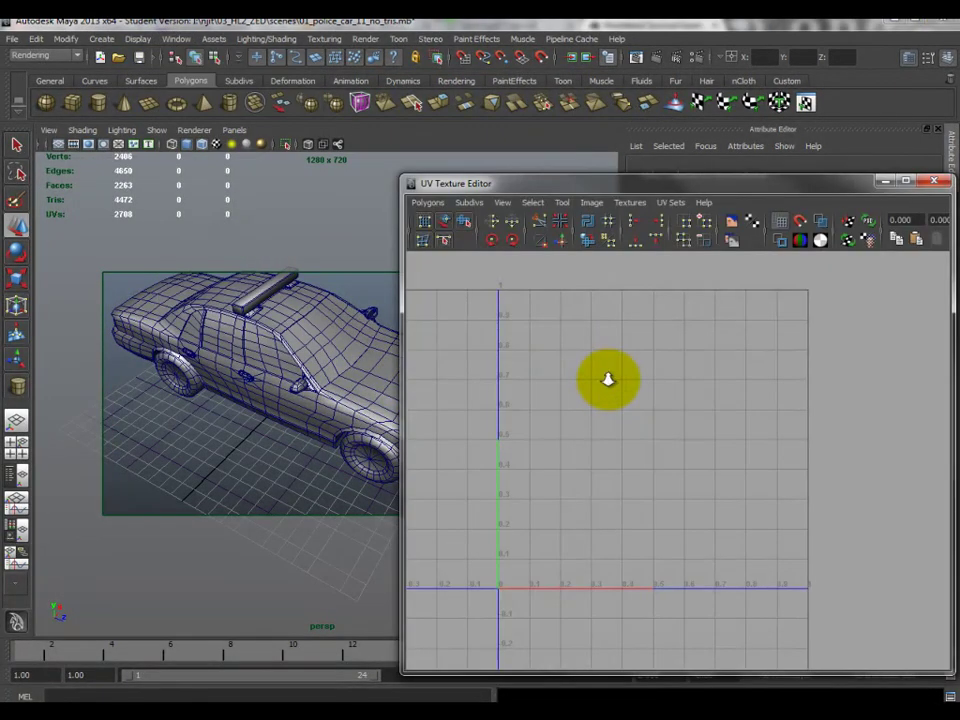
{"action": "left_click", "coordinate": [257, 332]}
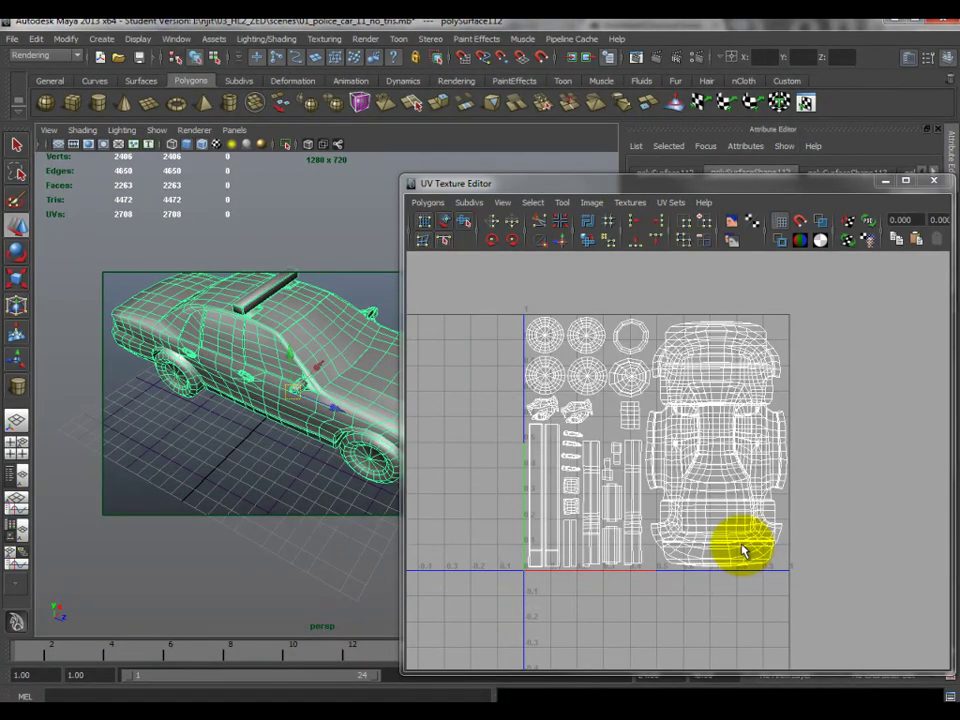
Examine the police car model from several angles alongside its body UV shells
{"action": "left_click_drag", "start_coordinate": [410, 444], "coordinate": [348, 432], "text": "alt"}
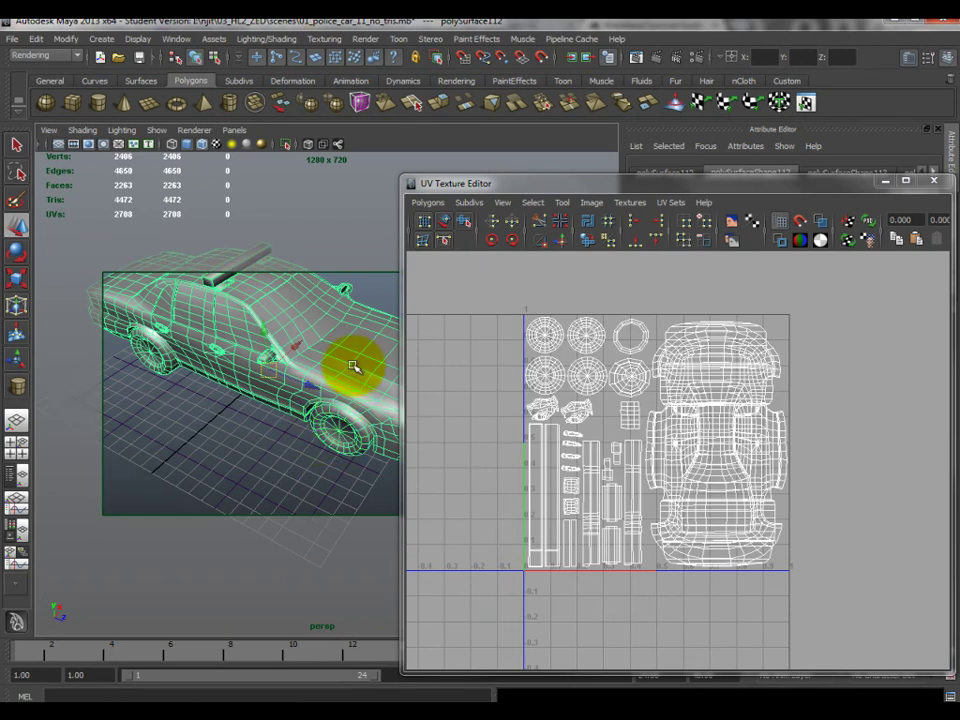
{"action": "left_click_drag", "start_coordinate": [350, 366], "coordinate": [340, 401], "text": "alt"}
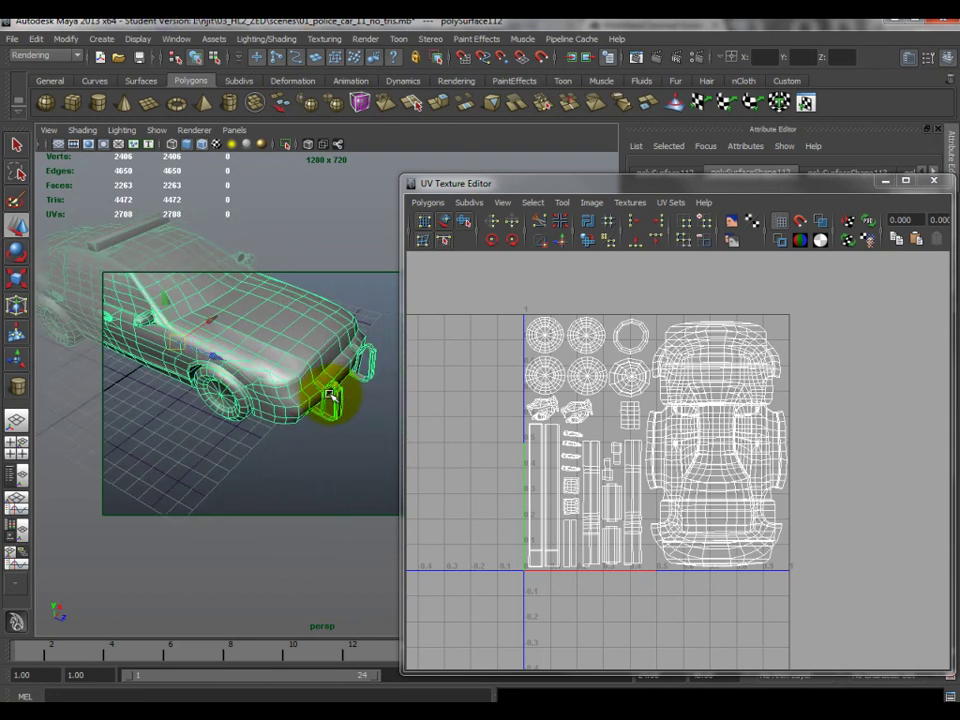
{"action": "left_click_drag", "start_coordinate": [321, 400], "coordinate": [384, 367], "text": "alt"}
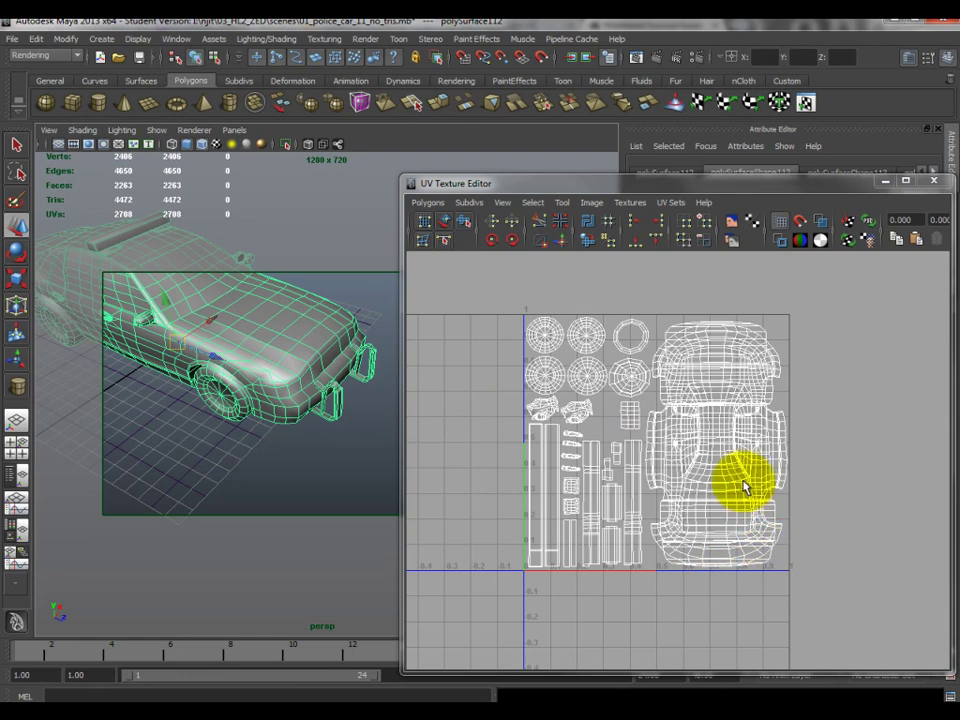
{"action": "scroll", "coordinate": [240, 400], "scroll_direction": "up", "scroll_amount": 5}
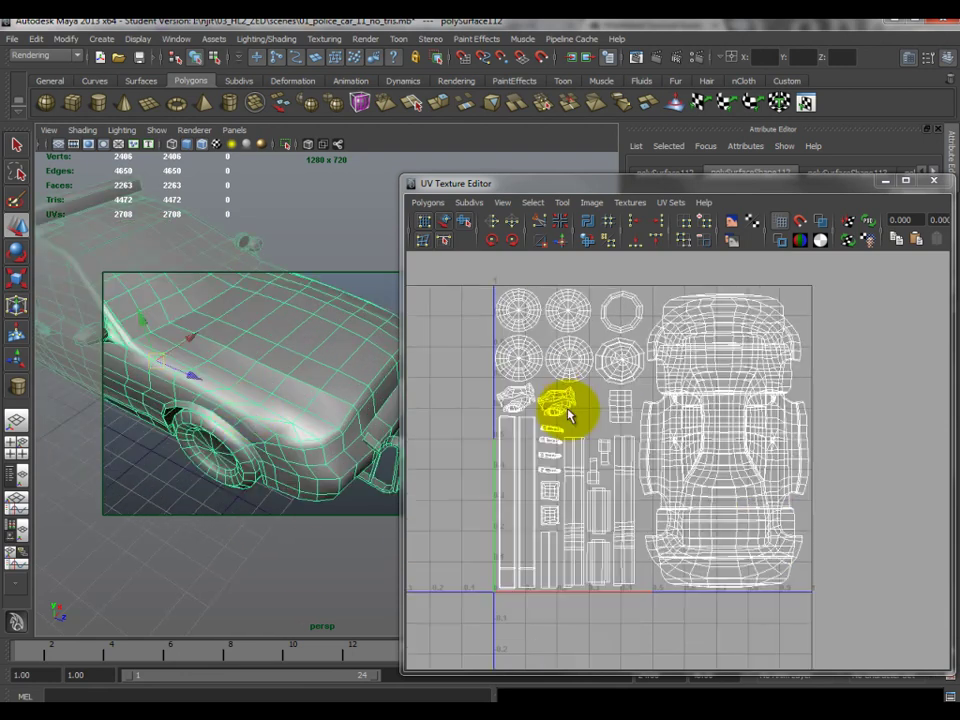
Compare the smaller UV shells, including the side mirrors and door handles, with the matching parts of the police car
{"action": "scroll", "coordinate": [545, 406], "scroll_direction": "up", "scroll_amount": 3}
{"action": "middle_click_drag", "start_coordinate": [541, 405], "coordinate": [760, 446], "text": "alt"}
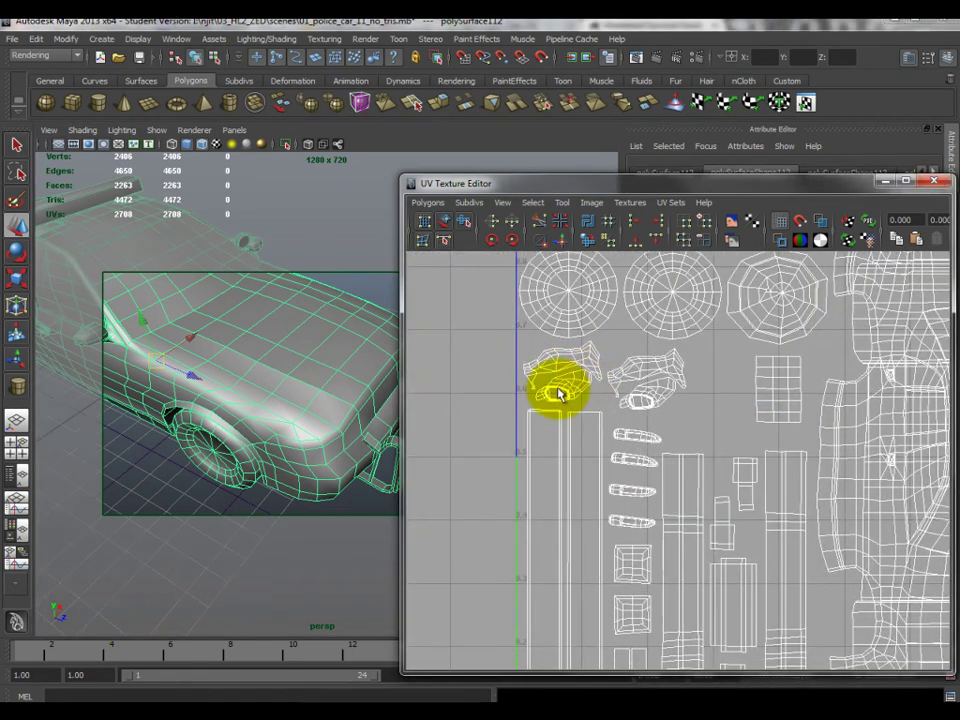
{"action": "left_click_drag", "start_coordinate": [111, 381], "coordinate": [233, 318], "text": "alt"}
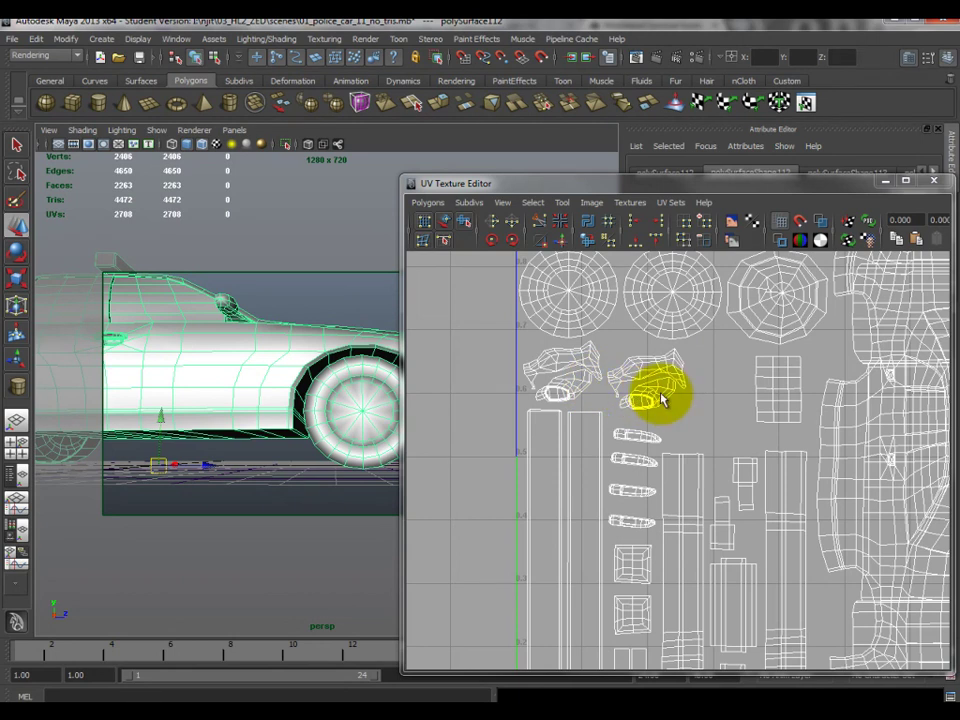
{"action": "scroll", "coordinate": [660, 393], "scroll_direction": "down", "scroll_amount": 1}
{"action": "middle_click_drag", "start_coordinate": [666, 456], "coordinate": [661, 408], "text": "alt"}
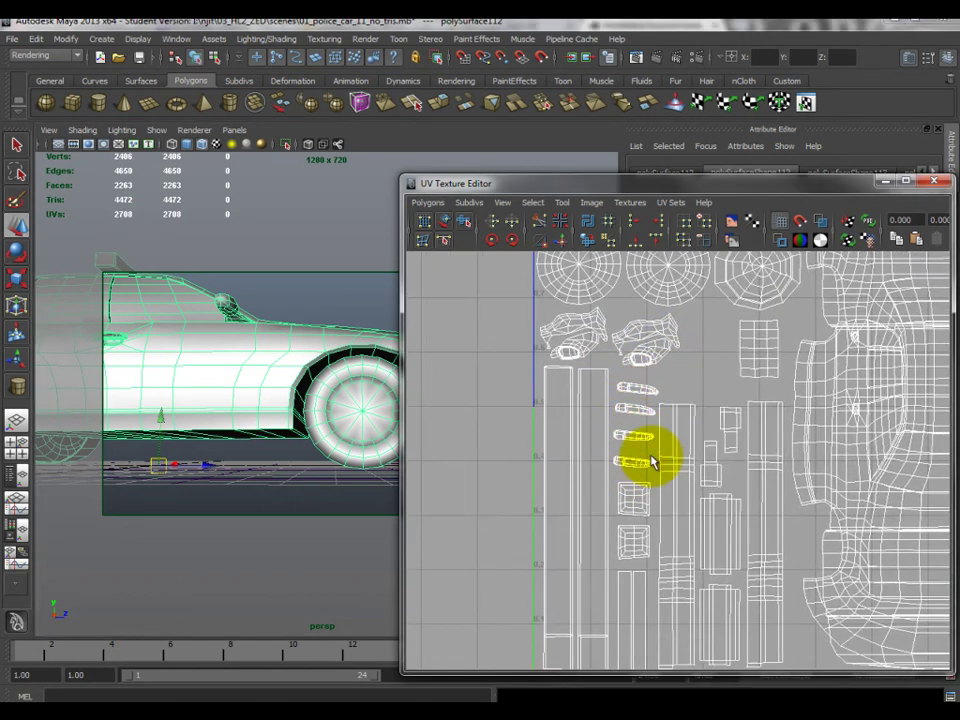
{"action": "scroll", "coordinate": [632, 462], "scroll_direction": "down", "scroll_amount": 2}
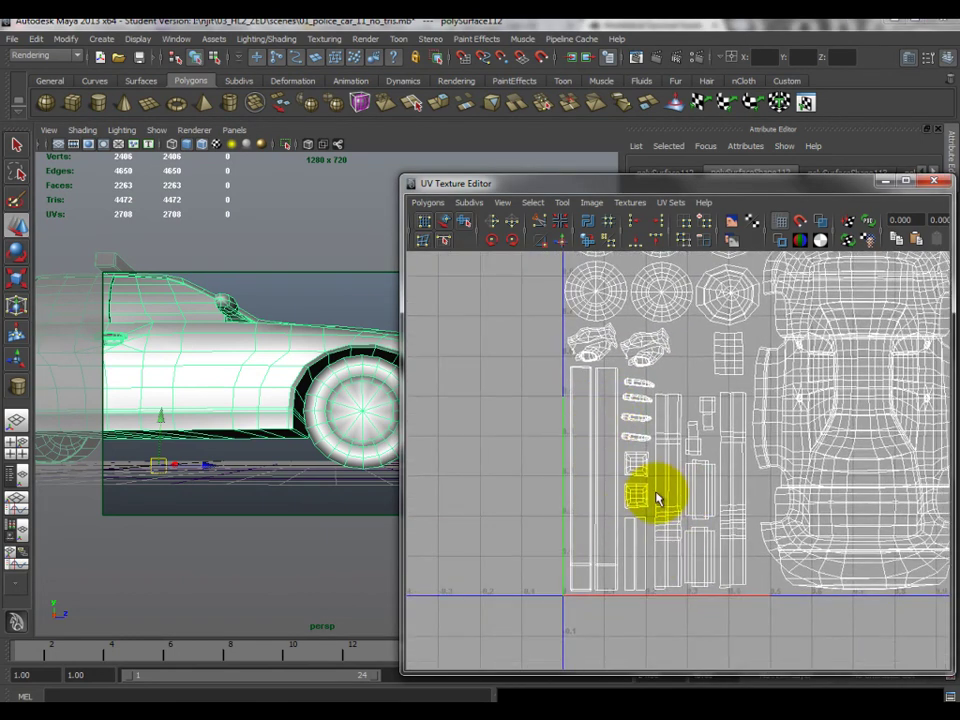
{"action": "middle_click_drag", "start_coordinate": [686, 504], "coordinate": [643, 493], "text": "alt"}
{"action": "left_click_drag", "start_coordinate": [352, 458], "coordinate": [325, 457], "text": "alt"}
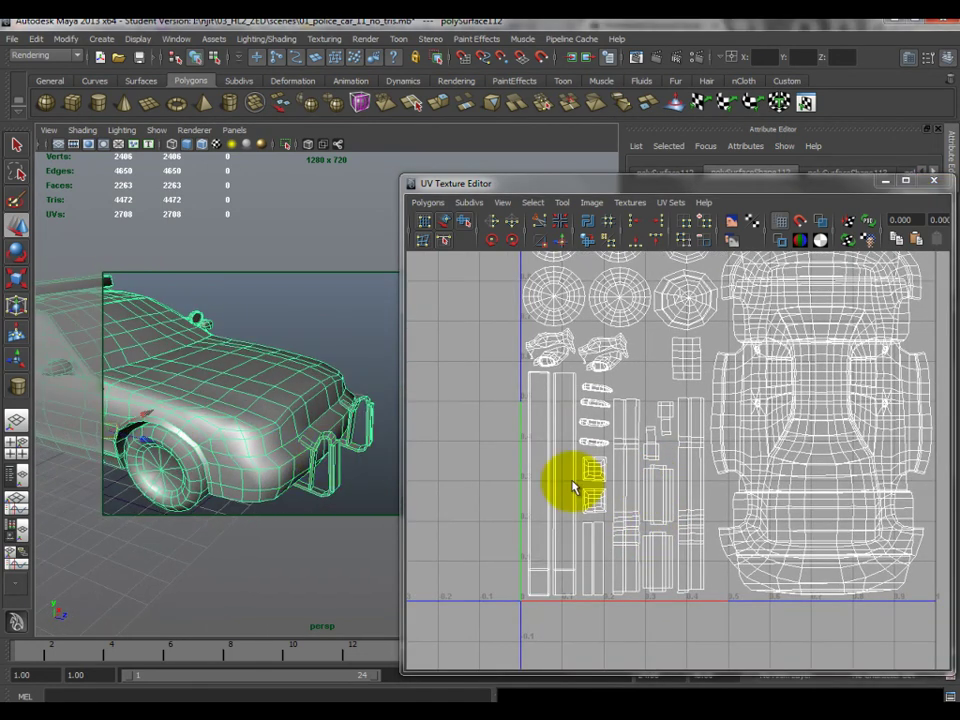
{"action": "scroll", "coordinate": [737, 438], "scroll_direction": "down", "scroll_amount": 1}
{"action": "left_click_drag", "start_coordinate": [280, 410], "coordinate": [313, 438], "text": "alt"}
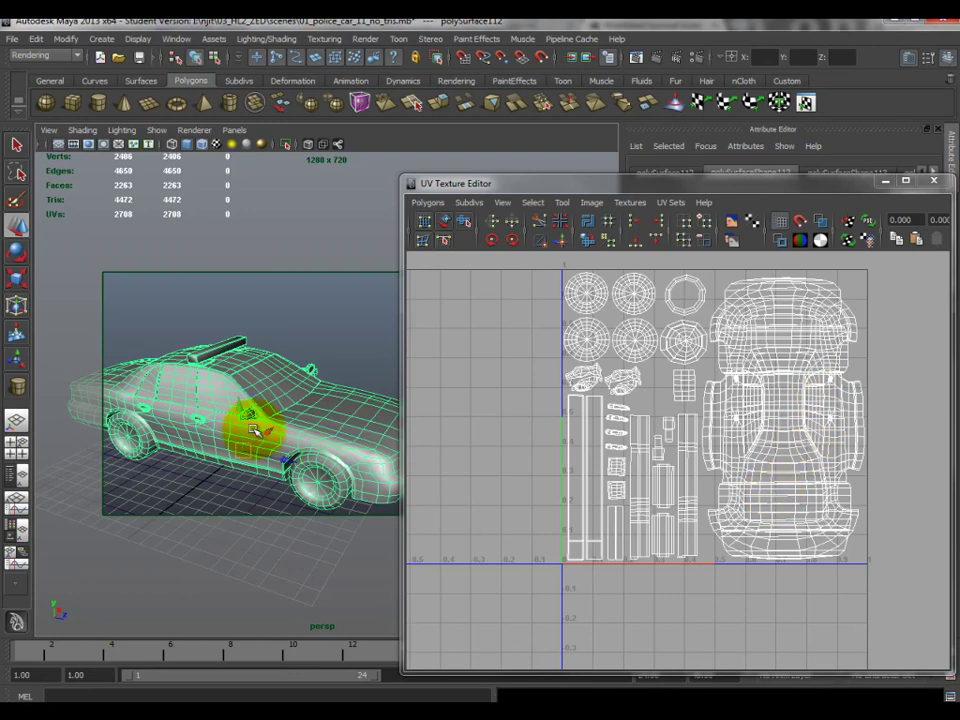
Turn on textured display for the police car and show the texture image behind its UVs in the UV Texture Editor
{"action": "left_click", "coordinate": [217, 147]}
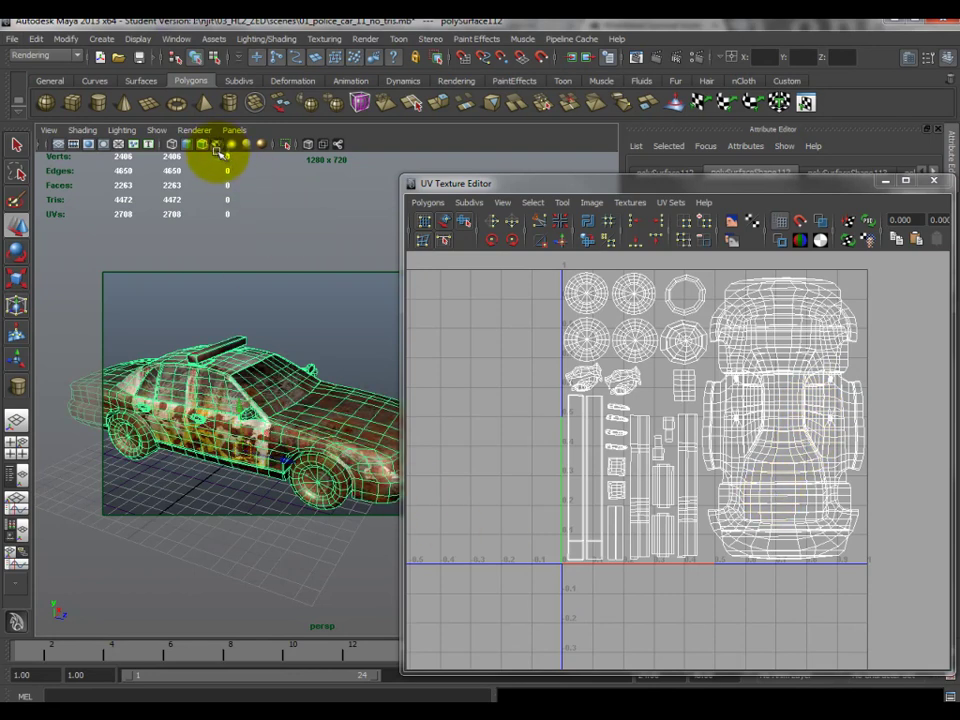
{"action": "left_click", "coordinate": [738, 362]}
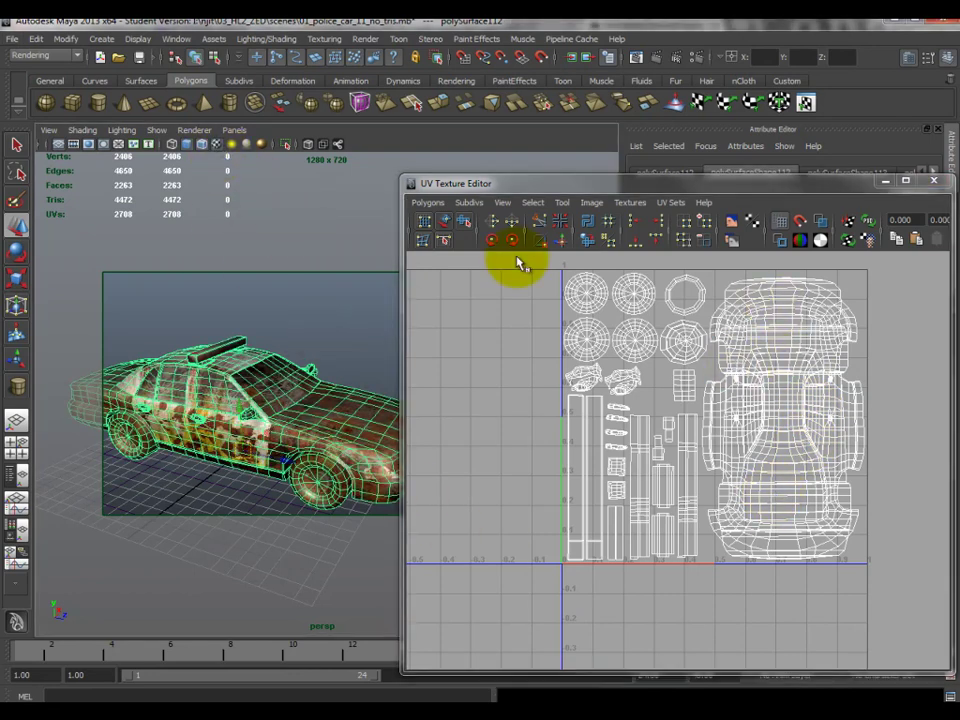
{"action": "left_click", "coordinate": [593, 202]}
{"action": "left_click", "coordinate": [603, 229]}
{"action": "left_click_drag", "start_coordinate": [212, 320], "coordinate": [269, 356], "text": "alt"}
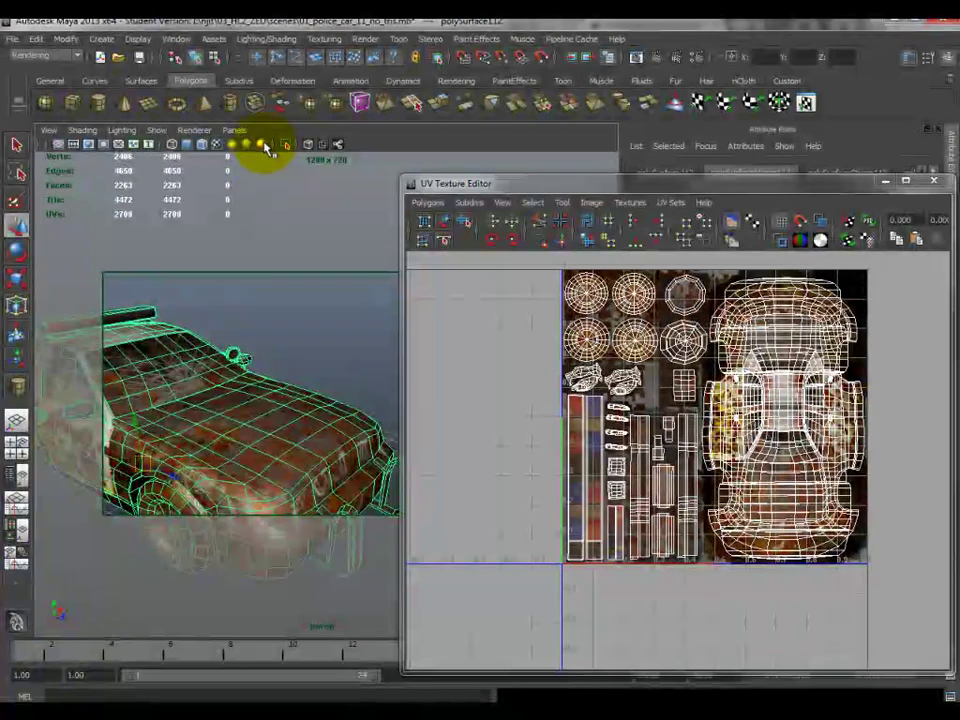
Turn on high-quality rendering, switch off wireframe on shaded, and inspect the textured police car up close
{"action": "left_click", "coordinate": [261, 145]}
{"action": "left_click", "coordinate": [303, 307]}
{"action": "middle_click_drag", "start_coordinate": [260, 394], "coordinate": [288, 384], "text": "alt"}
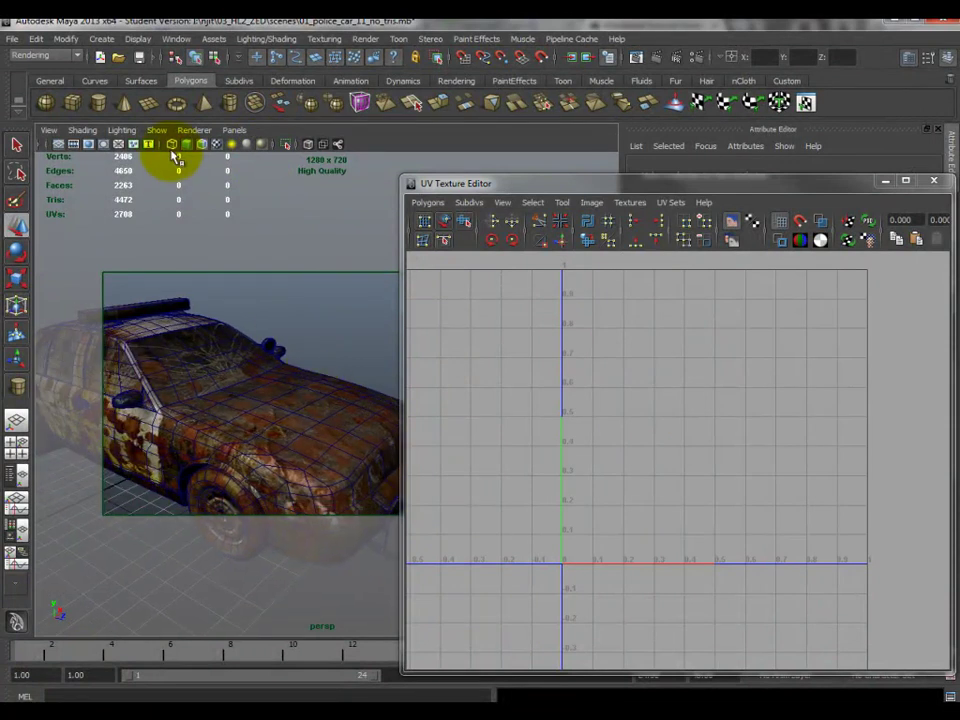
{"action": "left_click", "coordinate": [204, 145]}
{"action": "scroll", "coordinate": [252, 334], "scroll_direction": "up", "scroll_amount": 3}
{"action": "left_click_drag", "start_coordinate": [250, 332], "coordinate": [252, 428], "text": "alt"}
{"action": "left_click", "coordinate": [252, 428]}
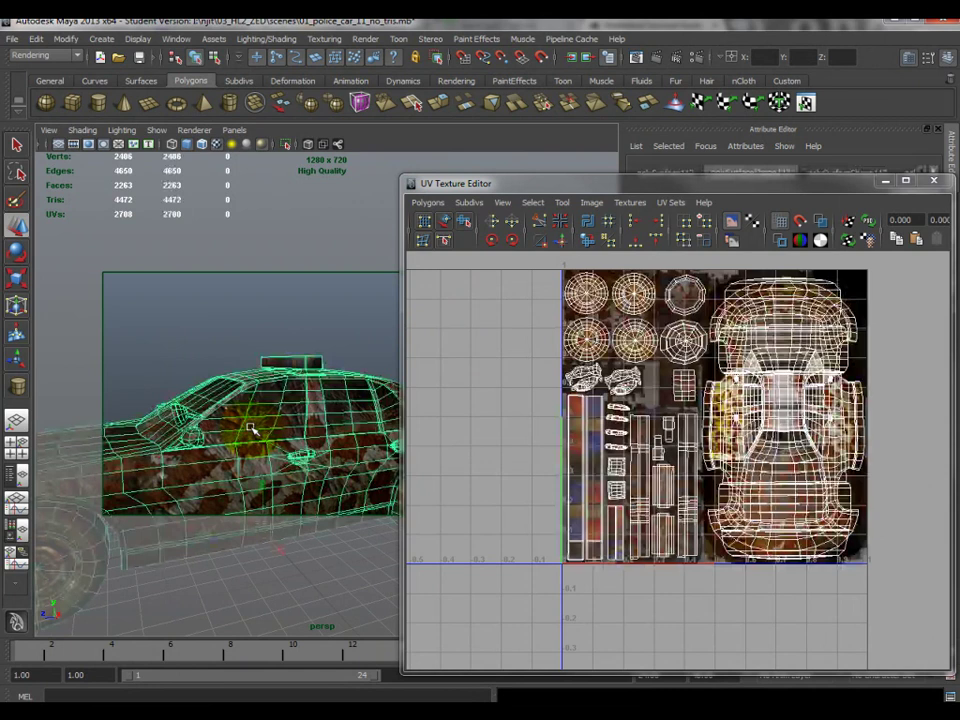
Set the current project to the 04_raindrop folder
{"action": "left_click", "coordinate": [12, 38]}
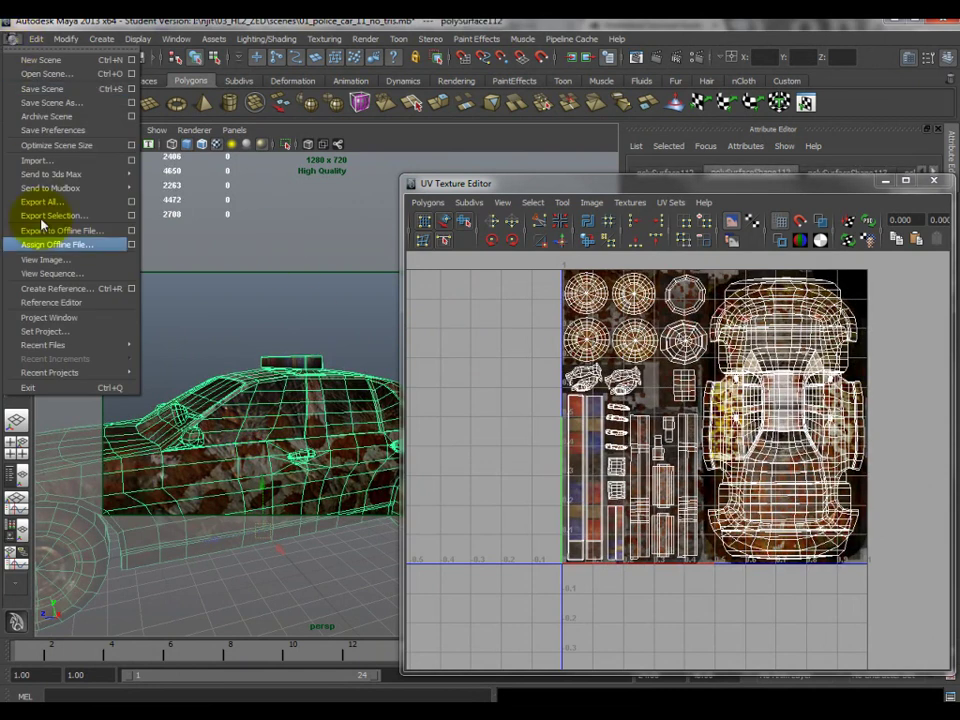
{"action": "left_click", "coordinate": [50, 333]}
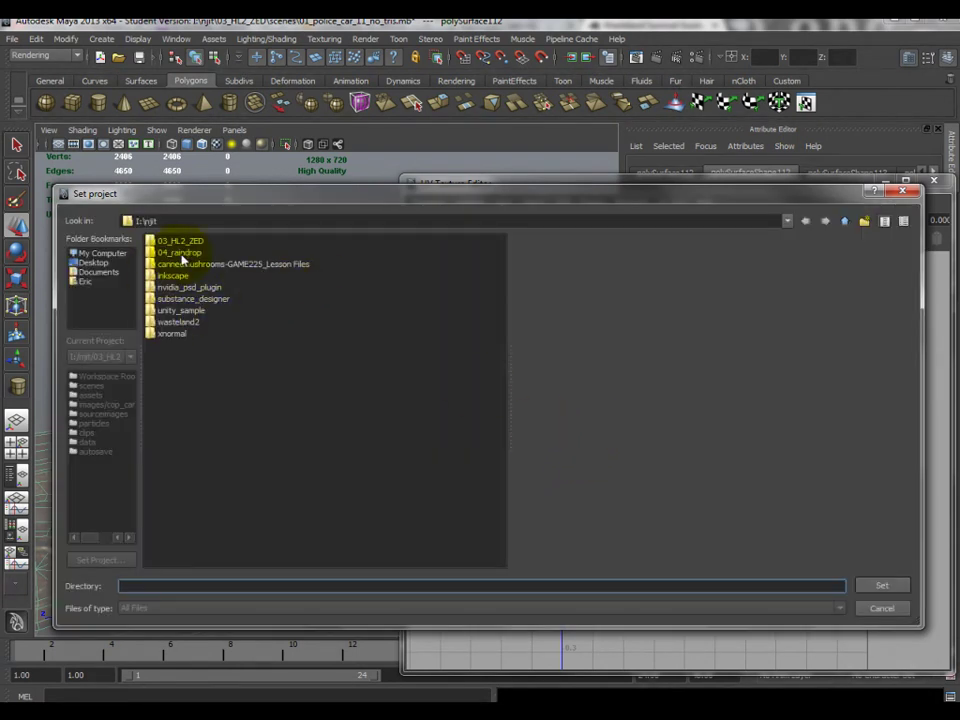
{"action": "double_click", "coordinate": [181, 255]}
{"action": "left_click", "coordinate": [855, 585]}
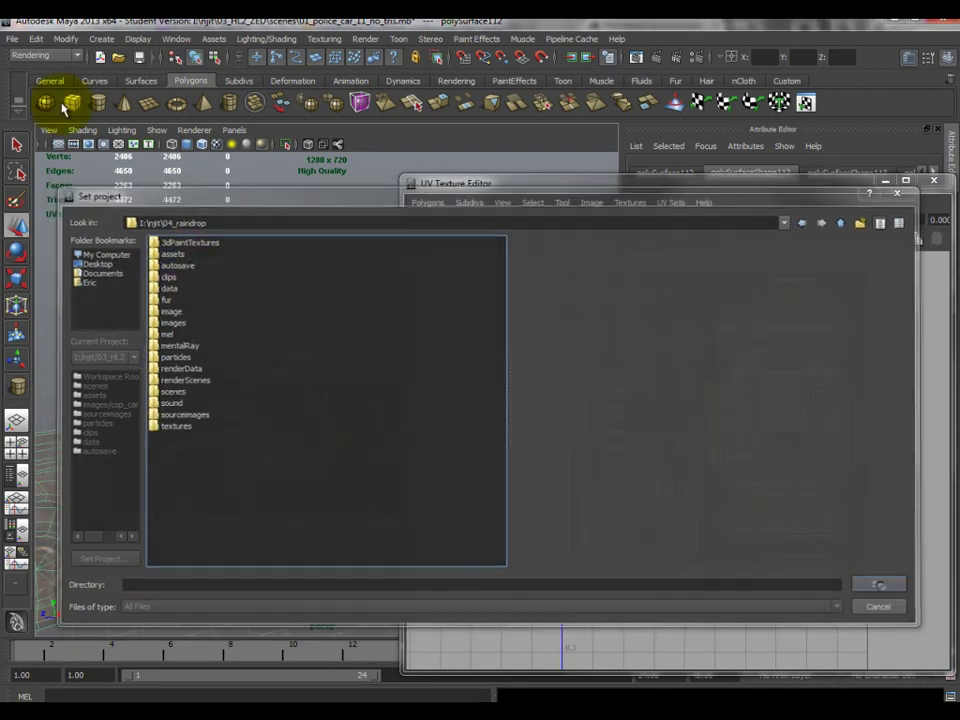
Open the press_cutter_05_unity scene and inspect the textured machine beside the repositioned UV Texture Editor
{"action": "left_click", "coordinate": [13, 38]}
{"action": "left_click", "coordinate": [72, 100]}
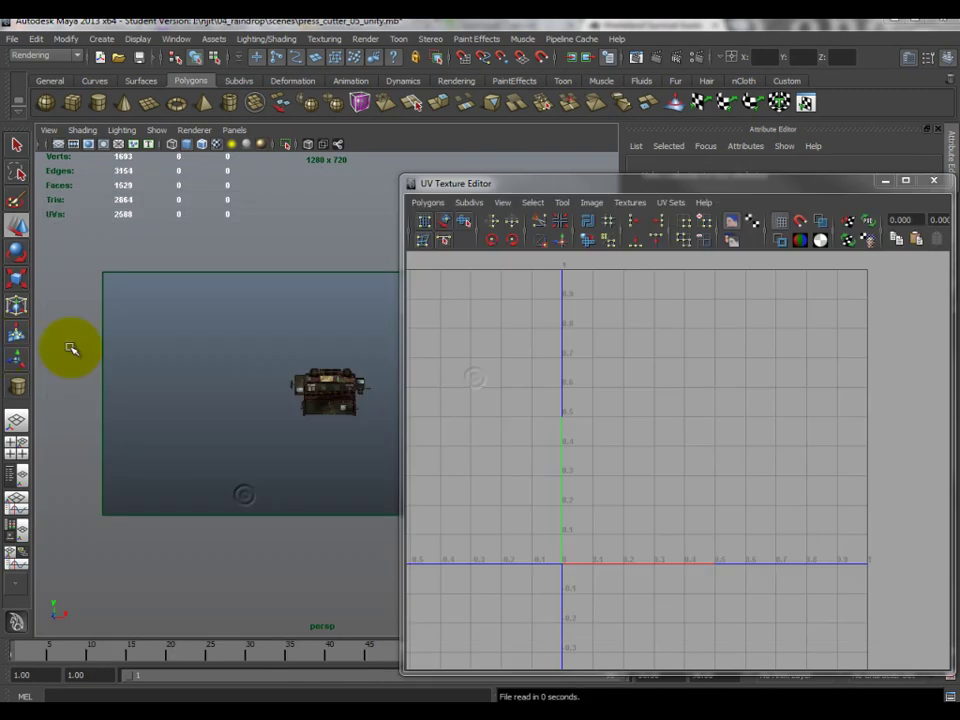
{"action": "left_click_drag", "start_coordinate": [581, 188], "coordinate": [606, 172]}
{"action": "scroll", "coordinate": [277, 357], "scroll_direction": "up", "scroll_amount": 6}
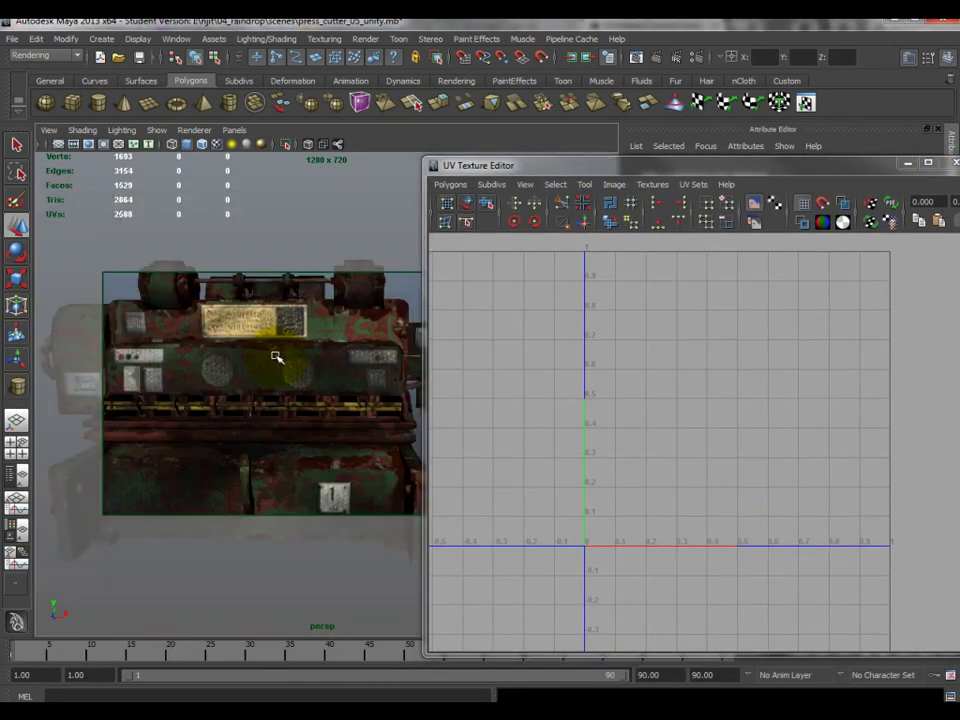
{"action": "scroll", "coordinate": [277, 357], "scroll_direction": "down", "scroll_amount": 5}
Turn off textured display on the press cutter, select the machine to view its UVs, and minimize the UV Texture Editor
{"action": "left_click", "coordinate": [217, 146]}
{"action": "left_click_drag", "start_coordinate": [236, 441], "coordinate": [274, 439], "text": "alt"}
{"action": "left_click", "coordinate": [296, 401]}
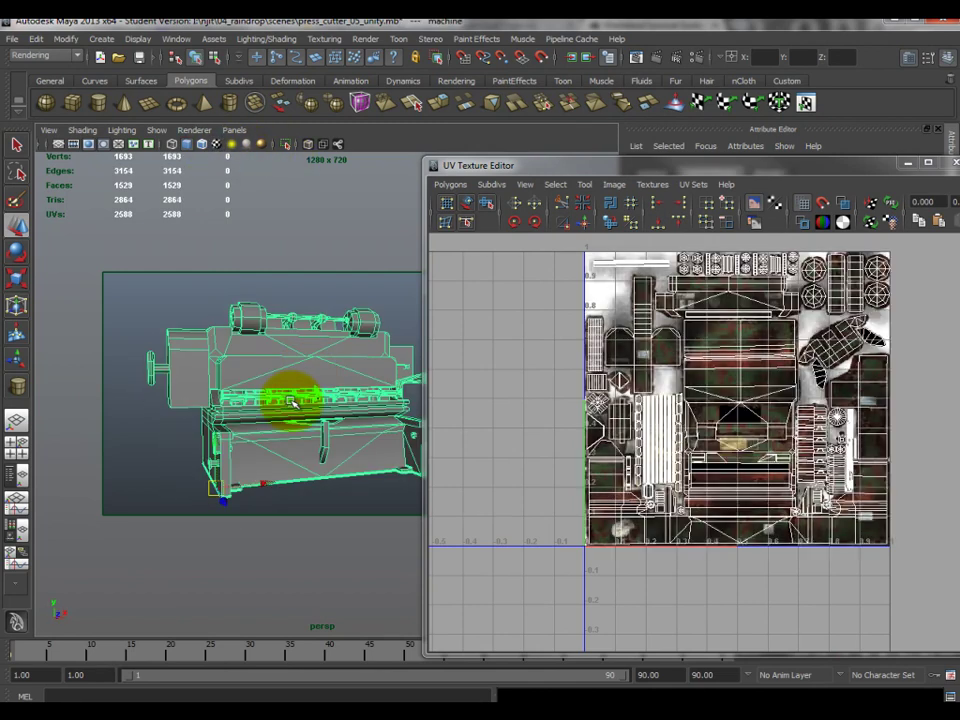
{"action": "left_click", "coordinate": [909, 164]}
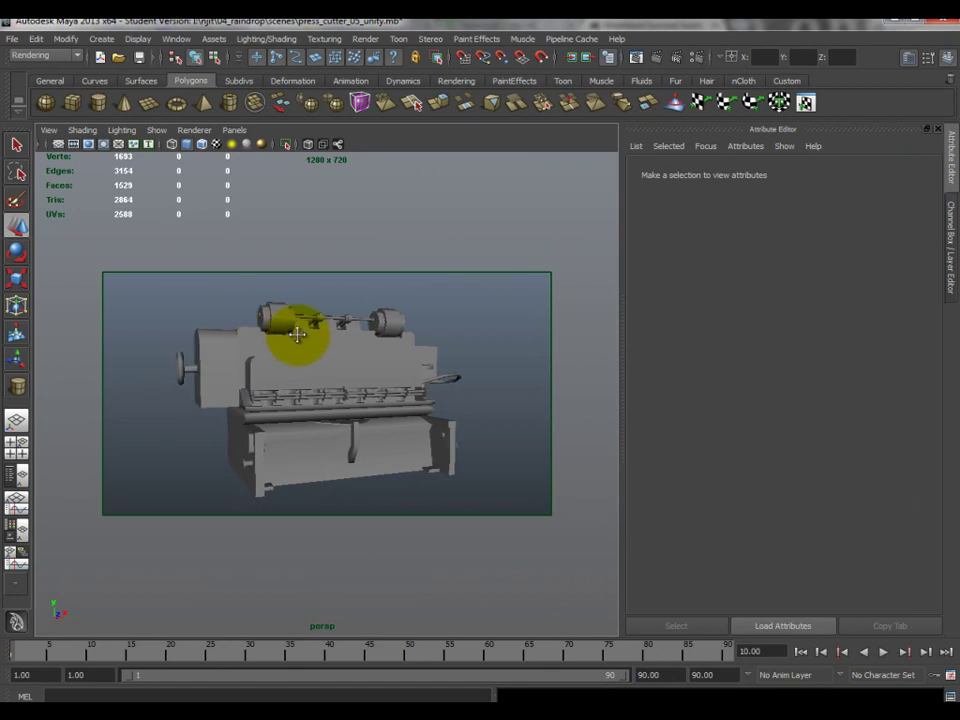
Inspect the press cutter's overall shape and polygon topology from the front and sides
{"action": "left_click", "coordinate": [270, 389]}
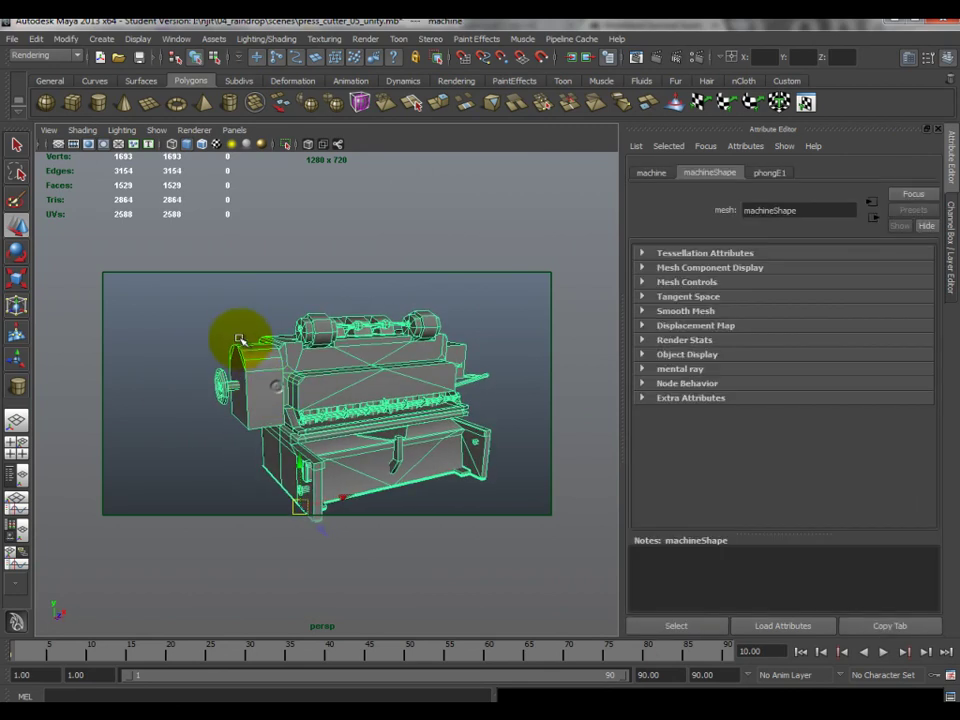
{"action": "left_click_drag", "start_coordinate": [276, 412], "coordinate": [345, 408], "text": "alt"}
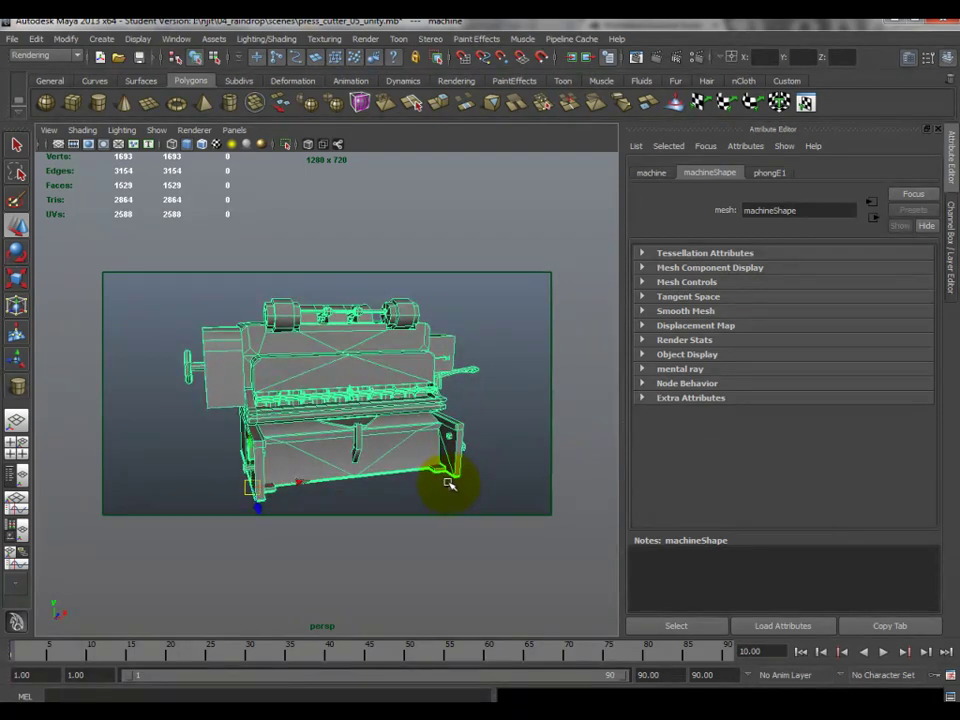
{"action": "left_click", "coordinate": [449, 486]}
{"action": "scroll", "coordinate": [449, 486], "scroll_direction": "up", "scroll_amount": 3}
{"action": "left_click_drag", "start_coordinate": [436, 456], "coordinate": [273, 443], "text": "alt"}
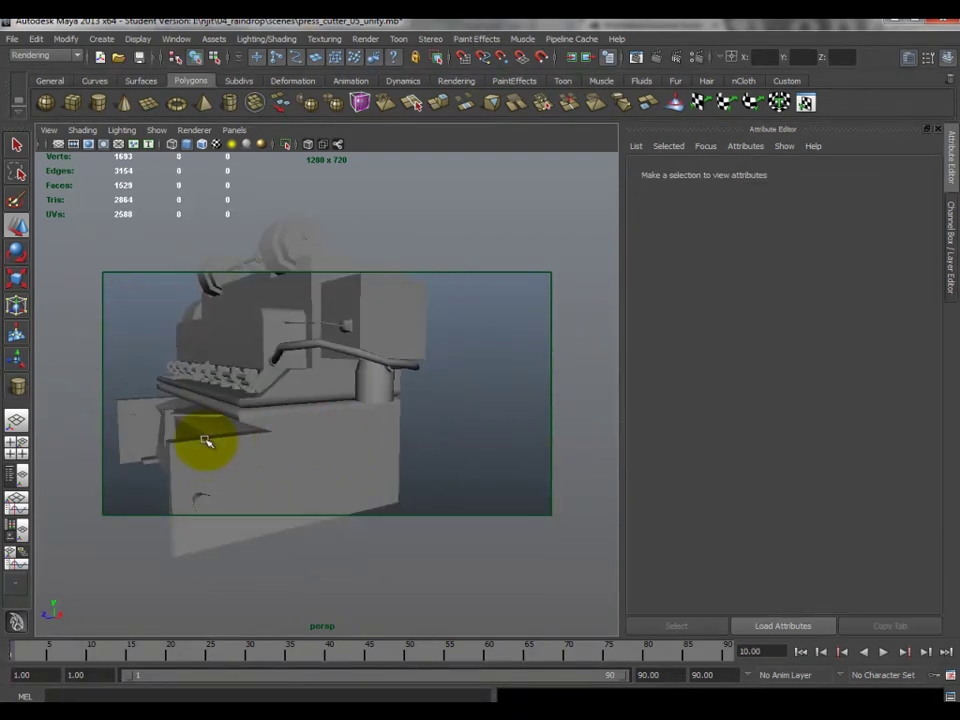
{"action": "left_click_drag", "start_coordinate": [400, 399], "coordinate": [304, 393], "text": "alt"}
Select the machine, examine the wireframe of its rods and row of clamps up close, and frame the whole model
{"action": "left_click", "coordinate": [304, 393]}
{"action": "scroll", "coordinate": [304, 393], "scroll_direction": "up", "scroll_amount": 8}
{"action": "left_click_drag", "start_coordinate": [254, 361], "coordinate": [322, 397], "text": "alt"}
{"action": "scroll", "coordinate": [167, 375], "scroll_direction": "down", "scroll_amount": 8}
{"action": "scroll", "coordinate": [322, 398], "scroll_direction": "up", "scroll_amount": 5}
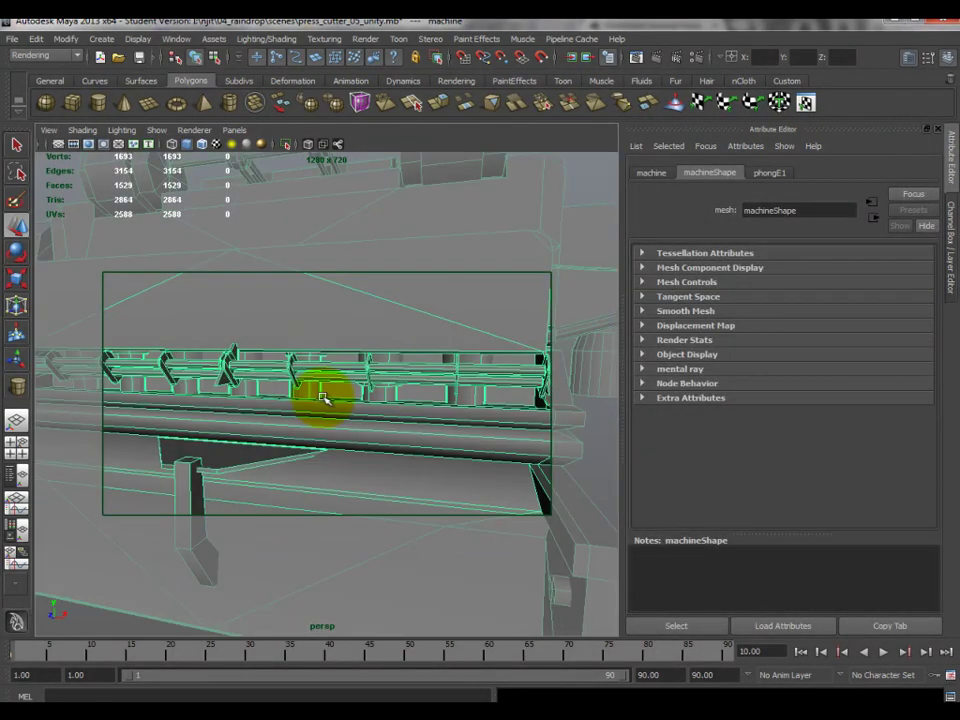
{"action": "left_click_drag", "start_coordinate": [487, 393], "coordinate": [291, 377], "text": "alt"}
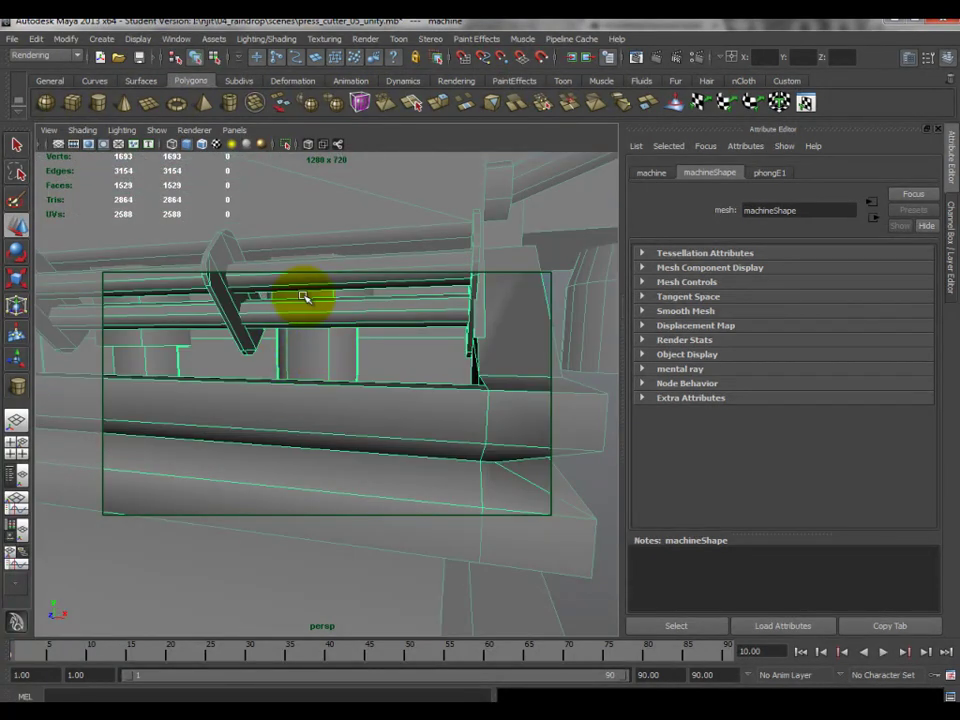
{"action": "key", "text": "f"}
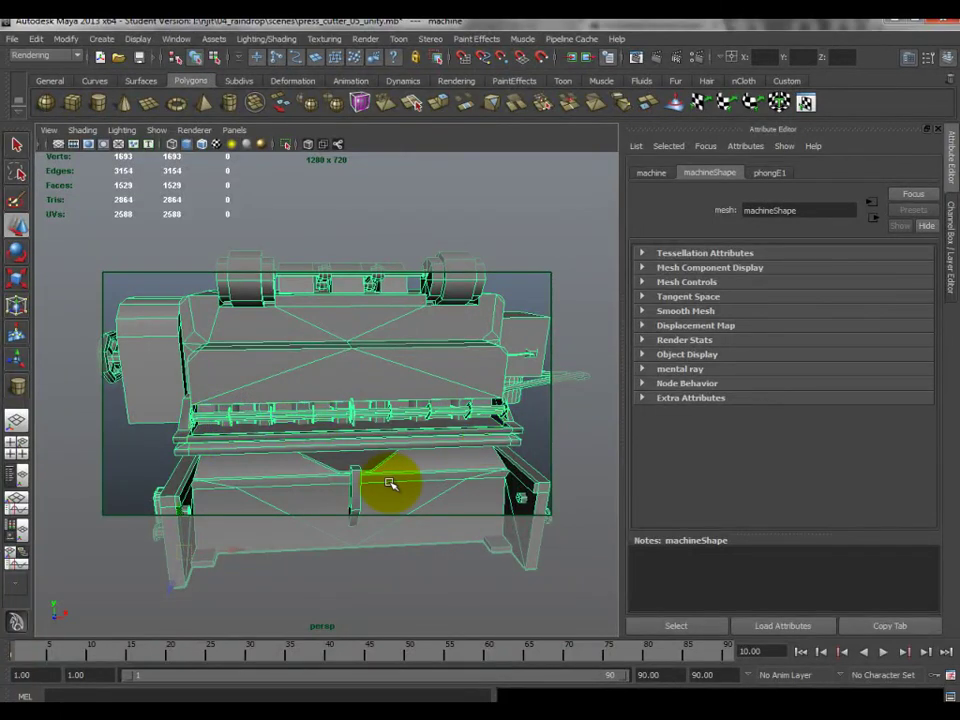
Reopen the UV Texture Editor and hide the texture image behind the press cutter's UVs
{"action": "left_click", "coordinate": [177, 38]}
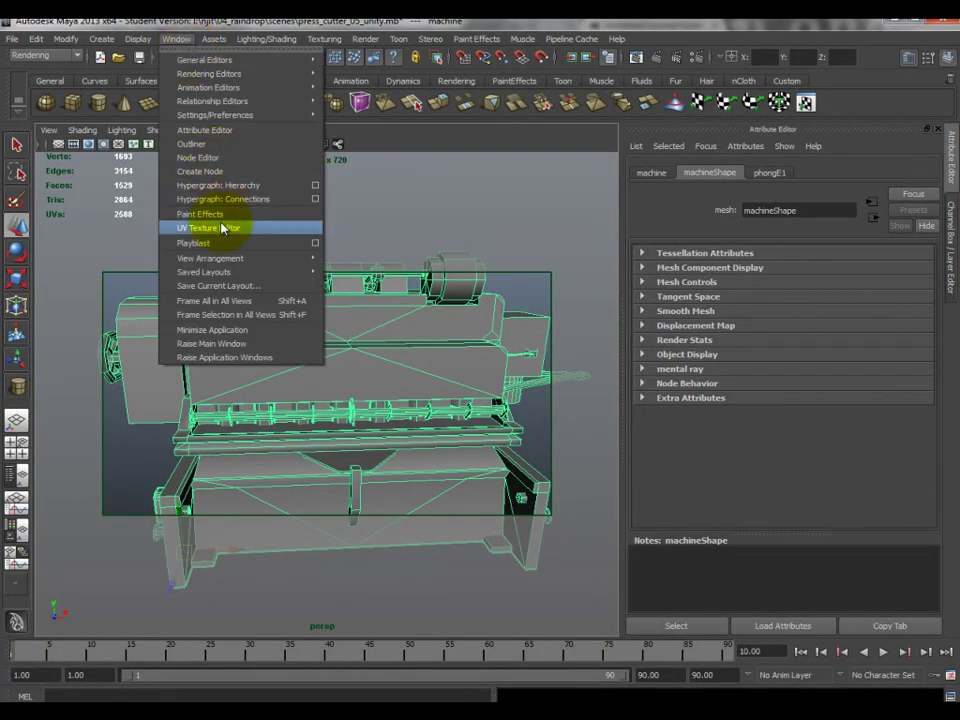
{"action": "left_click", "coordinate": [238, 262]}
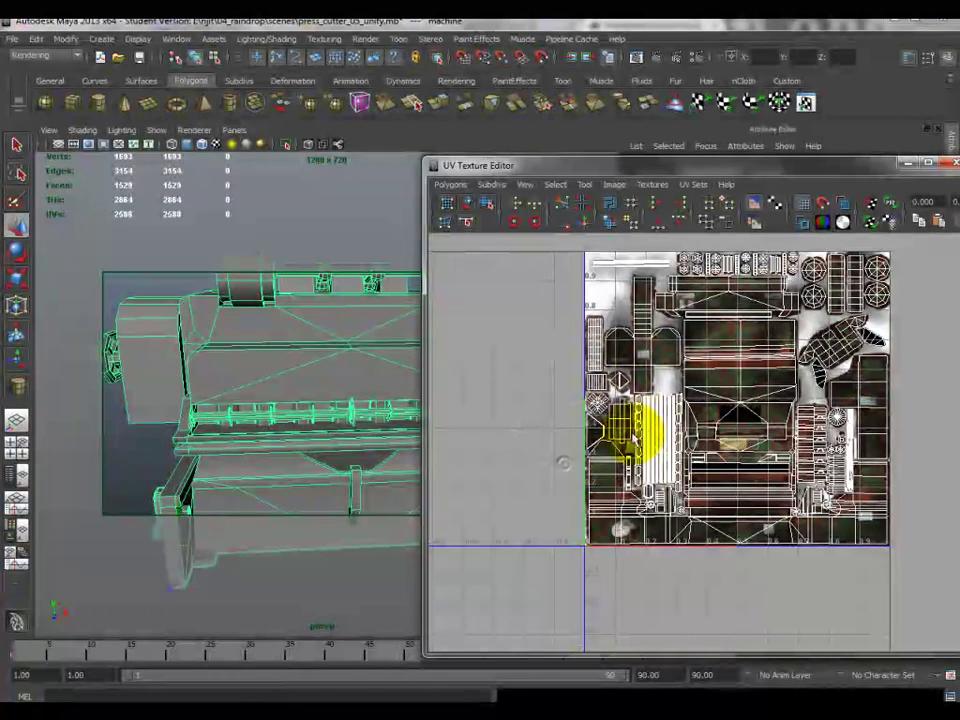
{"action": "left_click", "coordinate": [614, 185]}
{"action": "left_click", "coordinate": [643, 206]}
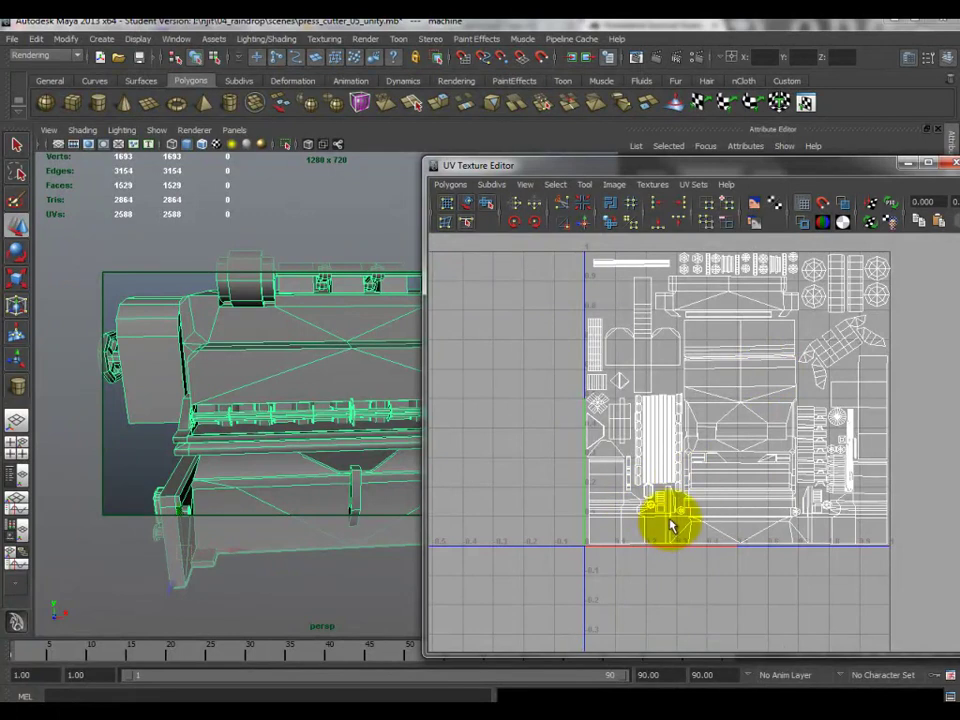
Compare the press cutter's UV shells with its front panels, side housing and lower body from different angles
{"action": "left_click_drag", "start_coordinate": [282, 378], "coordinate": [227, 351], "text": "alt"}
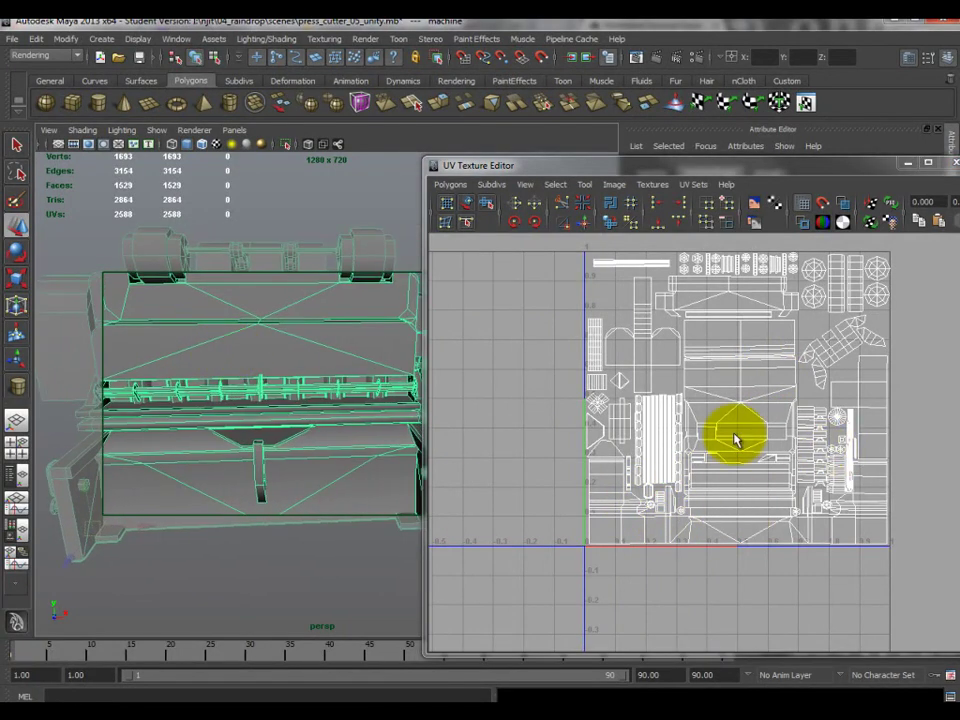
{"action": "left_click_drag", "start_coordinate": [72, 350], "coordinate": [316, 364], "text": "alt"}
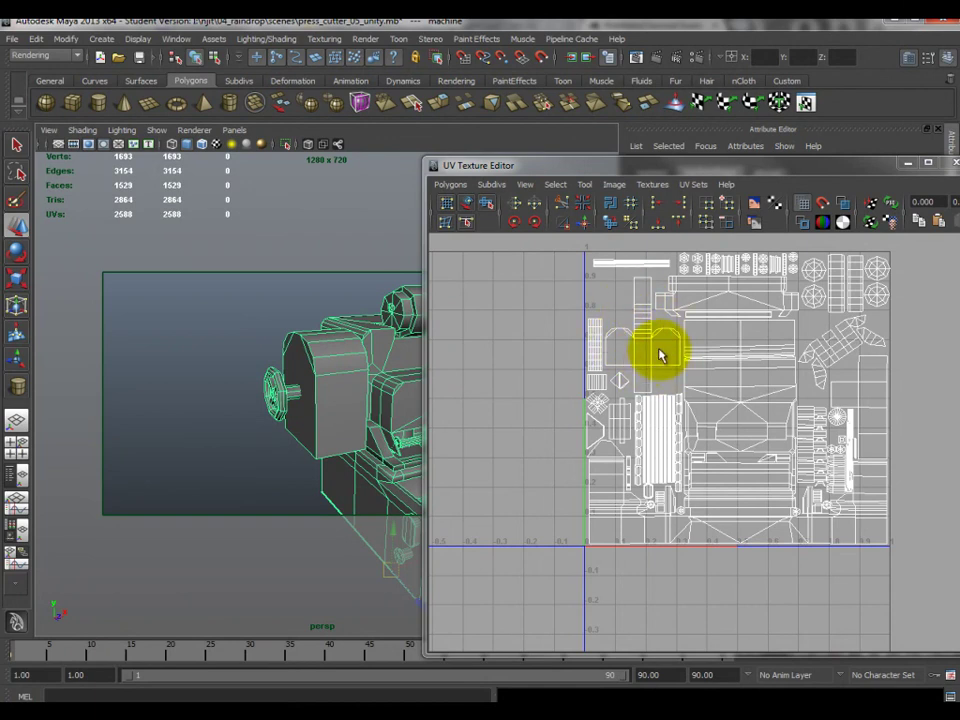
{"action": "left_click_drag", "start_coordinate": [340, 383], "coordinate": [236, 401], "text": "alt"}
{"action": "left_click_drag", "start_coordinate": [354, 396], "coordinate": [236, 403], "text": "alt"}
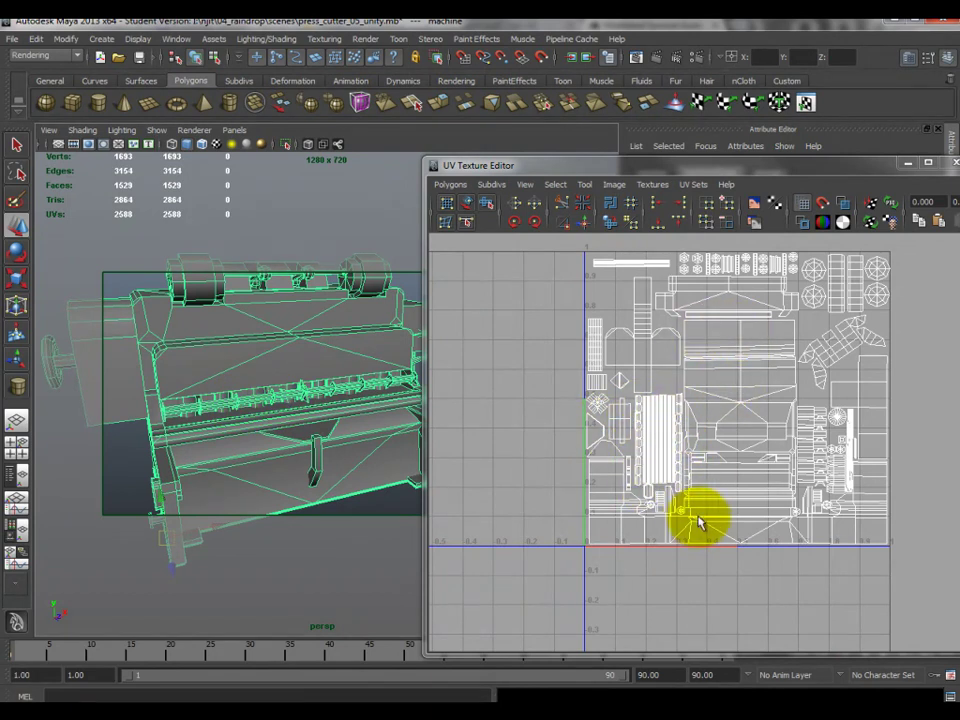
{"action": "left_click_drag", "start_coordinate": [416, 414], "coordinate": [321, 375], "text": "alt"}
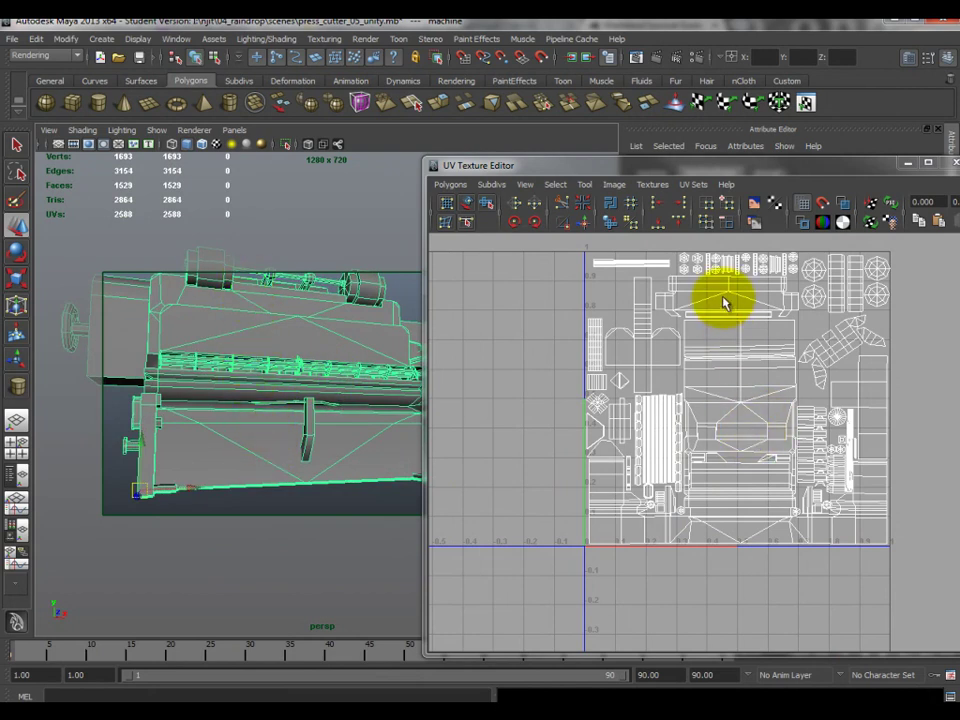
Compare the press cutter's UV shells with its side housing, underside and top rods from several angles
{"action": "left_click_drag", "start_coordinate": [249, 353], "coordinate": [268, 446], "text": "alt"}
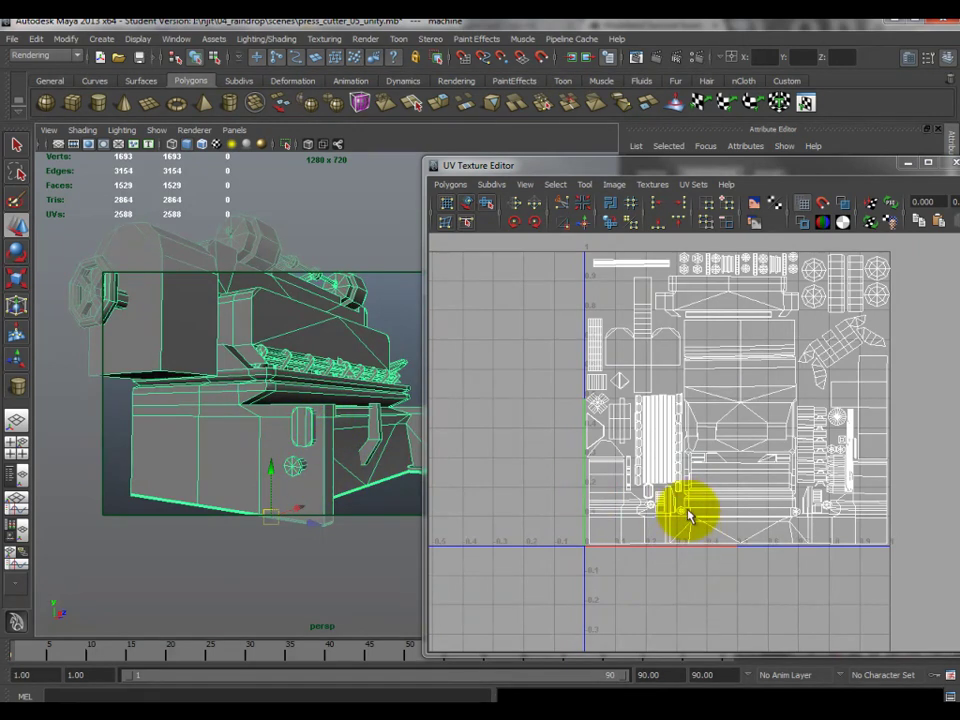
{"action": "left_click_drag", "start_coordinate": [321, 471], "coordinate": [256, 370], "text": "alt"}
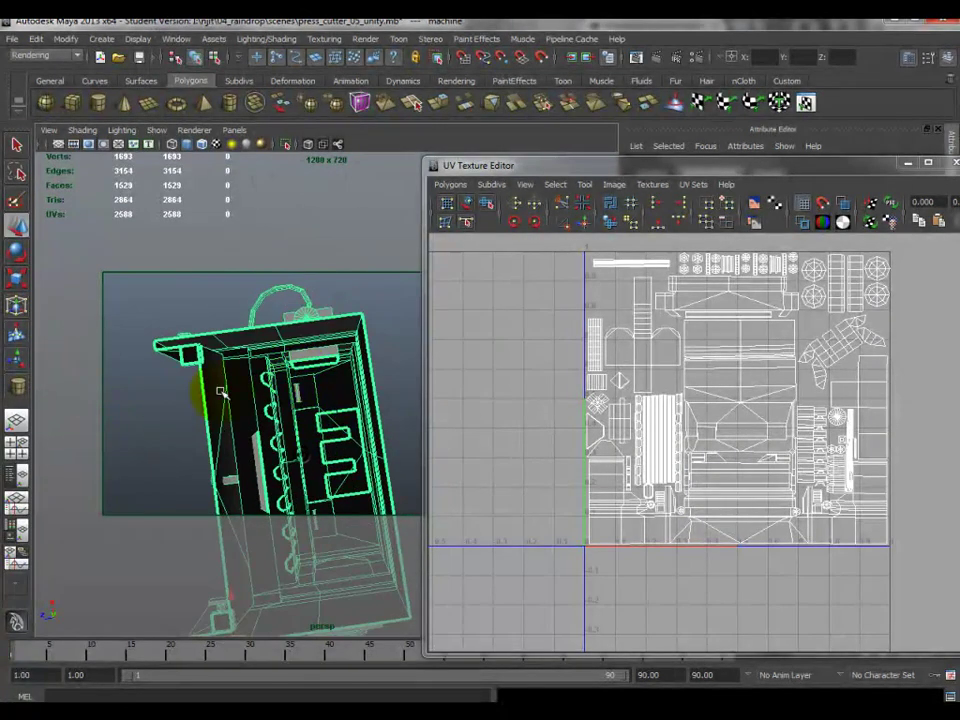
{"action": "left_click_drag", "start_coordinate": [307, 414], "coordinate": [312, 347], "text": "alt"}
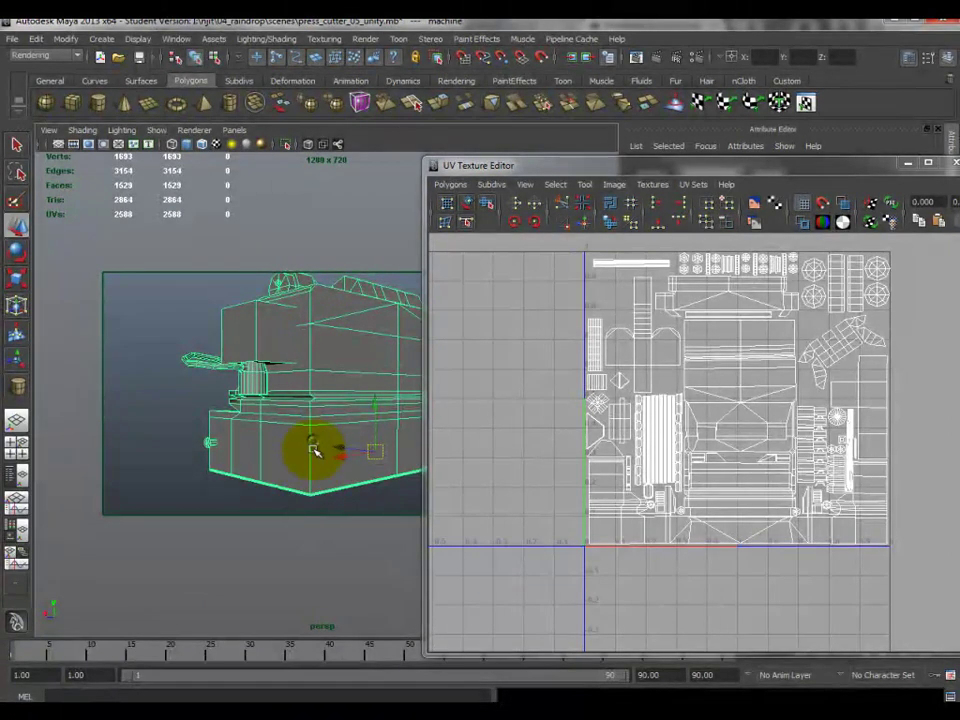
{"action": "left_click_drag", "start_coordinate": [302, 334], "coordinate": [276, 399], "text": "alt"}
{"action": "middle_click_drag", "start_coordinate": [276, 399], "coordinate": [306, 420], "text": "alt"}
{"action": "scroll", "coordinate": [308, 416], "scroll_direction": "up", "scroll_amount": 5}
{"action": "left_click_drag", "start_coordinate": [311, 411], "coordinate": [228, 356], "text": "alt"}
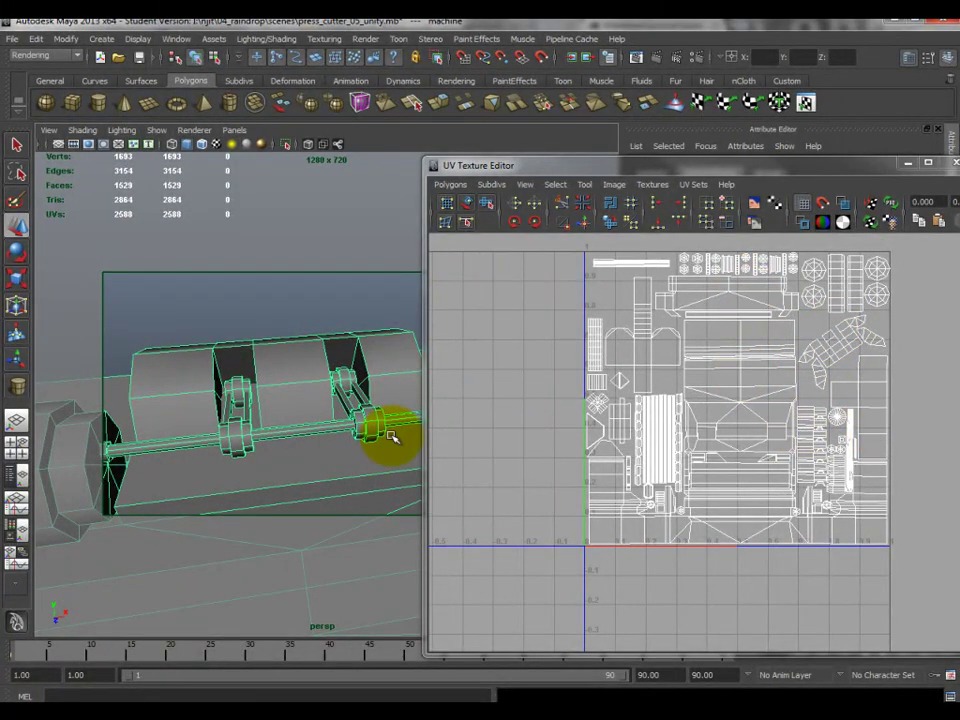
{"action": "right_click_drag", "start_coordinate": [385, 412], "coordinate": [290, 403], "text": "alt"}
{"action": "left_click_drag", "start_coordinate": [290, 402], "coordinate": [364, 407], "text": "alt"}
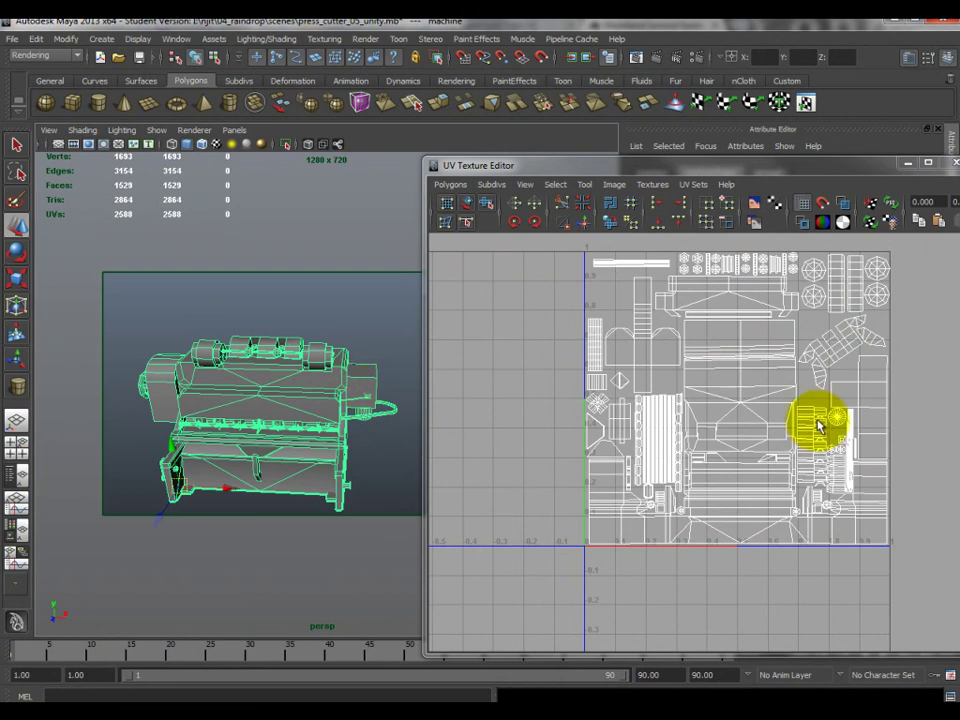
Turn on textured display for the press cutter in the viewport and show the texture image behind its UVs
{"action": "left_click", "coordinate": [219, 146]}
{"action": "left_click", "coordinate": [231, 145]}
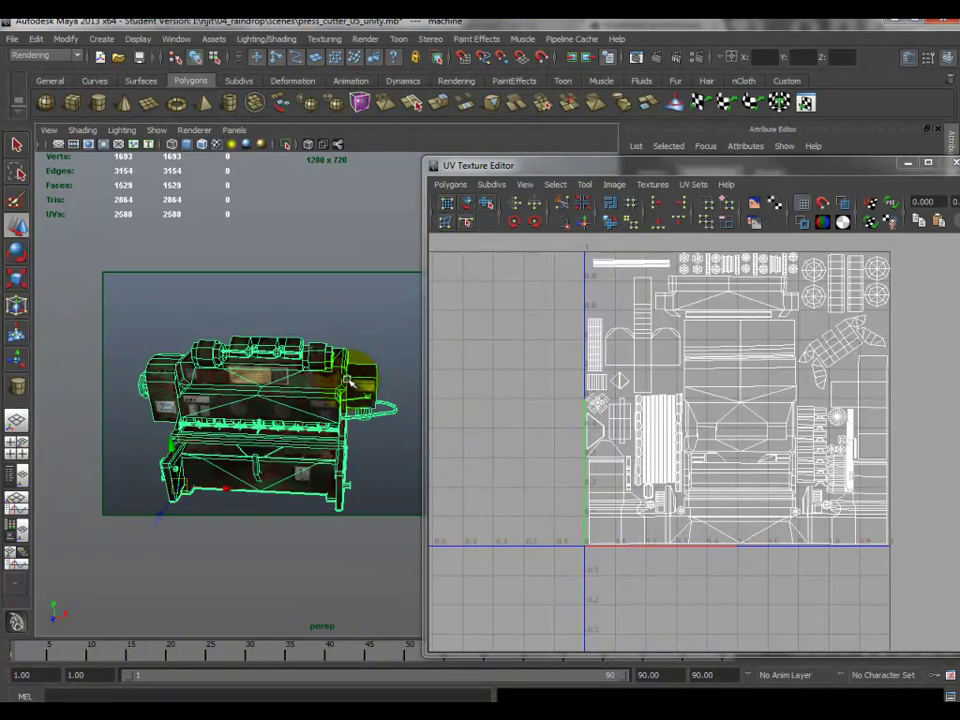
{"action": "left_click", "coordinate": [306, 297]}
{"action": "left_click", "coordinate": [272, 434]}
{"action": "left_click", "coordinate": [616, 187]}
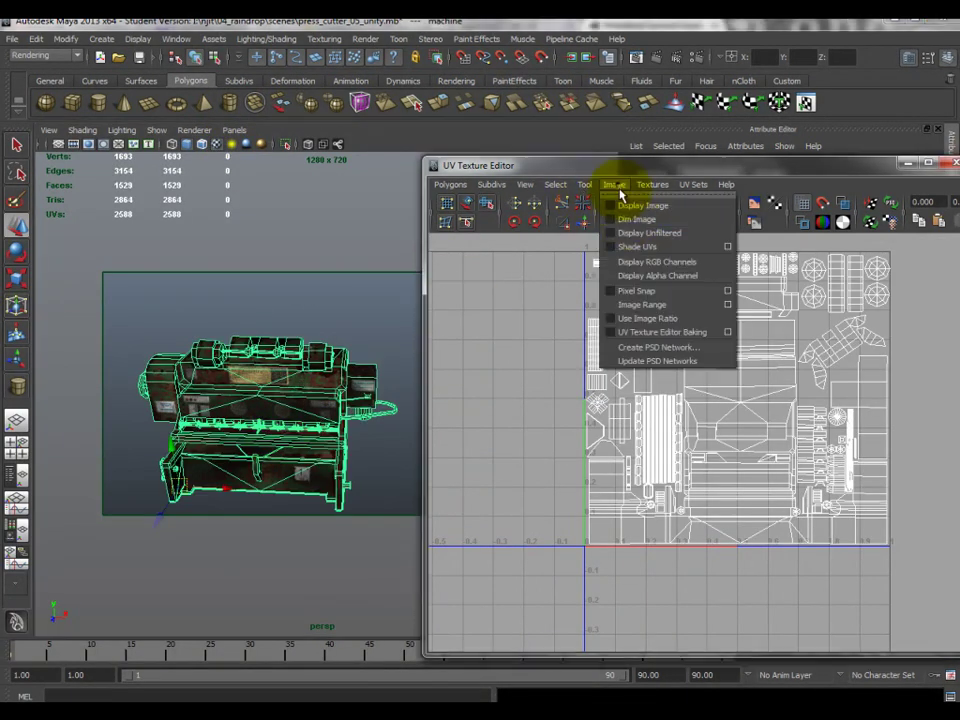
{"action": "left_click", "coordinate": [630, 204]}
Compare the textured press cutter's front and side panels with the texture areas under their UV shells
{"action": "left_click_drag", "start_coordinate": [246, 422], "coordinate": [278, 405], "text": "alt"}
{"action": "left_click", "coordinate": [316, 503]}
{"action": "left_click", "coordinate": [275, 467]}
{"action": "left_click_drag", "start_coordinate": [275, 467], "coordinate": [338, 448], "text": "alt"}
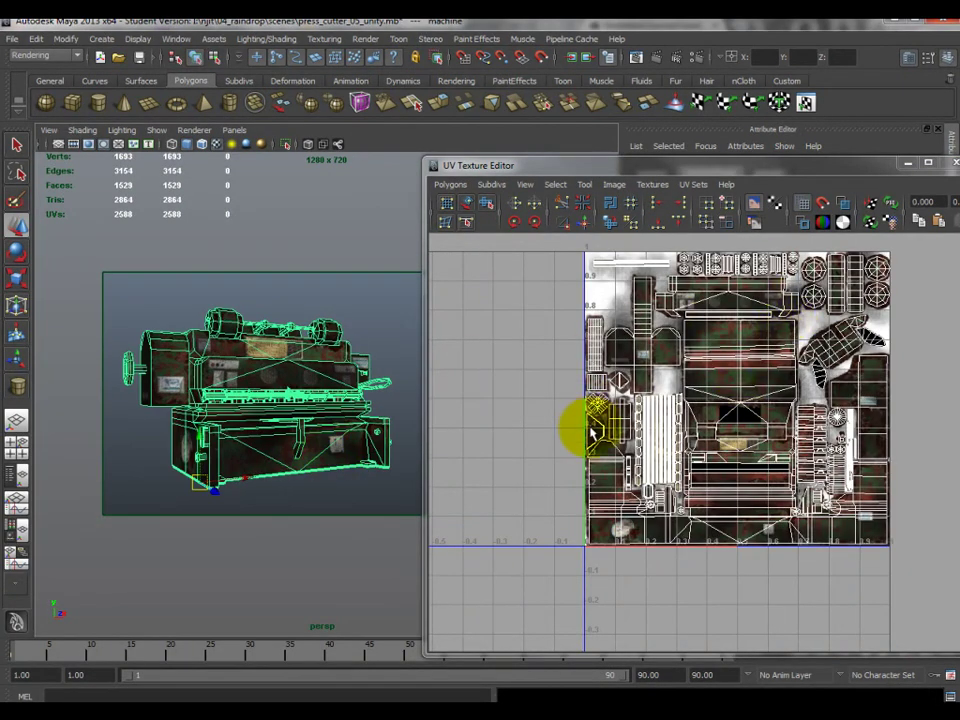
{"action": "scroll", "coordinate": [300, 455], "scroll_direction": "up", "scroll_amount": 3}
{"action": "left_click_drag", "start_coordinate": [298, 454], "coordinate": [228, 434], "text": "alt"}
{"action": "middle_click_drag", "start_coordinate": [459, 397], "coordinate": [404, 392], "text": "alt"}
{"action": "middle_click_drag", "start_coordinate": [628, 390], "coordinate": [636, 412], "text": "alt"}
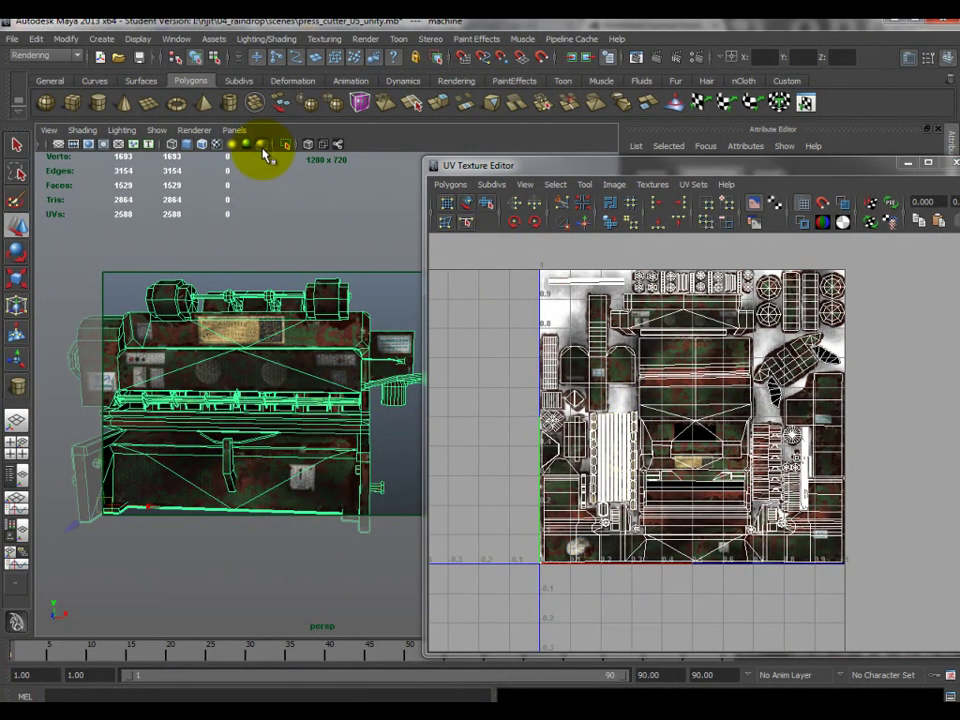
Deselect the press cutter, switch the viewport to High Quality rendering and examine its surface detail from the front, above and side
{"action": "left_click", "coordinate": [381, 461]}
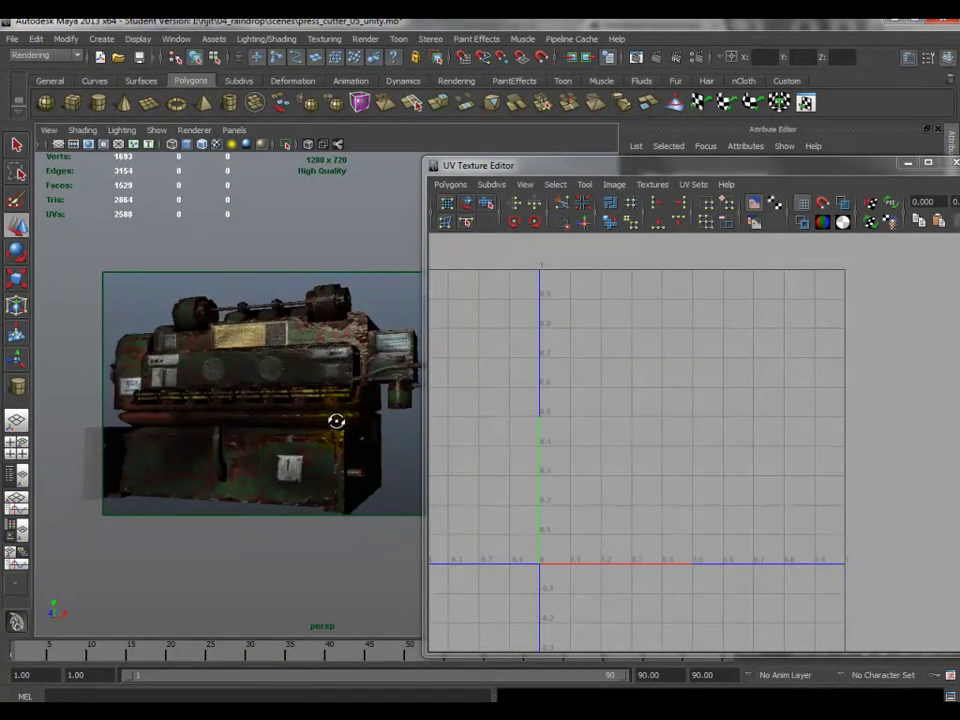
{"action": "left_click_drag", "start_coordinate": [286, 427], "coordinate": [226, 401], "text": "alt"}
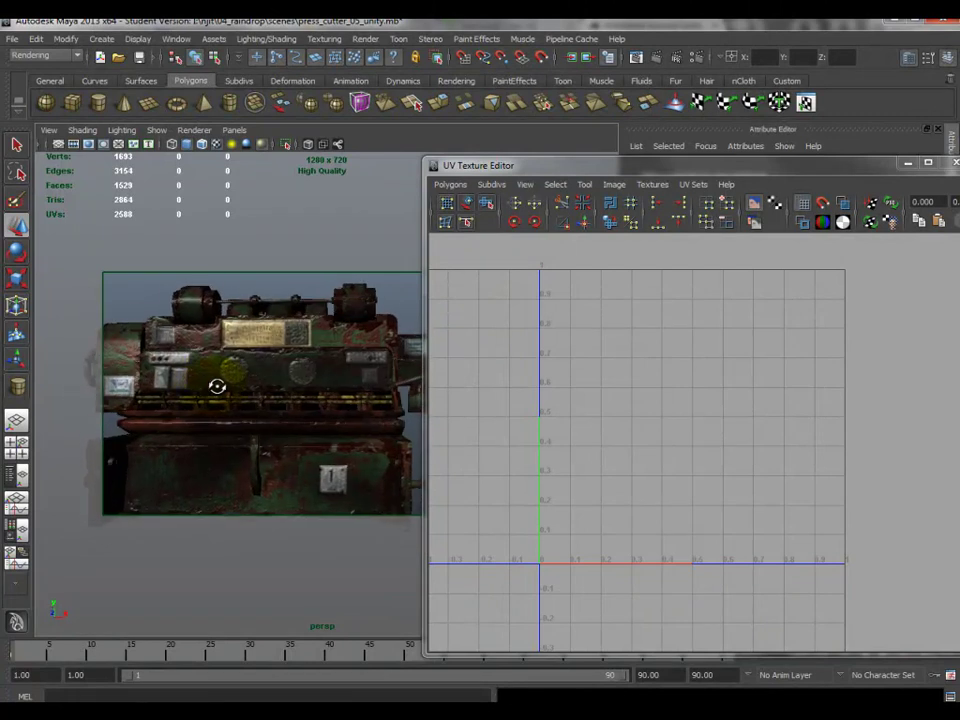
{"action": "left_click_drag", "start_coordinate": [279, 384], "coordinate": [272, 376], "text": "alt"}
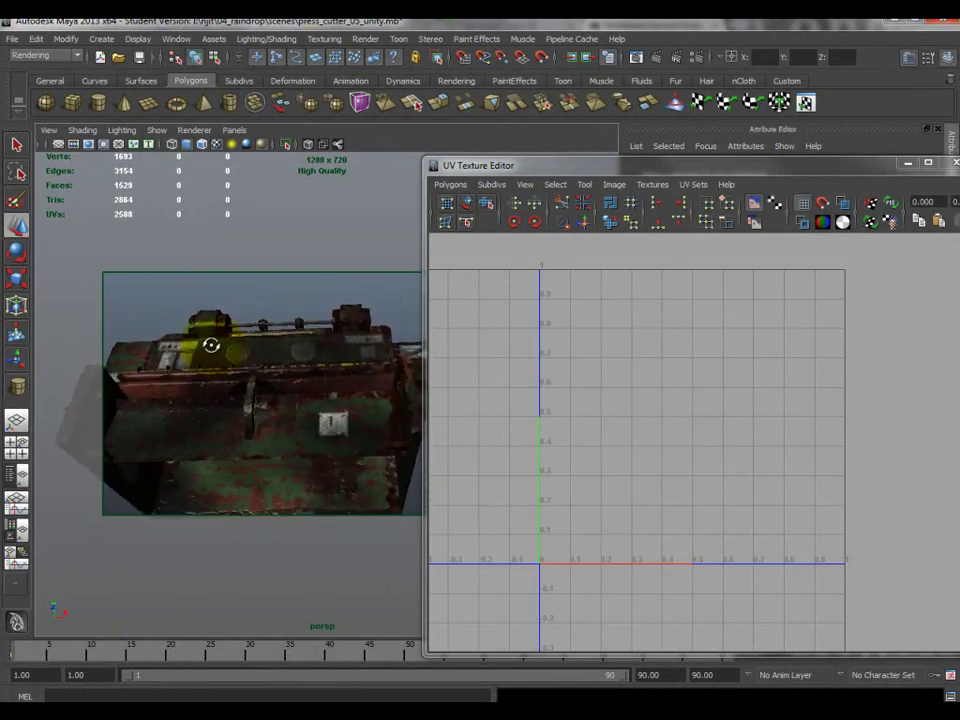
{"action": "left_click_drag", "start_coordinate": [227, 376], "coordinate": [226, 405], "text": "alt"}
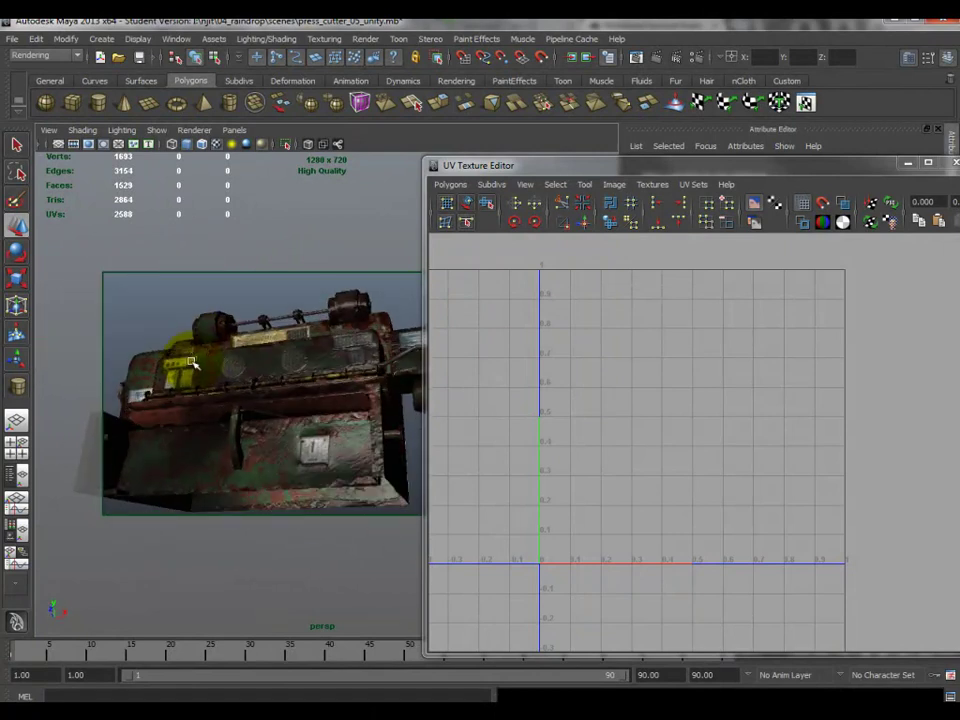
{"action": "left_click_drag", "start_coordinate": [193, 363], "coordinate": [300, 405], "text": "alt"}
Open the scene chain_link_fence_09.mb, deselect the fence and hide the viewport grid
{"action": "left_click", "coordinate": [12, 39]}
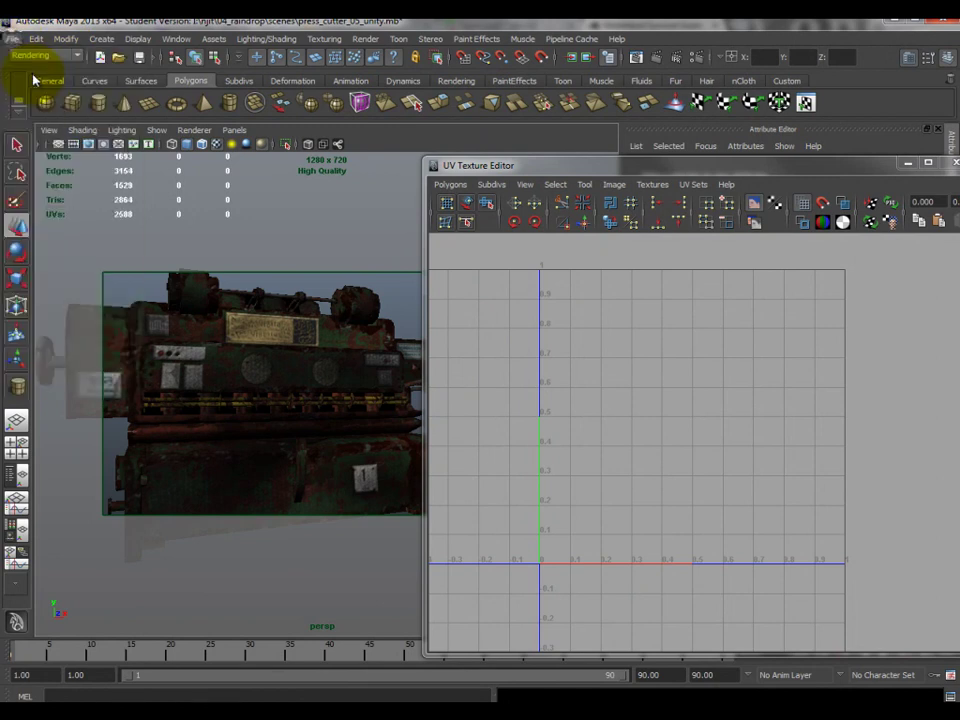
{"action": "left_click", "coordinate": [40, 74]}
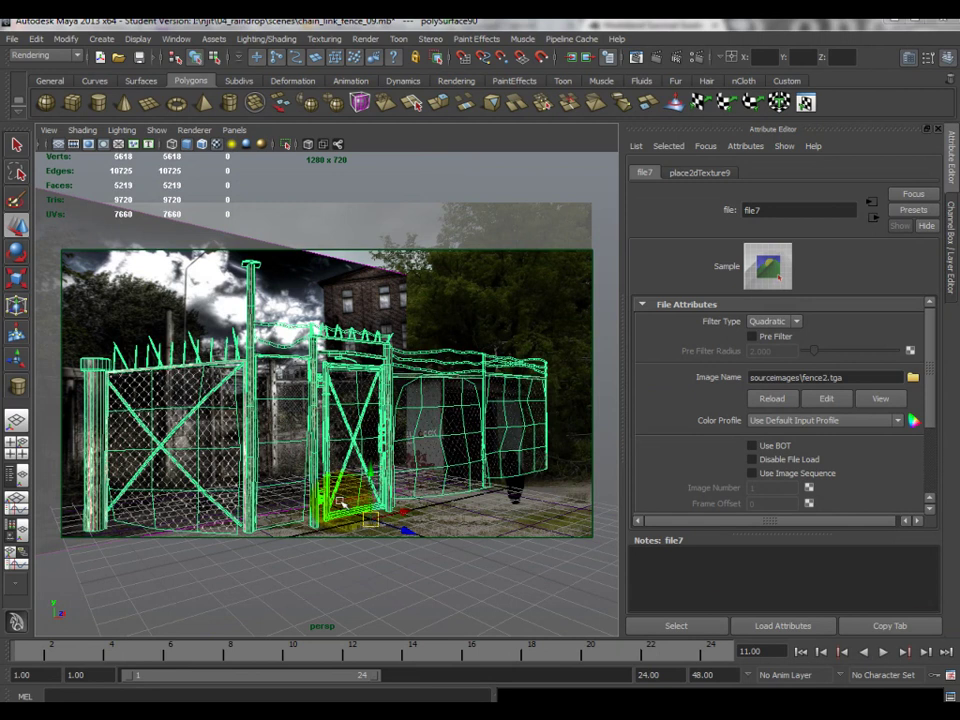
{"action": "left_click", "coordinate": [357, 541]}
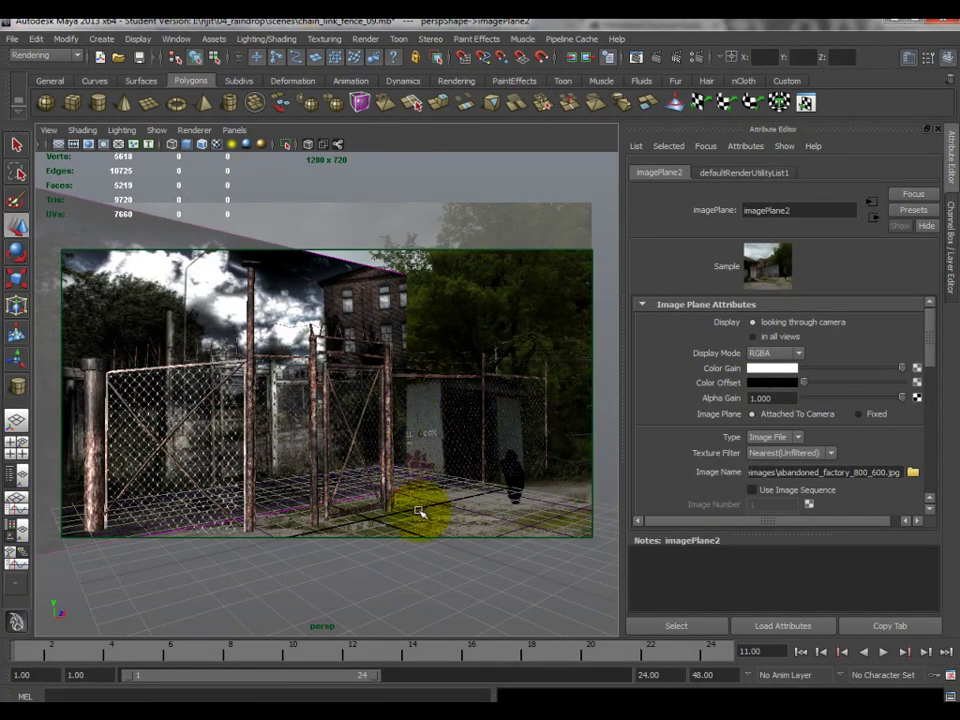
{"action": "left_click", "coordinate": [60, 147]}
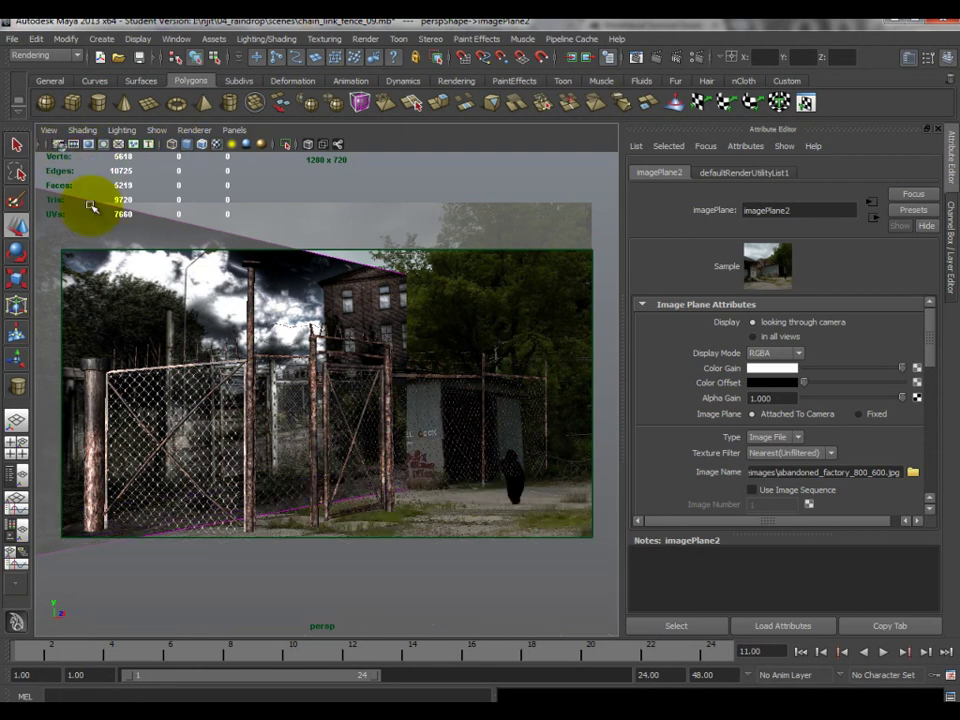
Turn off textured display and examine the fence's plain geometry and the wireframe of its gate and panels
{"action": "left_click", "coordinate": [305, 305]}
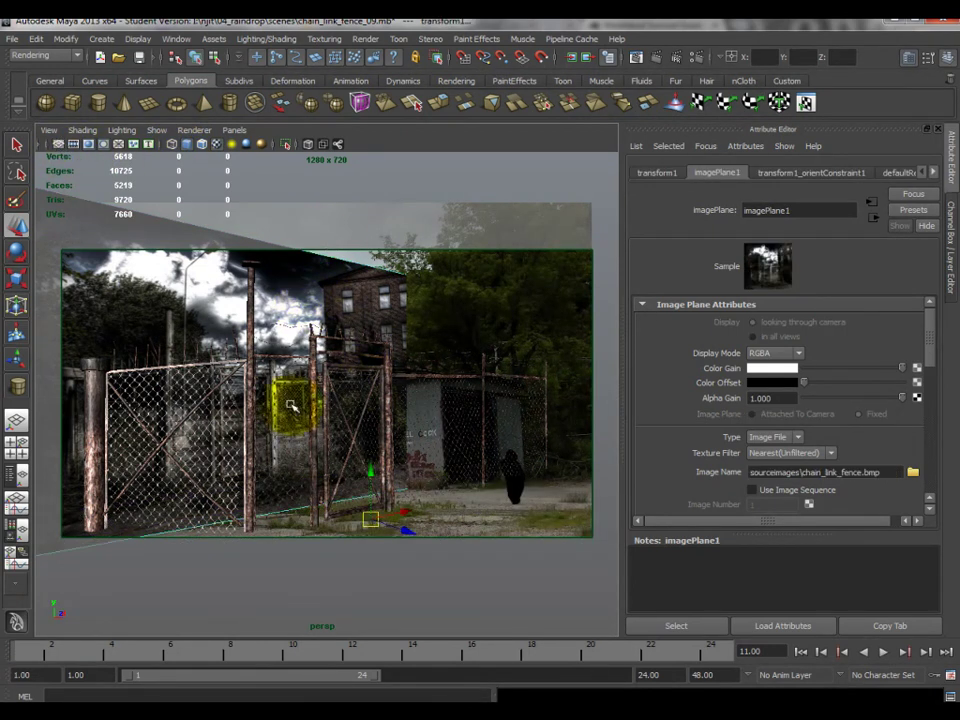
{"action": "left_click", "coordinate": [216, 146]}
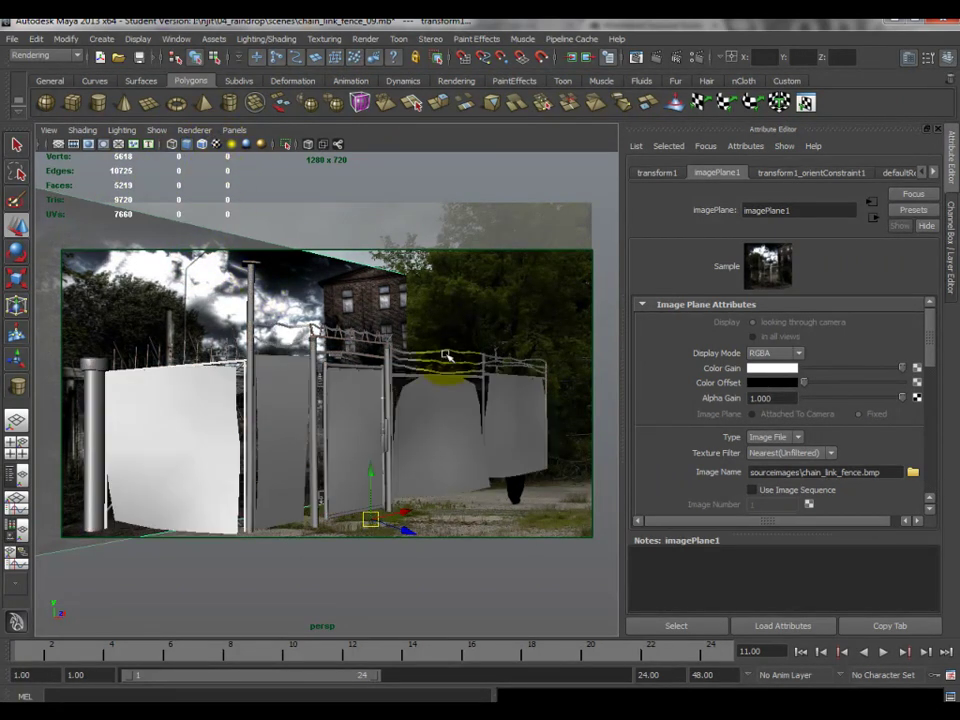
{"action": "left_click_drag", "start_coordinate": [441, 354], "coordinate": [349, 339], "text": "alt"}
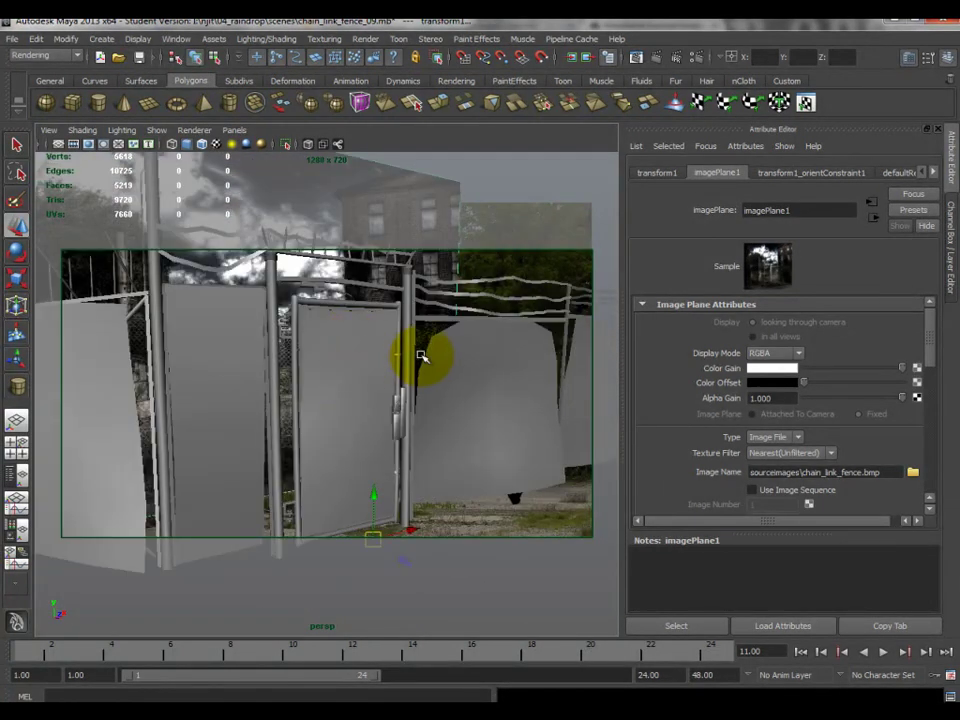
{"action": "left_click_drag", "start_coordinate": [421, 305], "coordinate": [300, 342], "text": "alt"}
{"action": "left_click", "coordinate": [318, 443]}
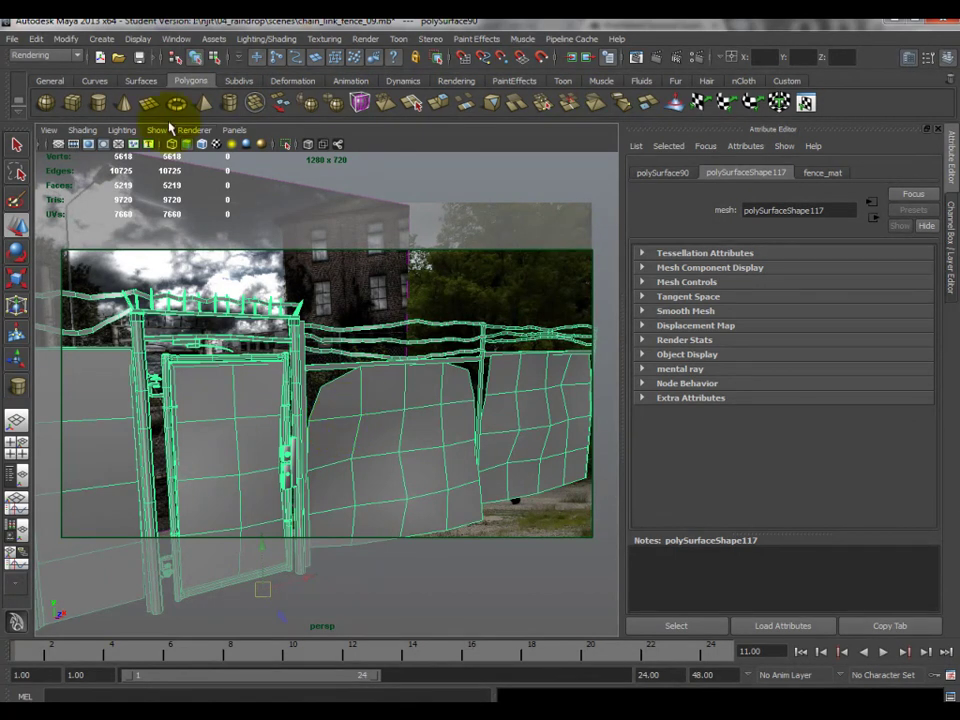
{"action": "left_click_drag", "start_coordinate": [336, 467], "coordinate": [285, 425], "text": "alt"}
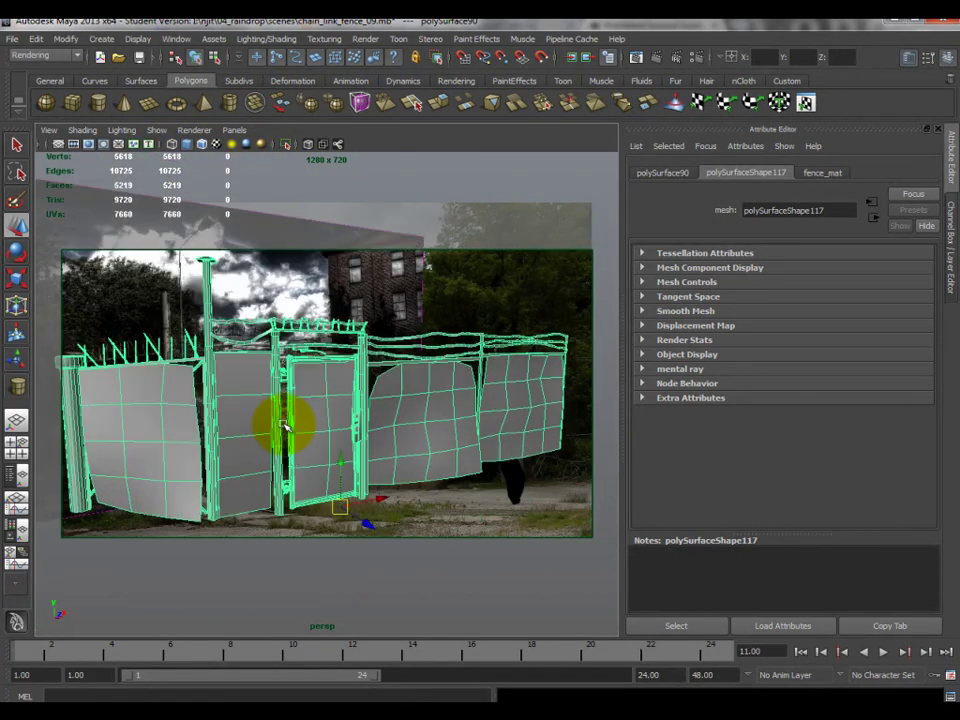
Restore the textures and inspect the gate's chain-link mesh, rusty posts and barbed wire up close
{"action": "left_click", "coordinate": [216, 147]}
{"action": "scroll", "coordinate": [388, 446], "scroll_direction": "up", "scroll_amount": 7}
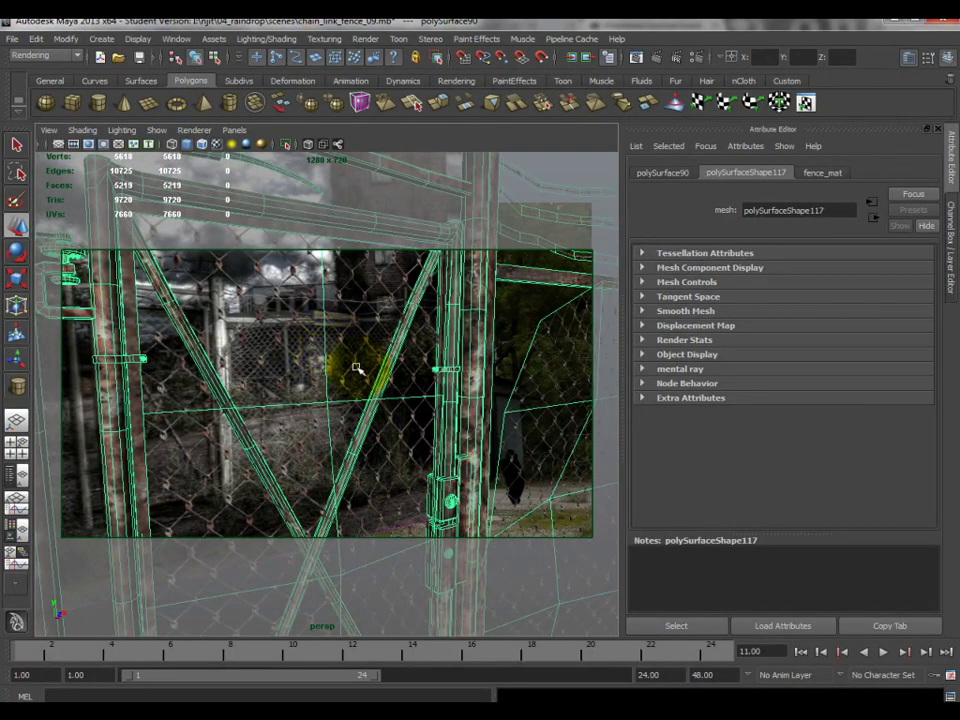
{"action": "scroll", "coordinate": [358, 368], "scroll_direction": "down", "scroll_amount": 7}
{"action": "left_click", "coordinate": [495, 540]}
{"action": "left_click_drag", "start_coordinate": [448, 451], "coordinate": [392, 445], "text": "alt"}
{"action": "middle_click_drag", "start_coordinate": [343, 338], "coordinate": [349, 360], "text": "alt"}
{"action": "scroll", "coordinate": [407, 384], "scroll_direction": "up", "scroll_amount": 8}
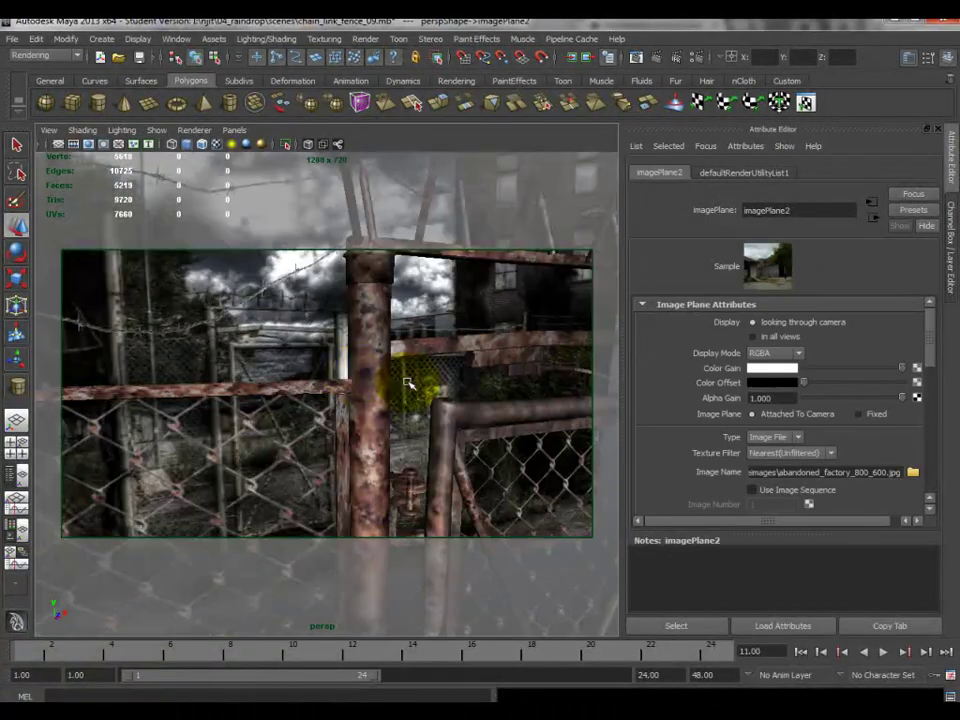
{"action": "middle_click_drag", "start_coordinate": [257, 350], "coordinate": [321, 372], "text": "alt"}
{"action": "left_click_drag", "start_coordinate": [321, 373], "coordinate": [338, 398], "text": "alt"}
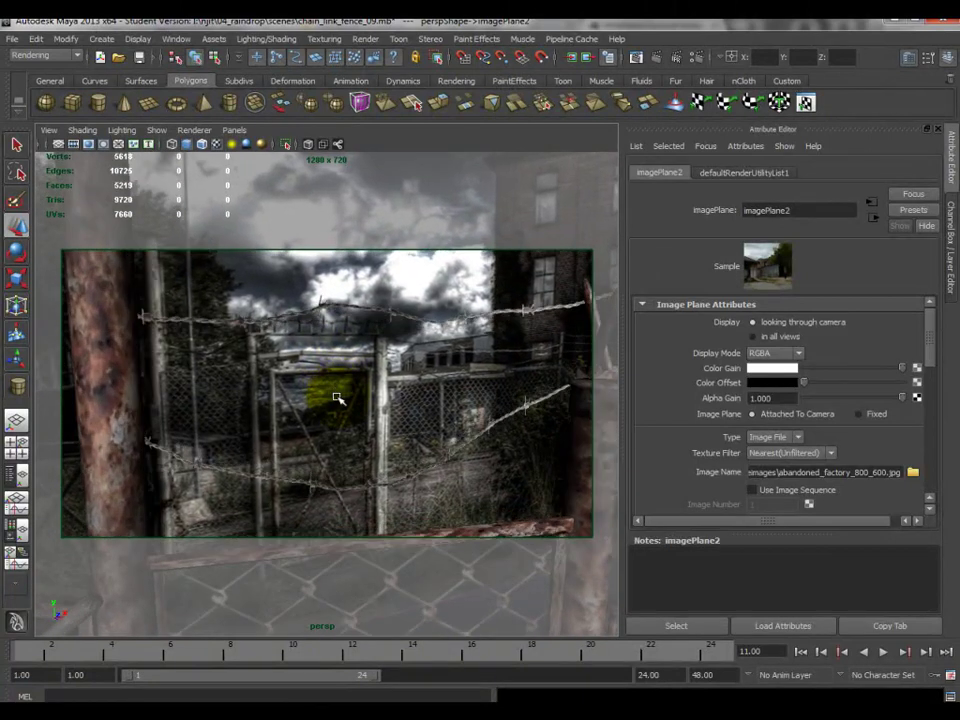
Hide the textures, examine the flat polygon strips behind the barbed wire with the fence selected, and show the textures again
{"action": "left_click", "coordinate": [218, 146]}
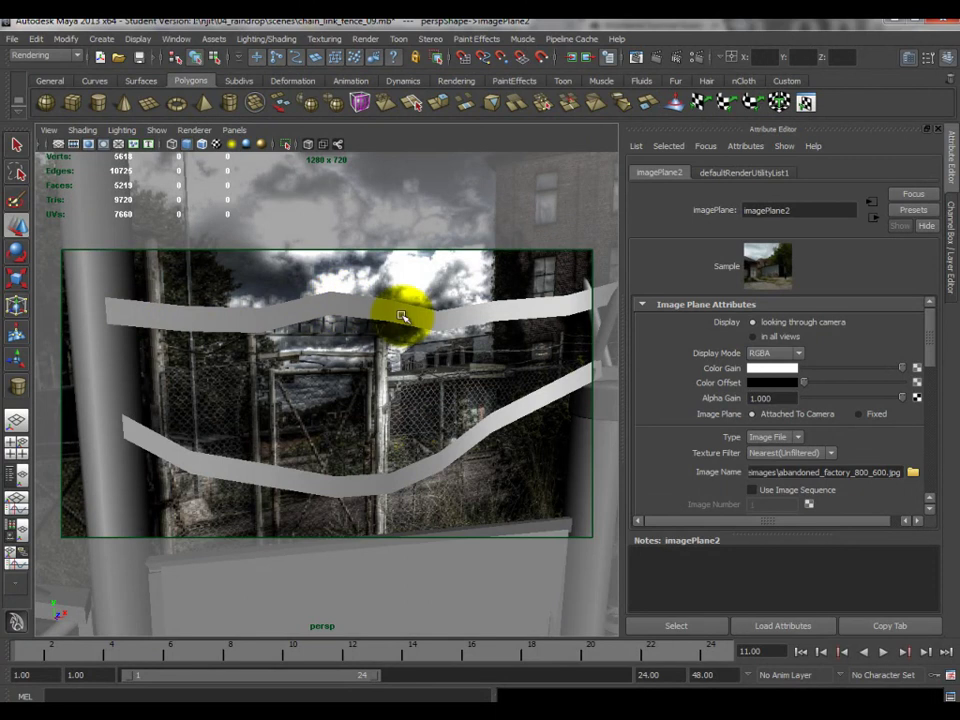
{"action": "left_click", "coordinate": [332, 311]}
{"action": "mouse_move", "coordinate": [332, 311]}
{"action": "left_mouse_down", "text": "alt"}
{"action": "mouse_move", "coordinate": [371, 328]}
{"action": "mouse_move", "coordinate": [322, 309]}
{"action": "mouse_move", "coordinate": [407, 326]}
{"action": "left_mouse_up", "text": "alt"}
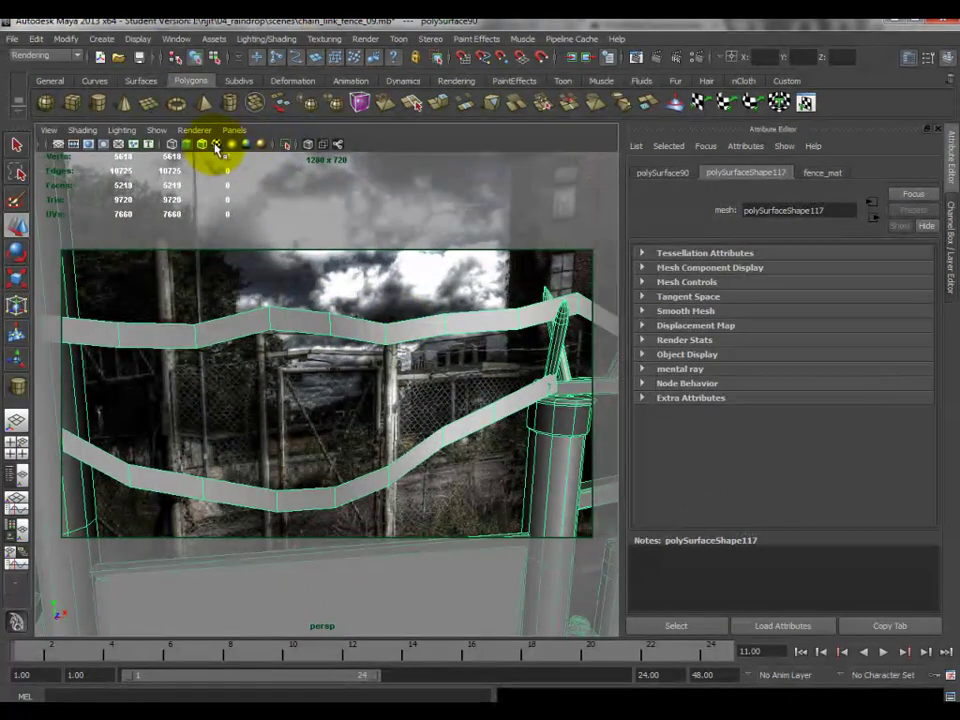
{"action": "left_click", "coordinate": [218, 146]}
Inspect the textured barbed wire, gate and fence panels against the background from near and far
{"action": "left_click", "coordinate": [305, 368]}
{"action": "left_click_drag", "start_coordinate": [447, 353], "coordinate": [293, 333], "text": "alt"}
{"action": "left_click_drag", "start_coordinate": [195, 338], "coordinate": [339, 444], "text": "alt"}
{"action": "left_click", "coordinate": [440, 390]}
{"action": "scroll", "coordinate": [352, 470], "scroll_direction": "down", "scroll_amount": 6}
{"action": "left_click", "coordinate": [378, 513]}
{"action": "middle_click_drag", "start_coordinate": [272, 464], "coordinate": [352, 457], "text": "alt"}
{"action": "left_click_drag", "start_coordinate": [352, 457], "coordinate": [410, 383], "text": "alt"}
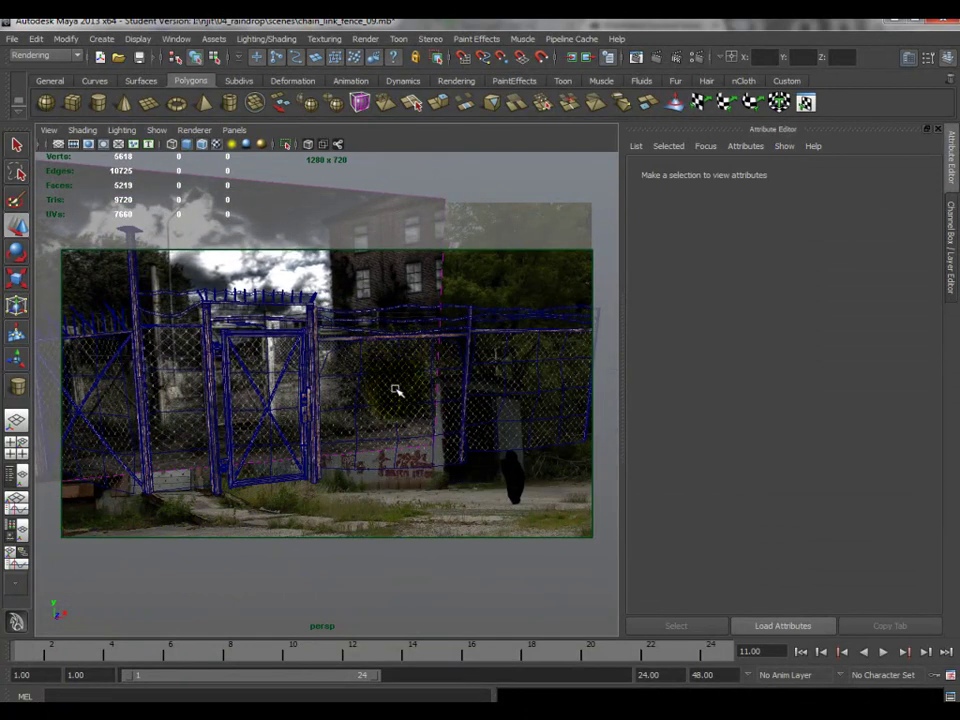
{"action": "scroll", "coordinate": [418, 253], "scroll_direction": "up", "scroll_amount": 5}
{"action": "middle_click_drag", "start_coordinate": [416, 253], "coordinate": [315, 388], "text": "alt"}
Hide planes and cameras in the viewport and delete the chain_link_fence.bmp image plane
{"action": "left_click", "coordinate": [155, 133]}
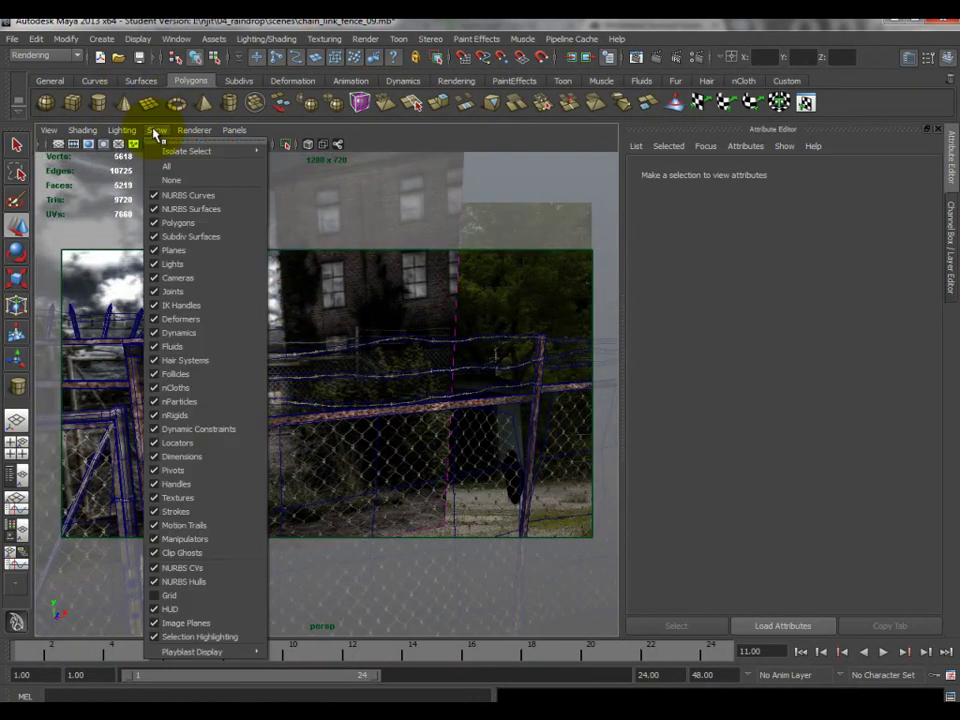
{"action": "left_click", "coordinate": [160, 140]}
{"action": "left_click", "coordinate": [160, 133]}
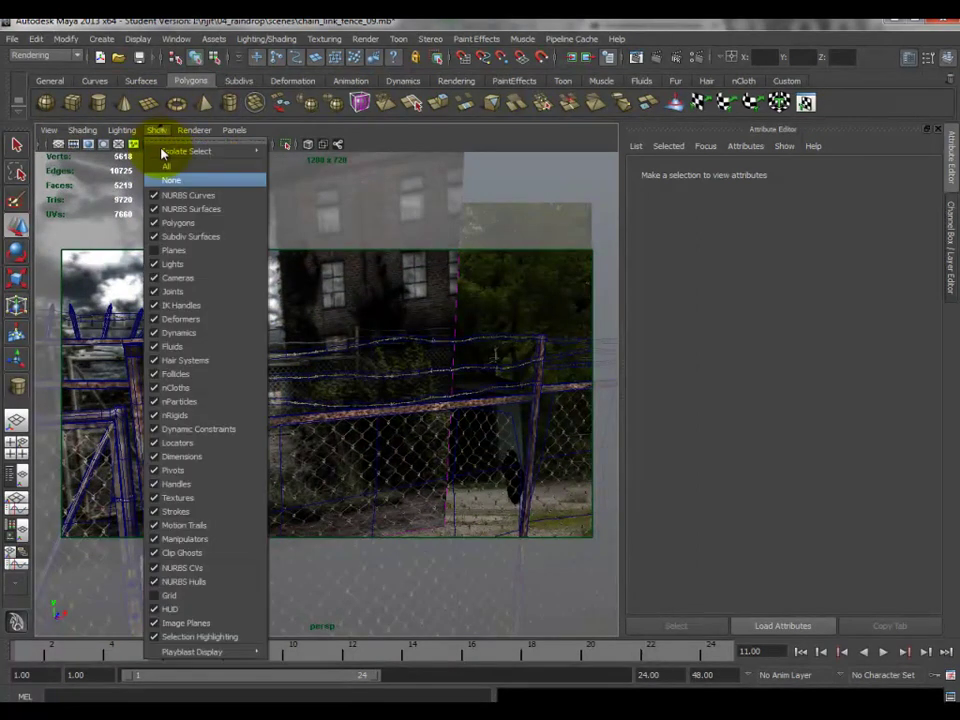
{"action": "left_click", "coordinate": [179, 280]}
{"action": "scroll", "coordinate": [272, 288], "scroll_direction": "down", "scroll_amount": 3}
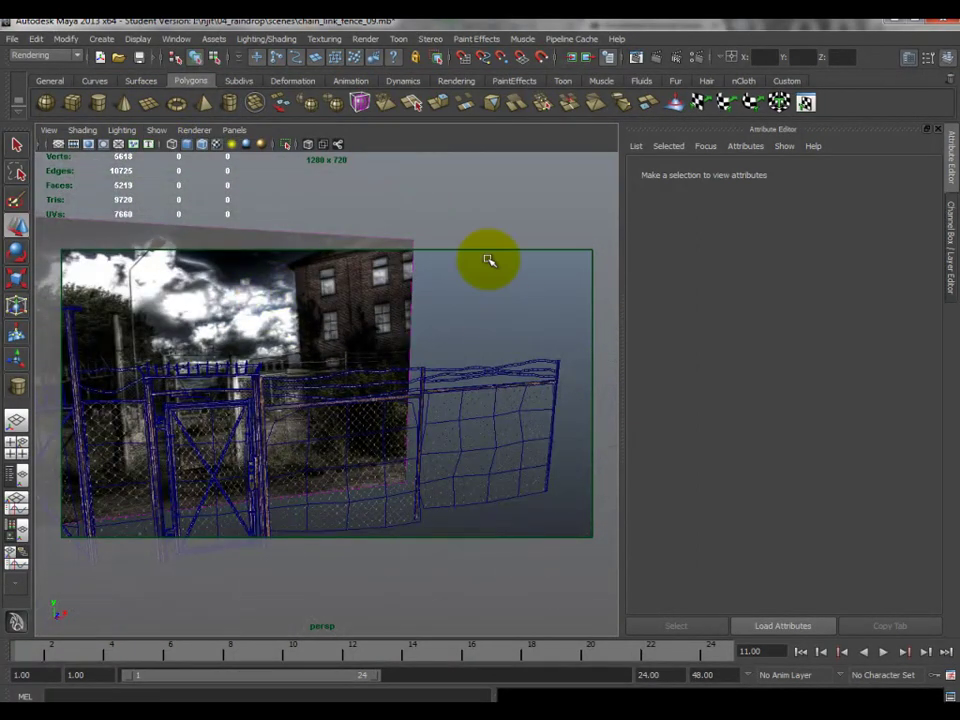
{"action": "left_click", "coordinate": [484, 260]}
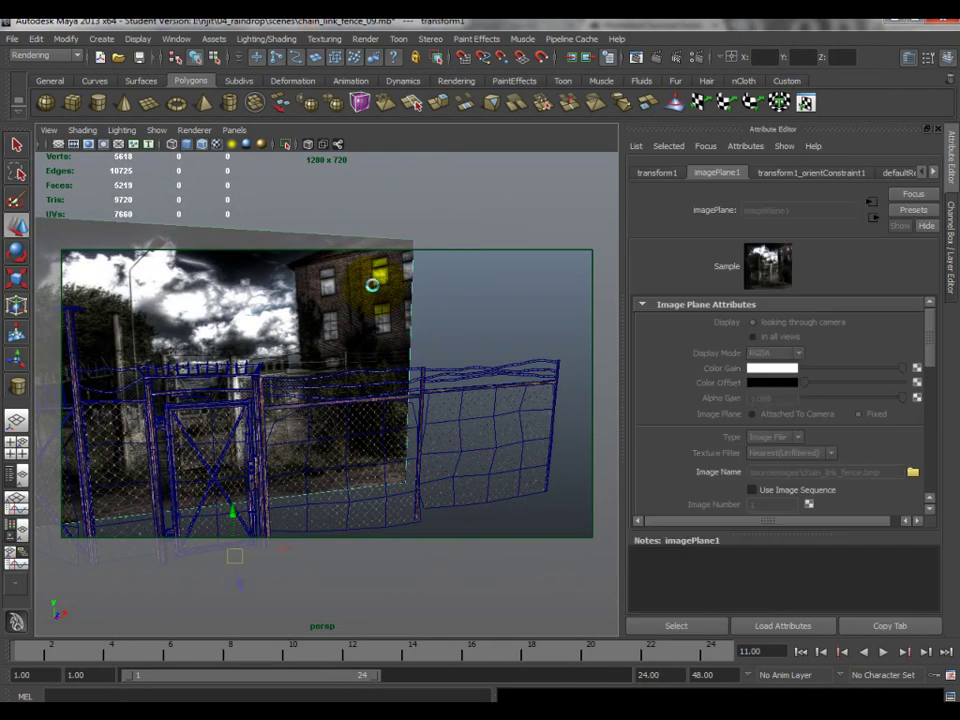
{"action": "key", "text": "Delete"}
Examine the barbed wire strips, rusty top rail, chain-link mesh and gate wireframe without the background images
{"action": "middle_click_drag", "start_coordinate": [354, 420], "coordinate": [337, 383], "text": "alt"}
{"action": "scroll", "coordinate": [336, 382], "scroll_direction": "up", "scroll_amount": 5}
{"action": "mouse_move", "coordinate": [333, 373]}
{"action": "right_mouse_down", "text": "alt"}
{"action": "mouse_move", "coordinate": [274, 266]}
{"action": "mouse_move", "coordinate": [259, 287]}
{"action": "mouse_move", "coordinate": [336, 298]}
{"action": "mouse_move", "coordinate": [354, 374]}
{"action": "mouse_move", "coordinate": [381, 326]}
{"action": "mouse_move", "coordinate": [375, 504]}
{"action": "mouse_move", "coordinate": [282, 342]}
{"action": "right_mouse_up", "text": "alt"}
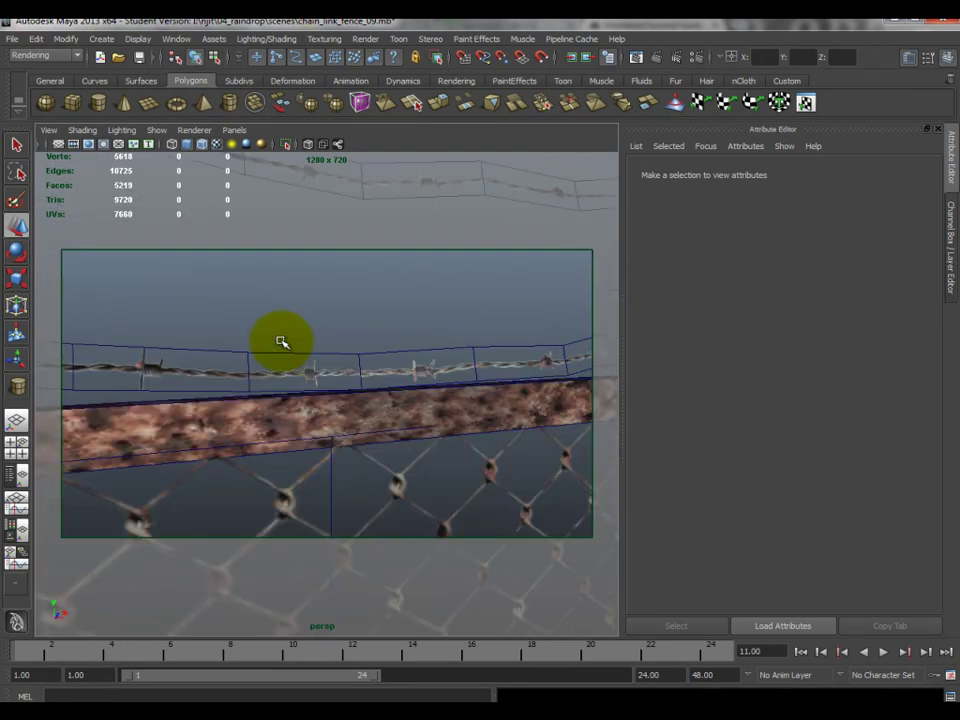
{"action": "right_click_drag", "start_coordinate": [344, 396], "coordinate": [369, 346], "text": "alt"}
{"action": "left_click", "coordinate": [371, 429]}
{"action": "scroll", "coordinate": [371, 431], "scroll_direction": "down", "scroll_amount": 8}
{"action": "middle_click_drag", "start_coordinate": [335, 407], "coordinate": [440, 358], "text": "alt"}
{"action": "mouse_move", "coordinate": [312, 362]}
{"action": "left_mouse_down", "text": "alt"}
{"action": "mouse_move", "coordinate": [289, 349]}
{"action": "mouse_move", "coordinate": [386, 381]}
{"action": "mouse_move", "coordinate": [311, 343]}
{"action": "left_mouse_up", "text": "alt"}
{"action": "right_click_drag", "start_coordinate": [311, 343], "coordinate": [461, 281], "text": "alt"}
{"action": "left_click", "coordinate": [461, 281]}
Turn off the wireframe overlay on the shaded fence and bring nearly the whole textured fence into view
{"action": "left_click", "coordinate": [203, 146]}
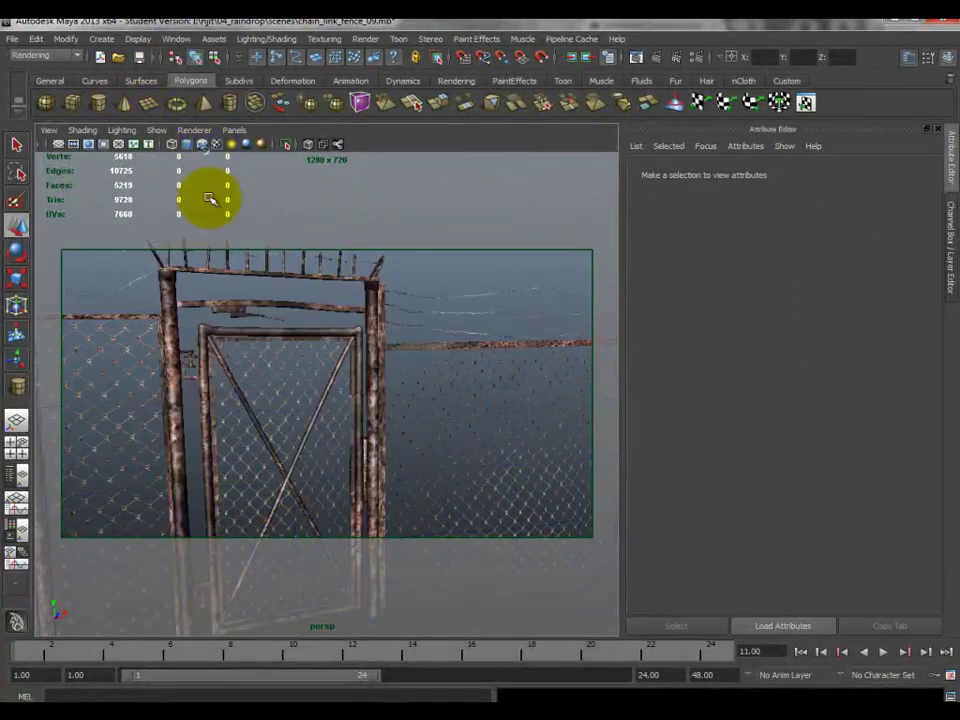
{"action": "scroll", "coordinate": [258, 323], "scroll_direction": "down", "scroll_amount": 5}
{"action": "scroll", "coordinate": [258, 323], "scroll_direction": "down", "scroll_amount": 3}
{"action": "middle_click_drag", "start_coordinate": [258, 323], "coordinate": [275, 299], "text": "alt"}
{"action": "scroll", "coordinate": [288, 317], "scroll_direction": "down", "scroll_amount": 3}
{"action": "scroll", "coordinate": [289, 315], "scroll_direction": "up", "scroll_amount": 3}
{"action": "right_click_drag", "start_coordinate": [275, 299], "coordinate": [279, 343], "text": "alt"}
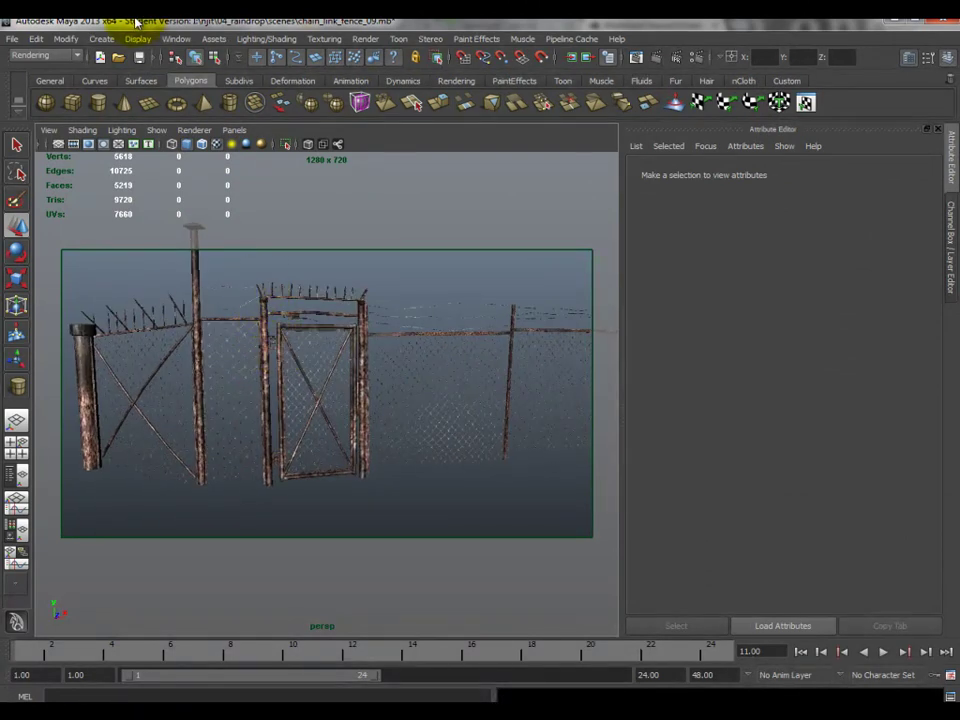
Open the UV Texture Editor, examine the selected fence mesh's UV layout over the rust texture, and close the editor
{"action": "left_click", "coordinate": [176, 39]}
{"action": "left_click", "coordinate": [221, 232]}
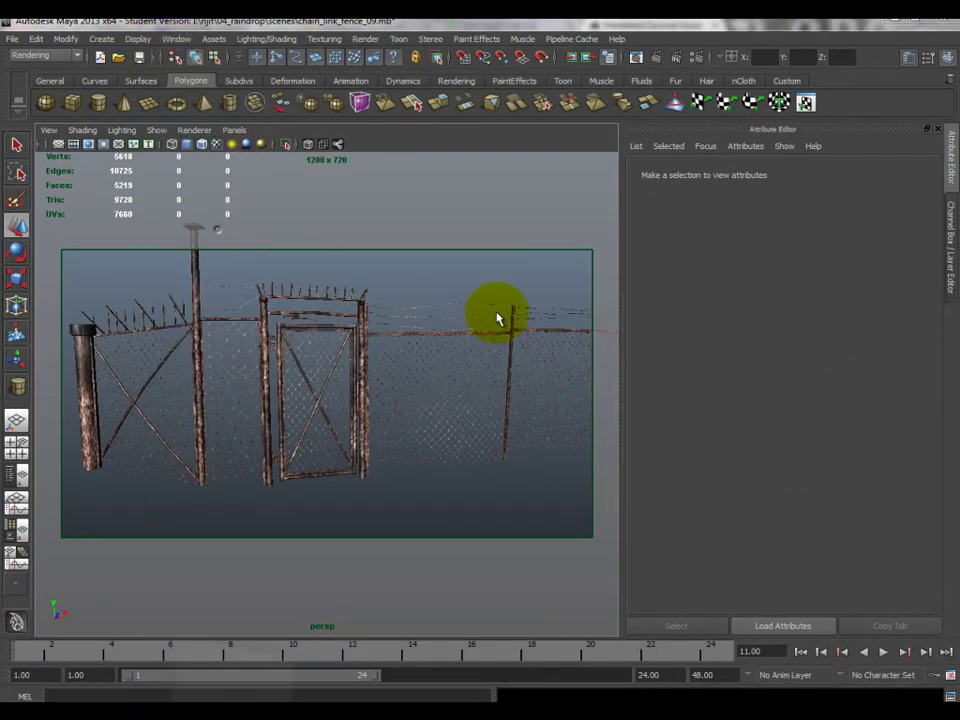
{"action": "left_click", "coordinate": [380, 378]}
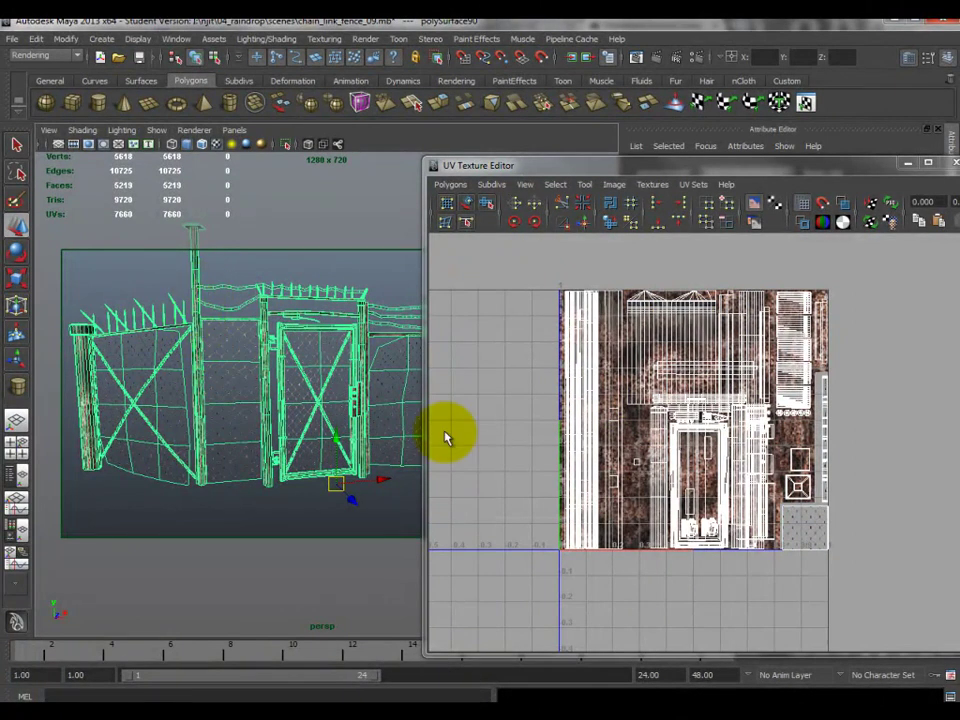
{"action": "scroll", "coordinate": [761, 396], "scroll_direction": "up", "scroll_amount": 3}
{"action": "scroll", "coordinate": [767, 396], "scroll_direction": "down", "scroll_amount": 1}
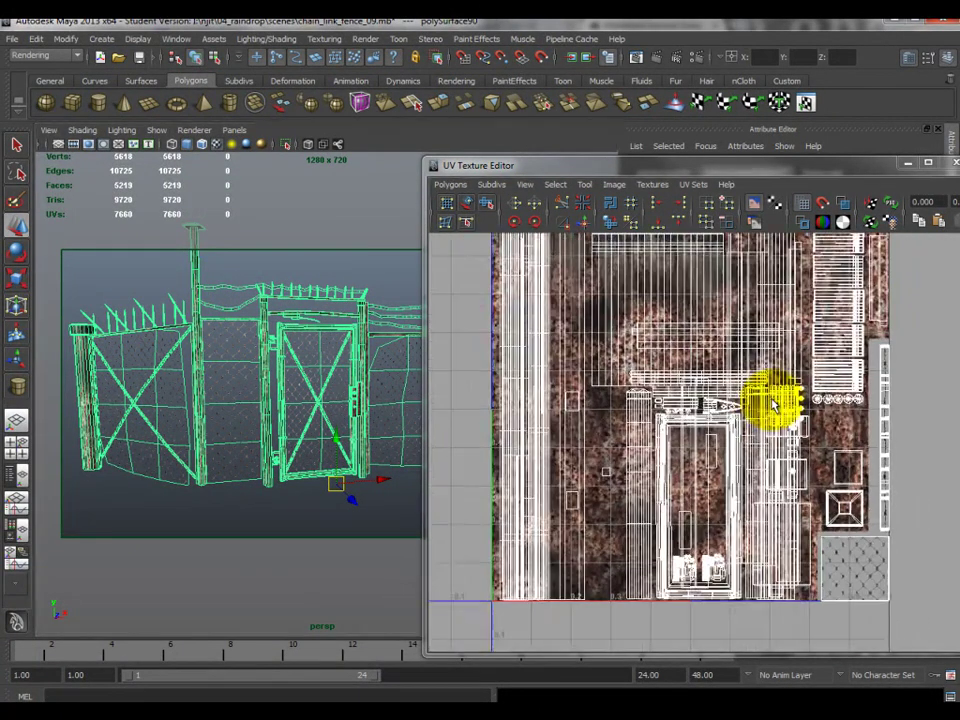
{"action": "middle_click_drag", "start_coordinate": [772, 404], "coordinate": [724, 424], "text": "alt"}
{"action": "middle_click_drag", "start_coordinate": [652, 396], "coordinate": [669, 451], "text": "alt"}
{"action": "scroll", "coordinate": [707, 427], "scroll_direction": "down", "scroll_amount": 2}
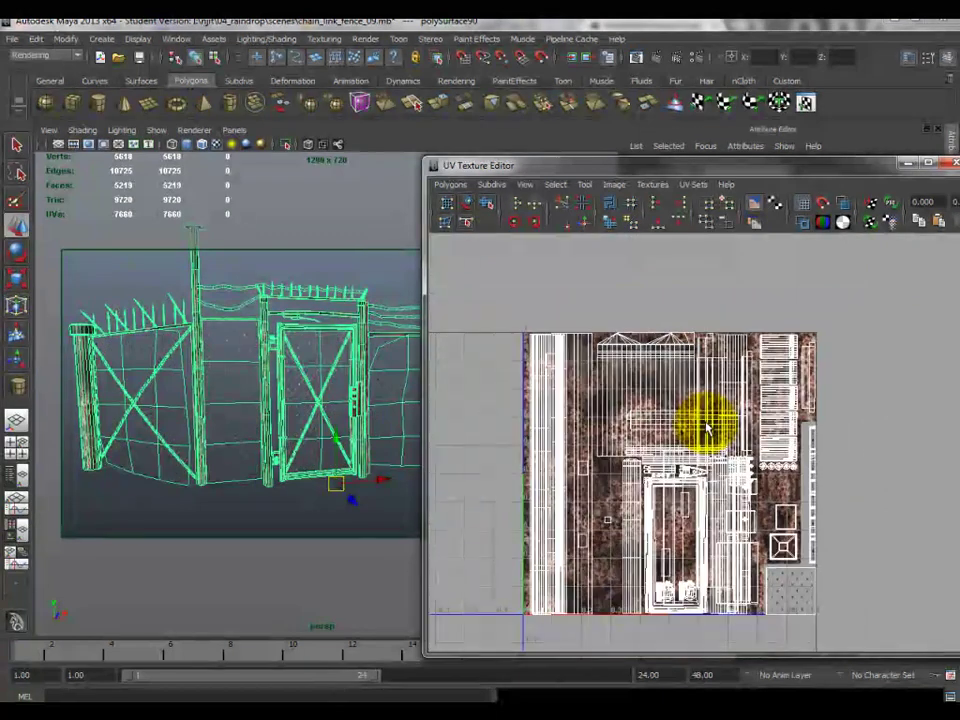
{"action": "left_click", "coordinate": [350, 501]}
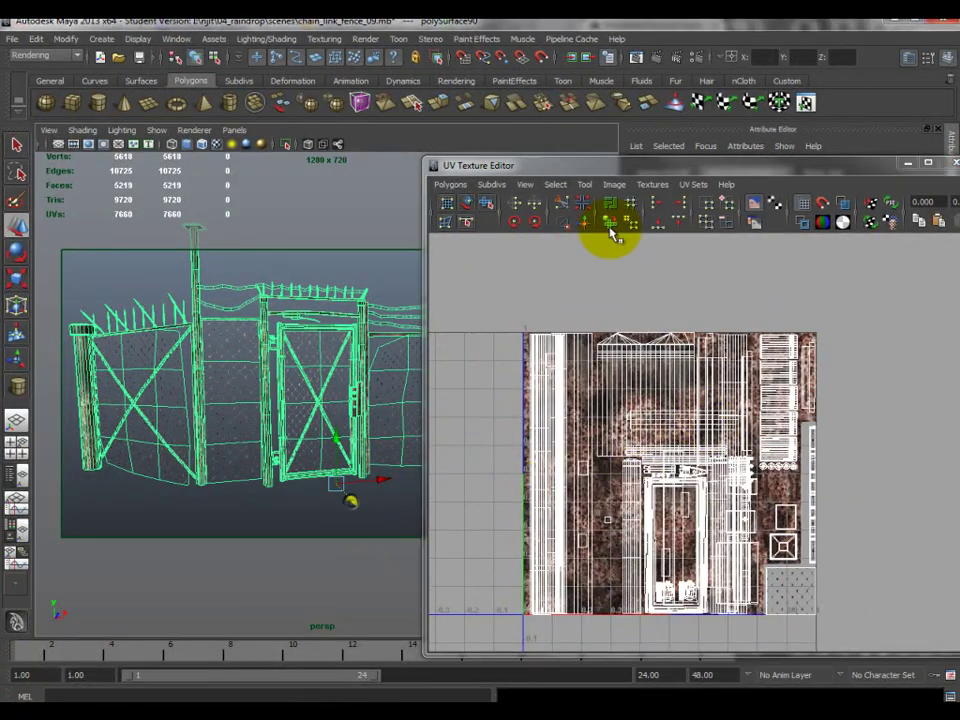
{"action": "left_click", "coordinate": [378, 523]}
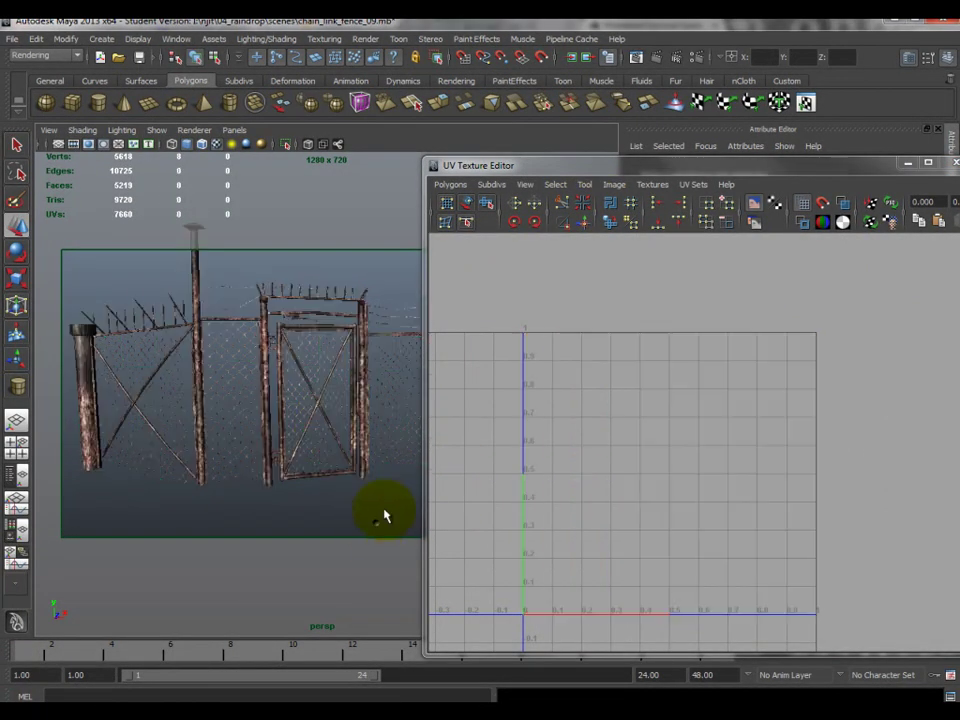
{"action": "left_click", "coordinate": [955, 162]}
Select the fence mesh to examine the wireframe around the gate and its lock up close, and clear the selection
{"action": "scroll", "coordinate": [403, 393], "scroll_direction": "up", "scroll_amount": 3}
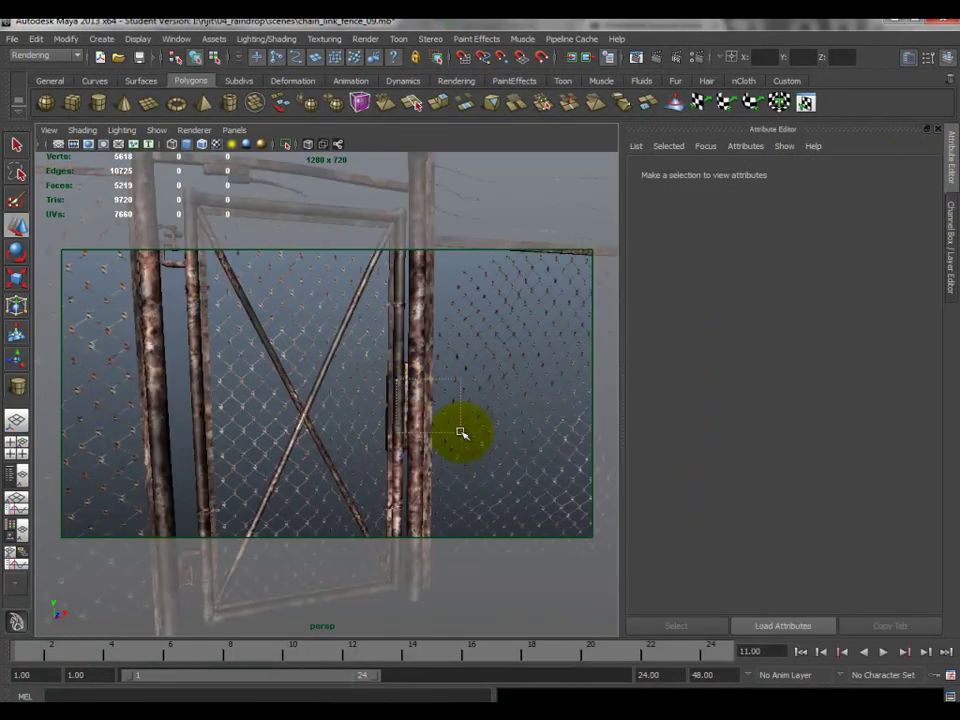
{"action": "left_click", "coordinate": [403, 393]}
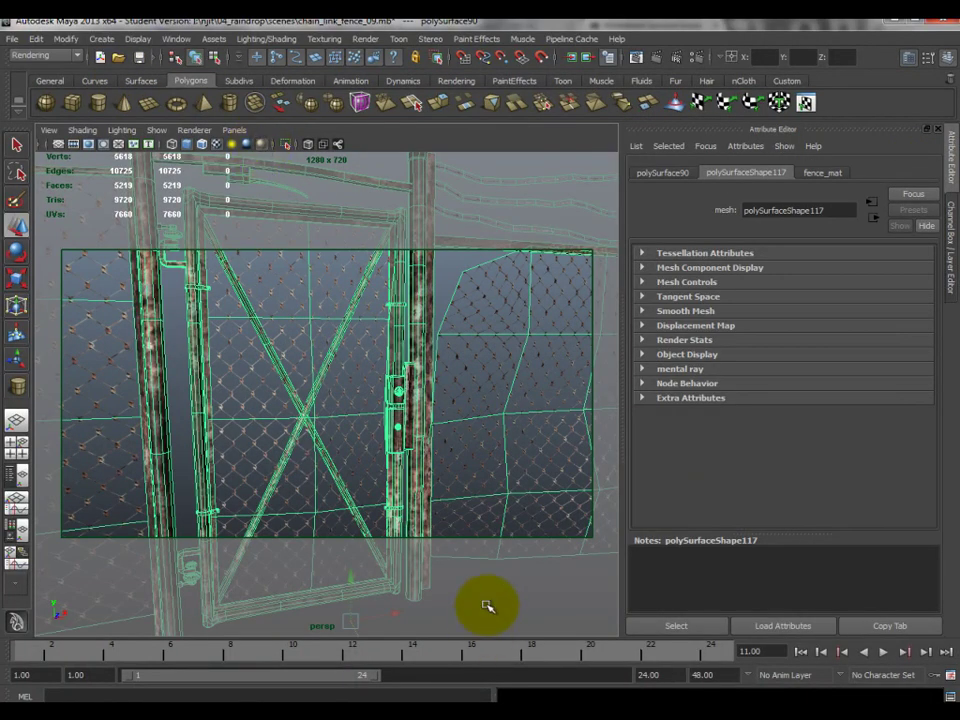
{"action": "left_click", "coordinate": [489, 574]}
Inspect the textured gate, chain-link mesh and barbed wire from different angles and distances with High Quality viewport rendering
{"action": "left_click_drag", "start_coordinate": [492, 565], "coordinate": [371, 433], "text": "alt"}
{"action": "middle_click_drag", "start_coordinate": [371, 433], "coordinate": [516, 394], "text": "alt"}
{"action": "right_click_drag", "start_coordinate": [516, 394], "coordinate": [525, 433], "text": "alt"}
{"action": "middle_click_drag", "start_coordinate": [525, 433], "coordinate": [354, 425], "text": "alt"}
{"action": "left_click_drag", "start_coordinate": [431, 401], "coordinate": [341, 452], "text": "alt"}
{"action": "middle_click_drag", "start_coordinate": [341, 452], "coordinate": [460, 400], "text": "alt"}
{"action": "middle_click_drag", "start_coordinate": [334, 407], "coordinate": [459, 382], "text": "alt"}
{"action": "left_click_drag", "start_coordinate": [458, 381], "coordinate": [375, 428], "text": "alt"}
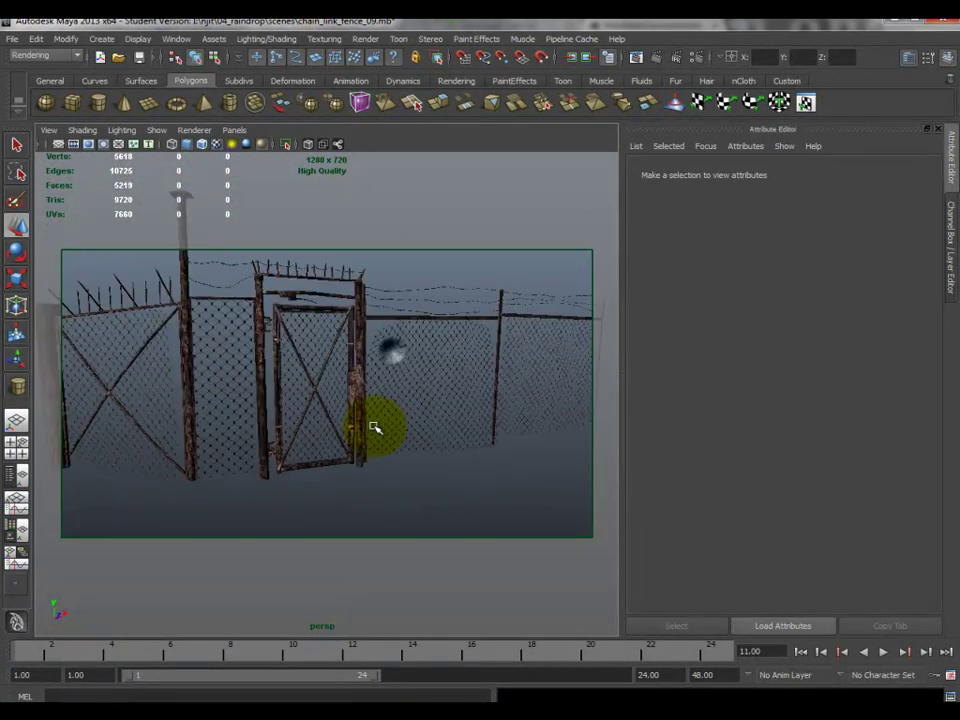